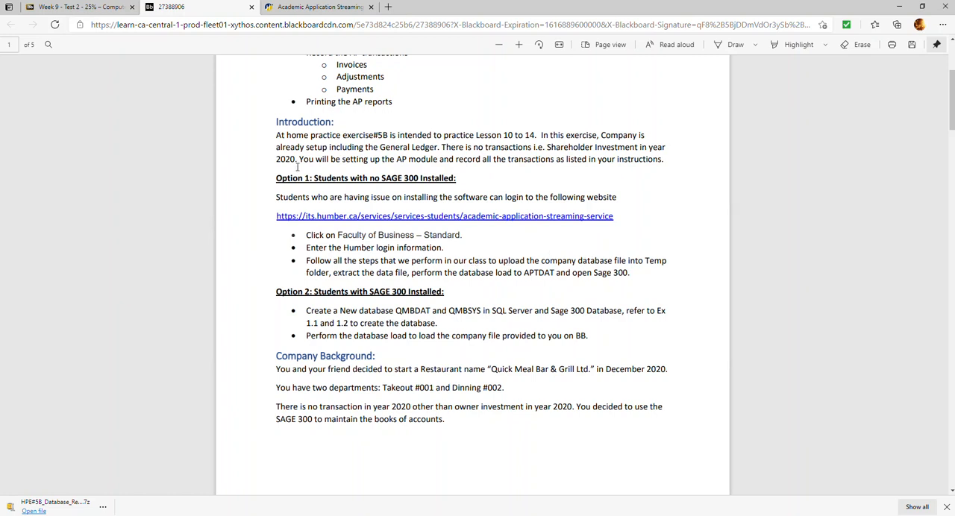
Examine the database names and loading instructions for the two Sage 300 setup options in the exercise PDF.
{"action": "double_click", "coordinate": [527, 274]}
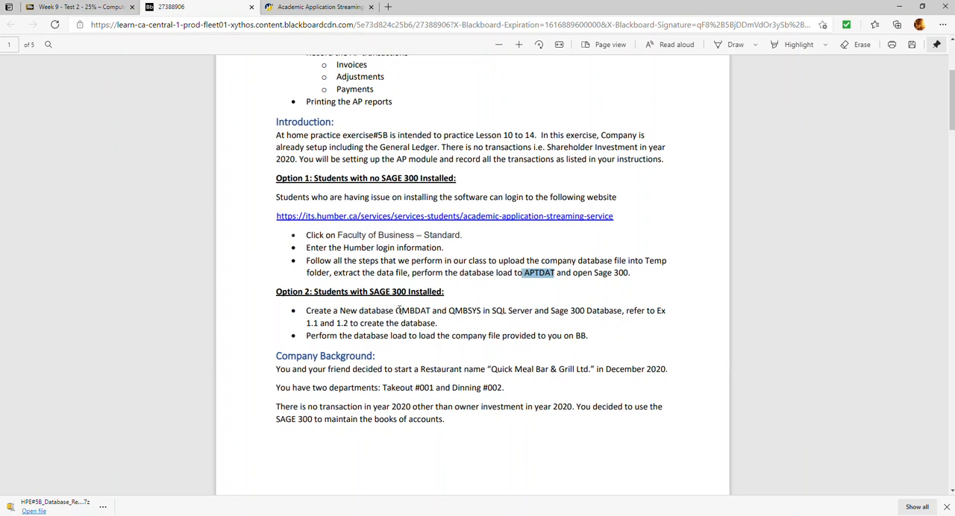
{"action": "left_click_drag", "start_coordinate": [395, 311], "coordinate": [429, 311]}
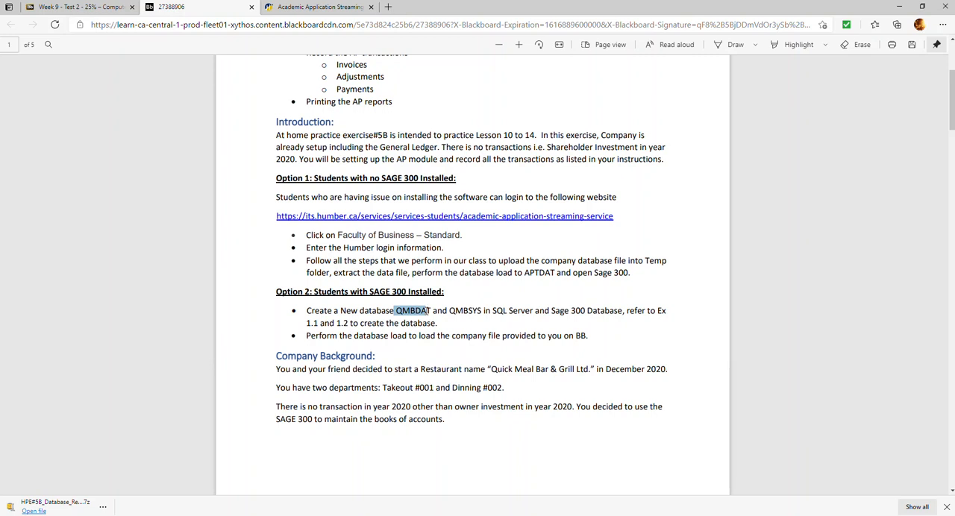
{"action": "right_click", "coordinate": [429, 311]}
{"action": "left_click", "coordinate": [481, 317]}
{"action": "left_click_drag", "start_coordinate": [304, 311], "coordinate": [586, 330]}
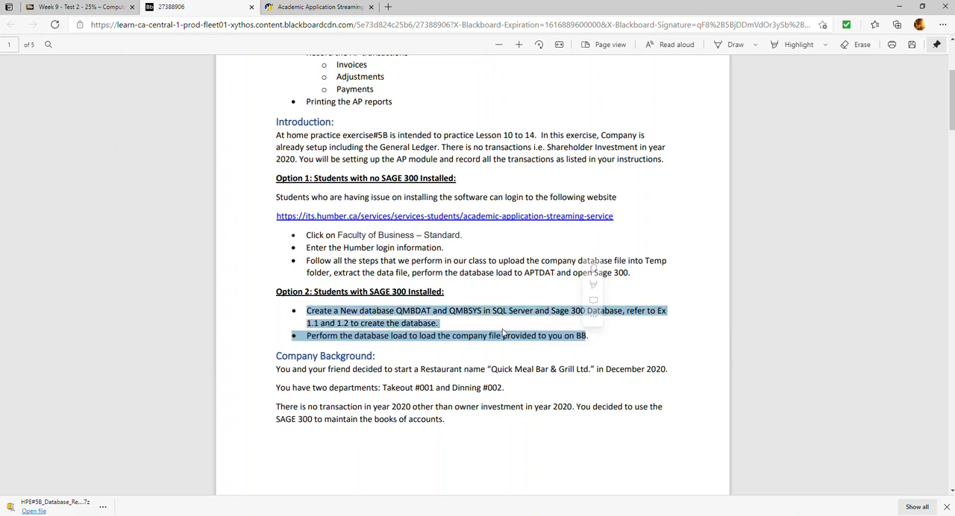
Read the company background and the accounts payable setup tasks, from company file selection through vendor groups and suppliers.
{"action": "scroll", "coordinate": [477, 337], "scroll_direction": "down", "scroll_amount": 1}
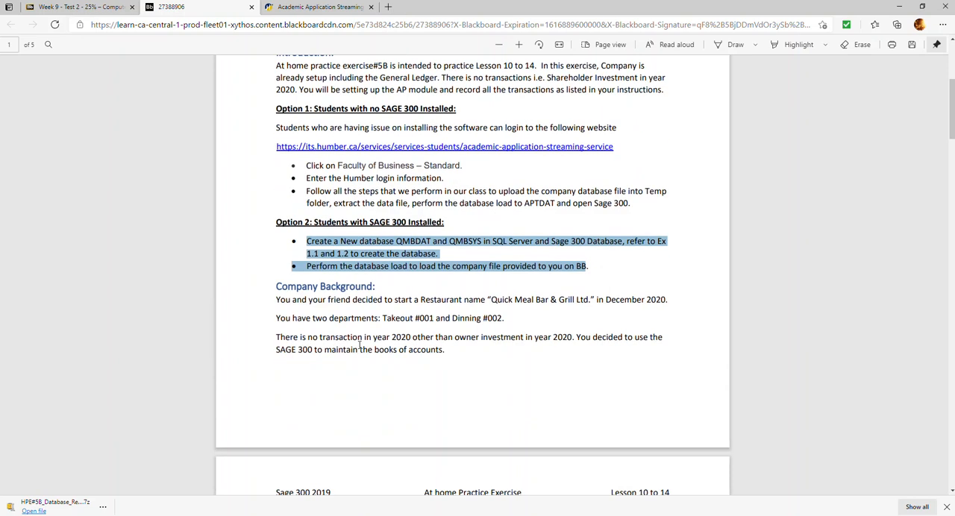
{"action": "scroll", "coordinate": [361, 331], "scroll_direction": "down", "scroll_amount": 2}
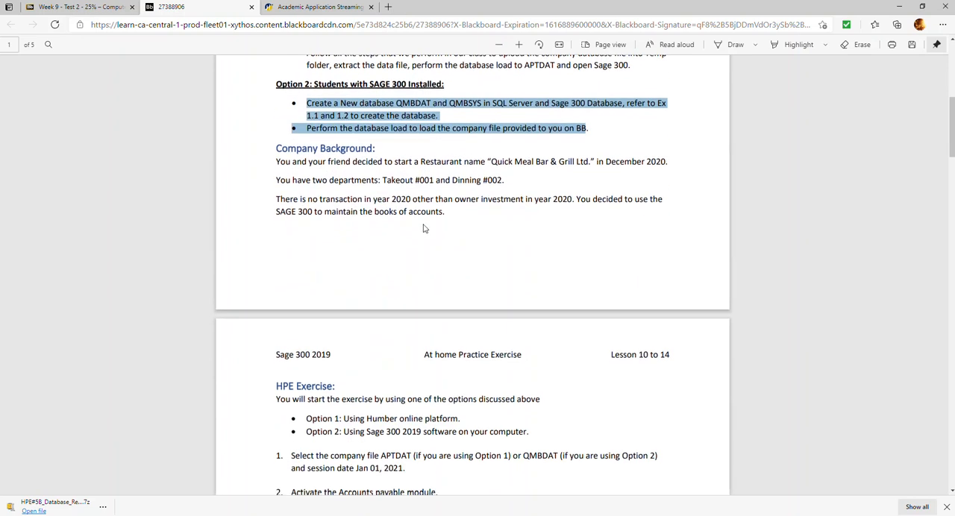
{"action": "scroll", "coordinate": [308, 201], "scroll_direction": "down", "scroll_amount": 3}
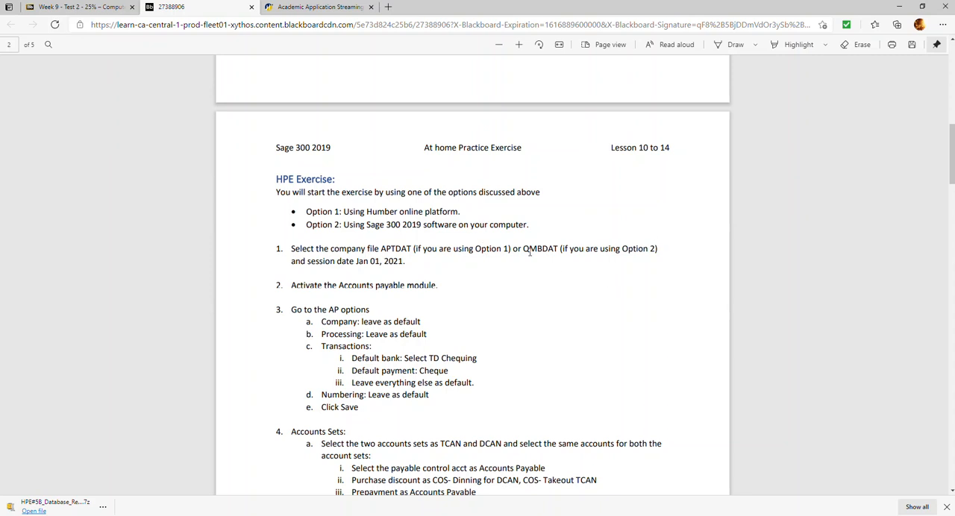
{"action": "scroll", "coordinate": [402, 303], "scroll_direction": "down", "scroll_amount": 4}
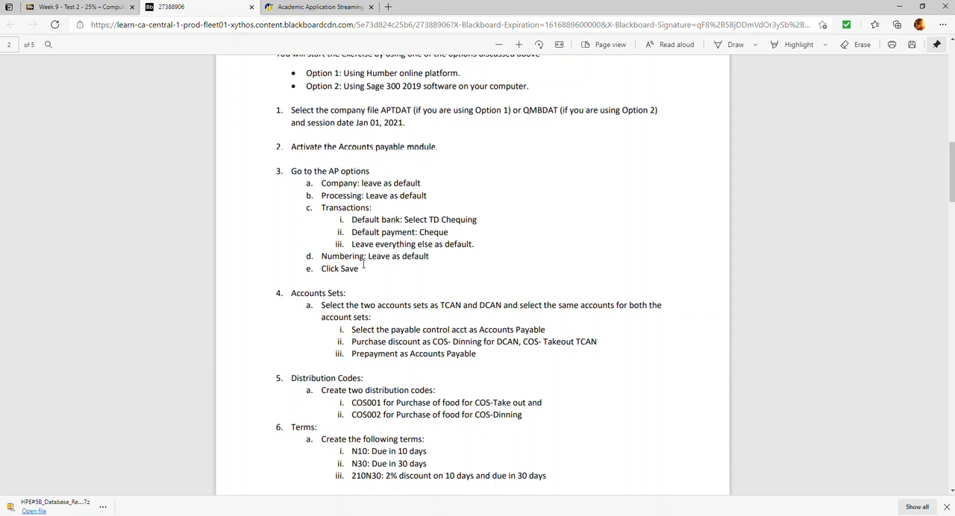
{"action": "scroll", "coordinate": [355, 225], "scroll_direction": "down", "scroll_amount": 6}
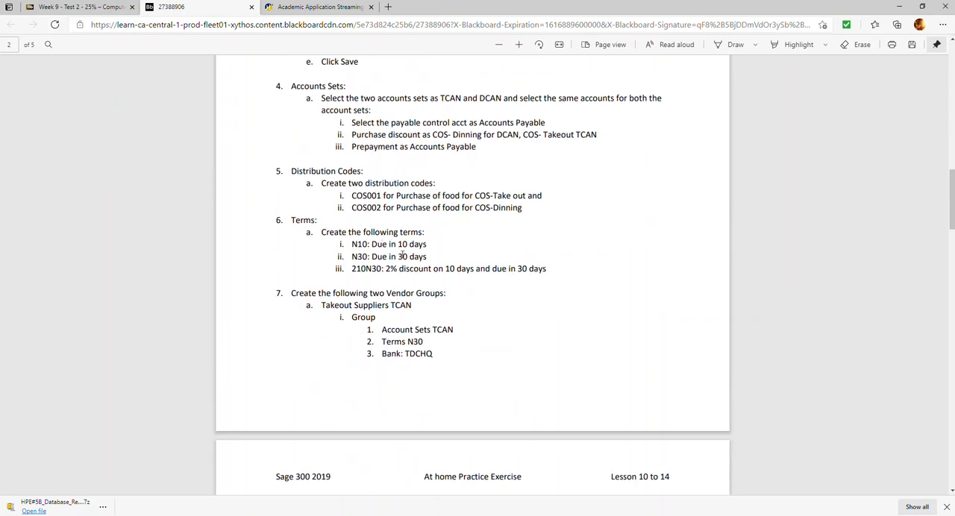
{"action": "scroll", "coordinate": [393, 328], "scroll_direction": "down", "scroll_amount": 8}
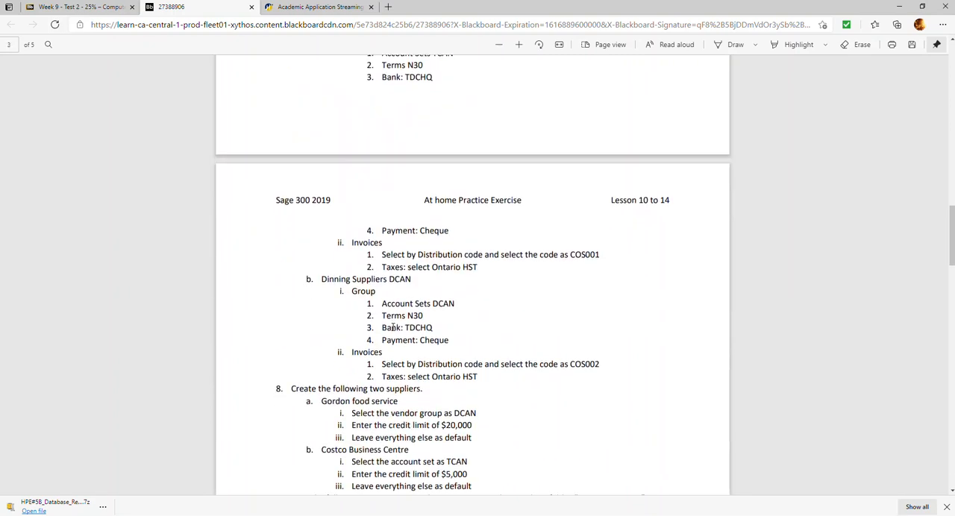
{"action": "scroll", "coordinate": [444, 292], "scroll_direction": "down", "scroll_amount": 5}
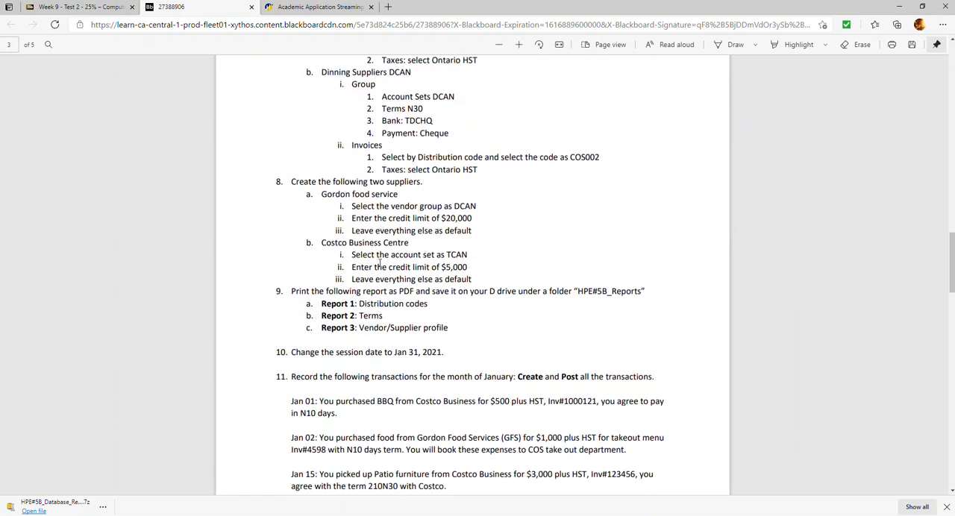
{"action": "scroll", "coordinate": [377, 255], "scroll_direction": "down", "scroll_amount": 2}
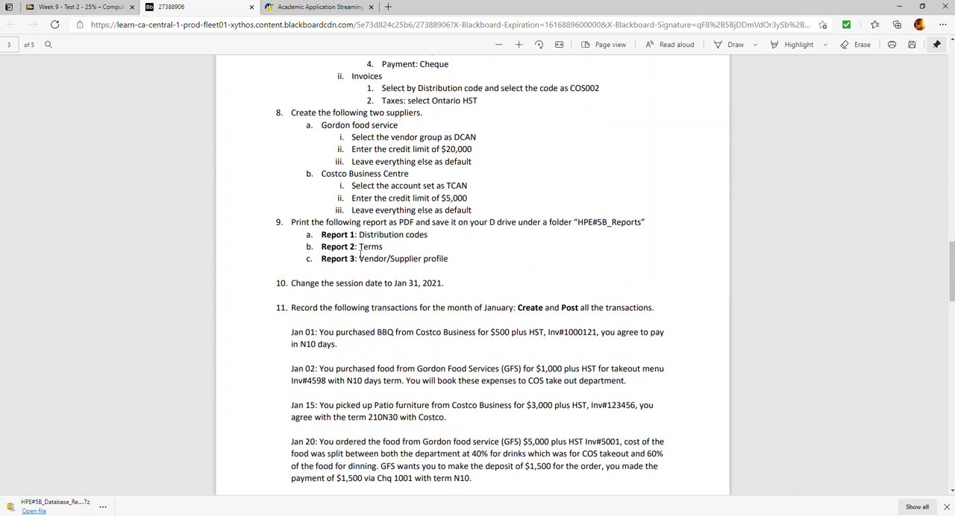
Review the January transactions and payment tasks, highlighting the instruction to hold one Gordon food Service invoice payment.
{"action": "scroll", "coordinate": [370, 239], "scroll_direction": "down", "scroll_amount": 2}
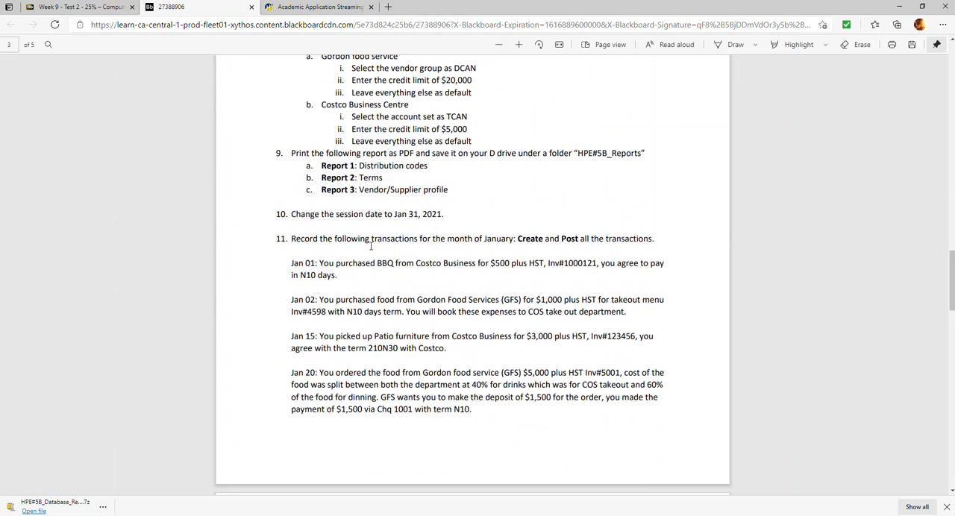
{"action": "scroll", "coordinate": [374, 242], "scroll_direction": "down", "scroll_amount": 4}
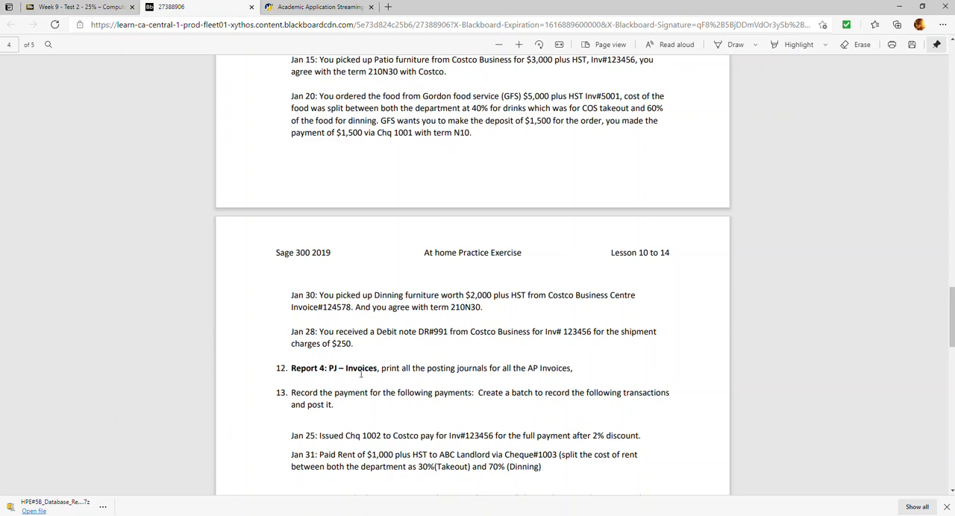
{"action": "scroll", "coordinate": [365, 361], "scroll_direction": "down", "scroll_amount": 1}
{"action": "scroll", "coordinate": [366, 361], "scroll_direction": "down", "scroll_amount": 1}
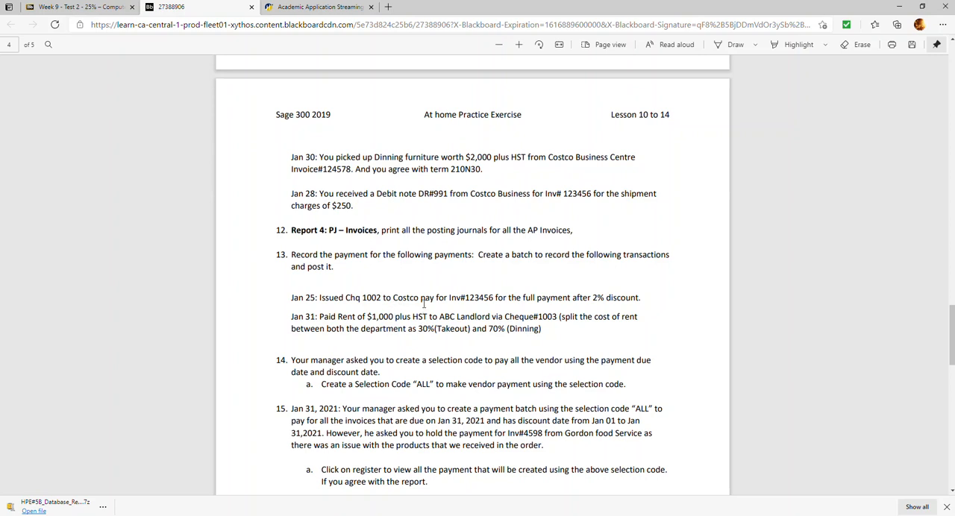
{"action": "scroll", "coordinate": [423, 302], "scroll_direction": "down", "scroll_amount": 1}
{"action": "scroll", "coordinate": [273, 288], "scroll_direction": "down", "scroll_amount": 2}
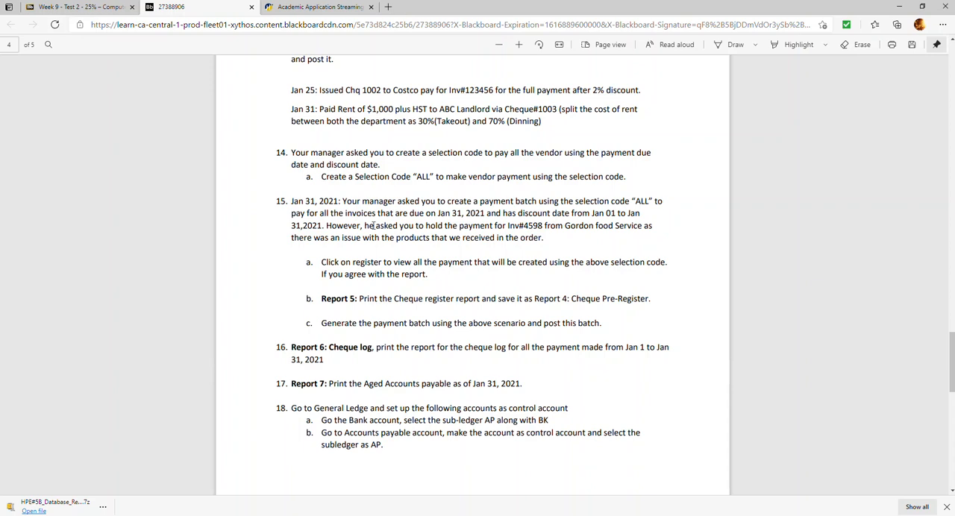
{"action": "left_click_drag", "start_coordinate": [326, 225], "coordinate": [544, 237]}
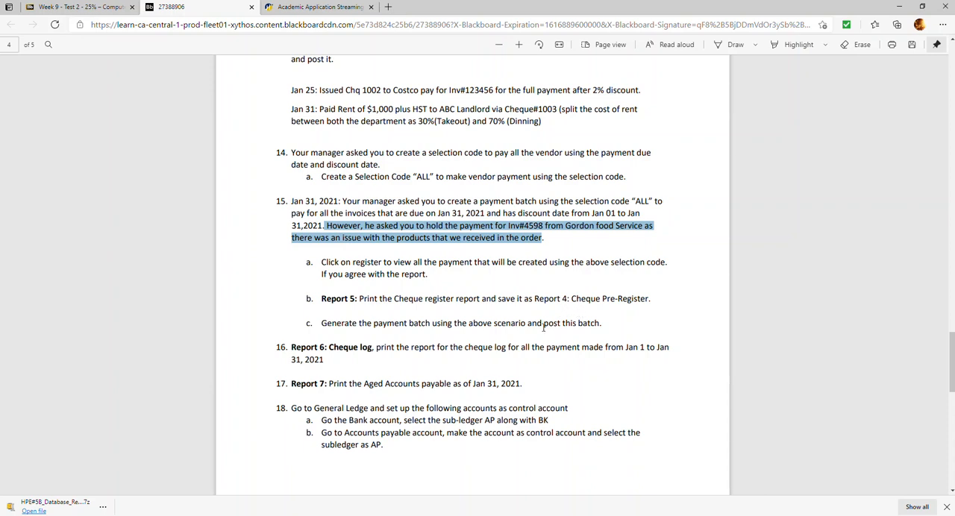
Review the report and General Ledger control account tasks, highlighting the bank account and its sub-ledger AP requirement.
{"action": "scroll", "coordinate": [526, 308], "scroll_direction": "down", "scroll_amount": 3}
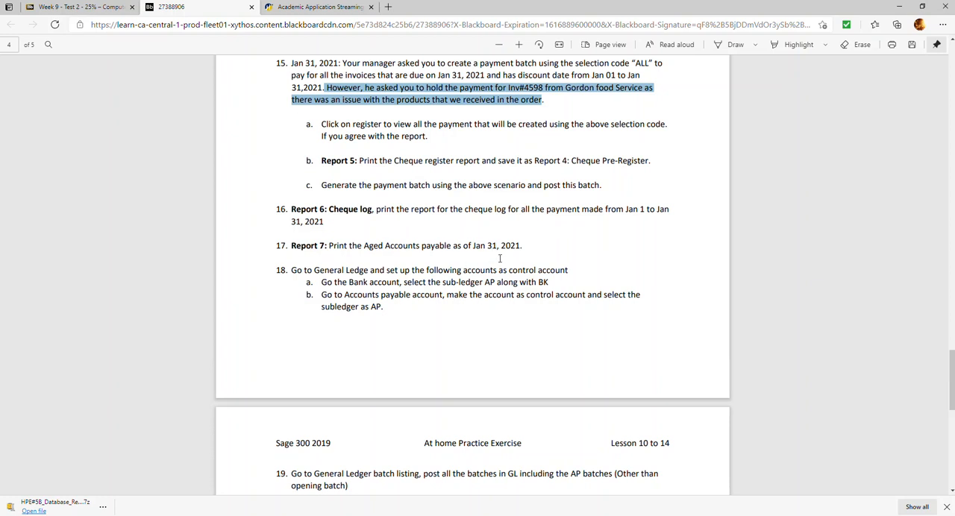
{"action": "scroll", "coordinate": [320, 302], "scroll_direction": "down", "scroll_amount": 1}
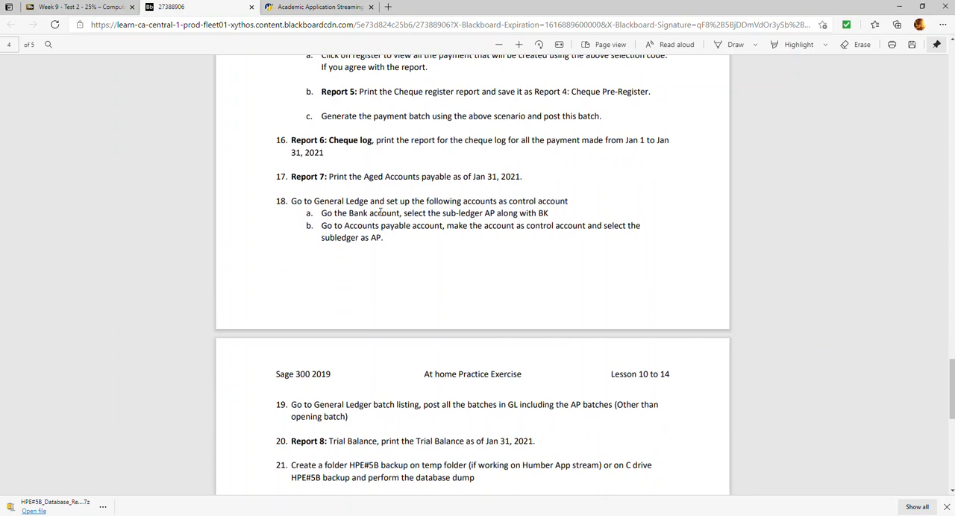
{"action": "left_click_drag", "start_coordinate": [344, 214], "coordinate": [401, 215]}
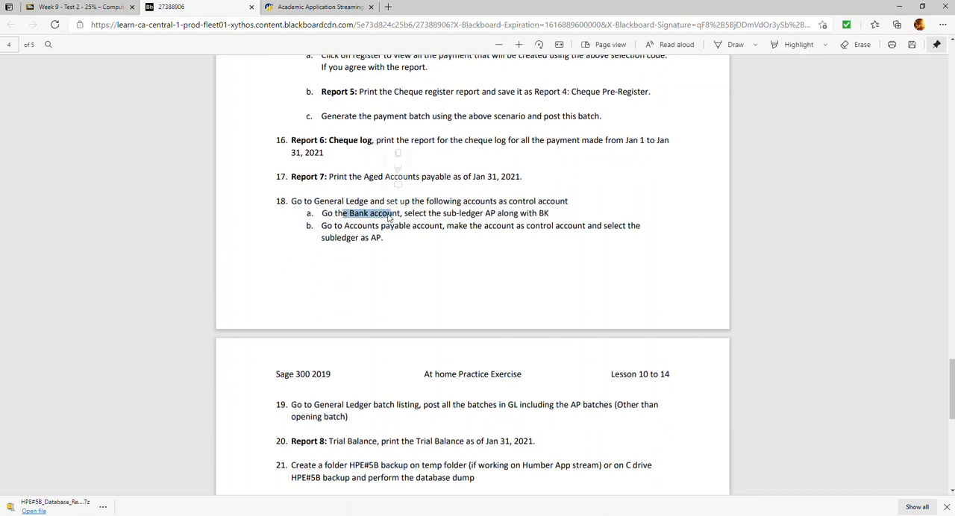
{"action": "left_click", "coordinate": [447, 215]}
{"action": "left_click_drag", "start_coordinate": [440, 214], "coordinate": [495, 214]}
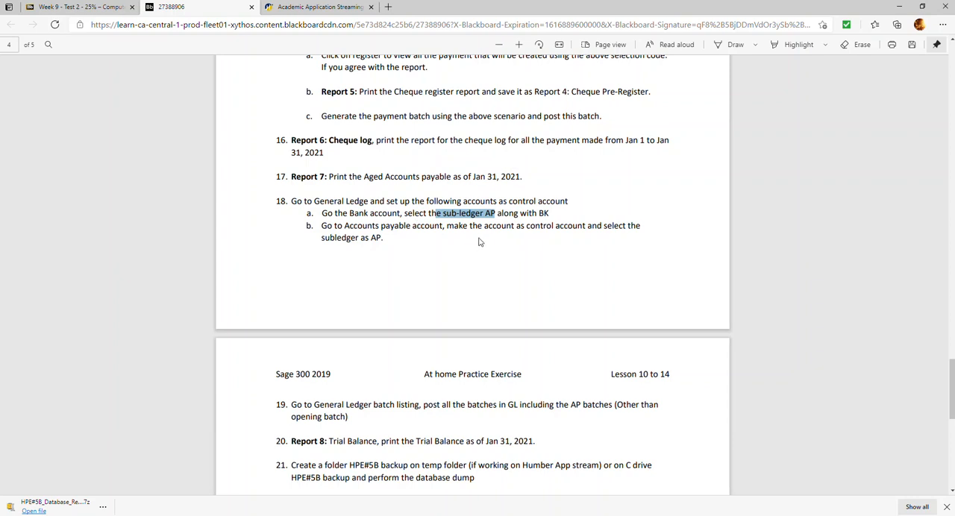
Review the closing tasks, highlighting the opening batch exception and the HPE#5B backup folder and database dump instruction.
{"action": "scroll", "coordinate": [403, 373], "scroll_direction": "down", "scroll_amount": 1}
{"action": "scroll", "coordinate": [405, 376], "scroll_direction": "up", "scroll_amount": 1}
{"action": "scroll", "coordinate": [418, 358], "scroll_direction": "down", "scroll_amount": 2}
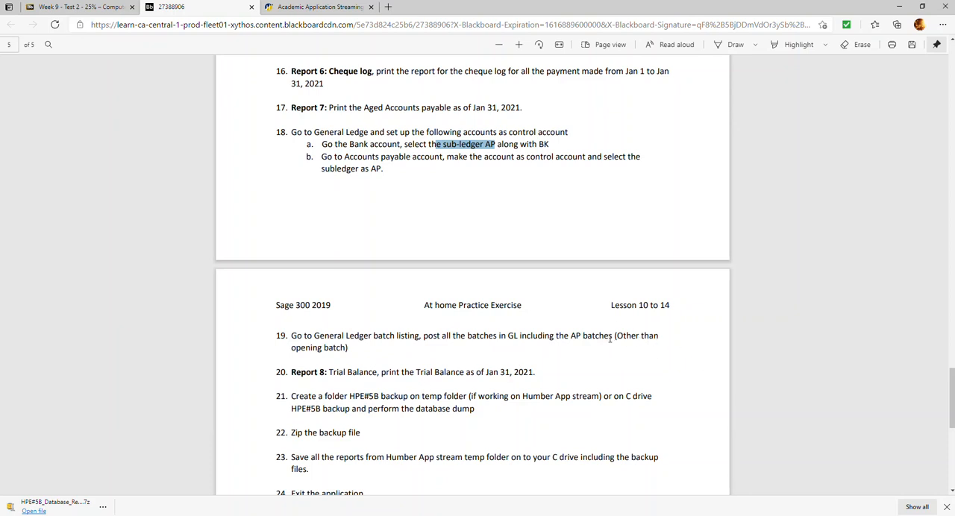
{"action": "left_click_drag", "start_coordinate": [616, 338], "coordinate": [352, 349]}
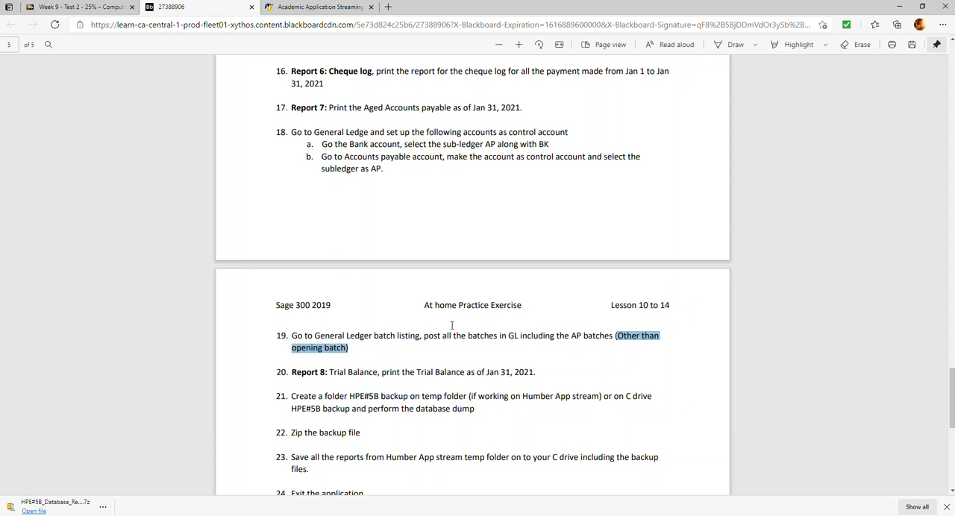
{"action": "scroll", "coordinate": [446, 403], "scroll_direction": "down", "scroll_amount": 2}
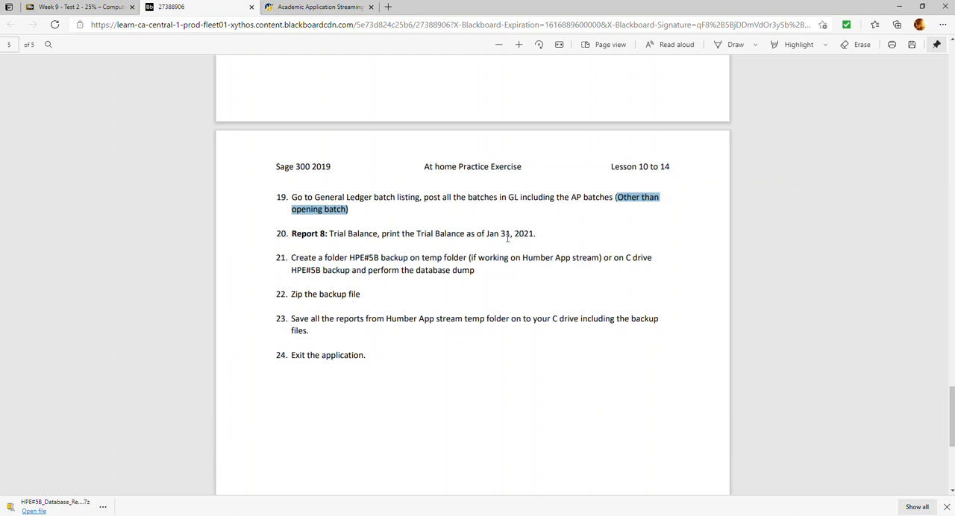
{"action": "left_click_drag", "start_coordinate": [292, 258], "coordinate": [476, 270]}
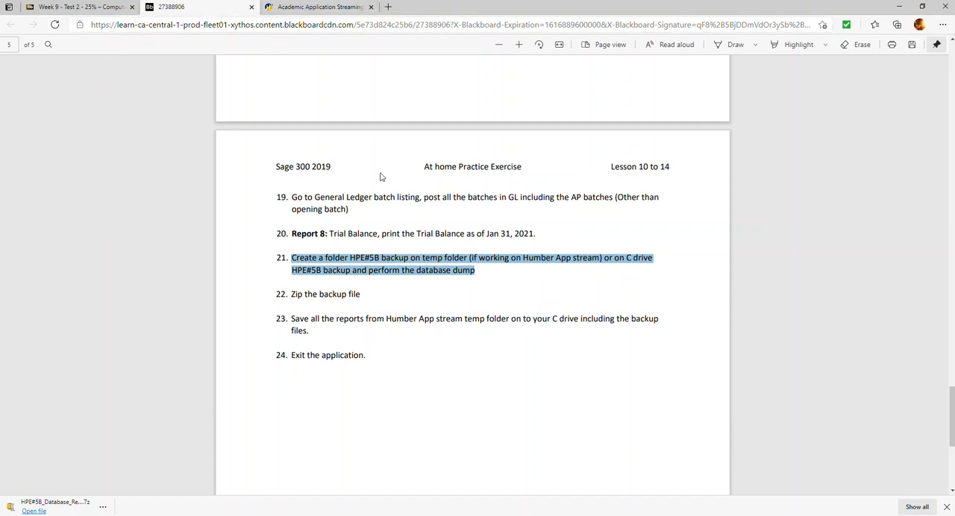
Go to the Academic Application Streaming page and launch Sage 300 ERP from the Faculty of Business Standard catalogue.
{"action": "scroll", "coordinate": [379, 177], "scroll_direction": "up", "scroll_amount": 2}
{"action": "left_click", "coordinate": [78, 7]}
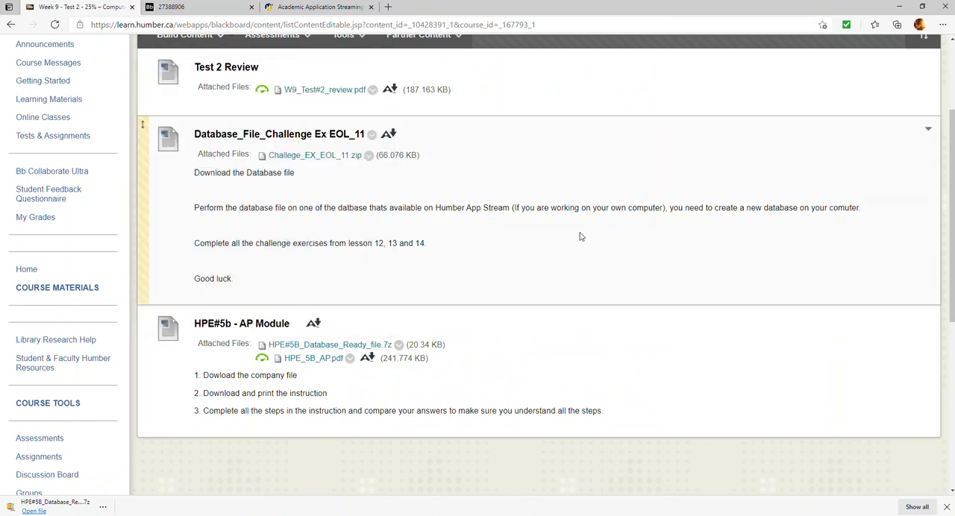
{"action": "left_click", "coordinate": [315, 9]}
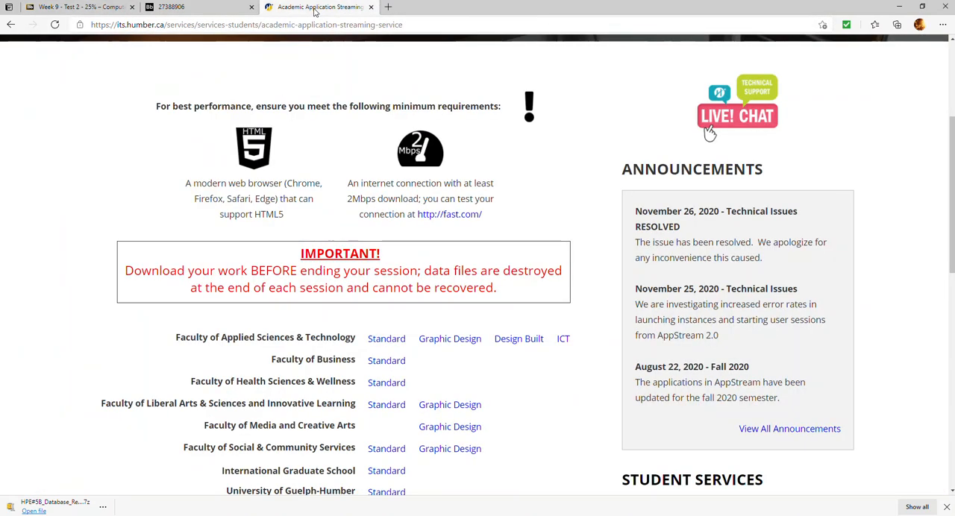
{"action": "scroll", "coordinate": [349, 295], "scroll_direction": "down", "scroll_amount": 1}
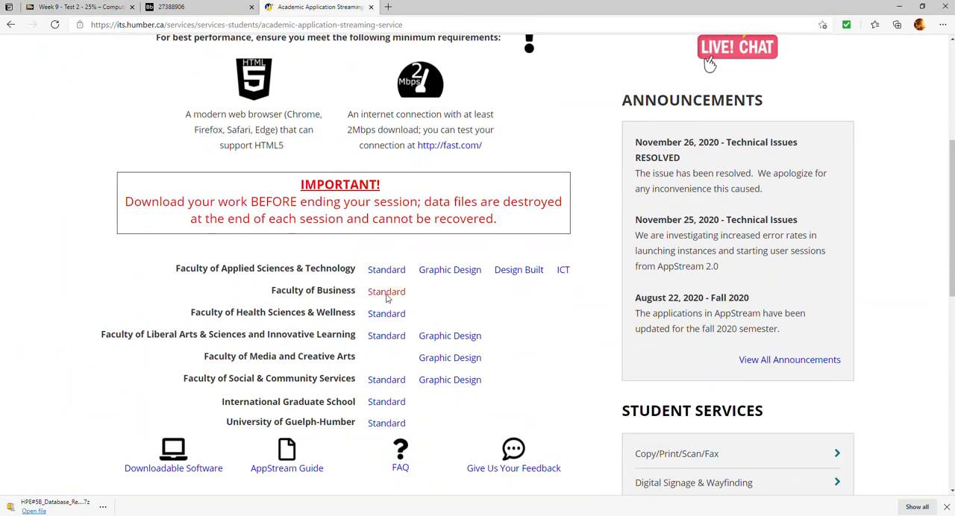
{"action": "left_click", "coordinate": [386, 292]}
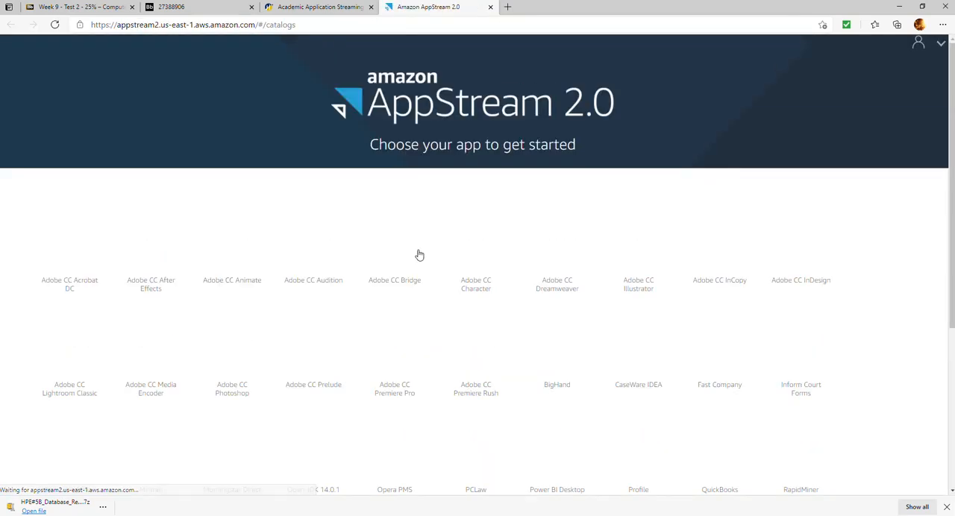
{"action": "scroll", "coordinate": [414, 286], "scroll_direction": "down", "scroll_amount": 2}
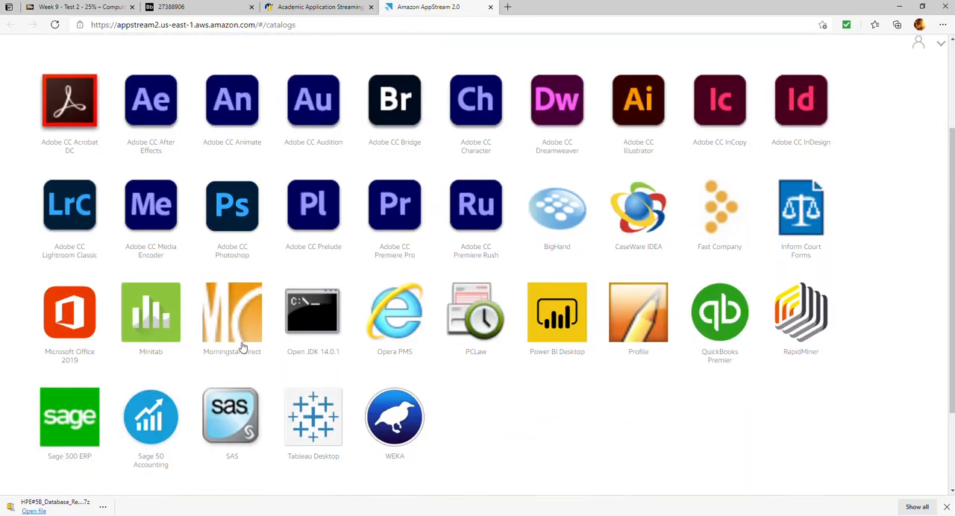
{"action": "left_click", "coordinate": [85, 429]}
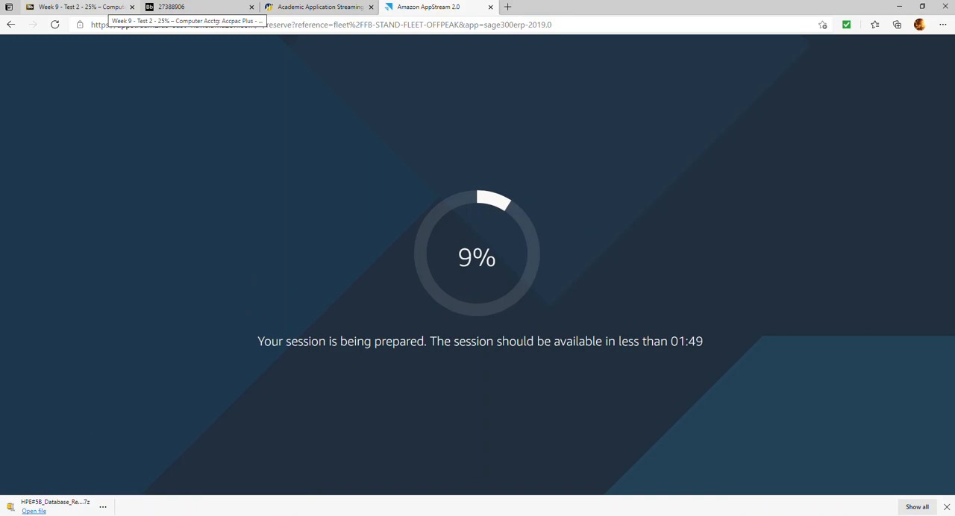
{"action": "left_click", "coordinate": [105, 8]}
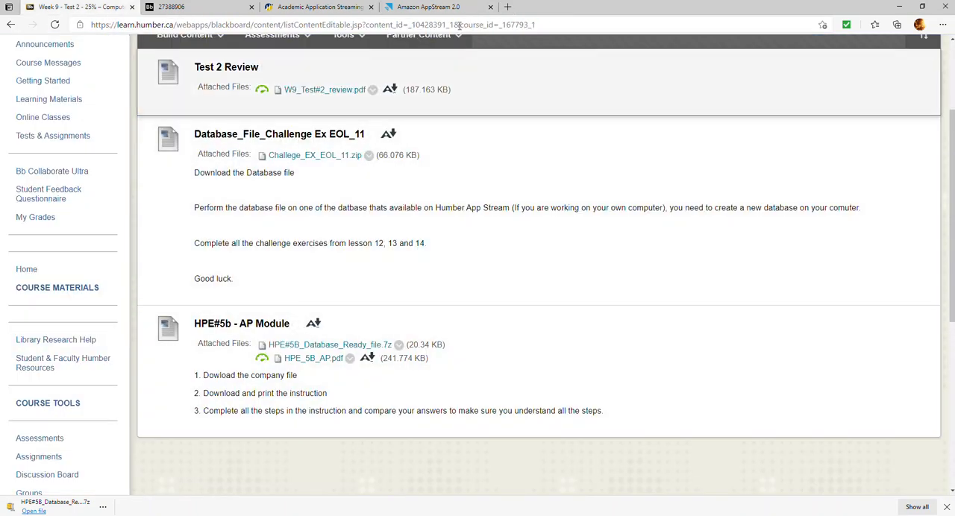
{"action": "left_click", "coordinate": [461, 9]}
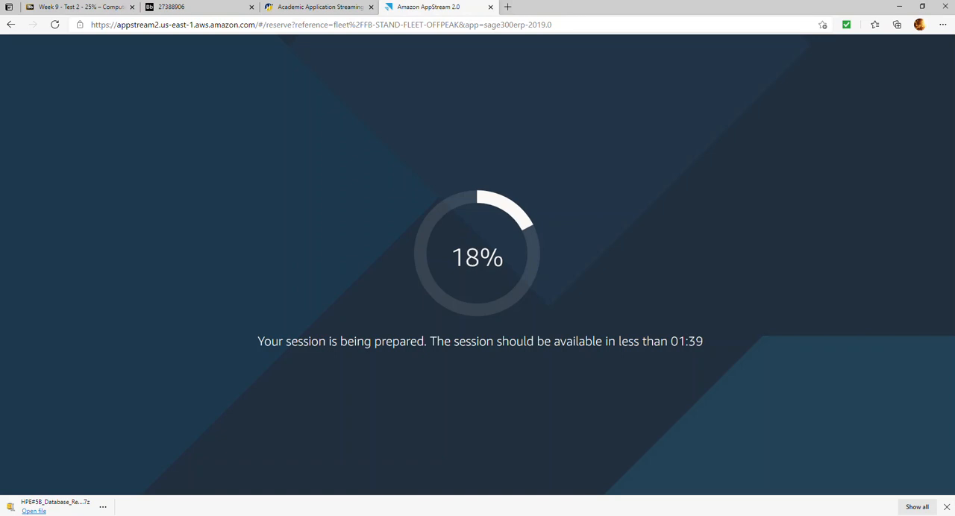
Create a folder named HPE#5B_Reports&Backups on the local Desktop.
{"action": "left_click", "coordinate": [254, 515]}
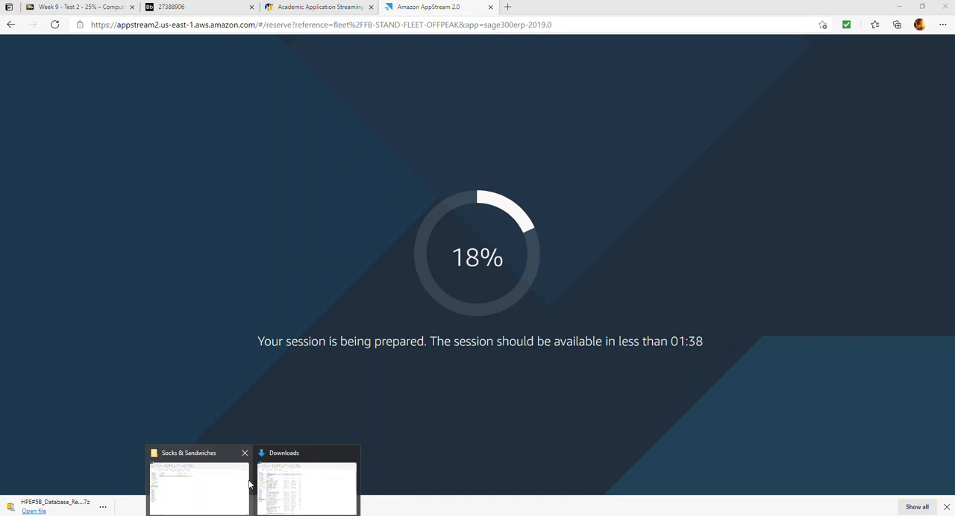
{"action": "left_click", "coordinate": [277, 483]}
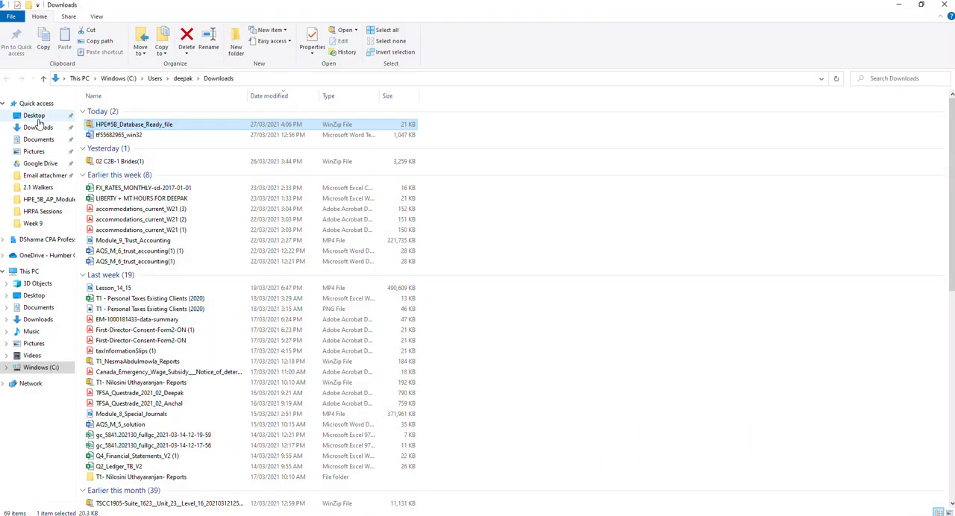
{"action": "left_click", "coordinate": [37, 296]}
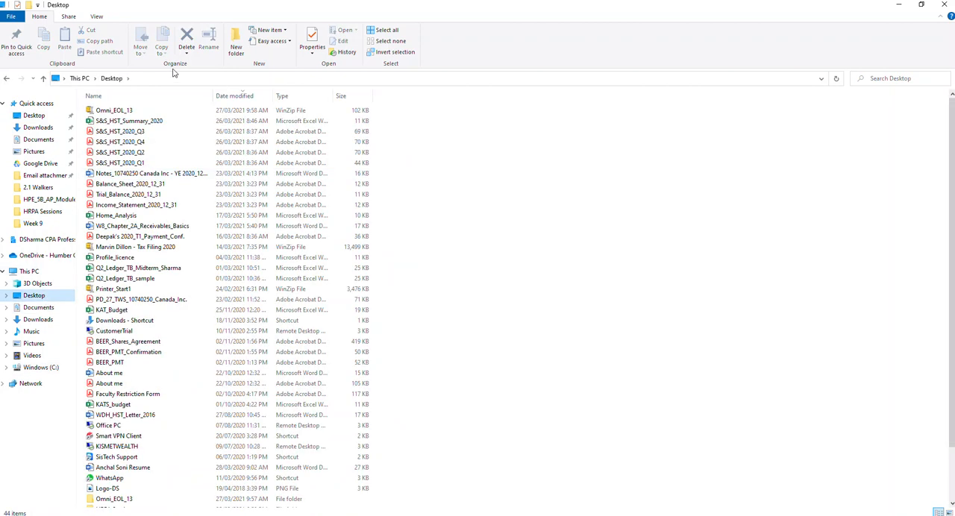
{"action": "left_click", "coordinate": [235, 41]}
{"action": "type", "text": "HPE#5B"}
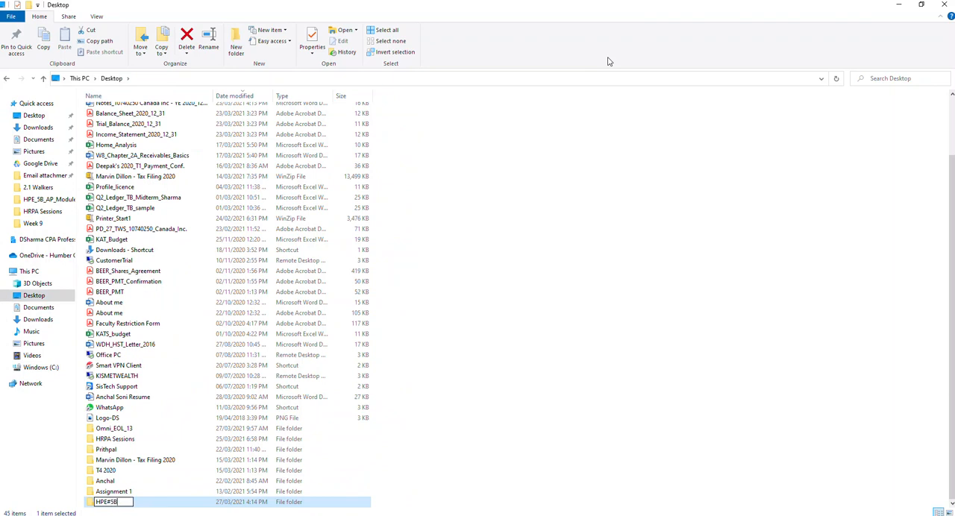
{"action": "type", "text": "_Reports&Backups"}
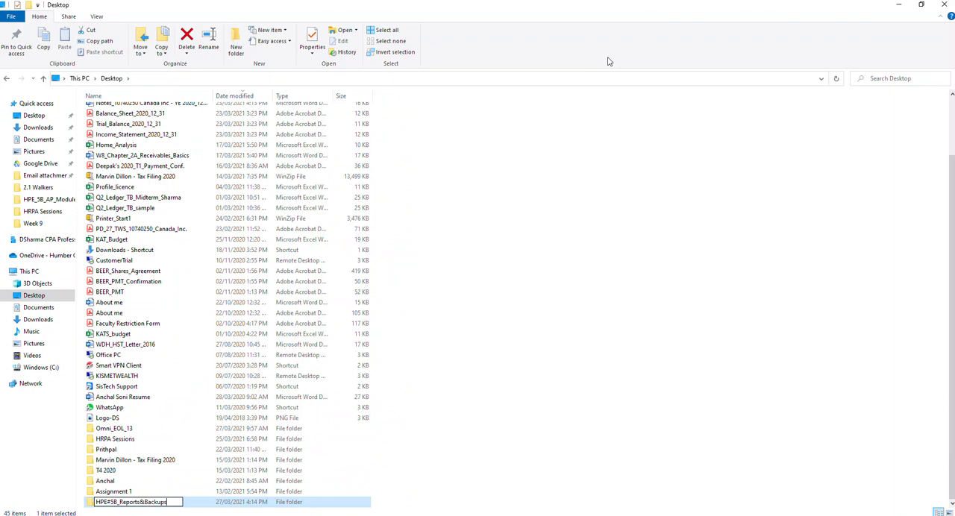
{"action": "key", "text": "Return"}
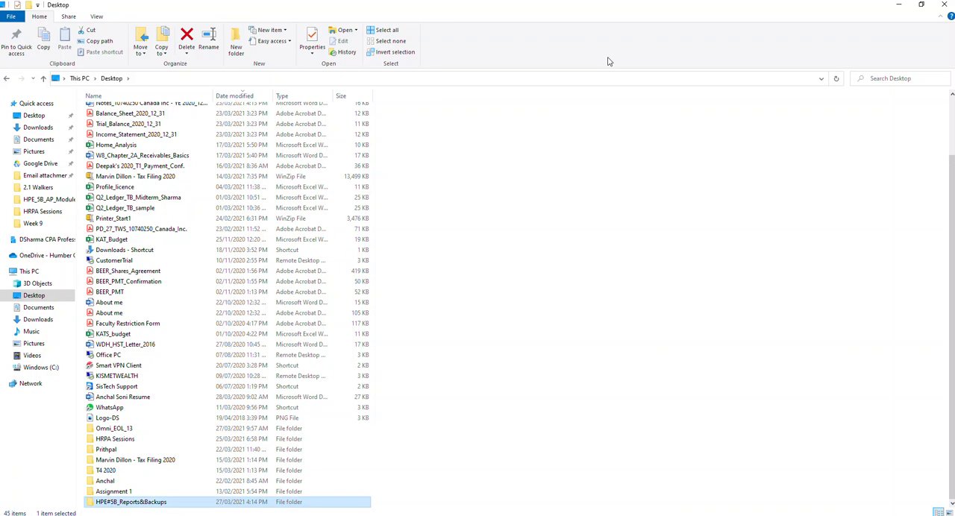
Return to the AppStream session and upload HPE#5B_Database_Ready_file from Downloads to its Temporary Files folder.
{"action": "key", "text": "alt+Tab"}
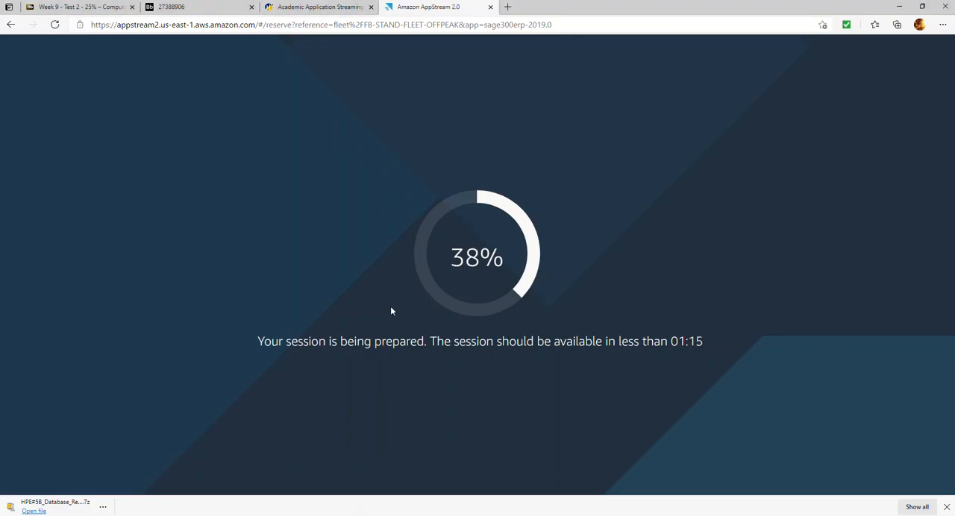
{"action": "key", "text": "alt+Tab"}
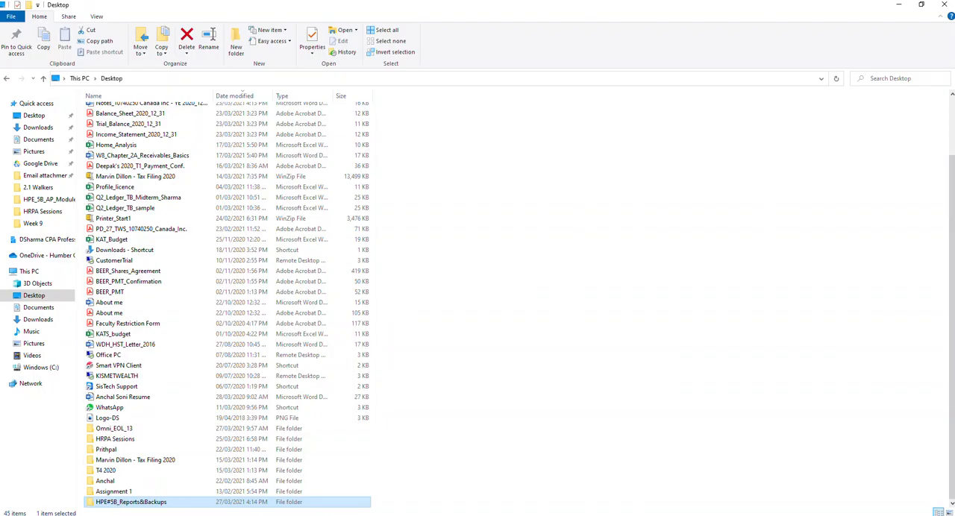
{"action": "key", "text": "alt+Tab"}
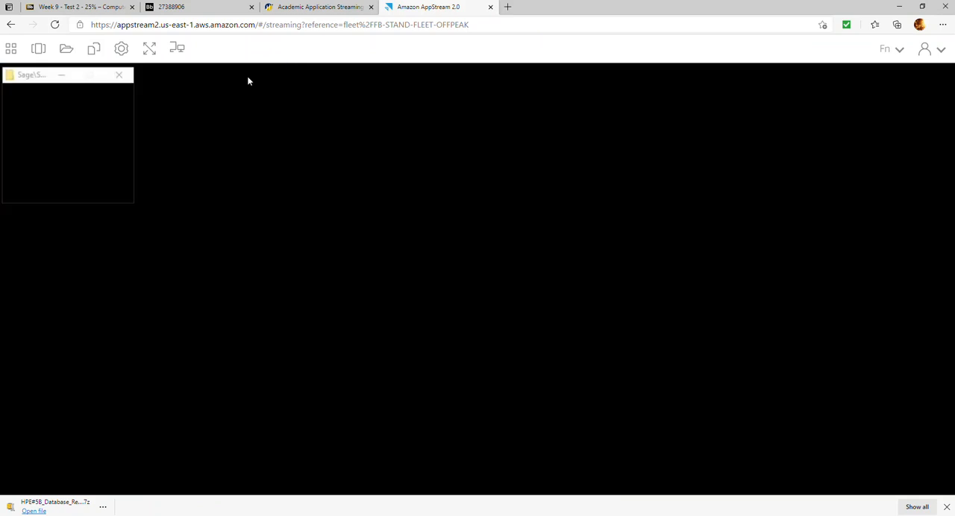
{"action": "left_click", "coordinate": [67, 51]}
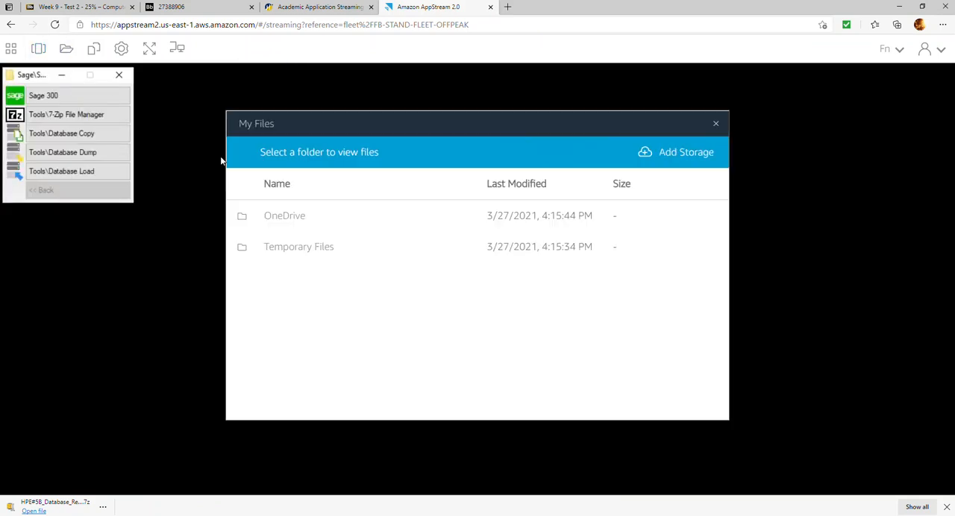
{"action": "left_click", "coordinate": [285, 245]}
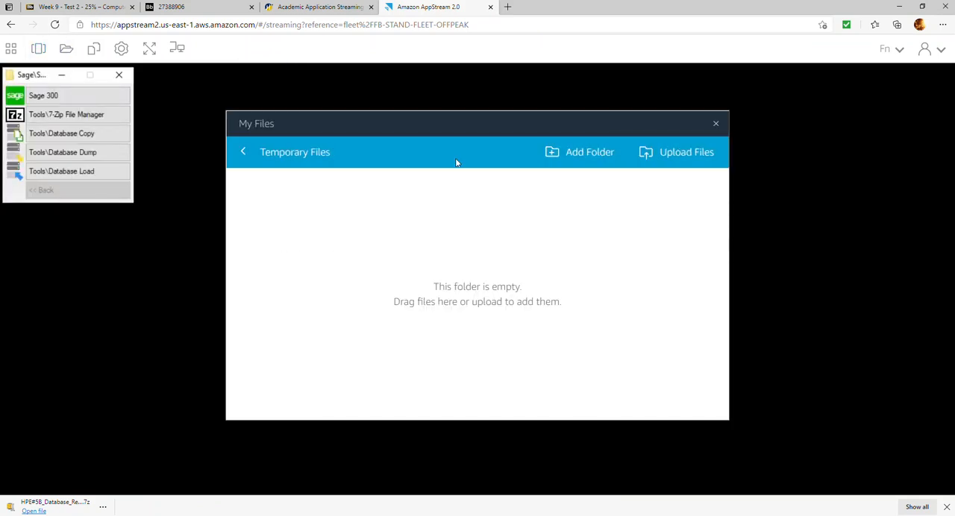
{"action": "left_click", "coordinate": [675, 153]}
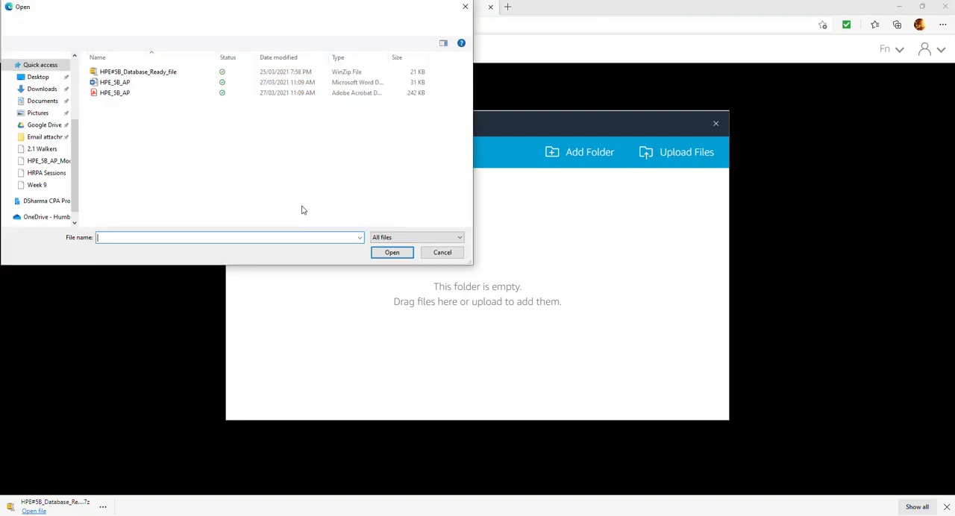
{"action": "left_click", "coordinate": [41, 89]}
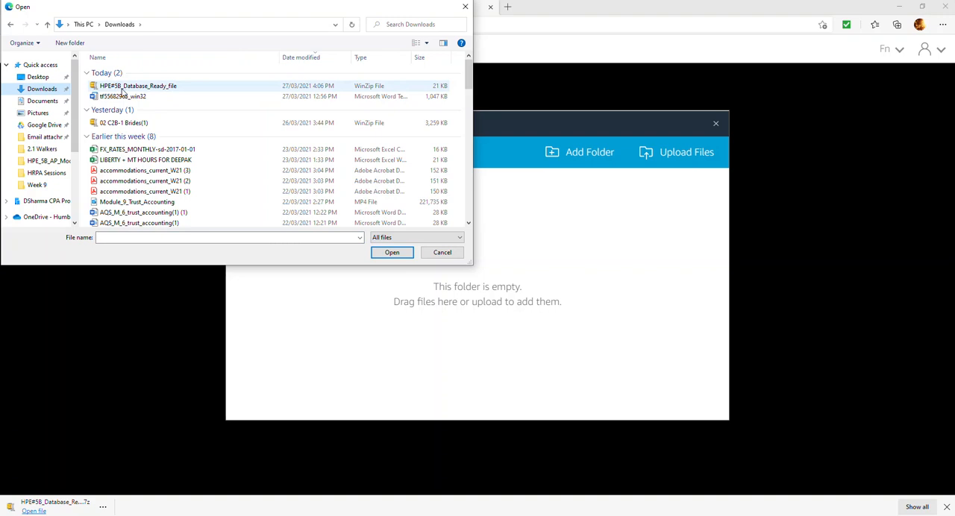
{"action": "double_click", "coordinate": [120, 90]}
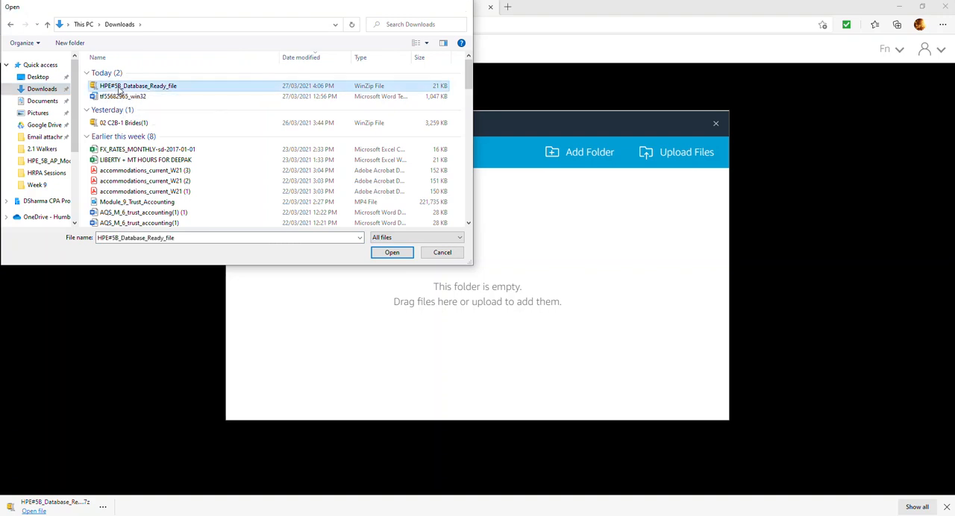
{"action": "left_click", "coordinate": [709, 127]}
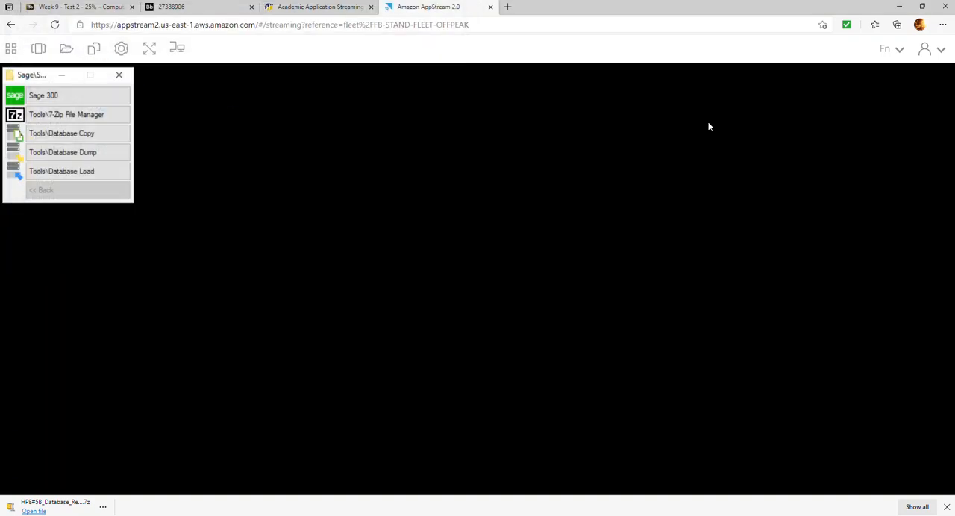
Extract the uploaded HPE#5B_Database_Ready_file archive within Temporary Files using 7-Zip File Manager, keeping the default extraction settings.
{"action": "left_click", "coordinate": [74, 119]}
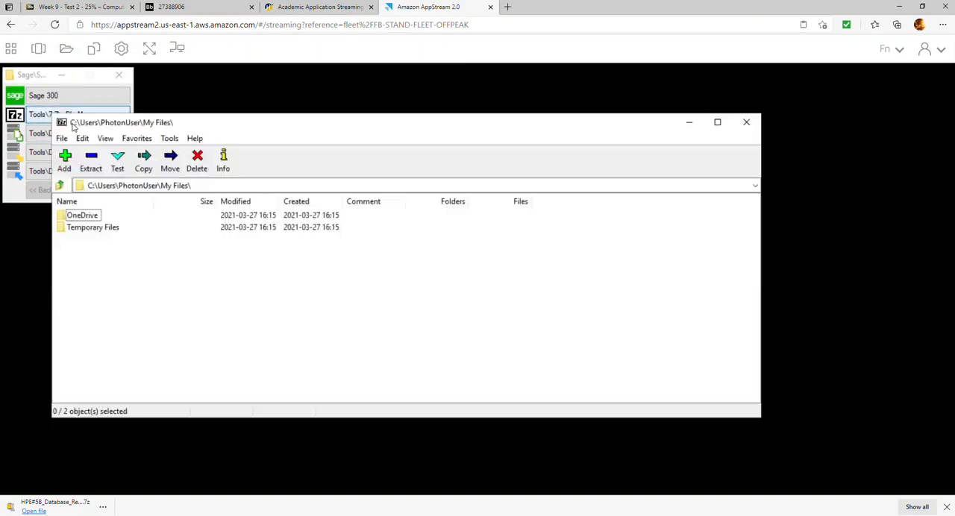
{"action": "double_click", "coordinate": [95, 228]}
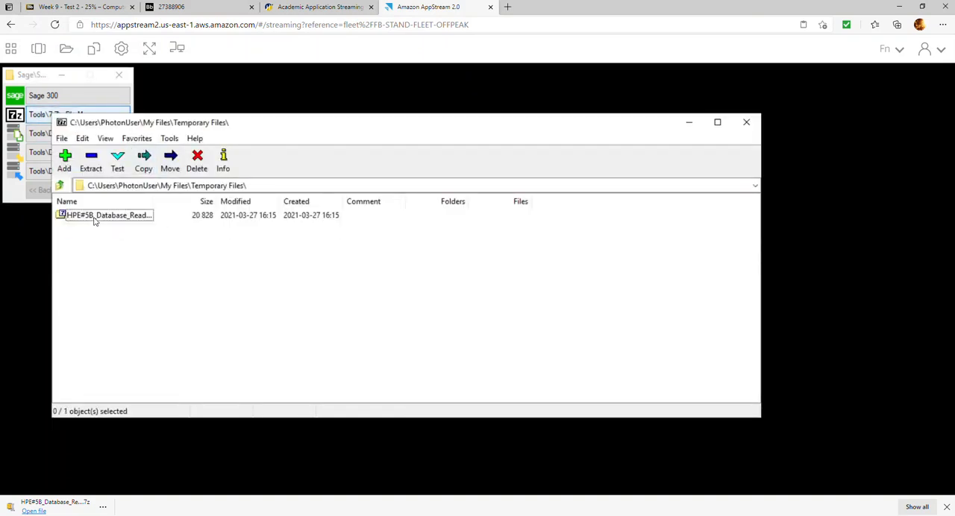
{"action": "left_click", "coordinate": [91, 161]}
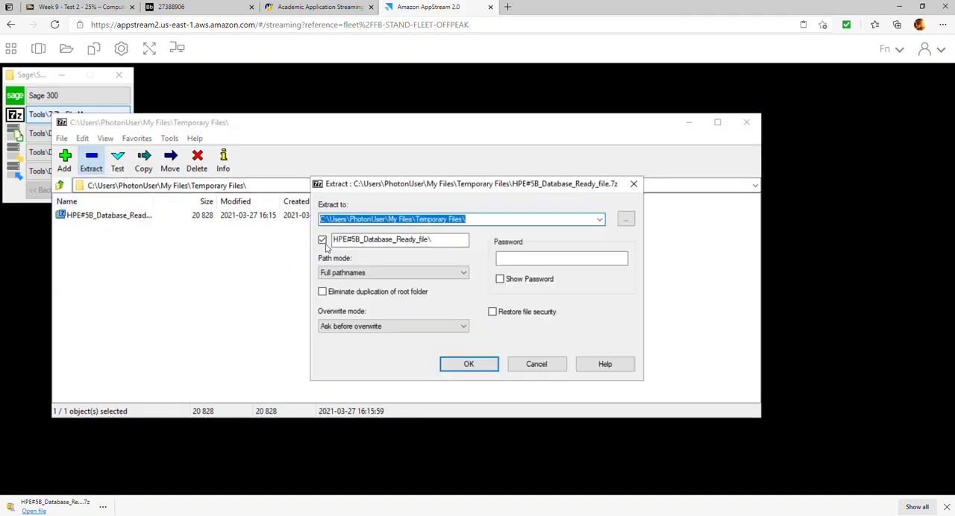
{"action": "left_click", "coordinate": [469, 364]}
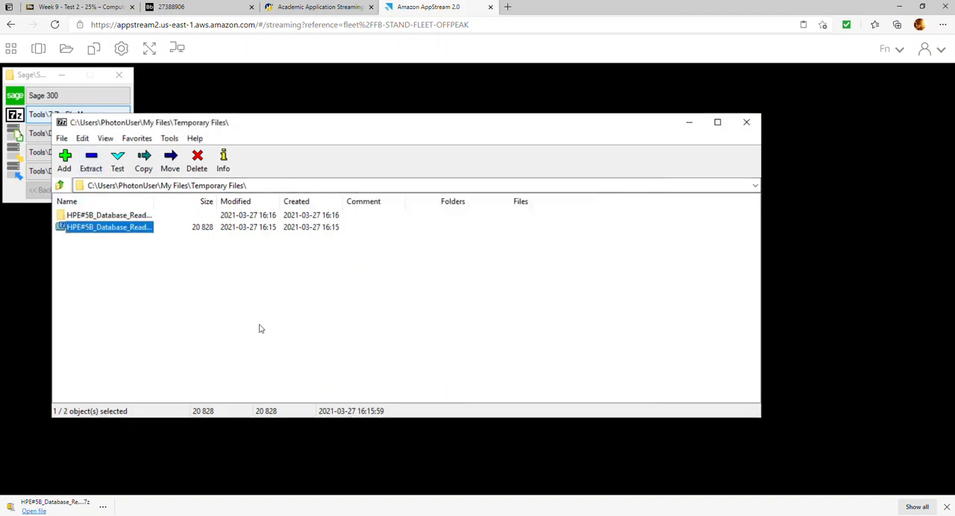
{"action": "left_click", "coordinate": [746, 122]}
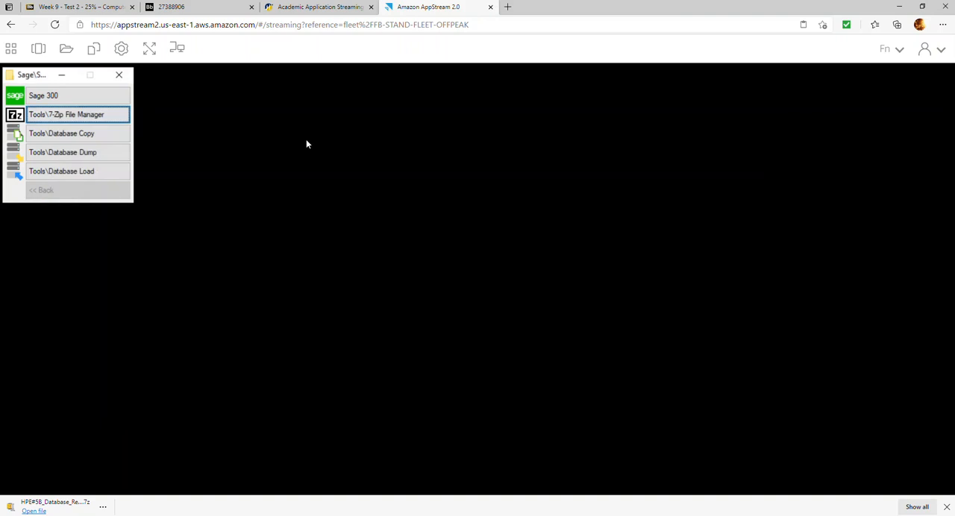
{"action": "left_click", "coordinate": [75, 154]}
{"action": "left_click", "coordinate": [464, 314]}
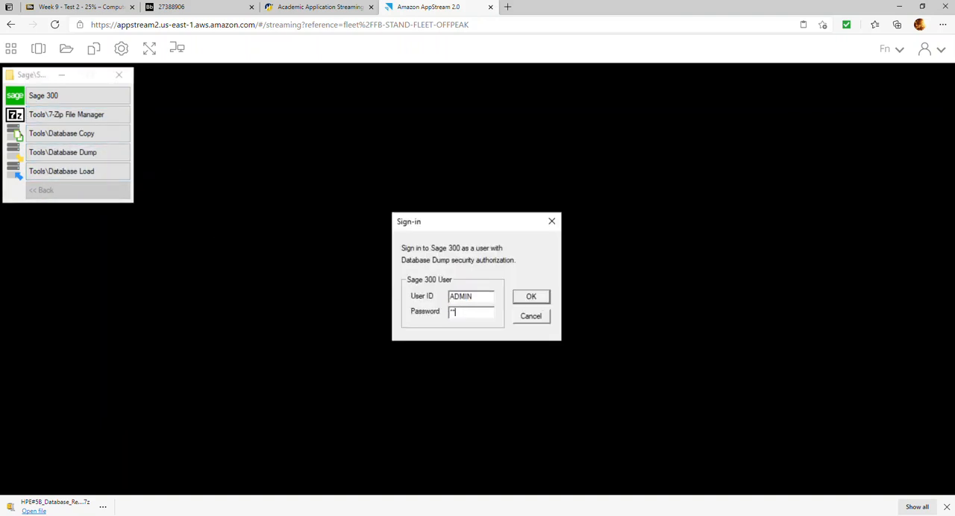
{"action": "key", "text": "Return"}
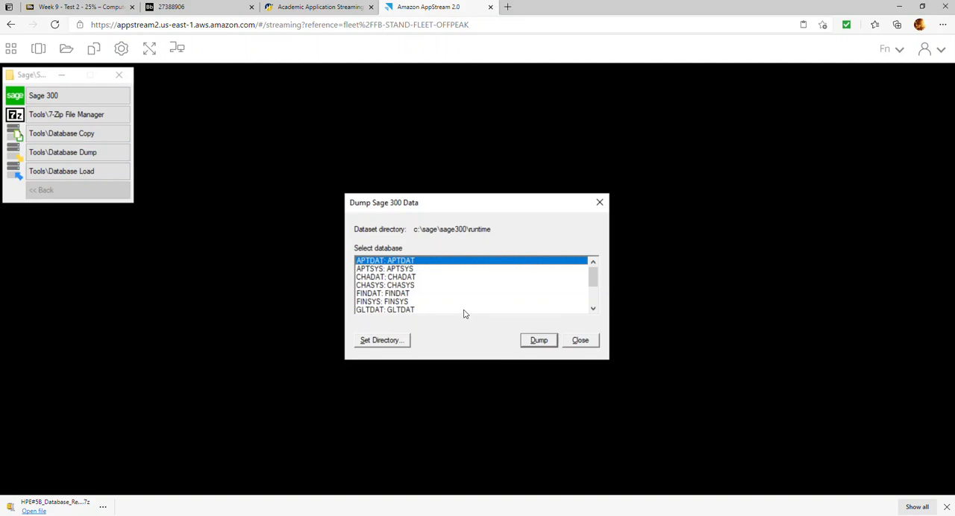
{"action": "left_click", "coordinate": [594, 343]}
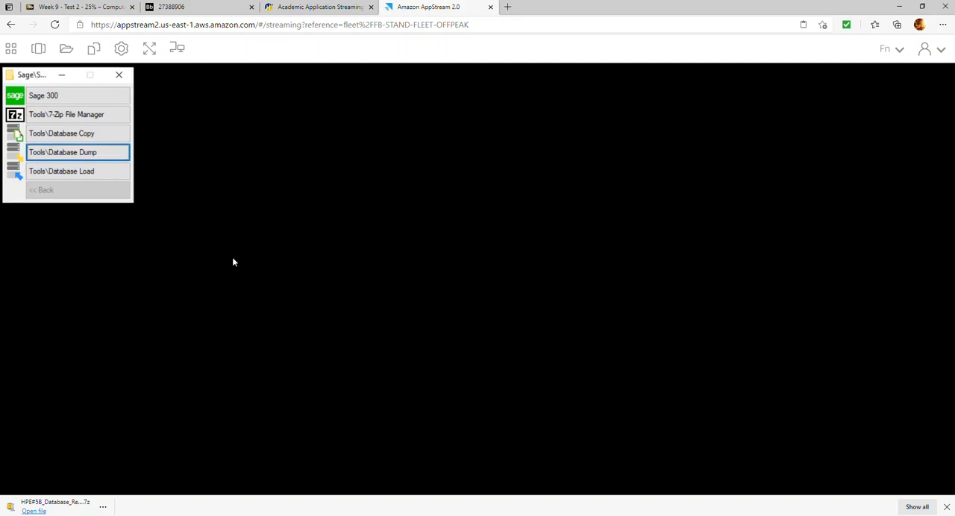
Start the Database Load tool and sign in as ADMIN by entering the account password.
{"action": "left_click", "coordinate": [107, 175]}
{"action": "left_click", "coordinate": [451, 312]}
{"action": "type", "text": "A"}
{"action": "key", "text": "Return"}
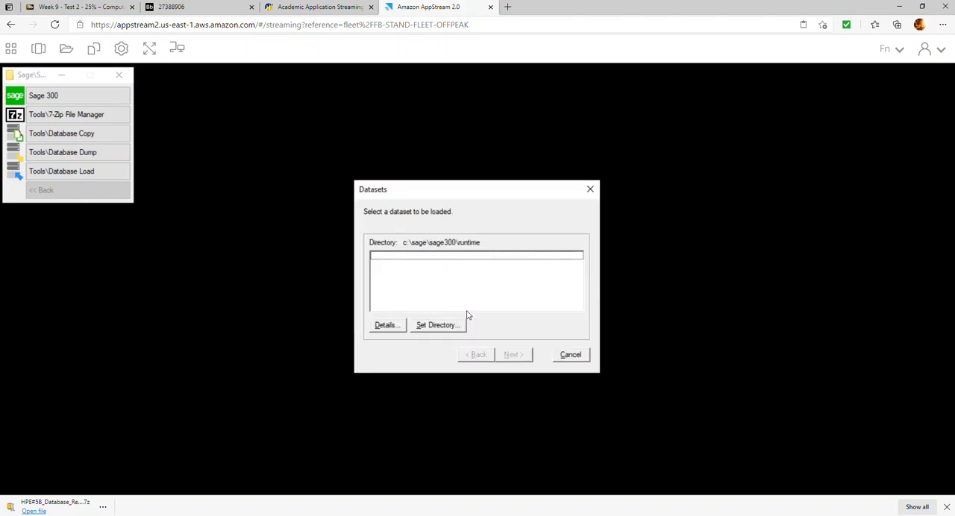
Set the dataset directory to the inner HPE#5B_Database_Ready_file folder extracted under Temporary Files.
{"action": "left_click", "coordinate": [429, 326]}
{"action": "left_click", "coordinate": [448, 302]}
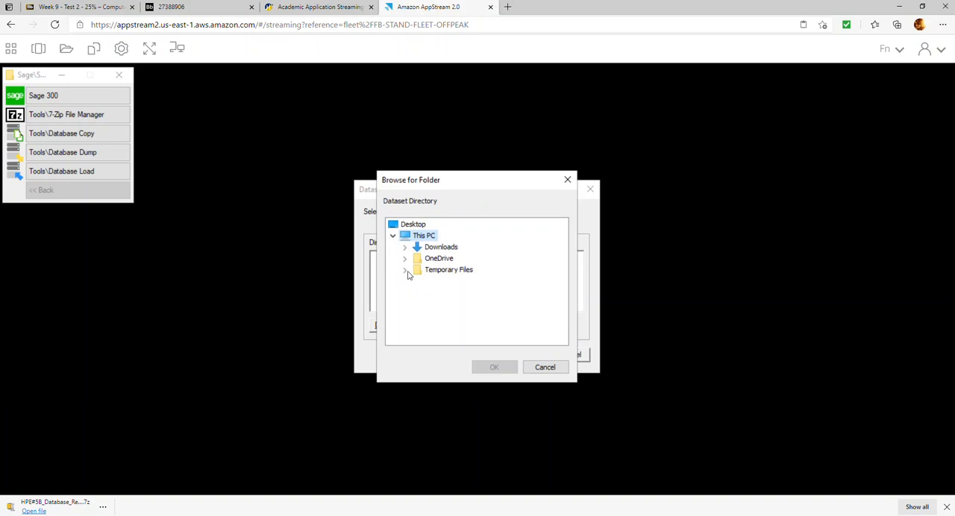
{"action": "left_click", "coordinate": [406, 270]}
{"action": "left_click", "coordinate": [417, 281]}
{"action": "left_click", "coordinate": [450, 293]}
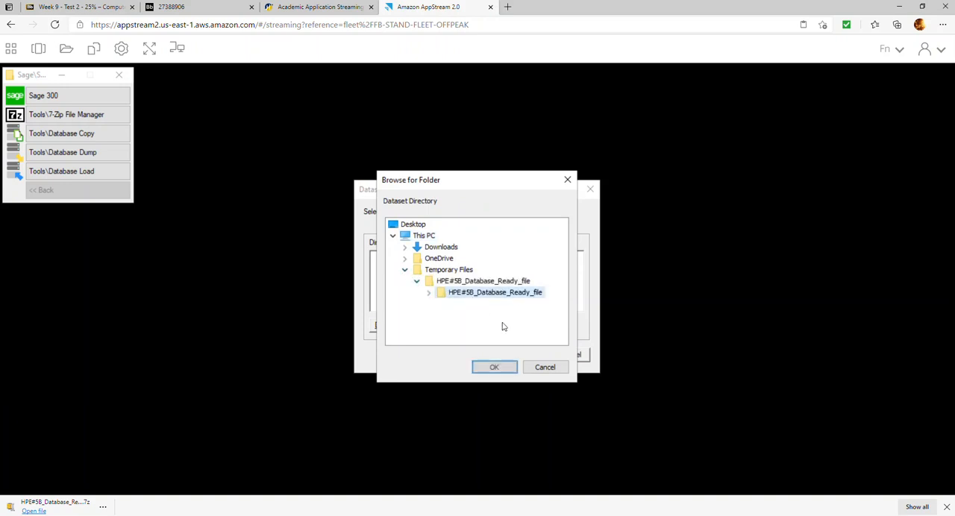
{"action": "left_click", "coordinate": [430, 293]}
{"action": "left_click", "coordinate": [494, 367]}
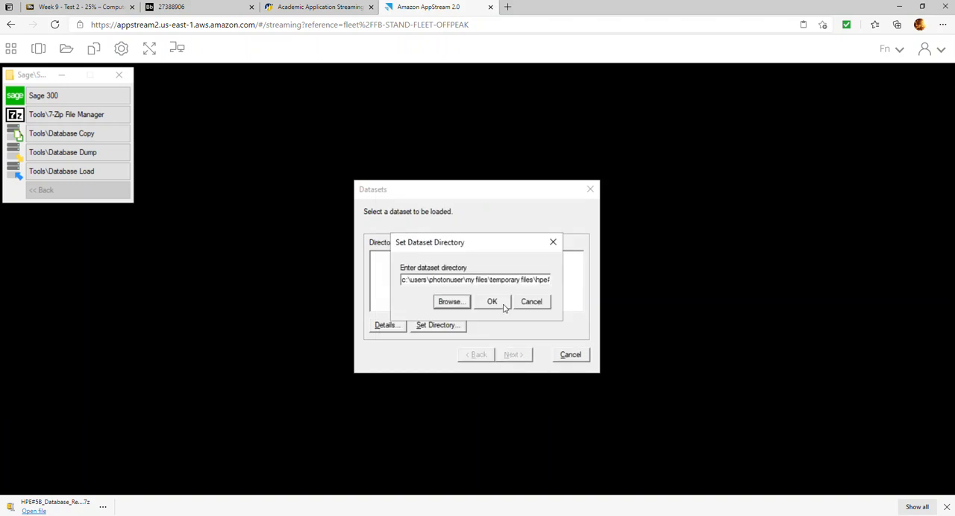
{"action": "left_click", "coordinate": [504, 305]}
Load the APTDAT and APTSYS datasets into their matching databases and close the load tool.
{"action": "left_click", "coordinate": [514, 355]}
{"action": "left_click", "coordinate": [516, 355]}
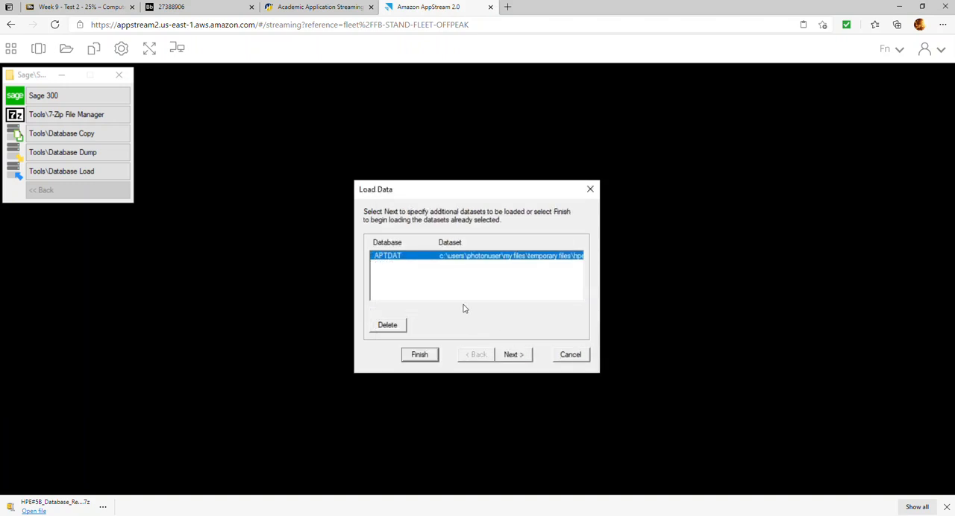
{"action": "left_click", "coordinate": [513, 356]}
{"action": "left_click", "coordinate": [458, 264]}
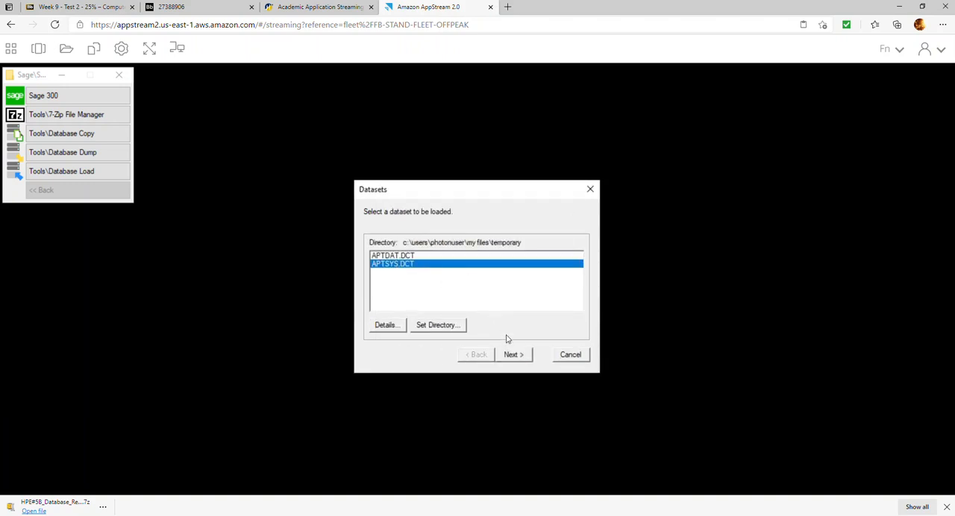
{"action": "left_click", "coordinate": [515, 353]}
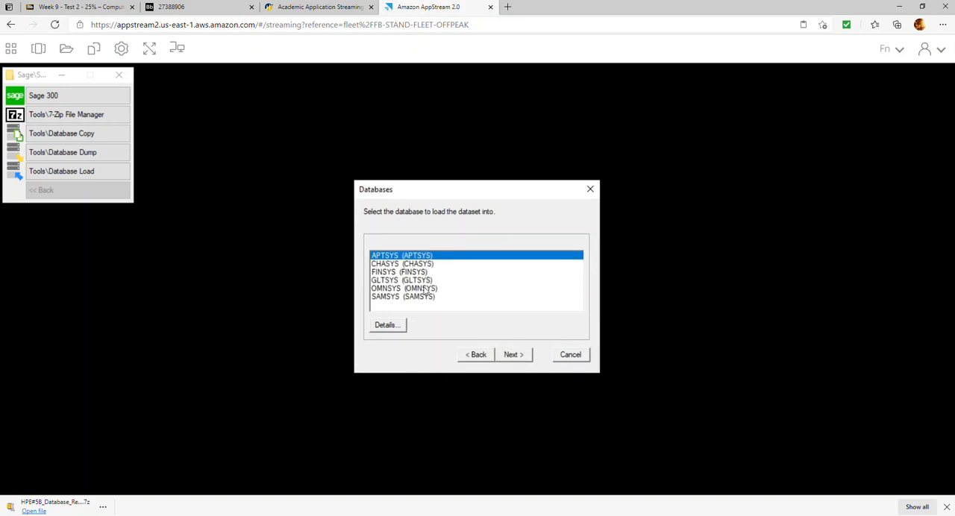
{"action": "left_click", "coordinate": [514, 355]}
{"action": "left_click", "coordinate": [435, 355]}
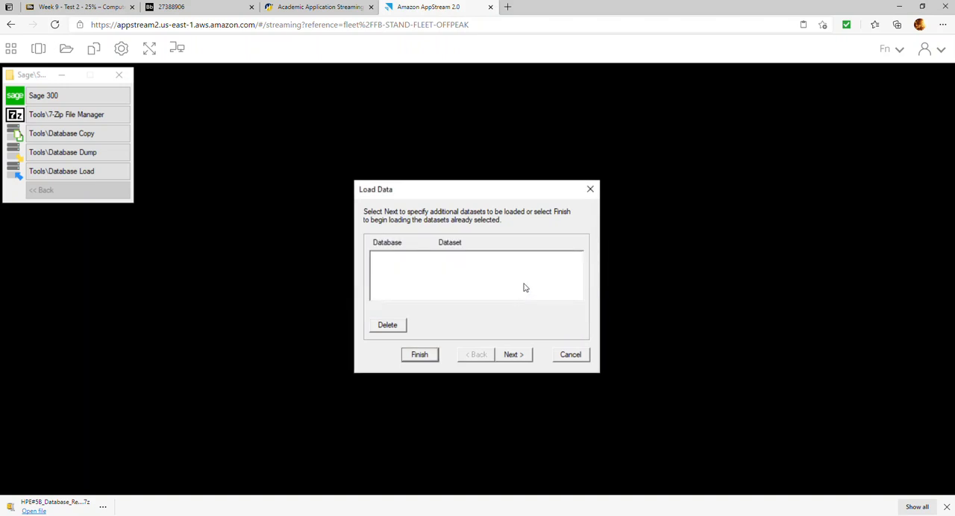
{"action": "left_click", "coordinate": [571, 357]}
Launch Sage 300 and open company APTDAT as ADMIN with the session date 01/01/2021.
{"action": "left_click", "coordinate": [95, 98]}
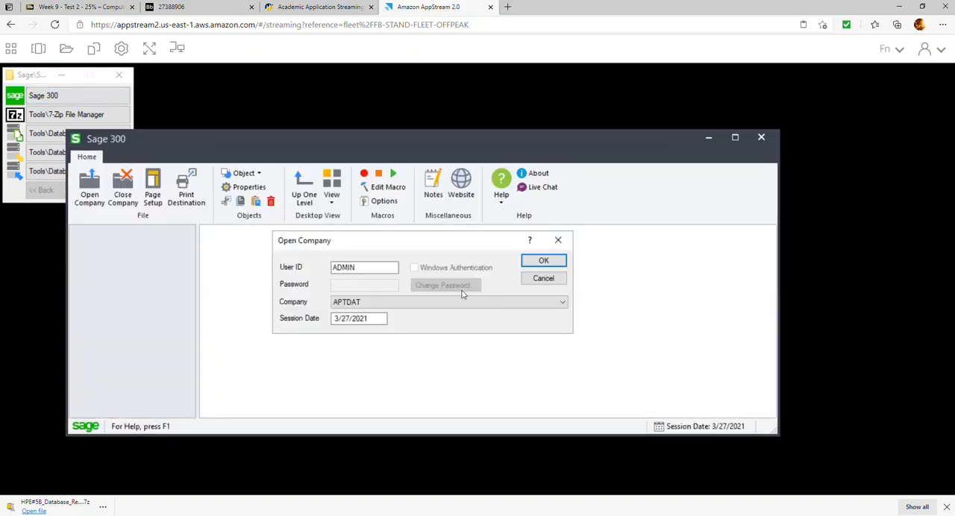
{"action": "left_click", "coordinate": [392, 303]}
{"action": "left_click", "coordinate": [395, 313]}
{"action": "left_click", "coordinate": [383, 321]}
{"action": "type", "text": "01/01/2021"}
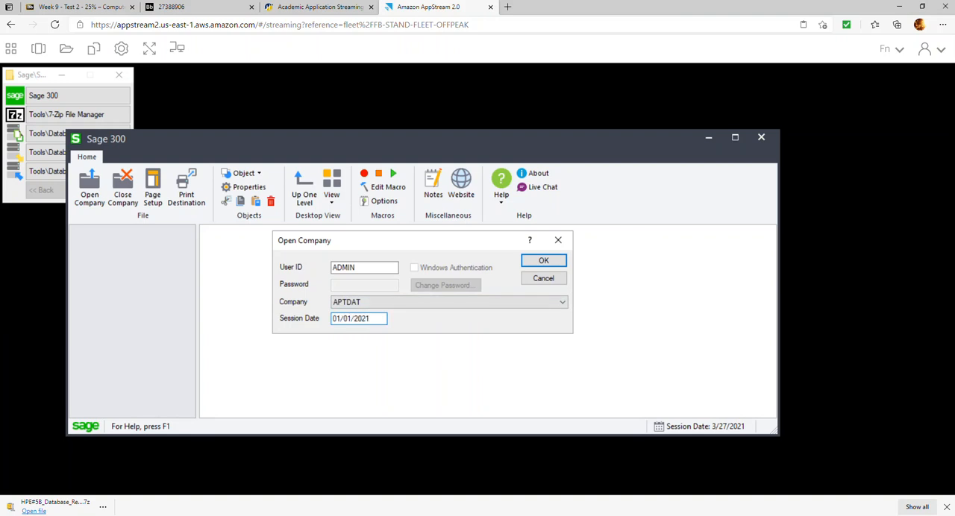
{"action": "key", "text": "Return"}
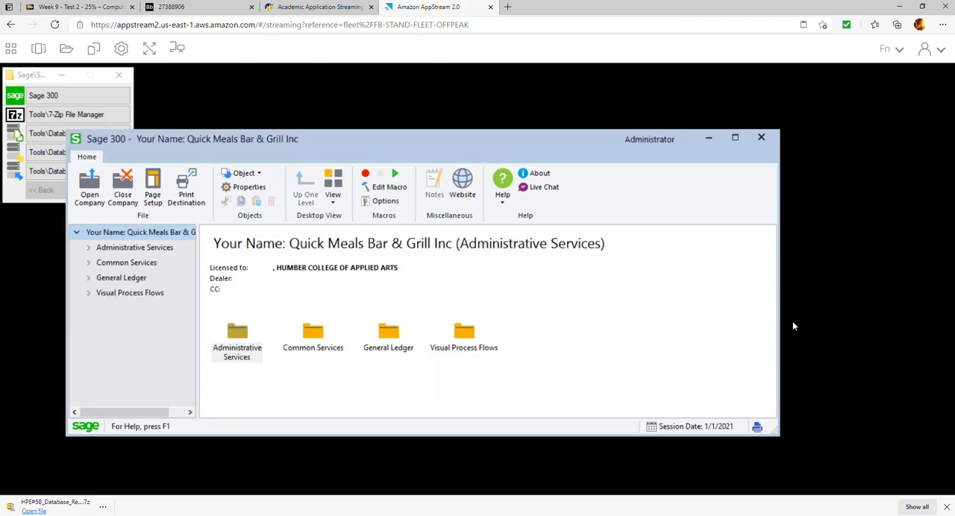
Replace the name placeholder in the company profile's Doing Business As field with the owner's full name, keeping Quick Meals Bar & Grill Inc, and save.
{"action": "left_click", "coordinate": [89, 262]}
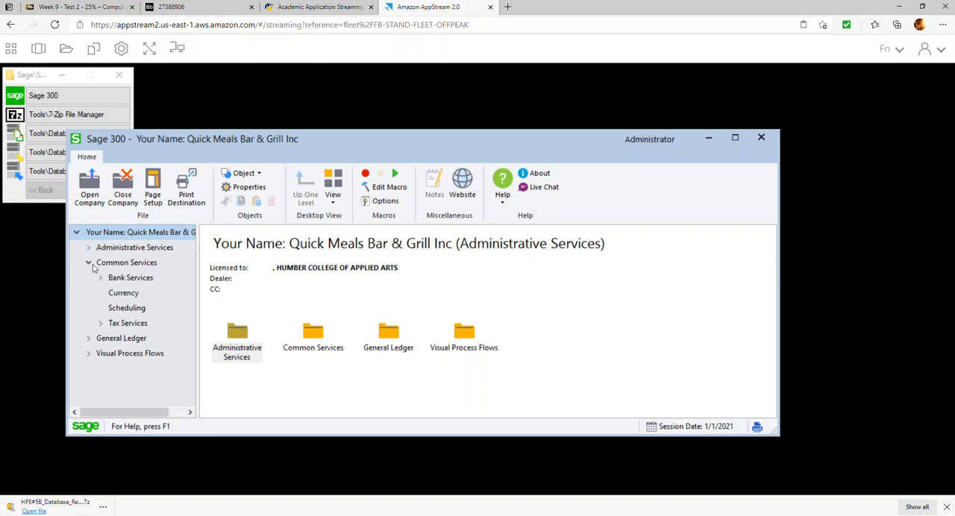
{"action": "left_click", "coordinate": [90, 265]}
{"action": "left_click", "coordinate": [123, 268]}
{"action": "double_click", "coordinate": [236, 334]}
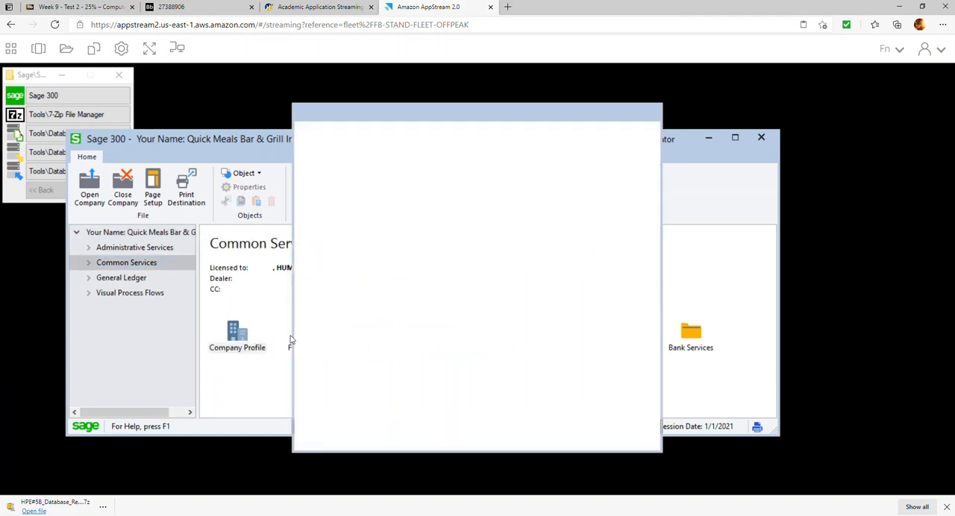
{"action": "left_click_drag", "start_coordinate": [403, 180], "coordinate": [290, 173]}
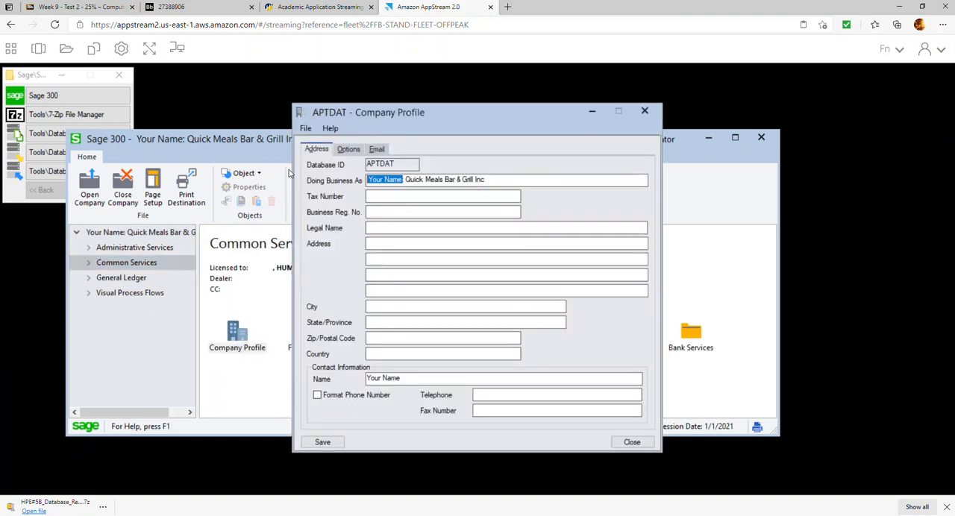
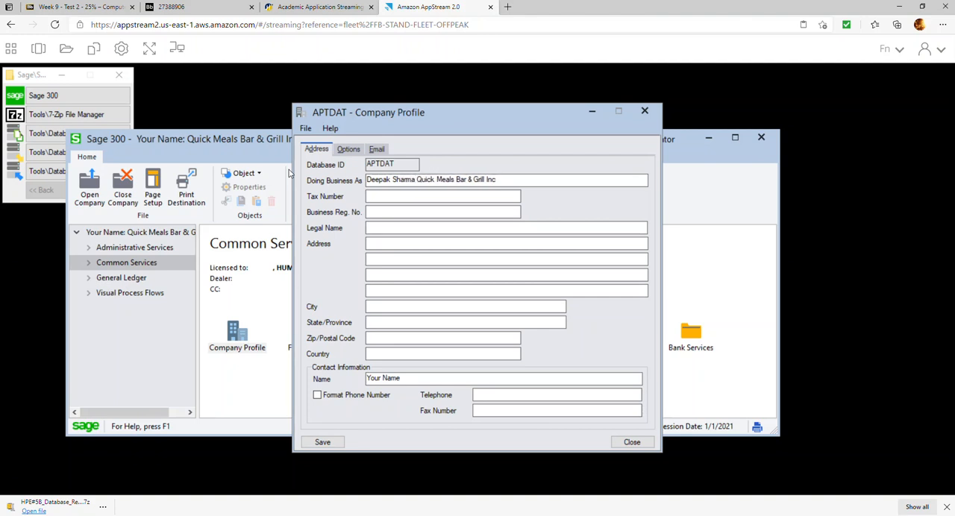
{"action": "left_click", "coordinate": [340, 444]}
{"action": "left_click", "coordinate": [632, 442]}
Activate Accounts Payable 6.6A for APTDAT through Data Activation, confirming the database backup, and close the activation window.
{"action": "left_click", "coordinate": [104, 249]}
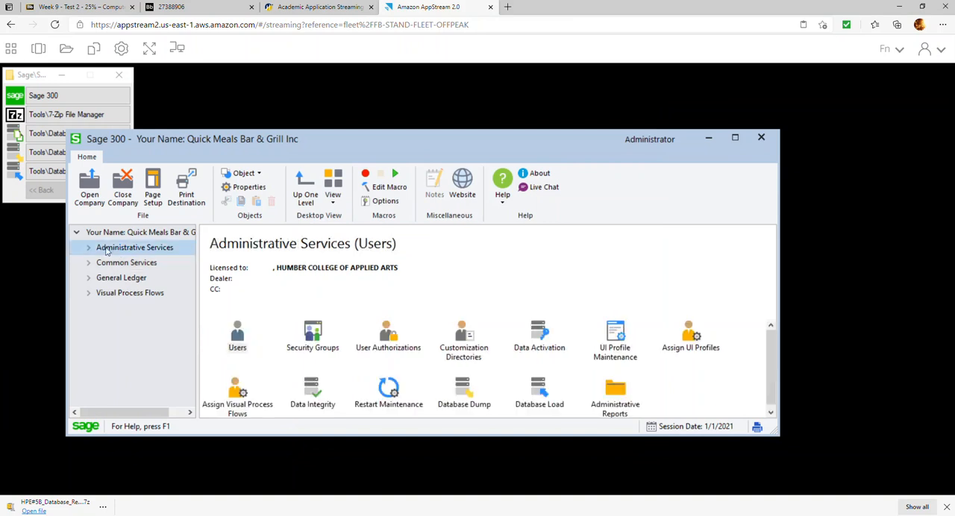
{"action": "double_click", "coordinate": [538, 333]}
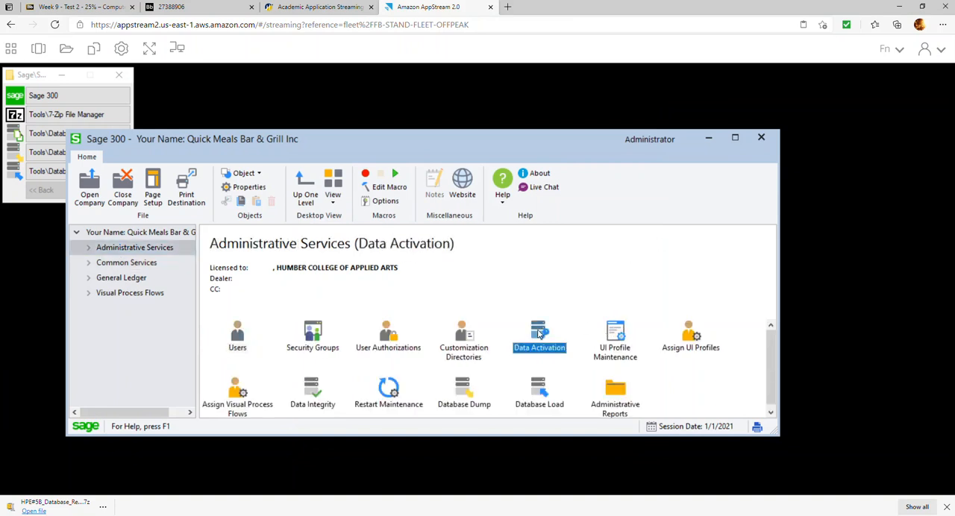
{"action": "left_click", "coordinate": [429, 294]}
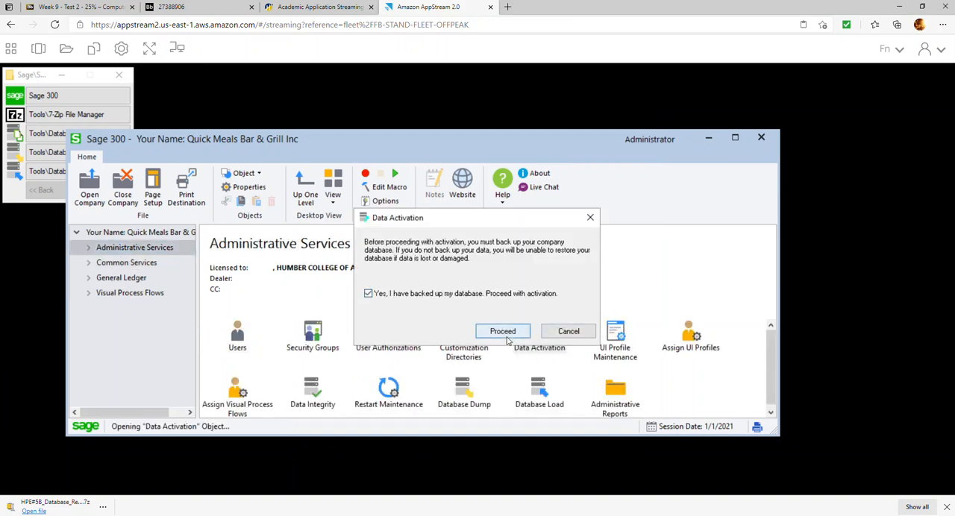
{"action": "left_click", "coordinate": [503, 331]}
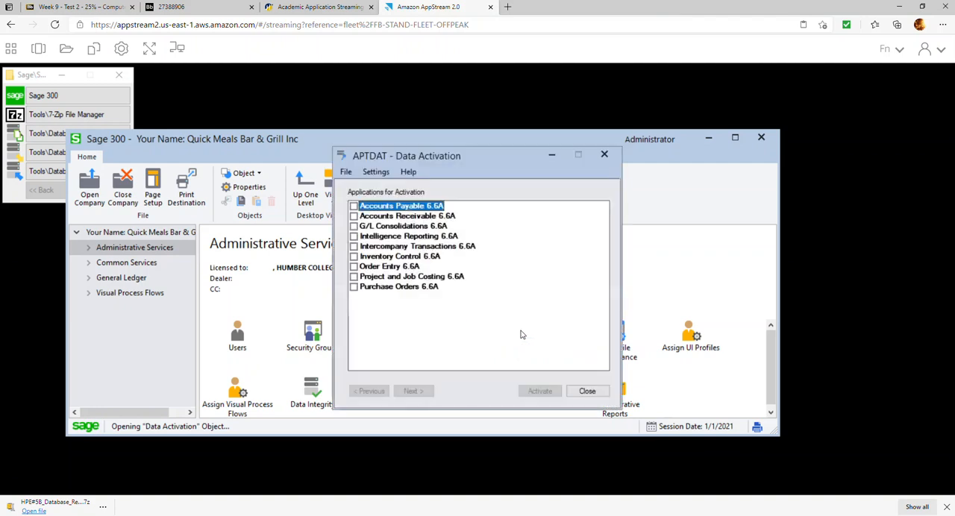
{"action": "left_click", "coordinate": [355, 216]}
{"action": "left_click", "coordinate": [356, 216]}
{"action": "left_click", "coordinate": [354, 206]}
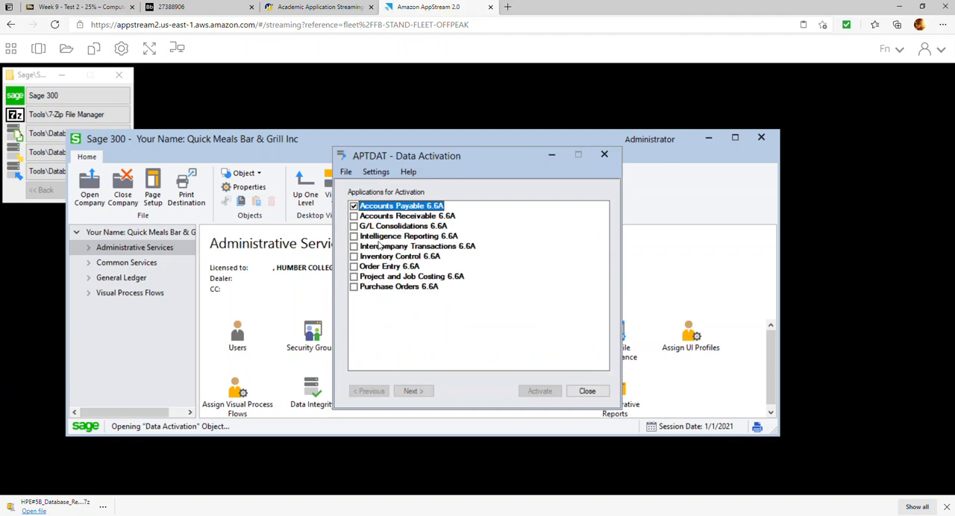
{"action": "left_click", "coordinate": [415, 397]}
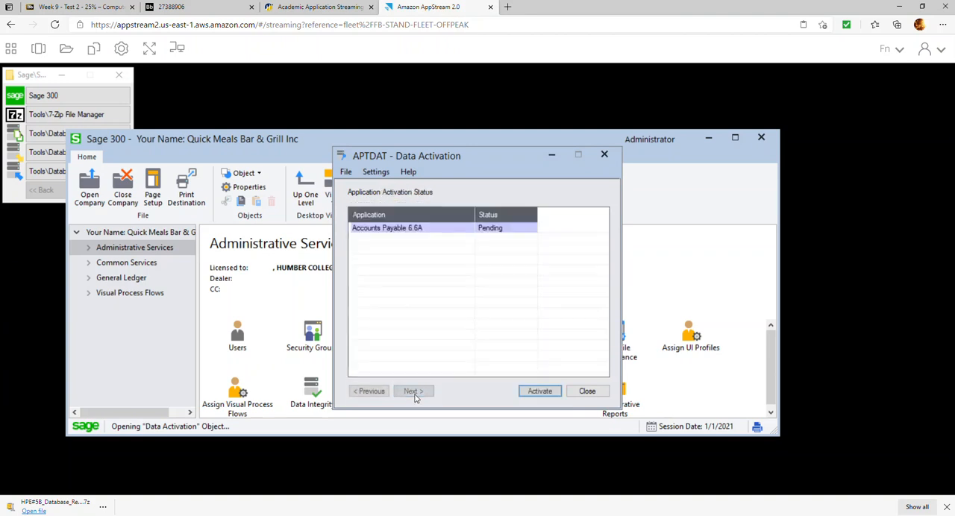
{"action": "left_click", "coordinate": [535, 392]}
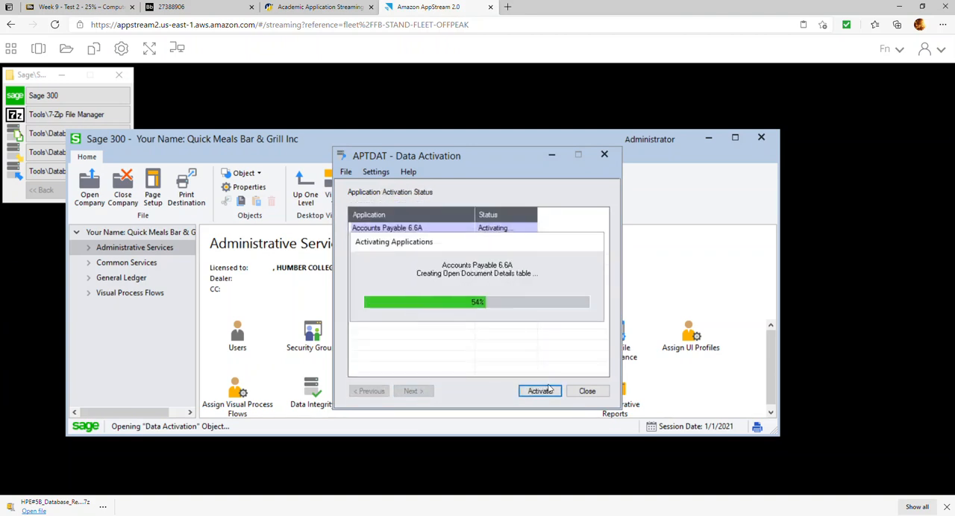
{"action": "left_click", "coordinate": [587, 391]}
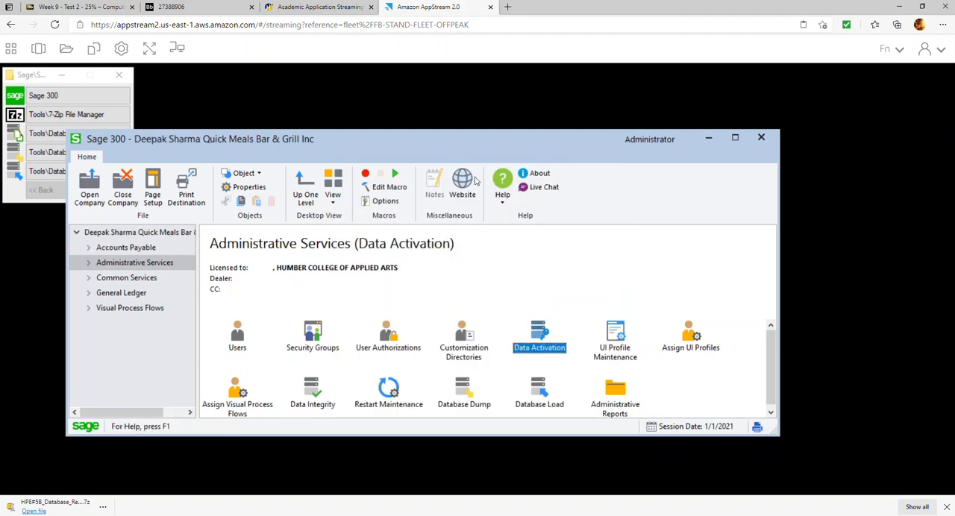
Maximize Sage 300, open the A/P setup options, and enter the contact's name.
{"action": "left_click", "coordinate": [89, 247]}
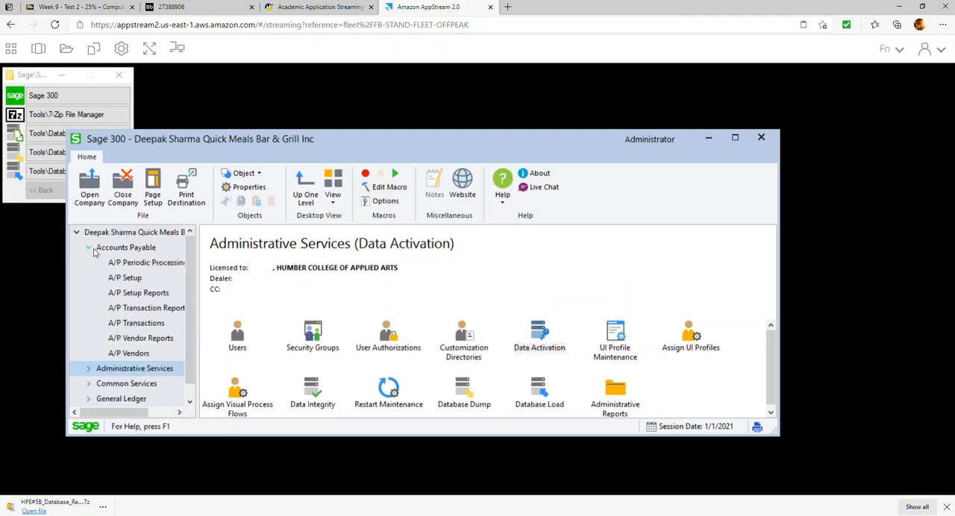
{"action": "left_click", "coordinate": [735, 138]}
{"action": "left_click", "coordinate": [68, 209]}
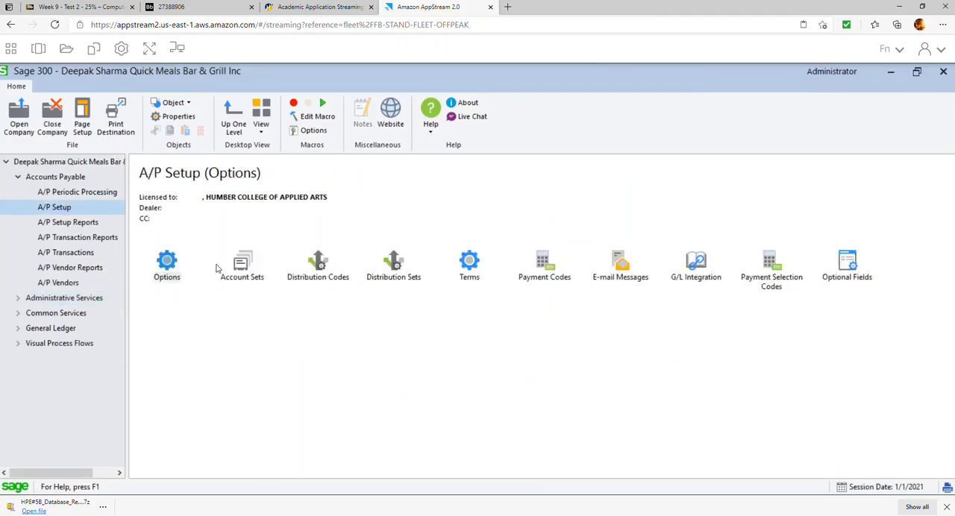
{"action": "double_click", "coordinate": [174, 265]}
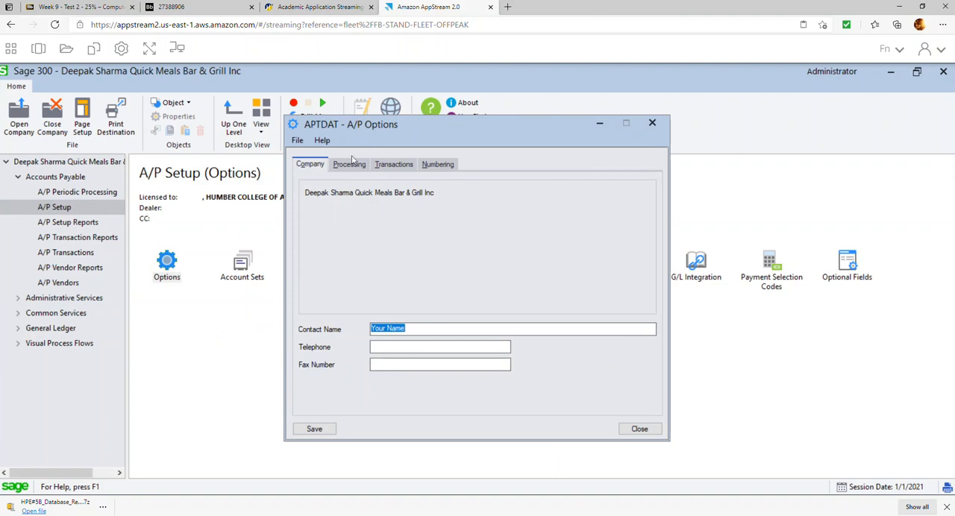
Set the default bank code for A/P payments to TDCHQ, review the processing and numbering options, and save the A/P options.
{"action": "left_click", "coordinate": [358, 169]}
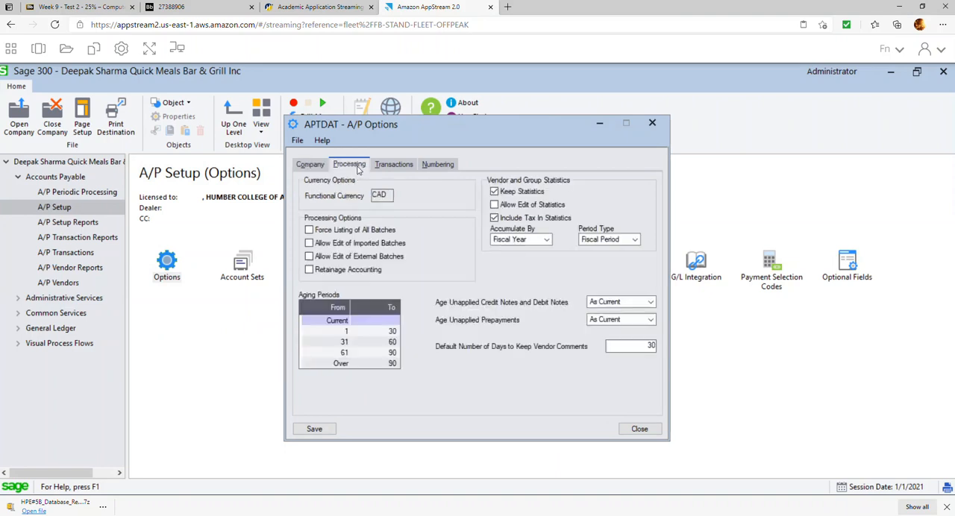
{"action": "left_click", "coordinate": [410, 170]}
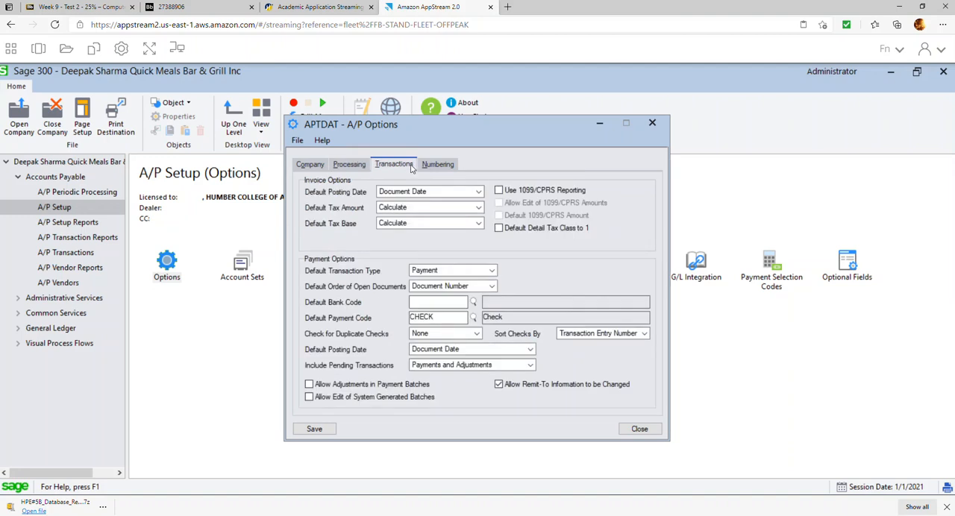
{"action": "left_click", "coordinate": [472, 302]}
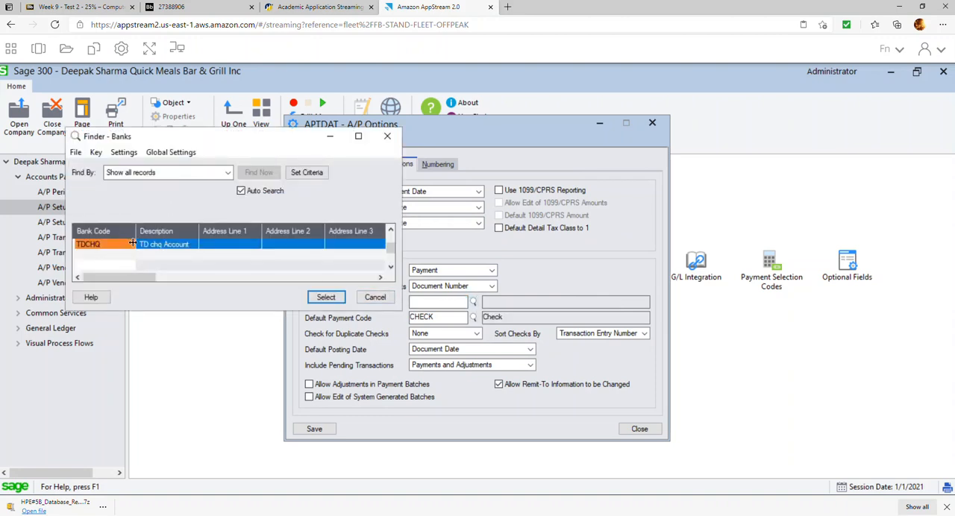
{"action": "left_click_drag", "start_coordinate": [132, 237], "coordinate": [102, 237]}
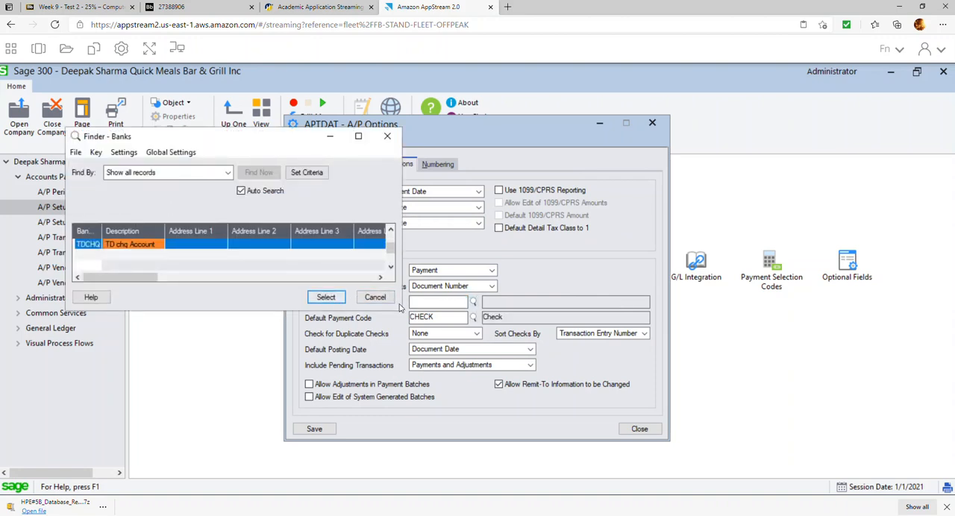
{"action": "left_click", "coordinate": [328, 299]}
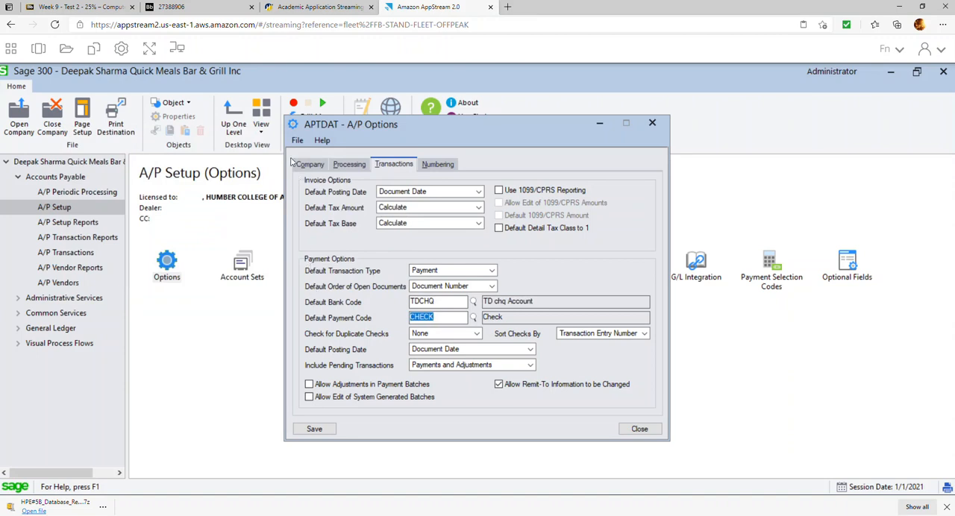
{"action": "left_click", "coordinate": [442, 170]}
{"action": "left_click", "coordinate": [314, 429]}
{"action": "left_click", "coordinate": [634, 429]}
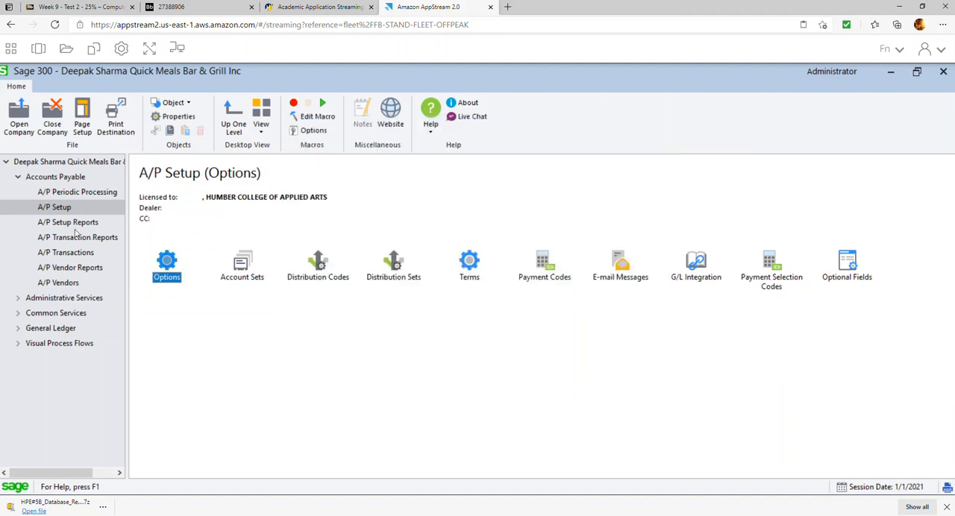
Start A/P account set TCAN with the description Takeout and assign account 2200 as Payables Control.
{"action": "double_click", "coordinate": [250, 271]}
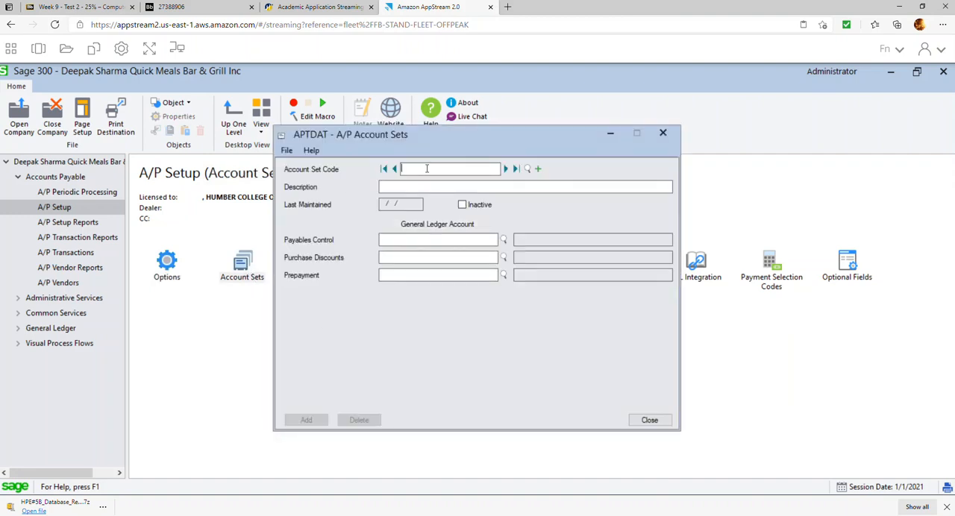
{"action": "key", "text": "Tab"}
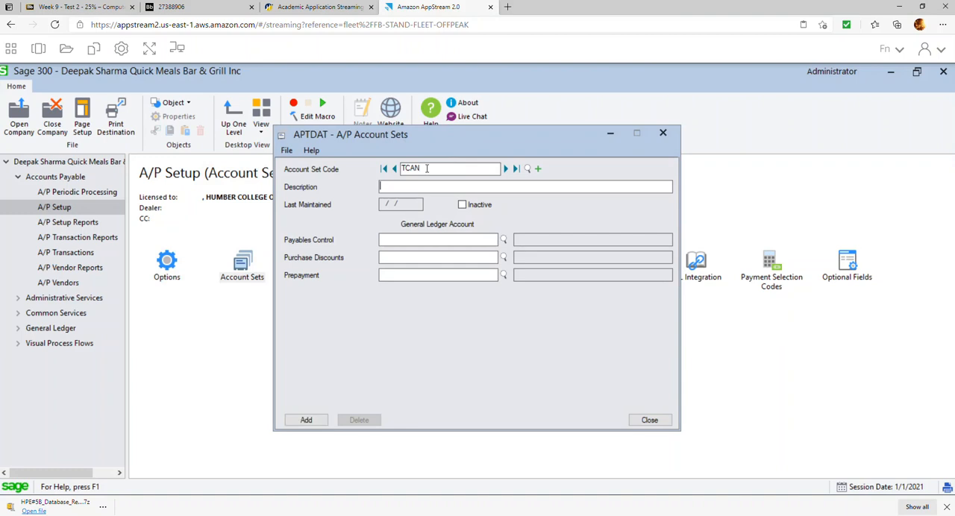
{"action": "type", "text": "Takeout"}
{"action": "left_click", "coordinate": [433, 240]}
{"action": "left_click", "coordinate": [503, 239]}
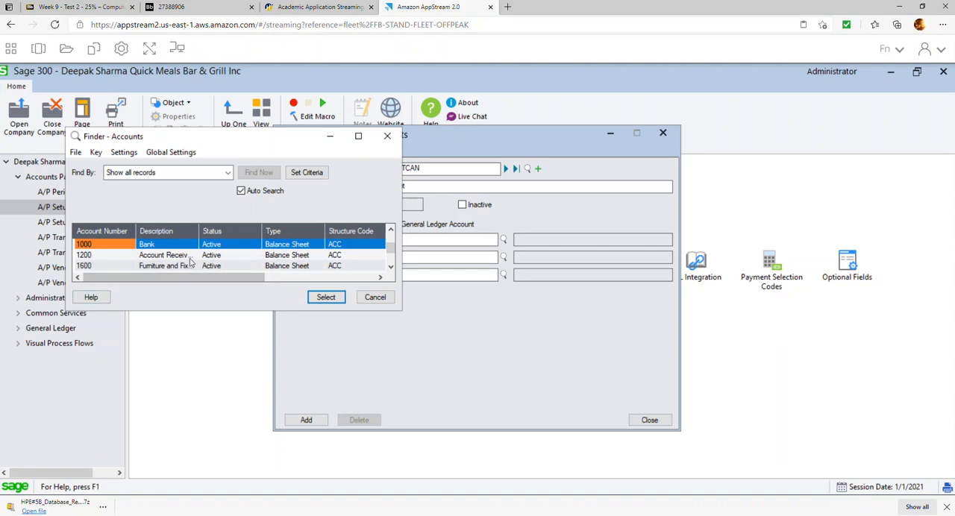
{"action": "key", "text": "Down"}
{"action": "key", "text": "Down"}
{"action": "key", "text": "Down"}
{"action": "key", "text": "Down"}
{"action": "key", "text": "Down"}
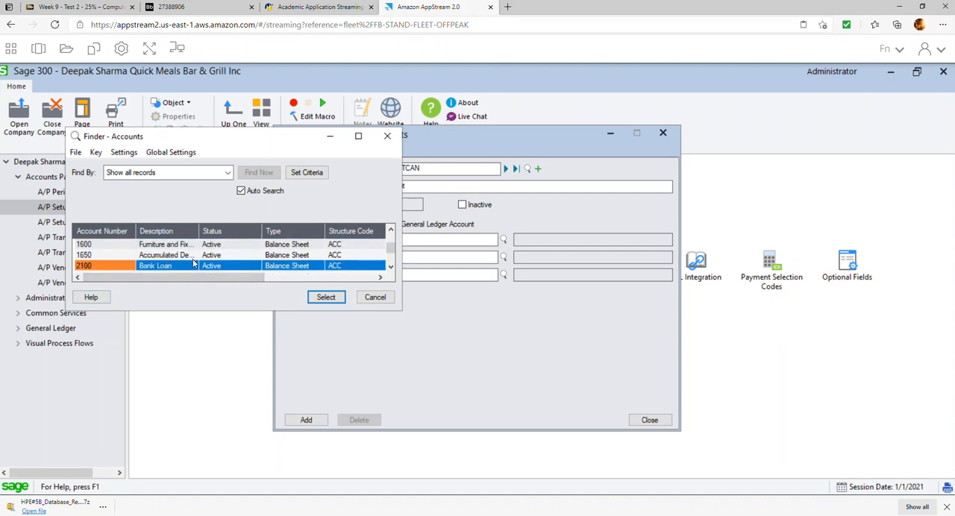
{"action": "double_click", "coordinate": [194, 268]}
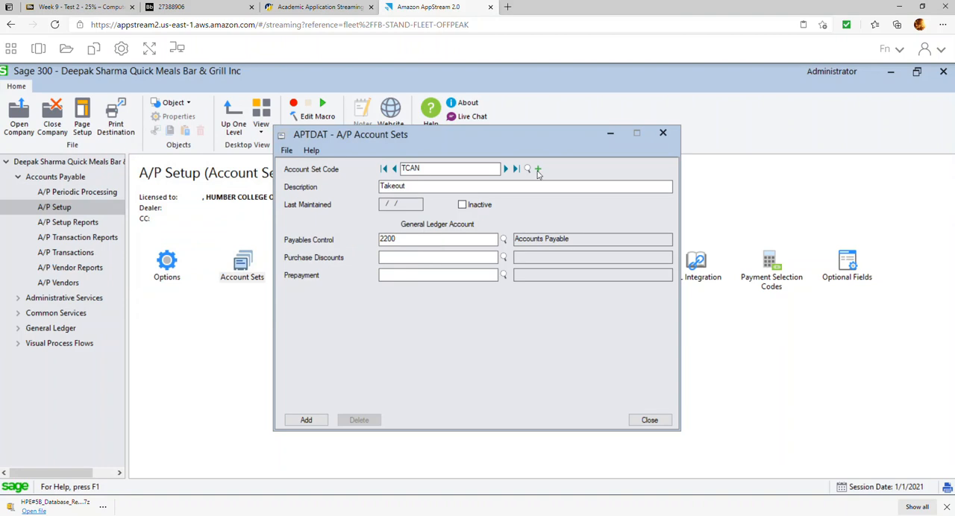
Assign account 5000-001 to Purchase Discounts and 2200 to Prepayment, and add the TCAN account set.
{"action": "left_click", "coordinate": [504, 258]}
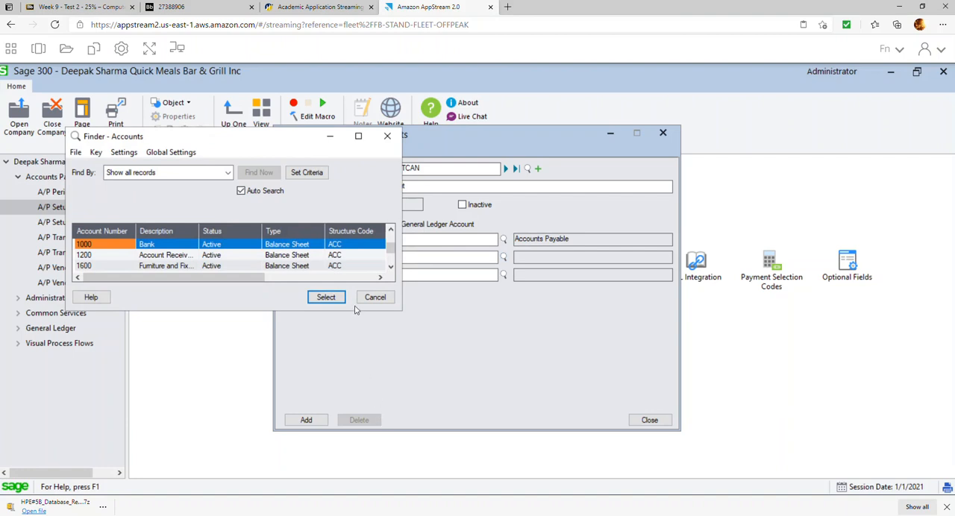
{"action": "left_click_drag", "start_coordinate": [356, 313], "coordinate": [356, 411]}
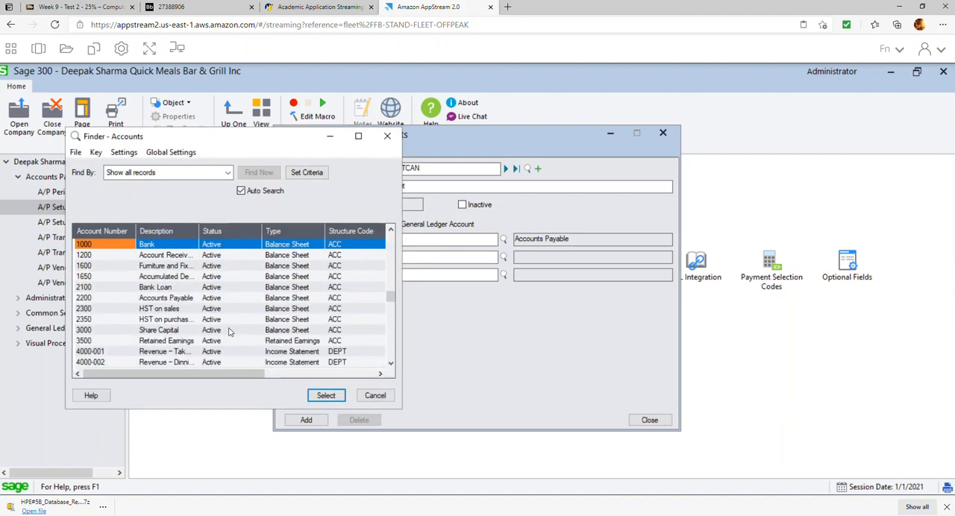
{"action": "key", "text": "Down"}
{"action": "key", "text": "Down"}
{"action": "key", "text": "Down"}
{"action": "key", "text": "Down"}
{"action": "key", "text": "Down"}
{"action": "key", "text": "Down"}
{"action": "key", "text": "Down"}
{"action": "key", "text": "Down"}
{"action": "key", "text": "Down"}
{"action": "key", "text": "Down"}
{"action": "key", "text": "Down"}
{"action": "key", "text": "Down"}
{"action": "key", "text": "Down"}
{"action": "key", "text": "Down"}
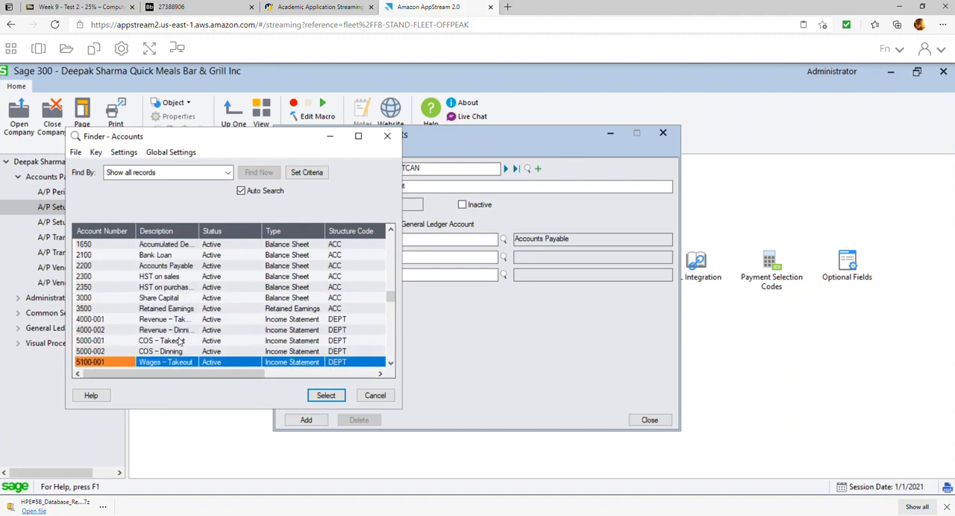
{"action": "double_click", "coordinate": [179, 344]}
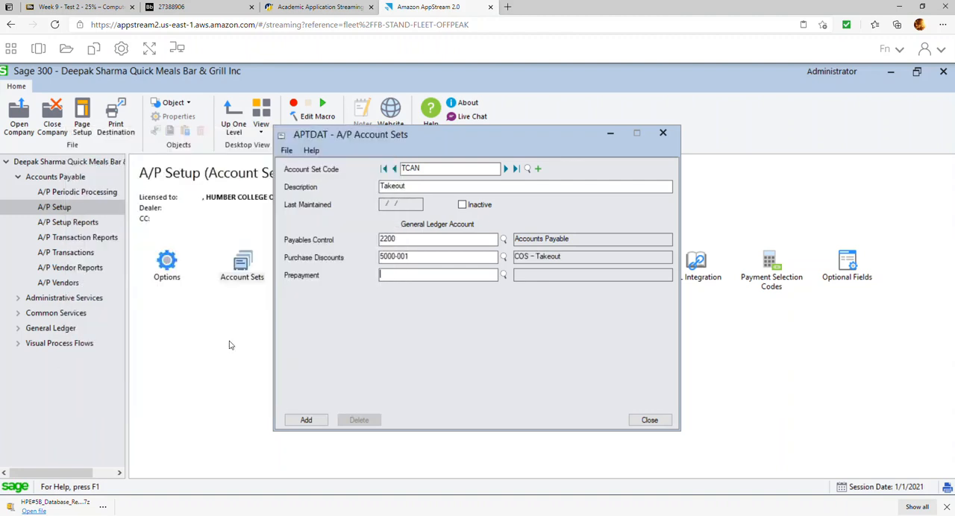
{"action": "type", "text": "220"}
{"action": "key", "text": "Tab"}
{"action": "key", "text": "Return"}
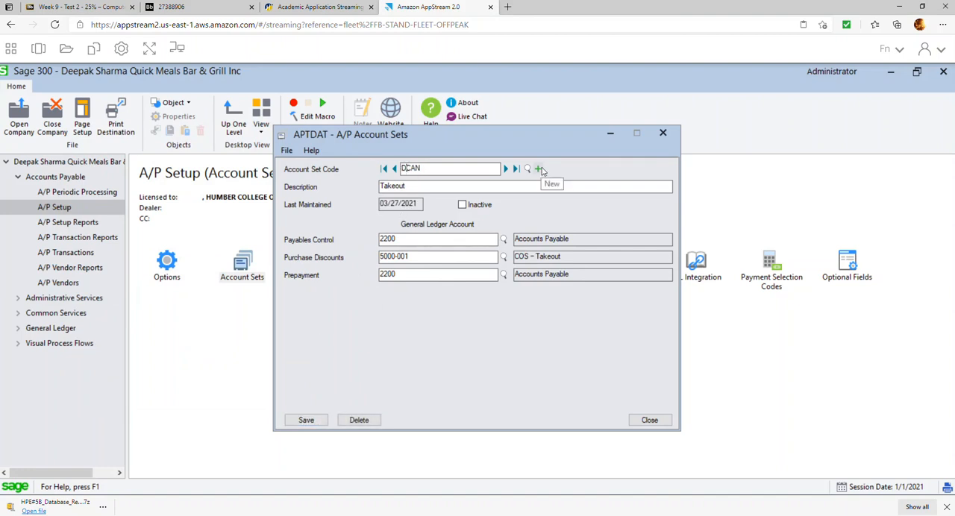
Add account set DCAN for dining with Purchase Discounts account 5000-002, keeping the other Takeout accounts, and close A/P Account Sets.
{"action": "left_click", "coordinate": [538, 169]}
{"action": "type", "text": "Dinn"}
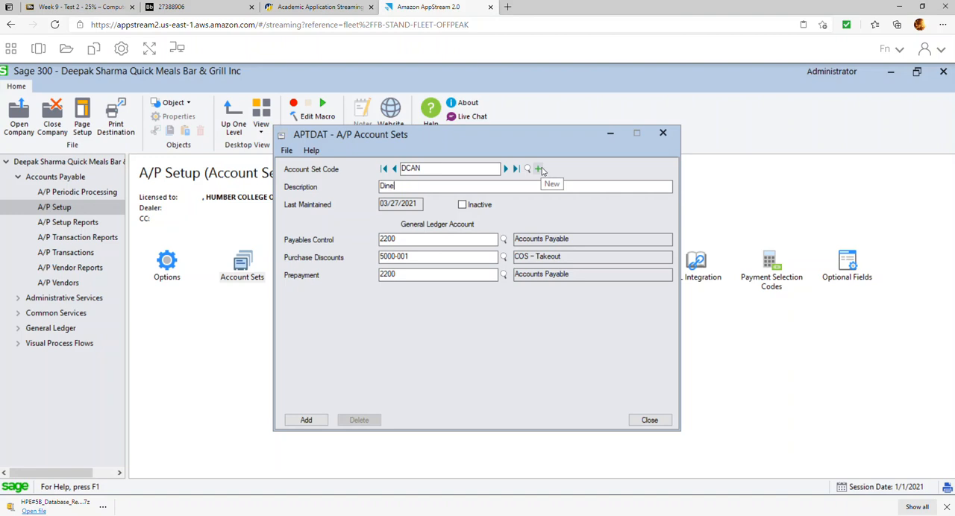
{"action": "type", "text": "enings"}
{"action": "key", "text": "Tab"}
{"action": "left_click", "coordinate": [437, 258]}
{"action": "type", "text": "2"}
{"action": "key", "text": "Tab"}
{"action": "left_click", "coordinate": [304, 421]}
{"action": "left_click", "coordinate": [663, 422]}
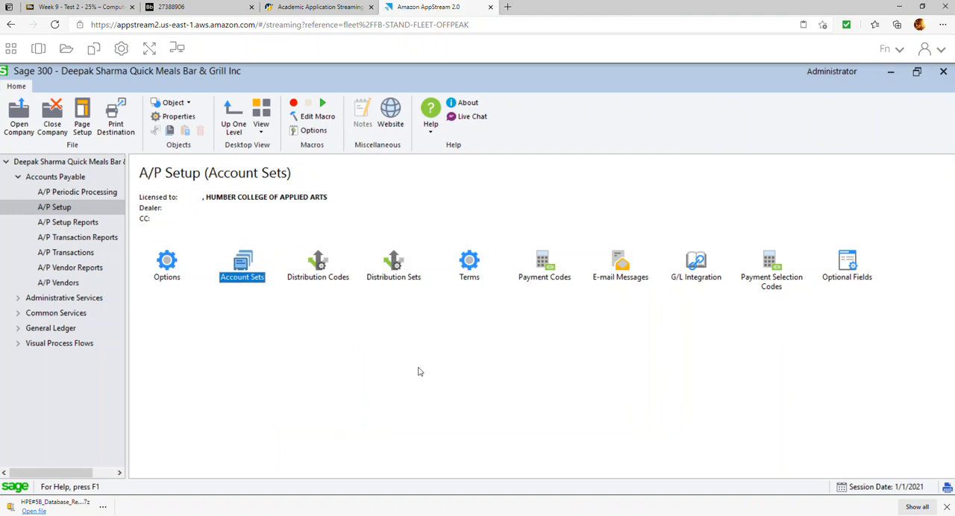
Start A/P distribution code COS001 with the description Cost of sales Takepout.
{"action": "double_click", "coordinate": [319, 263]}
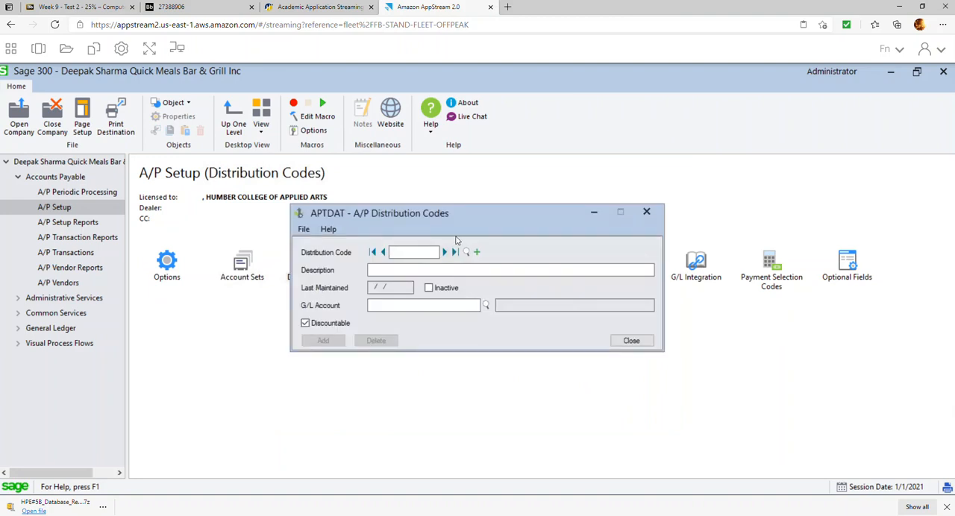
{"action": "type", "text": "COS001"}
{"action": "key", "text": "Tab"}
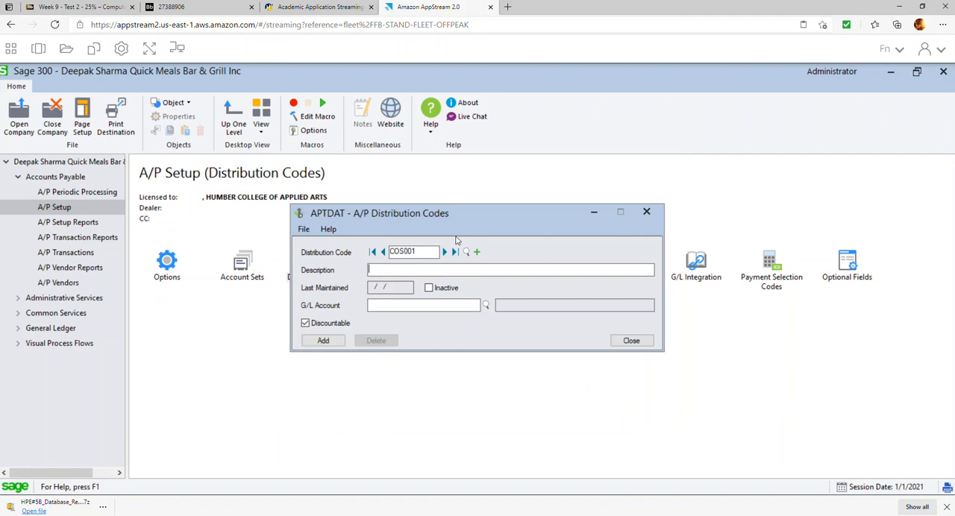
{"action": "type", "text": "Cost of sales Takeout"}
{"action": "key", "text": "Tab"}
{"action": "key", "text": "Tab"}
Assign G/L account 5000-001 to distribution code COS001 and add the code.
{"action": "left_click", "coordinate": [486, 304]}
{"action": "scroll", "coordinate": [304, 266], "scroll_direction": "down", "scroll_amount": 4}
{"action": "scroll", "coordinate": [303, 266], "scroll_direction": "down", "scroll_amount": 3}
{"action": "double_click", "coordinate": [170, 257]}
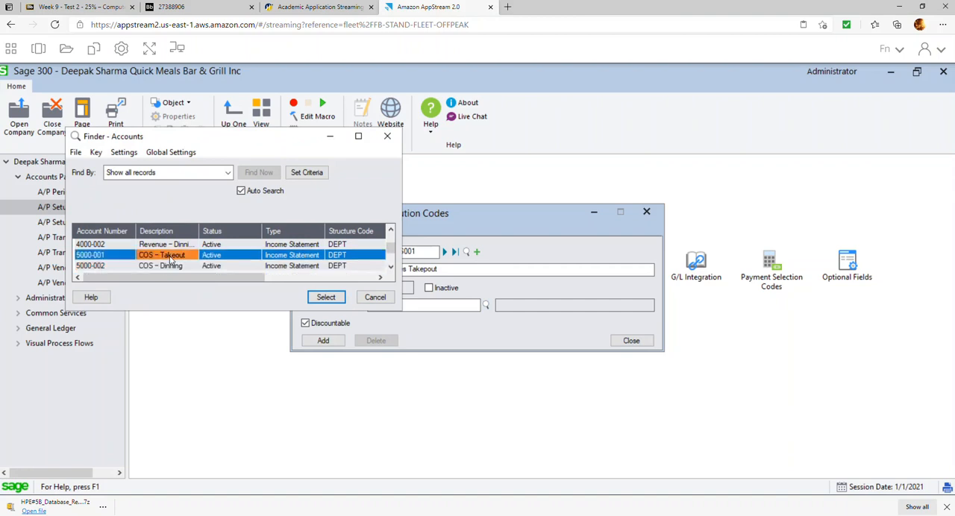
{"action": "left_click", "coordinate": [333, 343]}
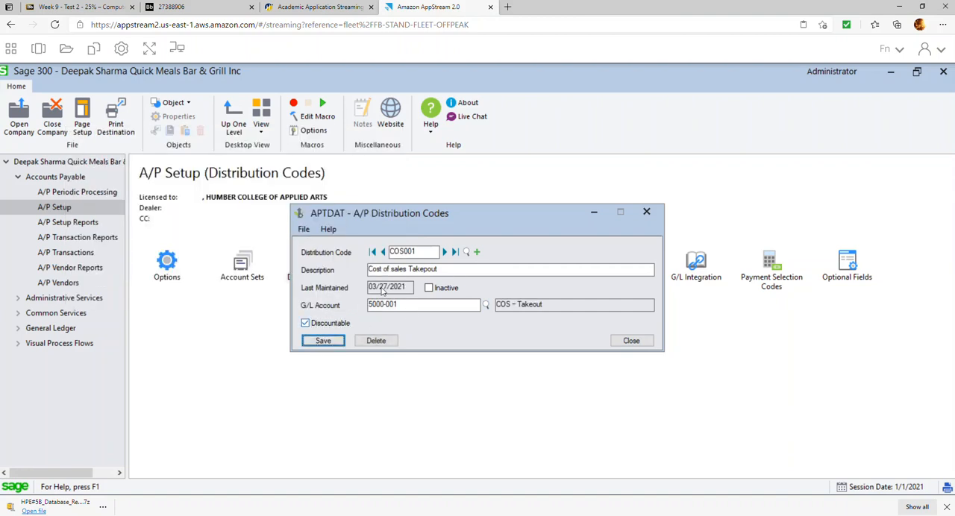
Base a new distribution code COS002 on COS001, with the description Cost of sales Dinning.
{"action": "key", "text": "BackSpace"}
{"action": "type", "text": "2"}
{"action": "key", "text": "Tab"}
{"action": "key", "text": "End"}
{"action": "key", "text": "BackSpace"}
{"action": "key", "text": "BackSpace"}
{"action": "key", "text": "BackSpace"}
{"action": "key", "text": "BackSpace"}
{"action": "key", "text": "BackSpace"}
{"action": "key", "text": "BackSpace"}
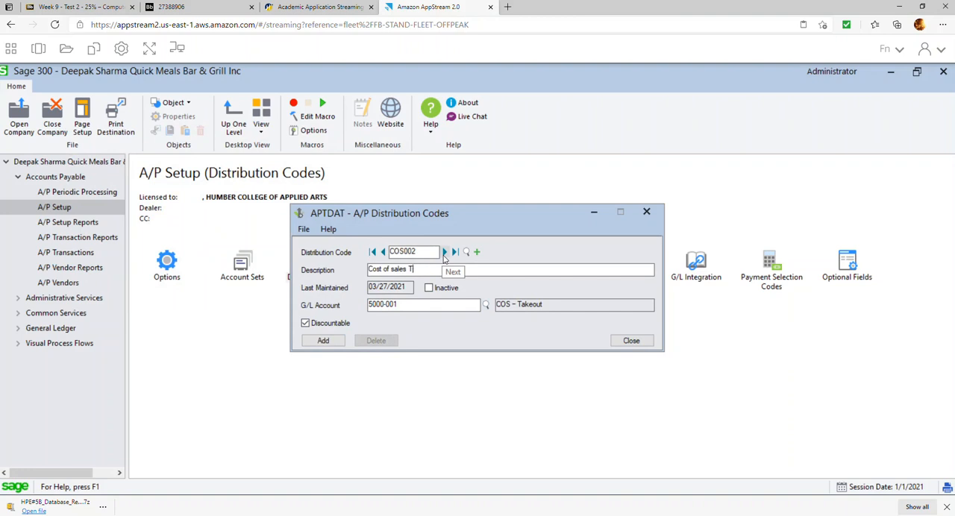
{"action": "type", "text": "Dinning"}
{"action": "key", "text": "Tab"}
Assign G/L account 5000-002 to COS002, keep it active, add it and close A/P Distribution Codes.
{"action": "key", "text": "space"}
{"action": "left_click", "coordinate": [427, 305]}
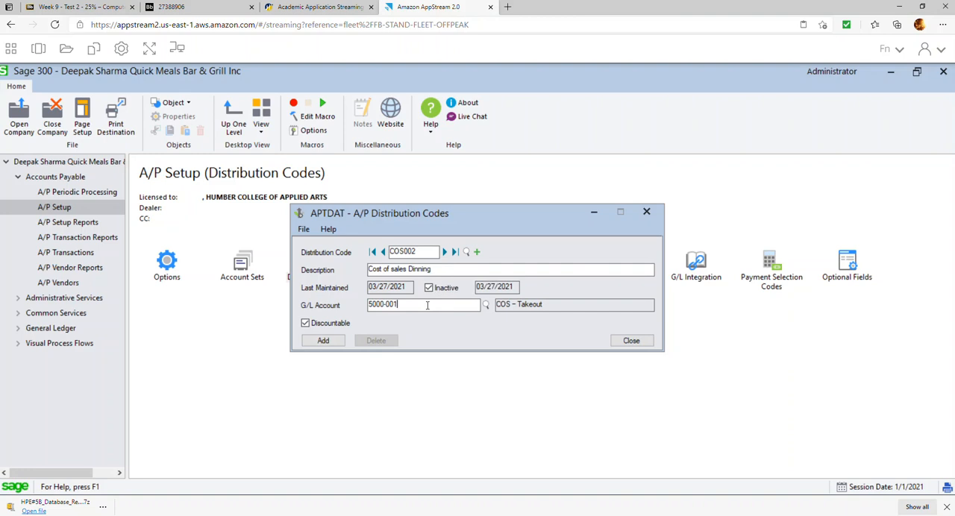
{"action": "left_click", "coordinate": [430, 290]}
{"action": "left_click", "coordinate": [421, 303]}
{"action": "key", "text": "BackSpace"}
{"action": "type", "text": "2"}
{"action": "left_click", "coordinate": [323, 343]}
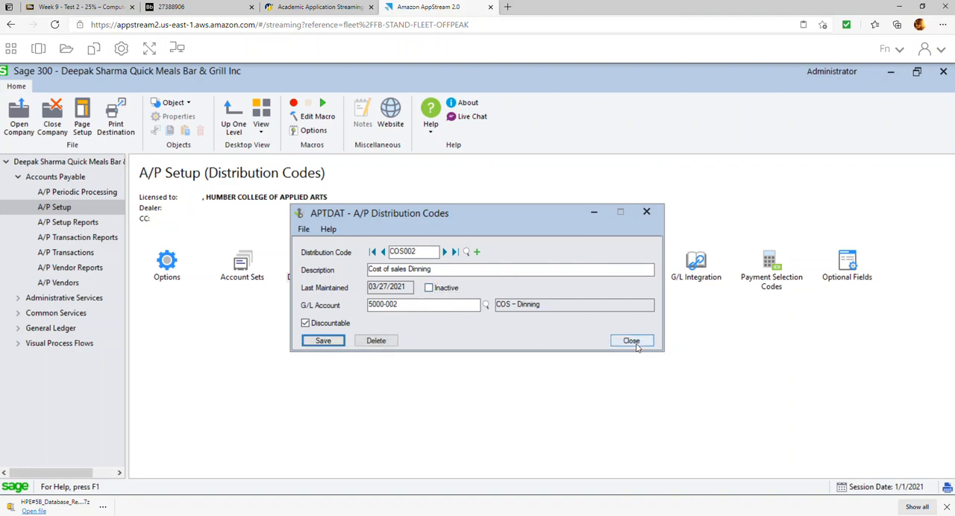
{"action": "left_click", "coordinate": [631, 341]}
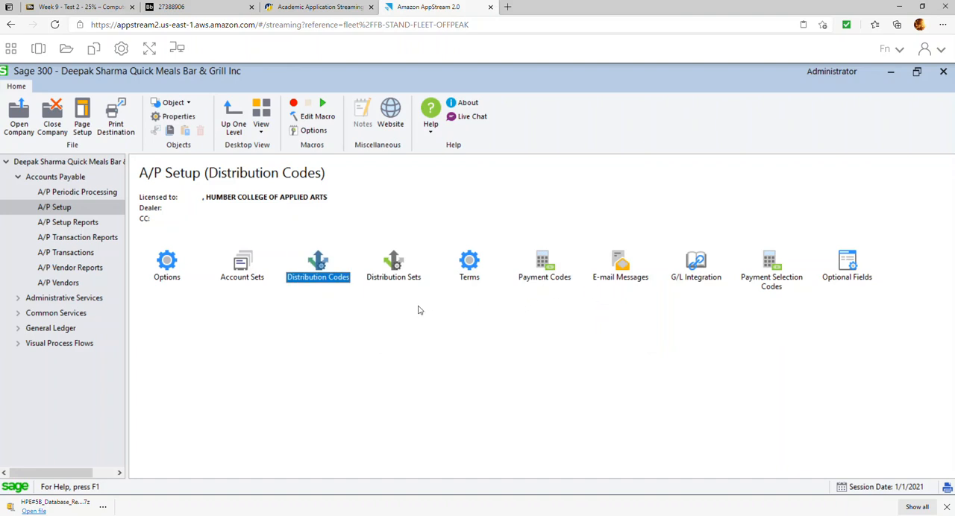
Start A/P terms code N10 with the description Net 10 days.
{"action": "left_click", "coordinate": [471, 267]}
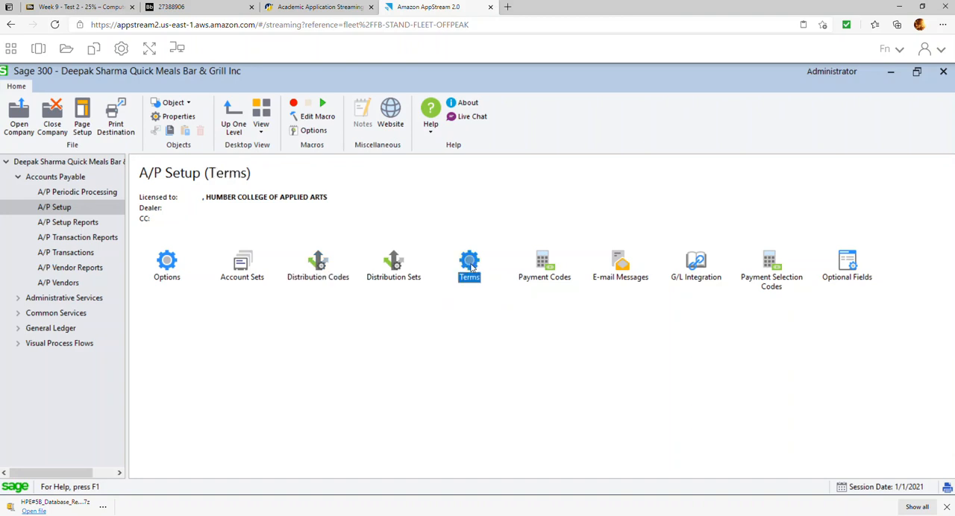
{"action": "double_click", "coordinate": [471, 266]}
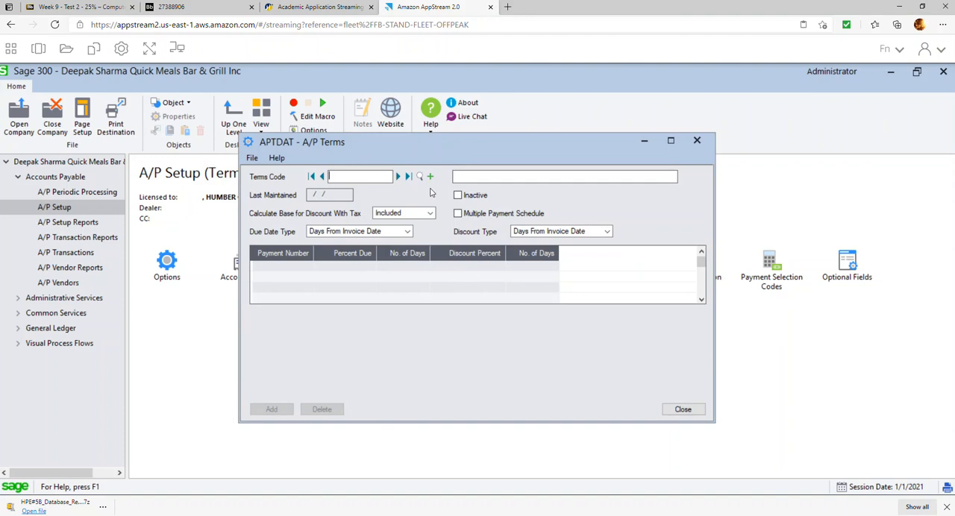
{"action": "type", "text": "N10"}
{"action": "key", "text": "Tab"}
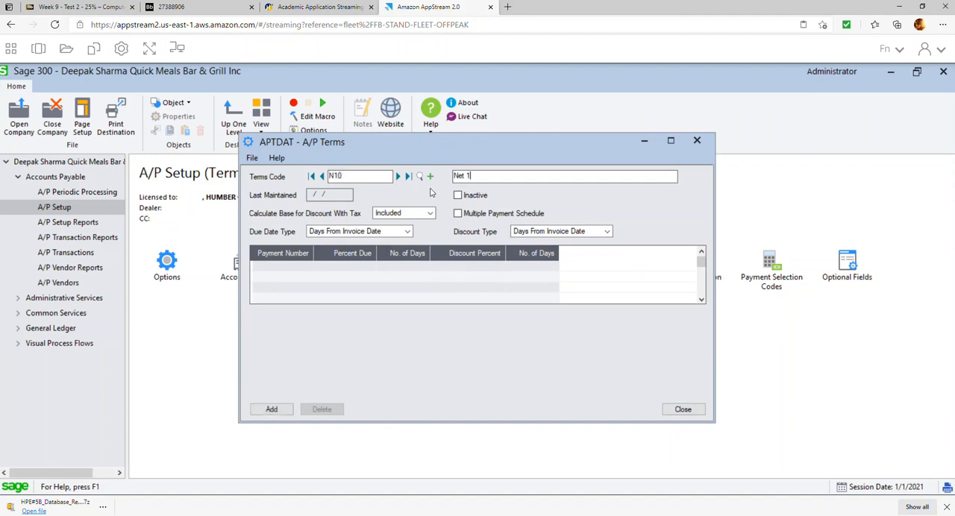
{"action": "type", "text": "Net 10 days"}
{"action": "key", "text": "Tab"}
Exclude tax from the N10 discount base, make 100% due in 10 days, and add the terms code.
{"action": "left_click", "coordinate": [408, 218]}
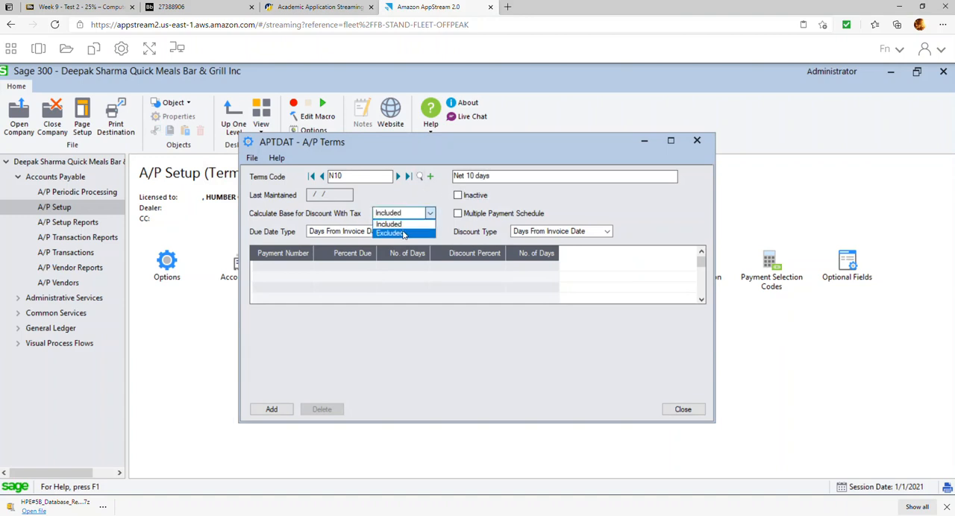
{"action": "left_click", "coordinate": [404, 233]}
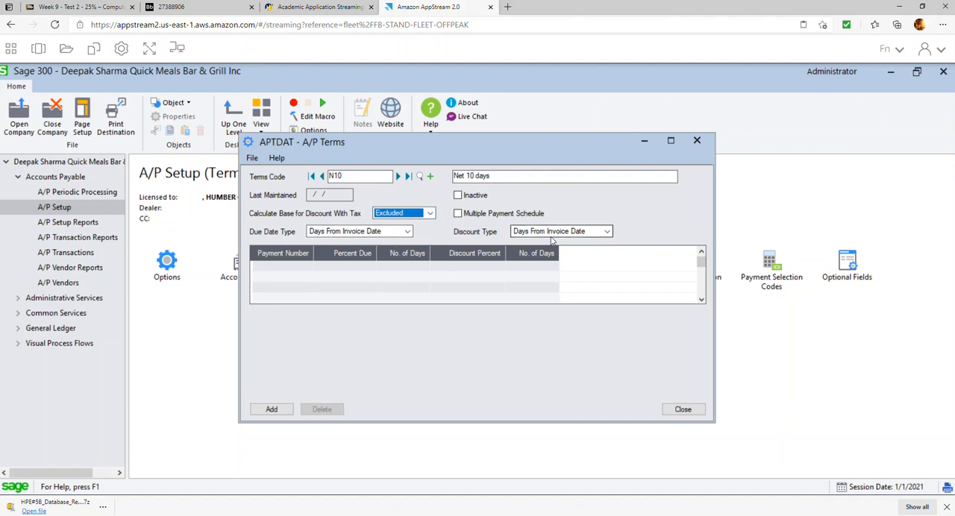
{"action": "left_click", "coordinate": [358, 269]}
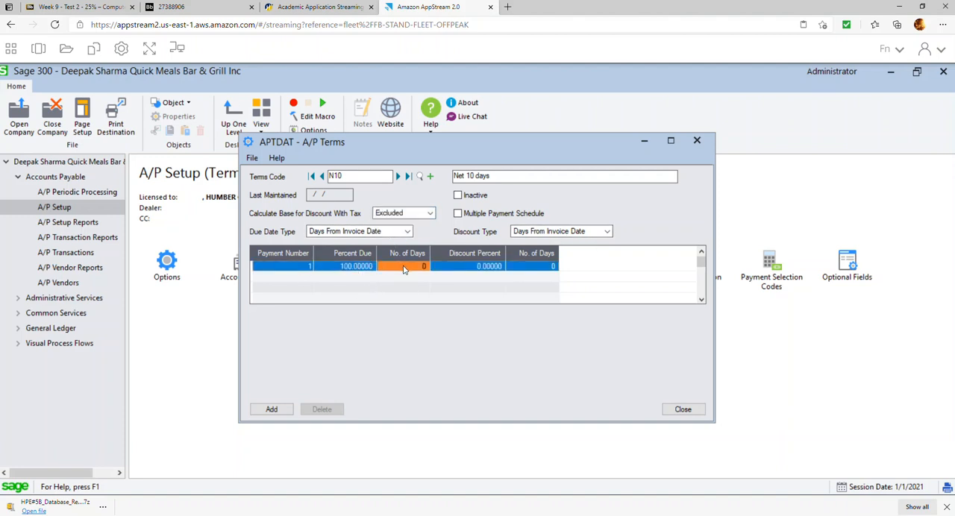
{"action": "left_click", "coordinate": [438, 262]}
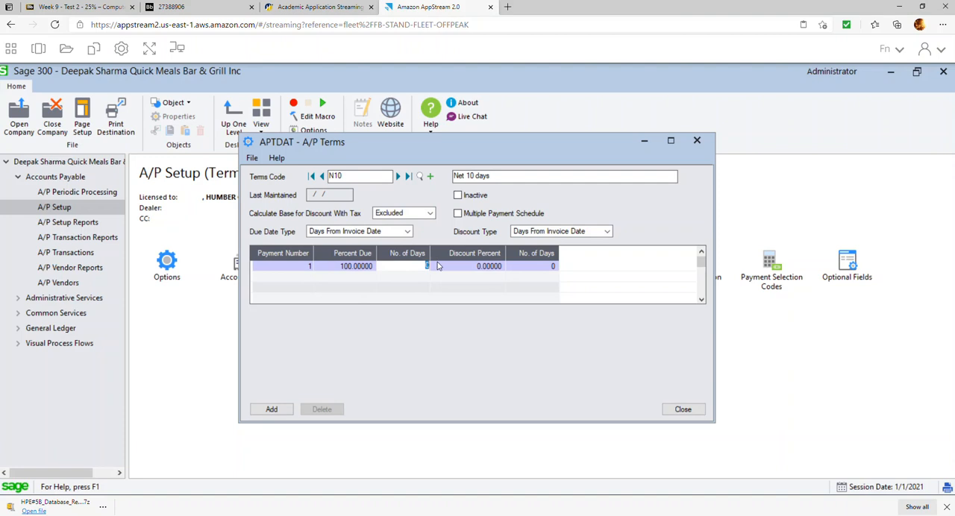
{"action": "left_click", "coordinate": [277, 410]}
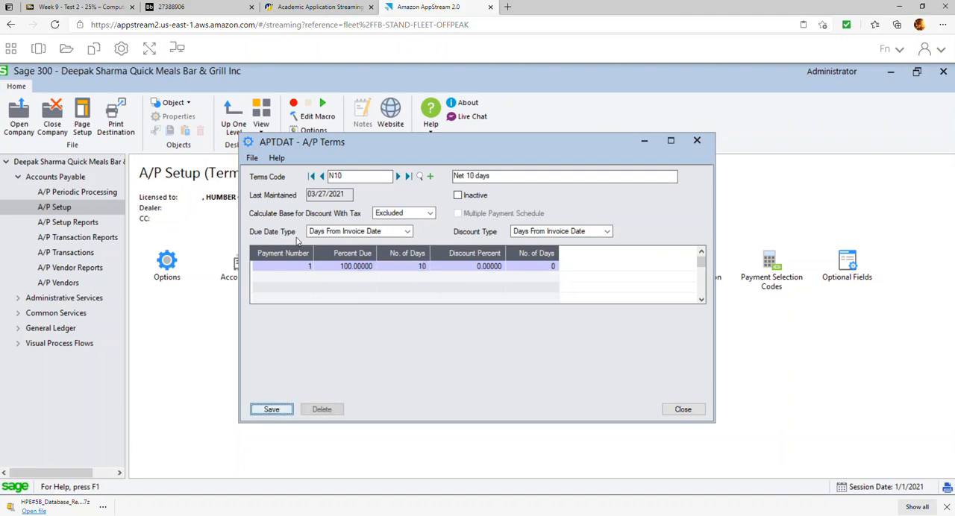
Base a new terms code N30 on N10, with the description Net 30 days.
{"action": "type", "text": "30"}
{"action": "key", "text": "Tab"}
{"action": "key", "text": "End"}
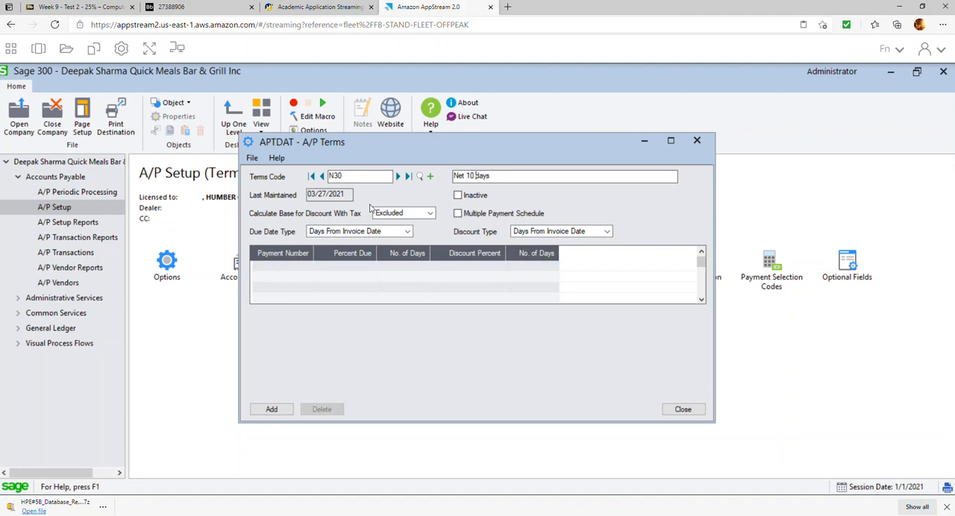
{"action": "key", "text": "BackSpace"}
{"action": "type", "text": "3"}
{"action": "key", "text": "Tab"}
{"action": "key", "text": "Tab"}
{"action": "key", "text": "Tab"}
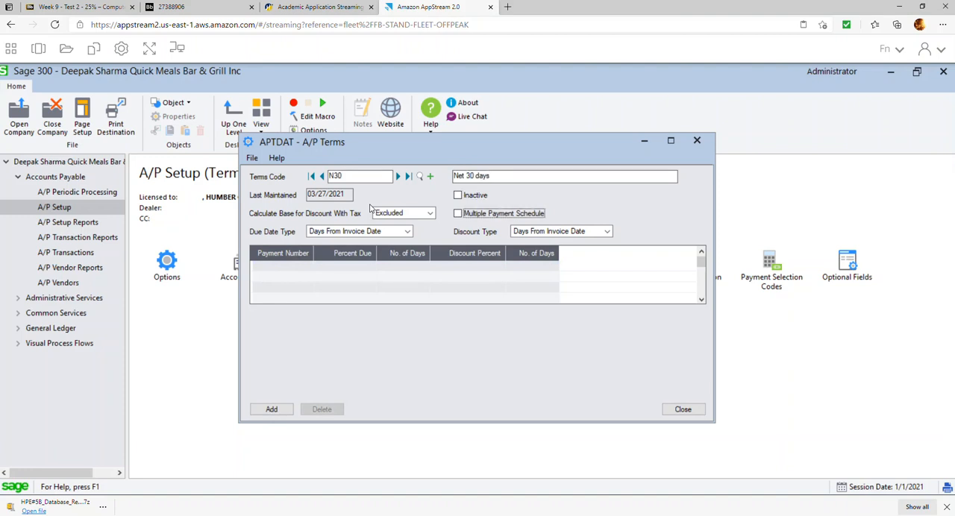
Make 100% of the N30 payment due in 30 days and add the terms code.
{"action": "left_click", "coordinate": [350, 273]}
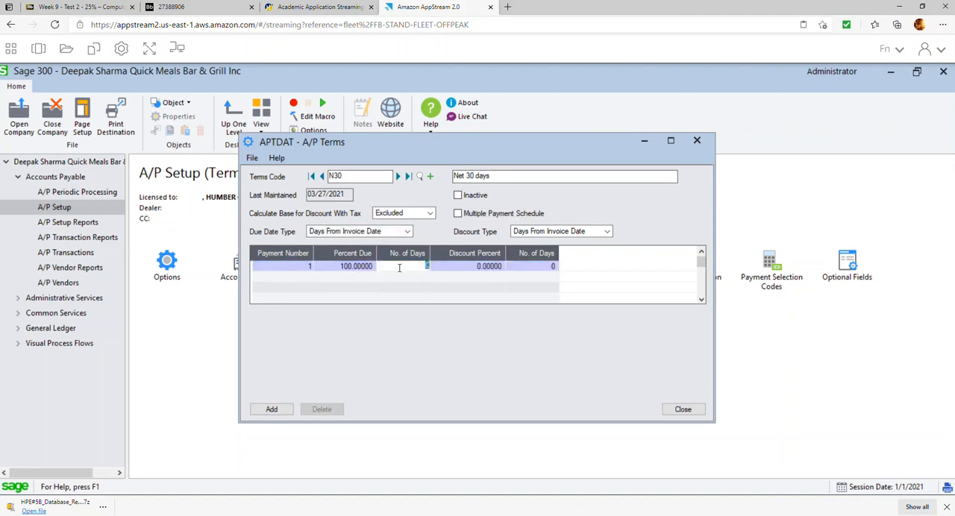
{"action": "type", "text": "30"}
{"action": "key", "text": "Tab"}
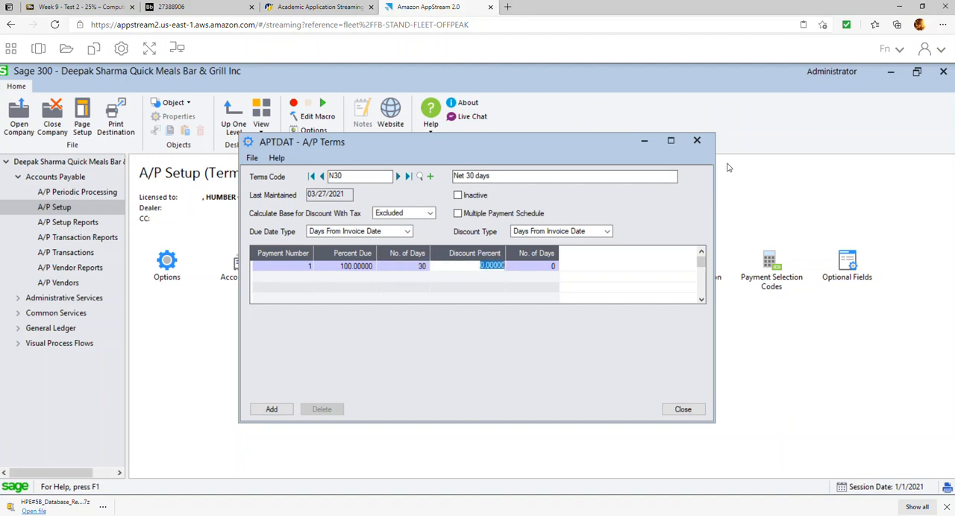
{"action": "left_click", "coordinate": [282, 407]}
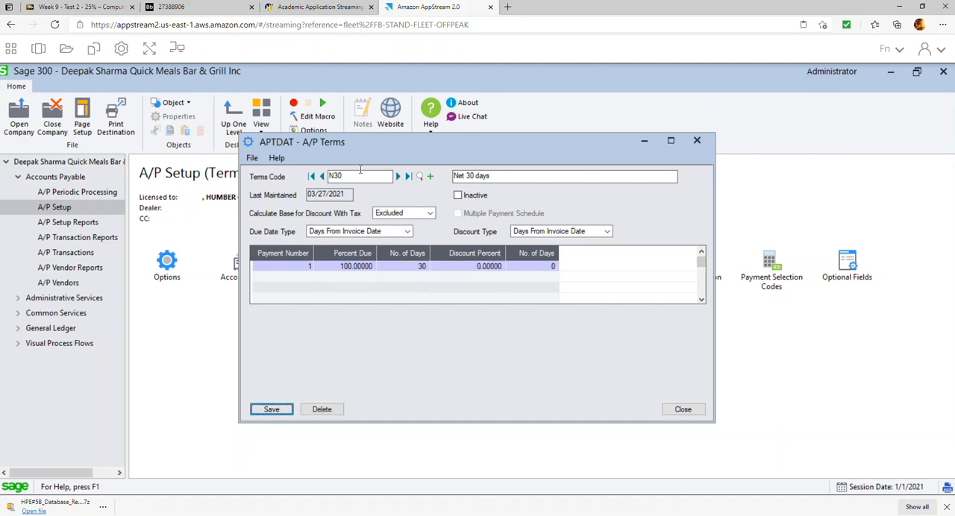
Base a new terms code 210N30 on N30, with the description 2% discount on 10 days, Net 30 days.
{"action": "left_click", "coordinate": [331, 176]}
{"action": "type", "text": "210"}
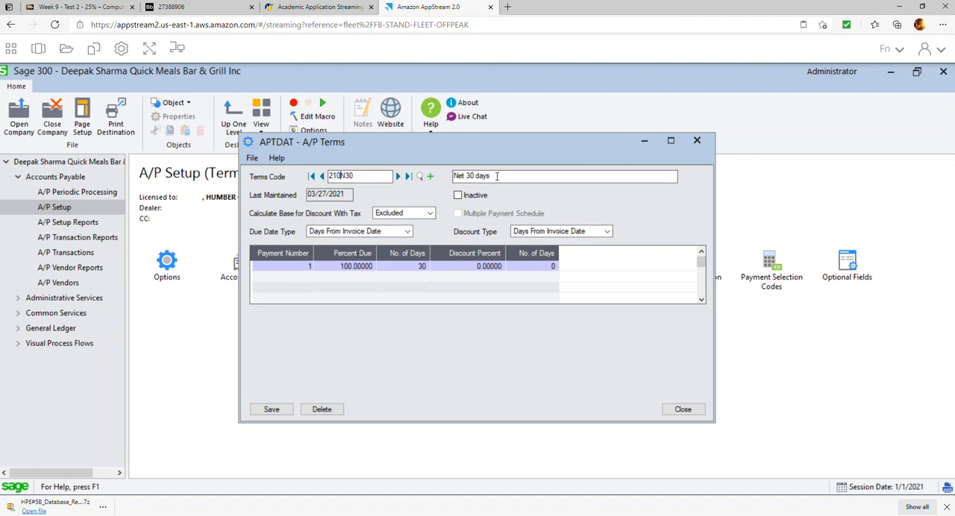
{"action": "key", "text": "Tab"}
{"action": "left_click", "coordinate": [497, 176]}
{"action": "type", "text": "2% di"}
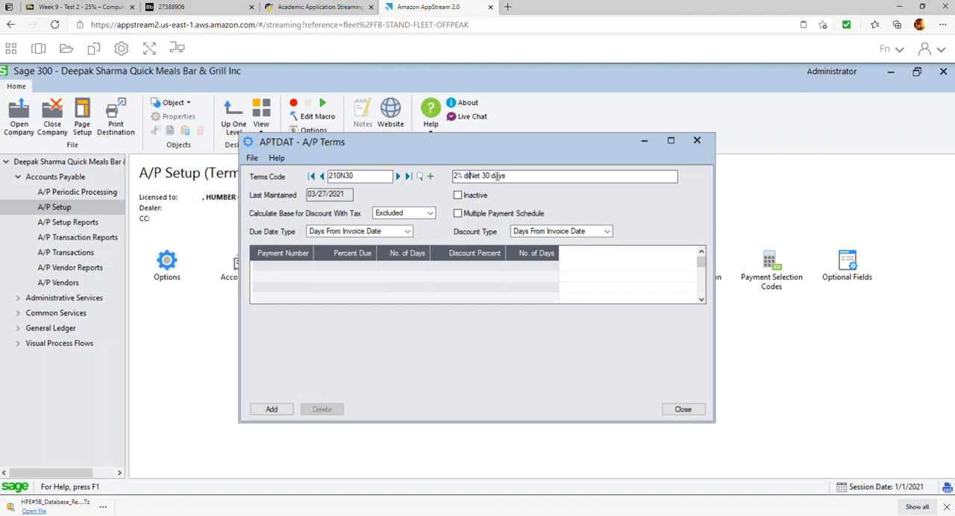
{"action": "type", "text": "scount on 10 days,"}
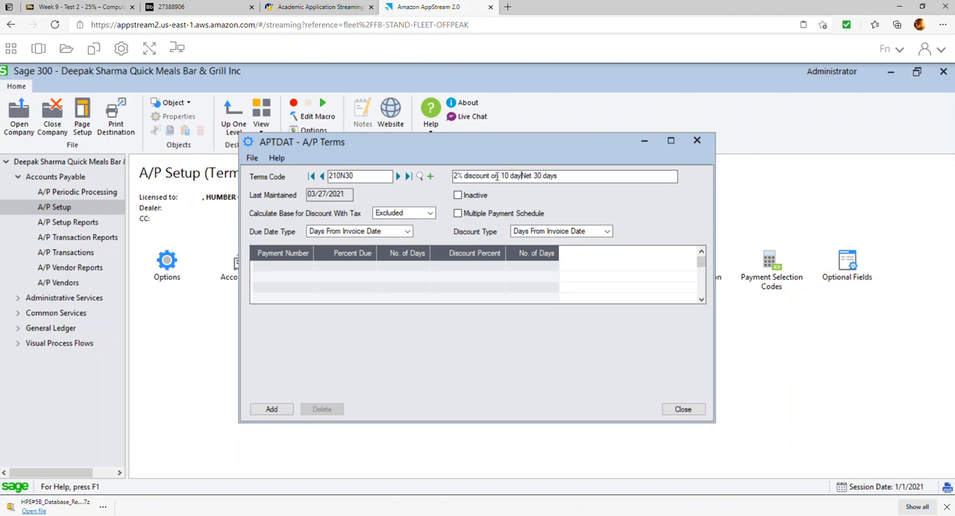
Set 210N30 to 100% due in 30 days with a 2% discount within 10 days, add it and close A/P Terms.
{"action": "left_click", "coordinate": [404, 271]}
{"action": "left_click", "coordinate": [404, 268]}
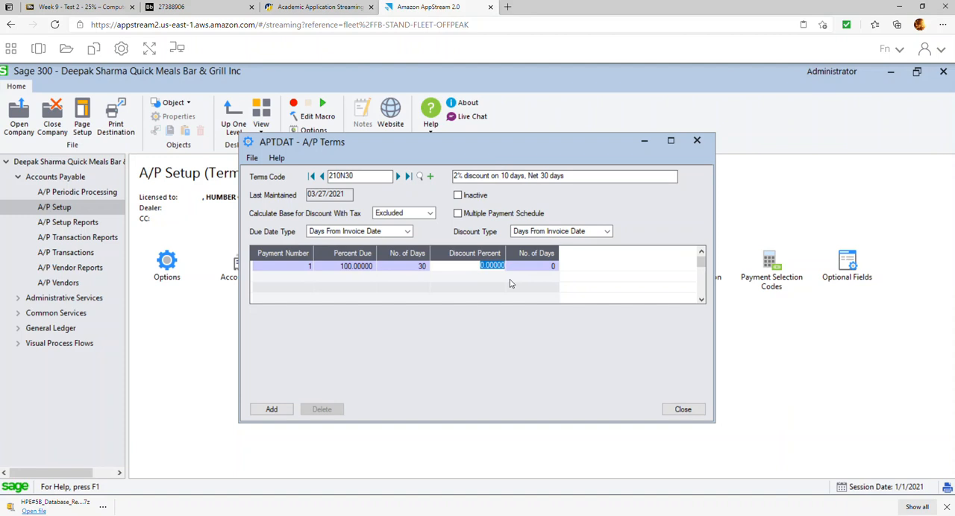
{"action": "type", "text": "2"}
{"action": "key", "text": "Tab"}
{"action": "key", "text": "Tab"}
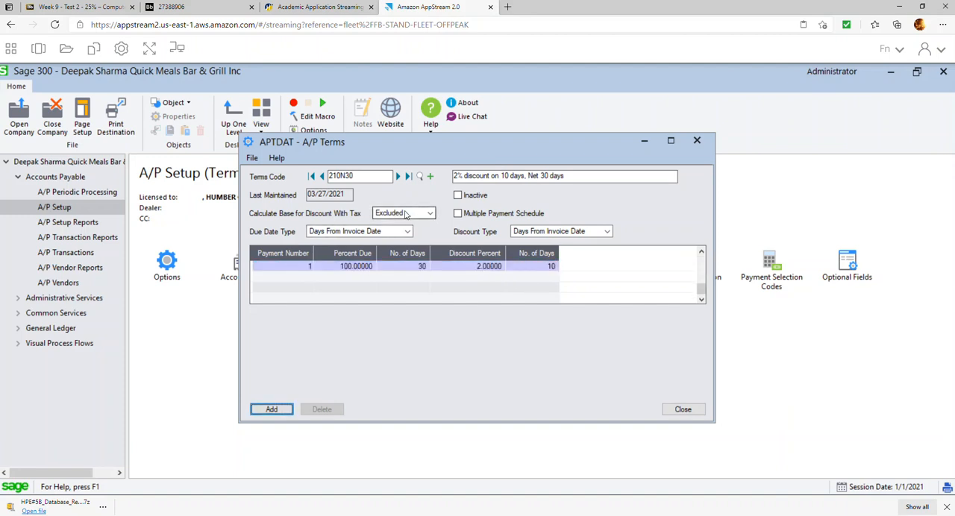
{"action": "left_click", "coordinate": [272, 410]}
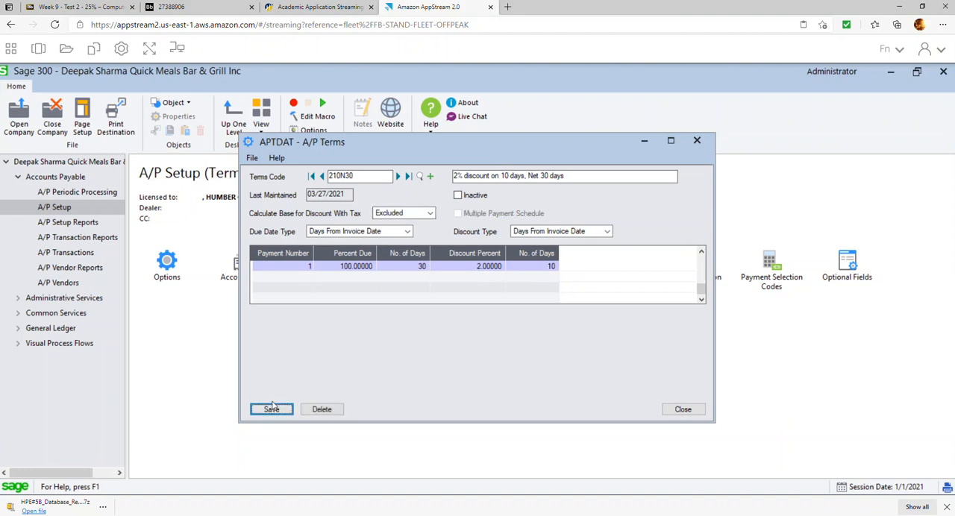
{"action": "left_click", "coordinate": [682, 410]}
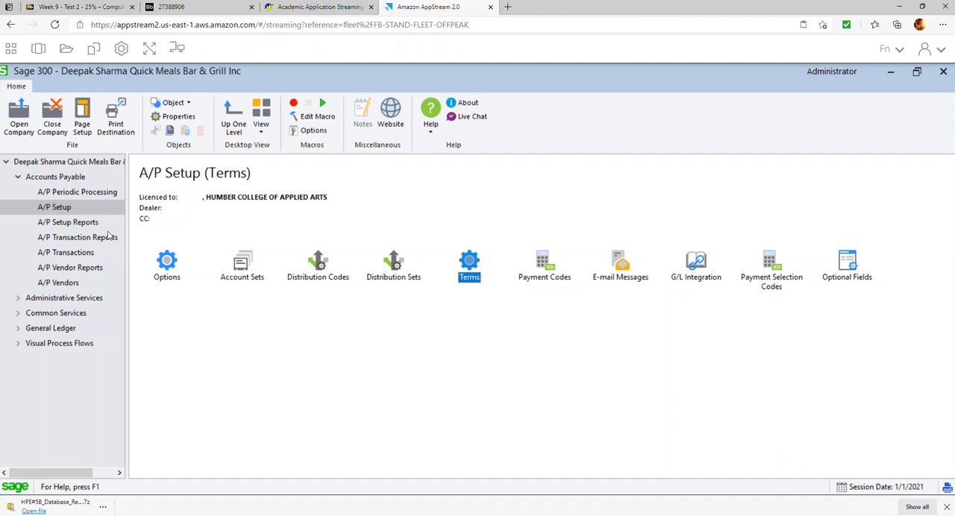
Start A/P vendor group TCAN with the description Takeout vendors.
{"action": "left_click", "coordinate": [65, 283]}
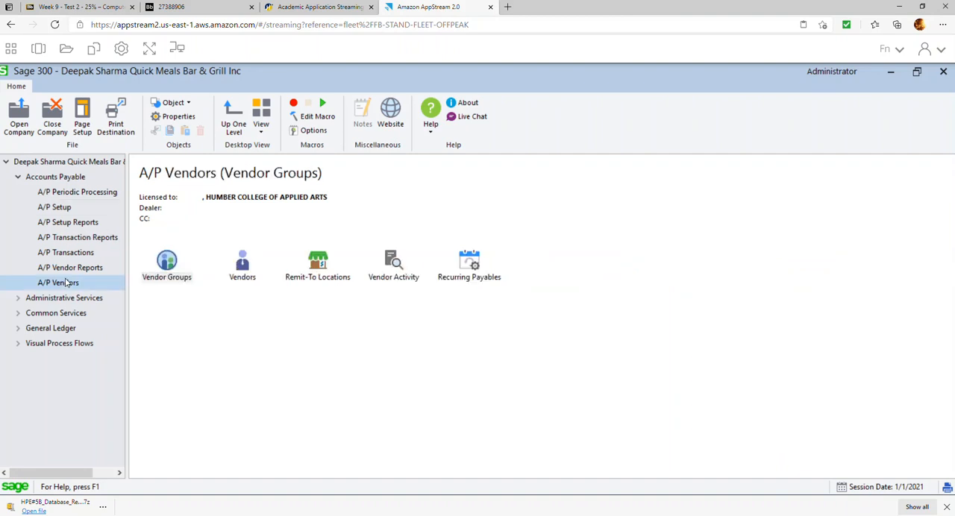
{"action": "double_click", "coordinate": [178, 267]}
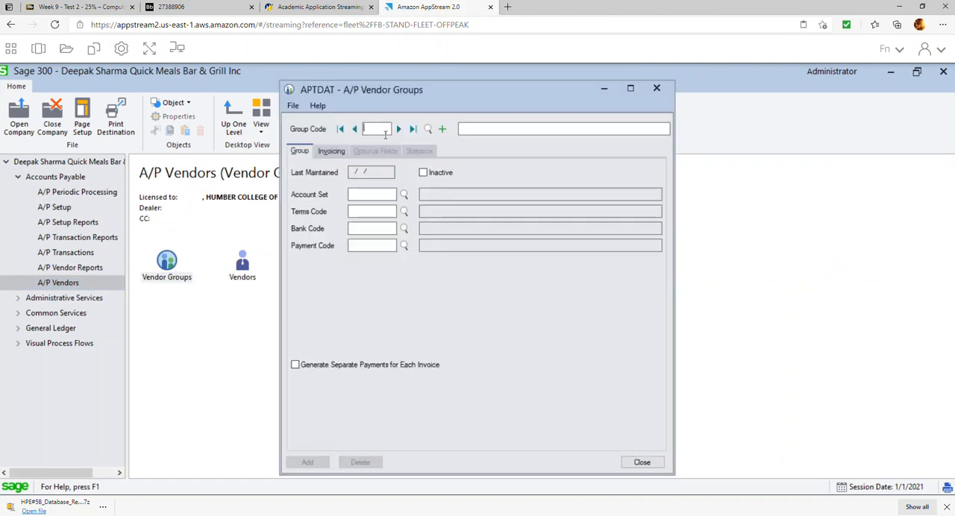
{"action": "type", "text": "TCAN"}
{"action": "key", "text": "Tab"}
{"action": "type", "text": "Take"}
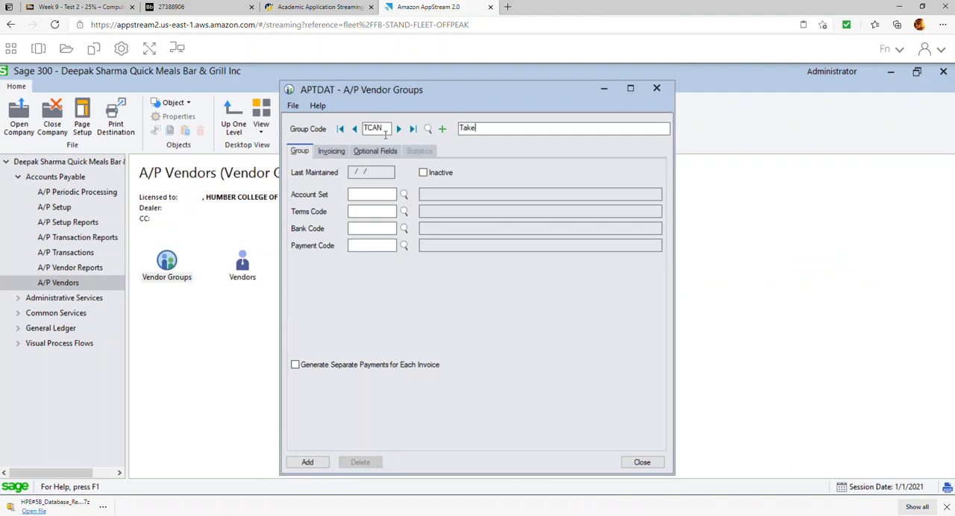
{"action": "type", "text": "out vendots"}
{"action": "key", "text": "Tab"}
{"action": "key", "text": "shift+Tab"}
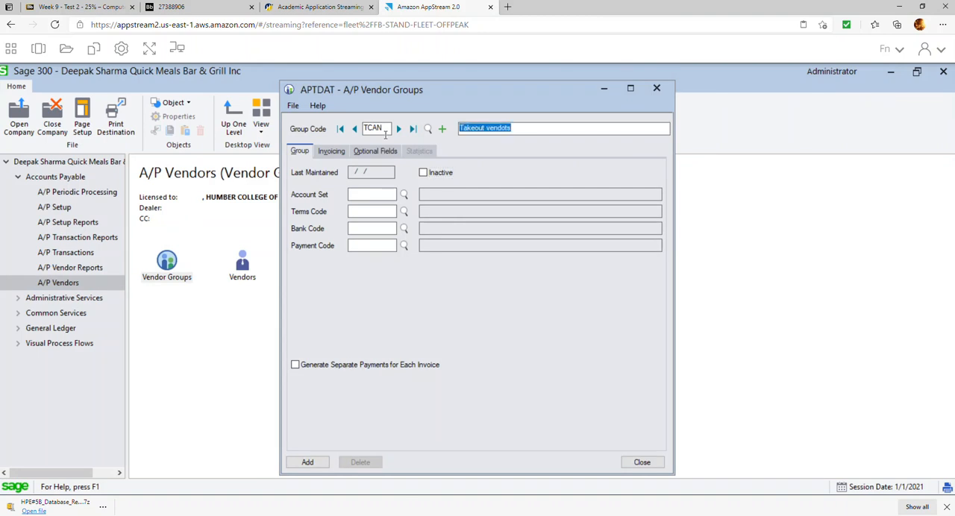
{"action": "key", "text": "End"}
{"action": "key", "text": "BackSpace"}
{"action": "type", "text": "s"}
{"action": "key", "text": "Tab"}
{"action": "key", "text": "Tab"}
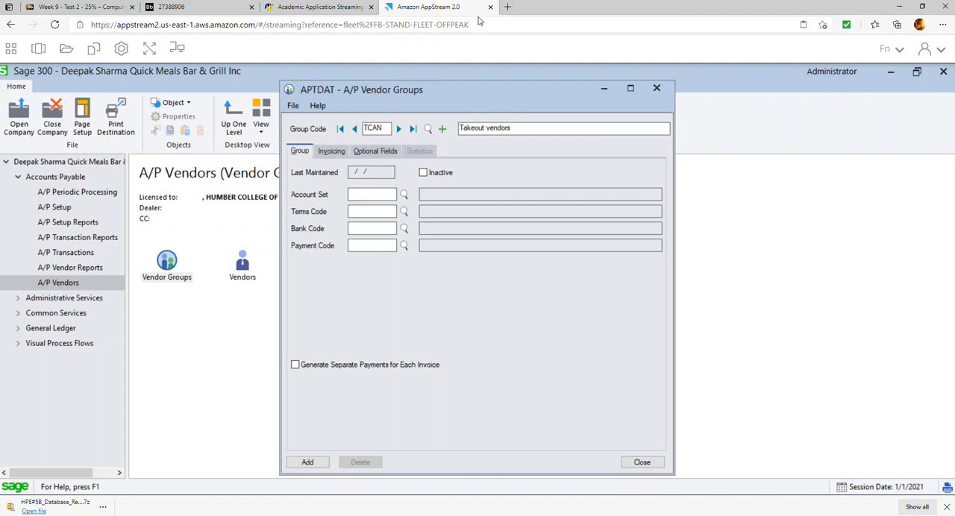
Assign account set TCAN, terms code N30 and bank code TDCHQ to the Takeout vendor group.
{"action": "left_click", "coordinate": [403, 196]}
{"action": "double_click", "coordinate": [98, 255]}
{"action": "left_click", "coordinate": [382, 213]}
{"action": "type", "text": "N30"}
{"action": "key", "text": "Tab"}
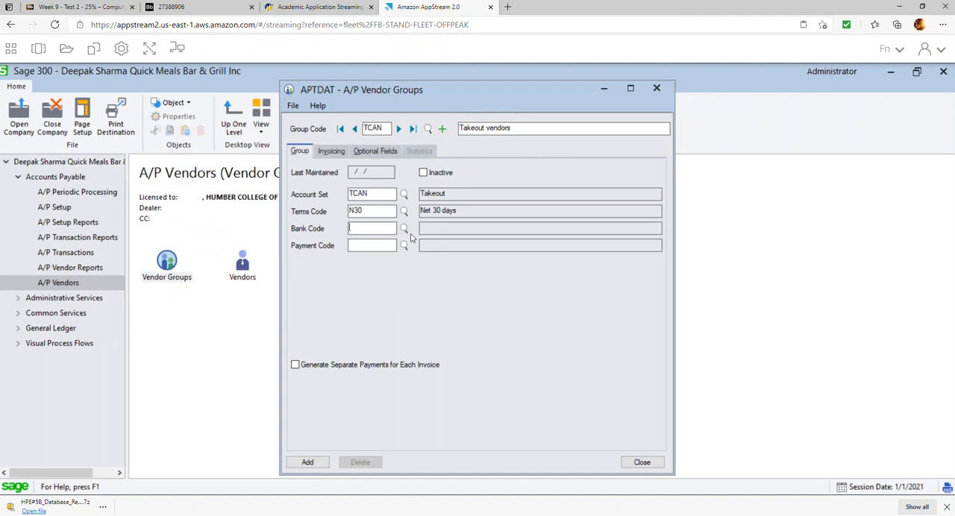
{"action": "left_click", "coordinate": [405, 229]}
{"action": "double_click", "coordinate": [194, 246]}
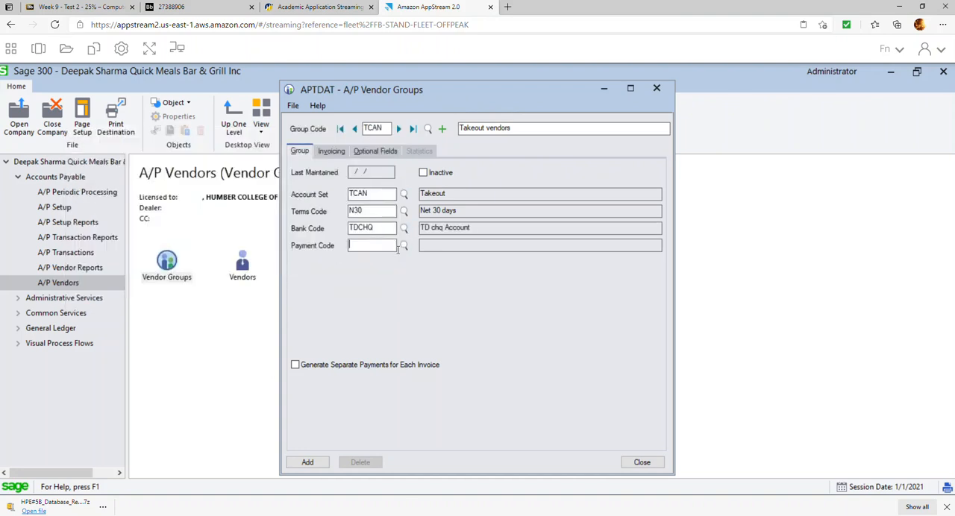
Set the Takeout vendor group's payment code to CHECK and distribute its invoices by distribution code COS001.
{"action": "left_click", "coordinate": [403, 246]}
{"action": "double_click", "coordinate": [153, 246]}
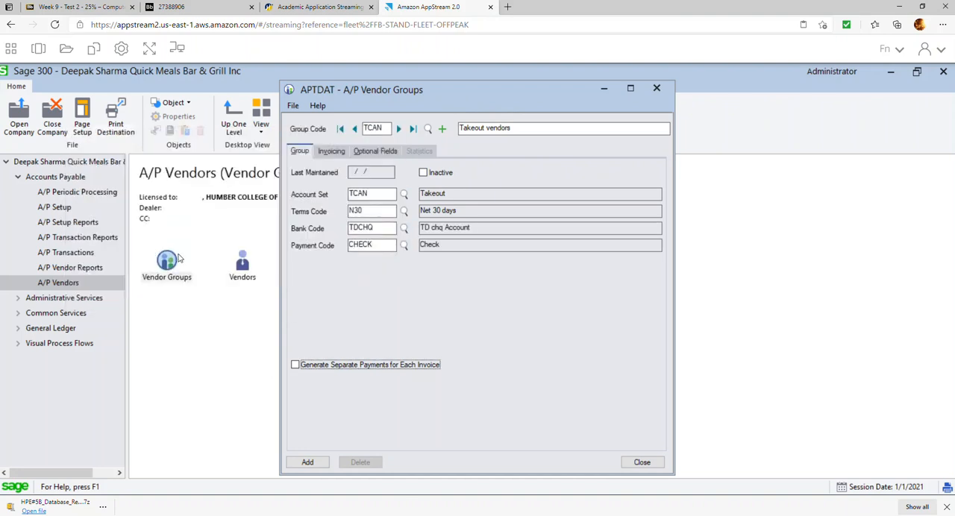
{"action": "left_click", "coordinate": [340, 155]}
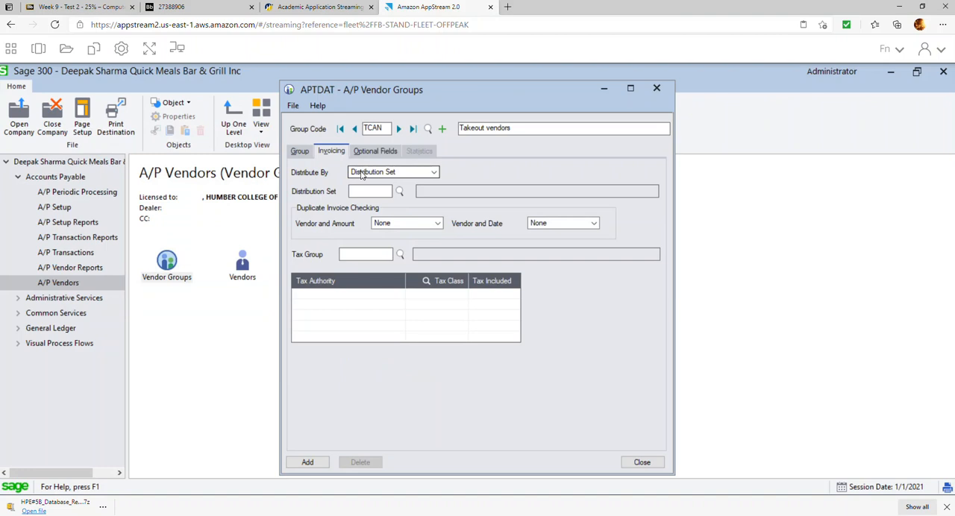
{"action": "left_click", "coordinate": [409, 172]}
{"action": "left_click", "coordinate": [407, 188]}
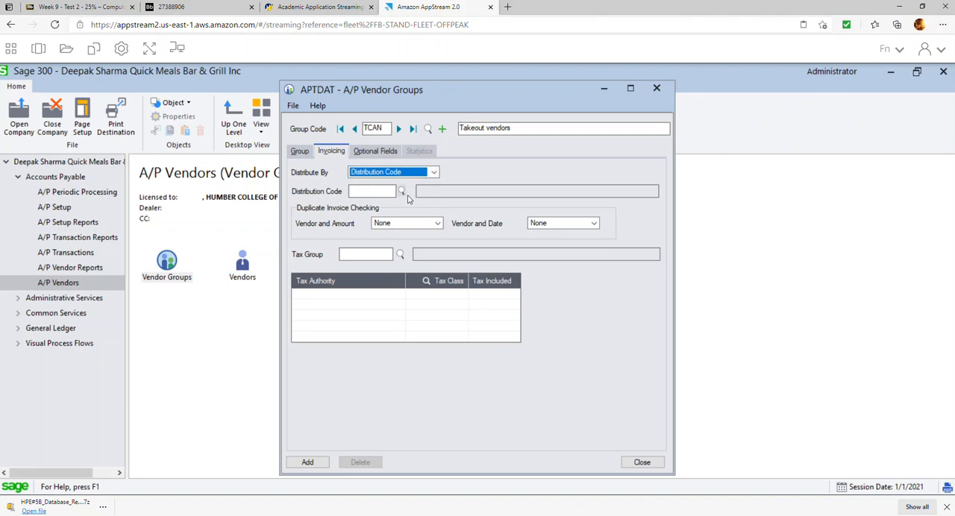
{"action": "left_click", "coordinate": [403, 192]}
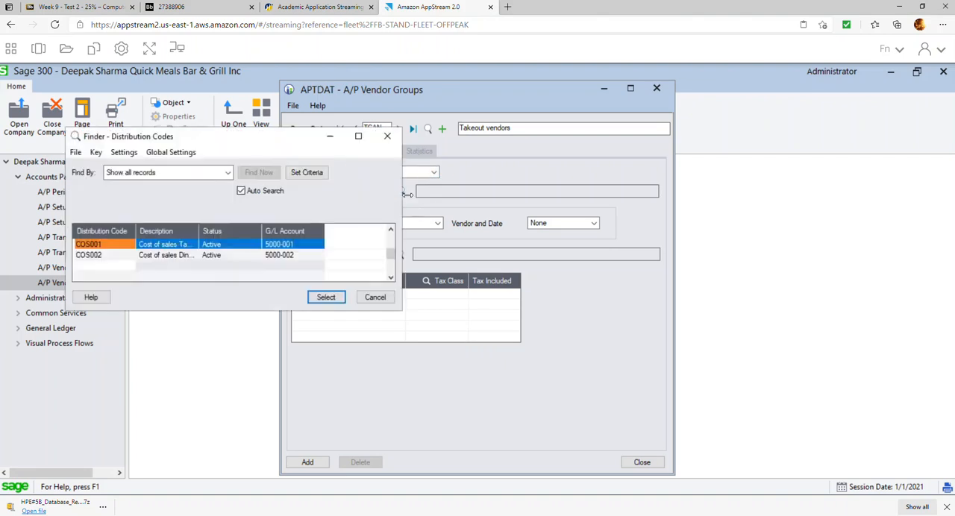
{"action": "double_click", "coordinate": [175, 255]}
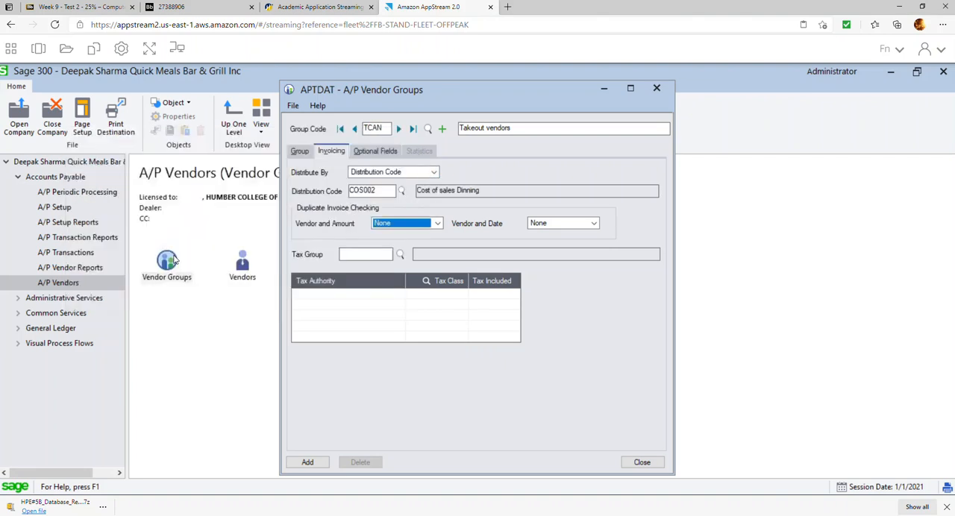
{"action": "left_click", "coordinate": [402, 192]}
{"action": "double_click", "coordinate": [200, 246]}
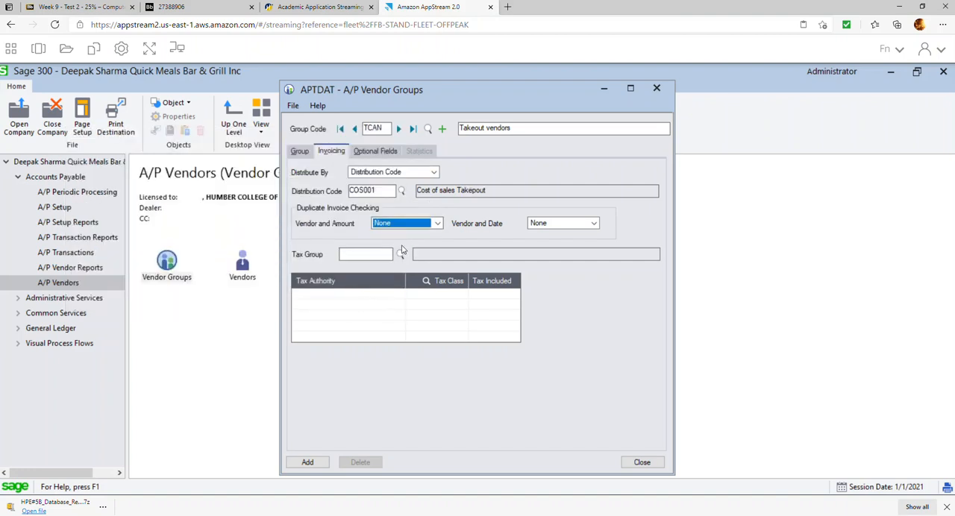
Assign tax group ONTARIO to the Takeout vendor group and add the group.
{"action": "left_click", "coordinate": [399, 255]}
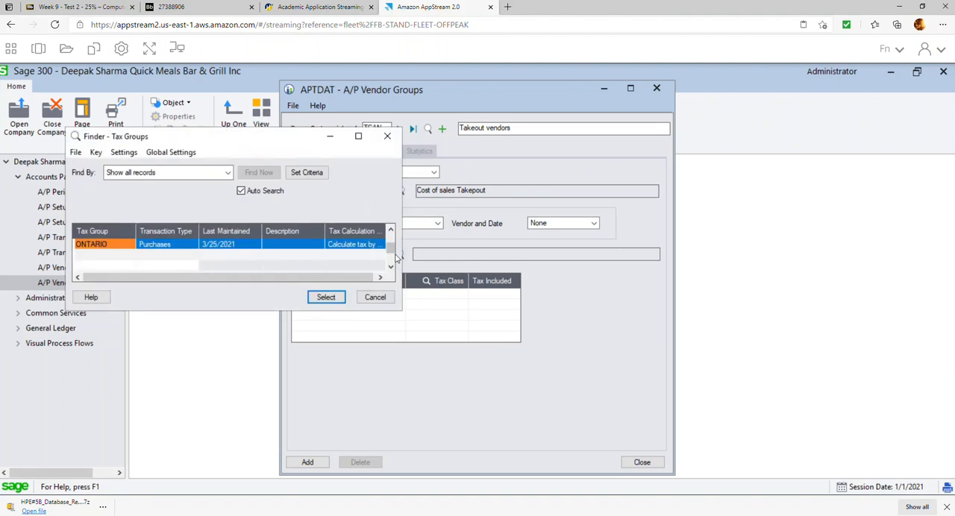
{"action": "double_click", "coordinate": [123, 245]}
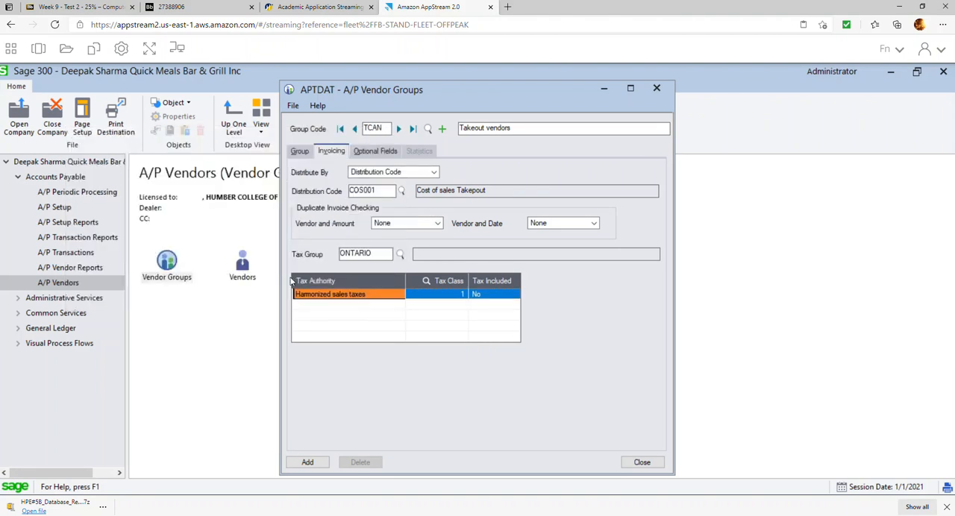
{"action": "left_click", "coordinate": [309, 463]}
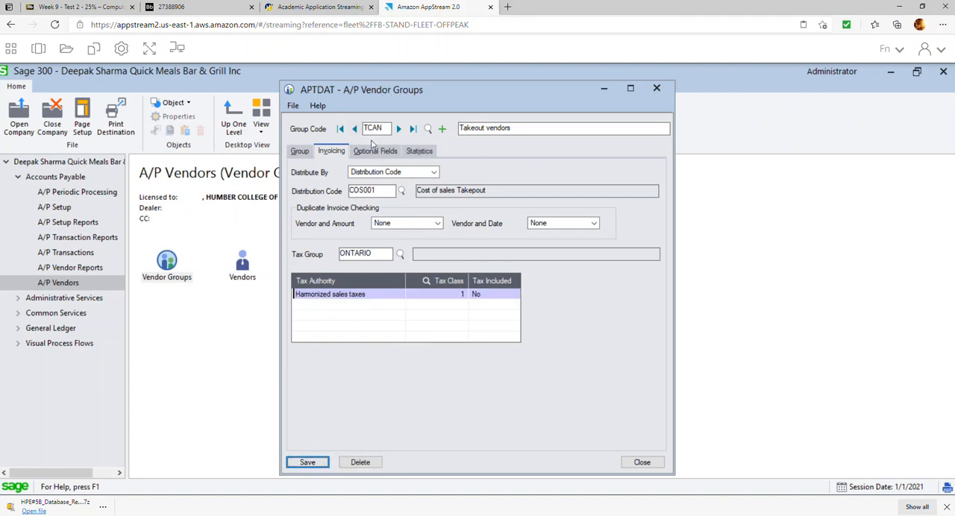
Base a new vendor group DCAN on TCAN, with the description Dinning vendors.
{"action": "left_click", "coordinate": [367, 129]}
{"action": "key", "text": "BackSpace"}
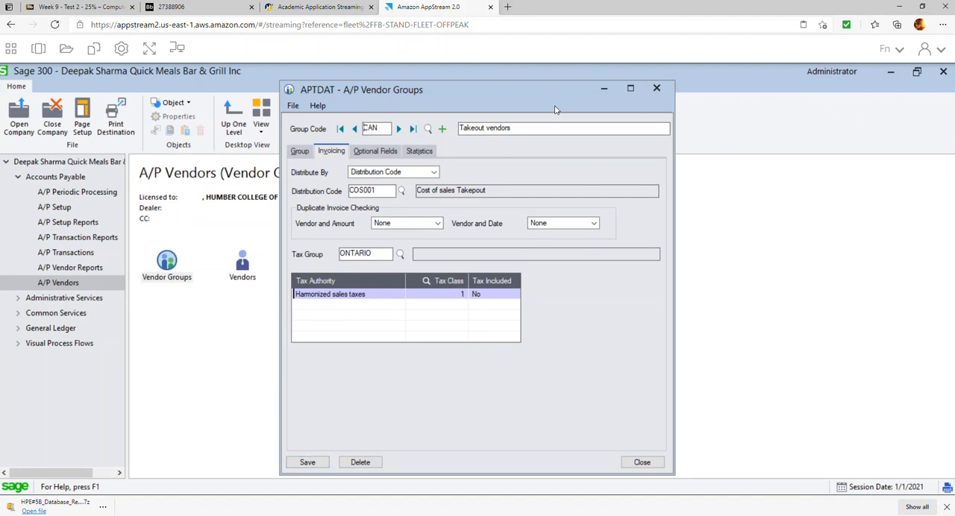
{"action": "type", "text": "D"}
{"action": "key", "text": "Tab"}
{"action": "left_click_drag", "start_coordinate": [487, 127], "coordinate": [387, 126]}
{"action": "type", "text": "Dinn"}
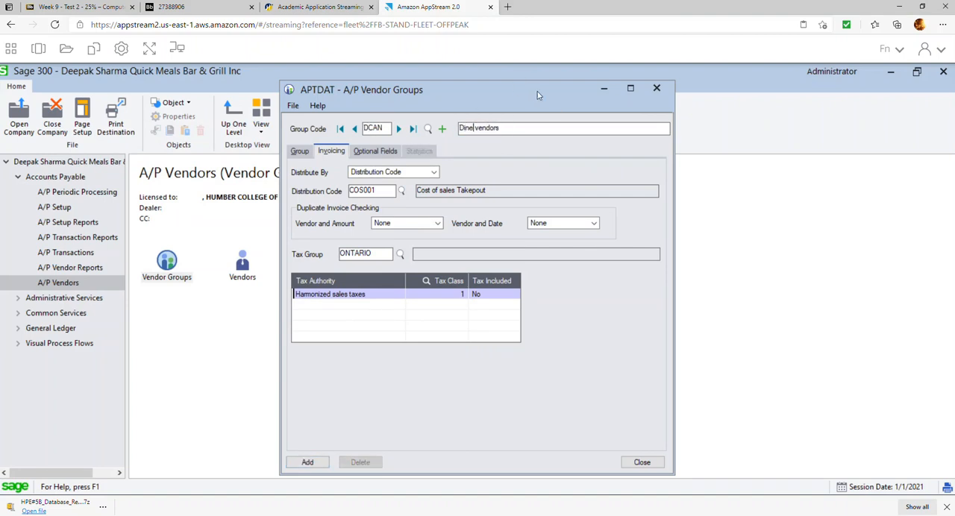
{"action": "type", "text": "ing"}
{"action": "key", "text": "Tab"}
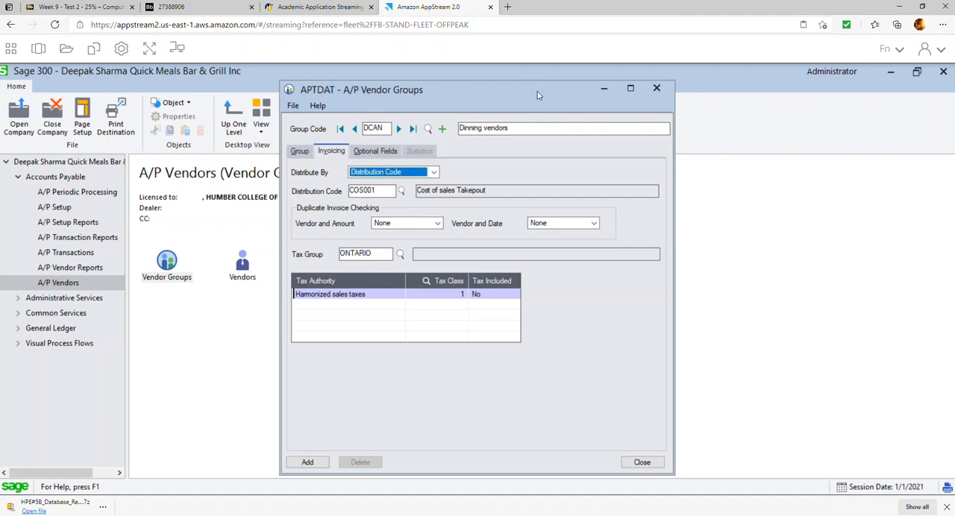
Change the Dinning vendor group's account set to DCAN.
{"action": "left_click", "coordinate": [303, 153]}
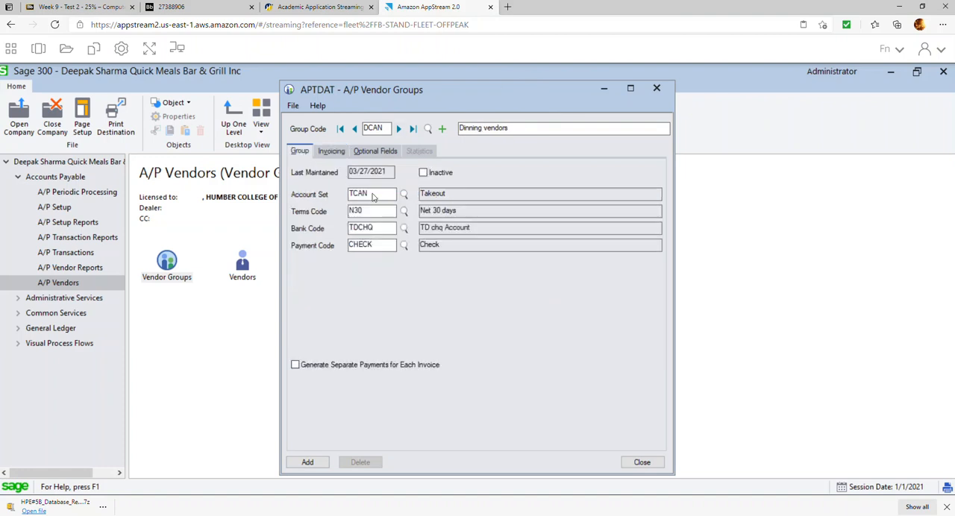
{"action": "left_click", "coordinate": [403, 194]}
{"action": "left_click", "coordinate": [138, 247]}
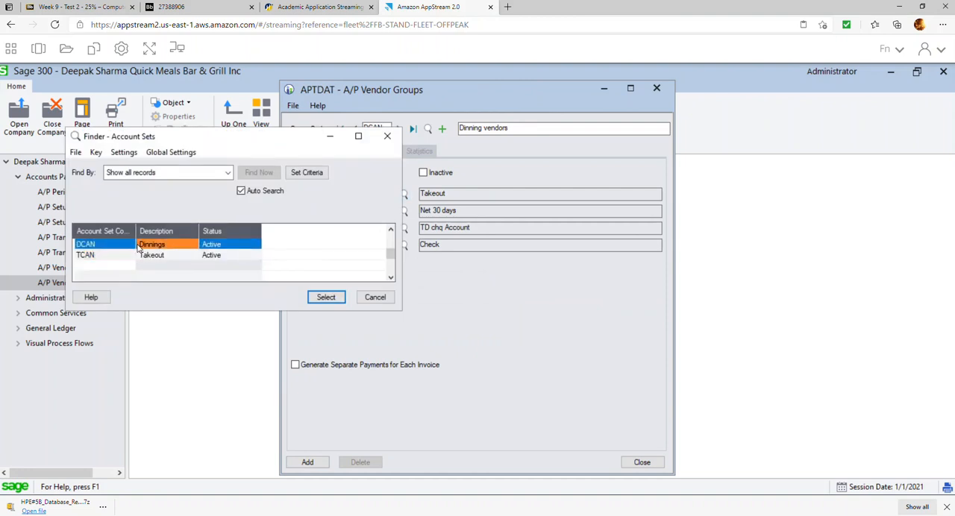
{"action": "double_click", "coordinate": [138, 247]}
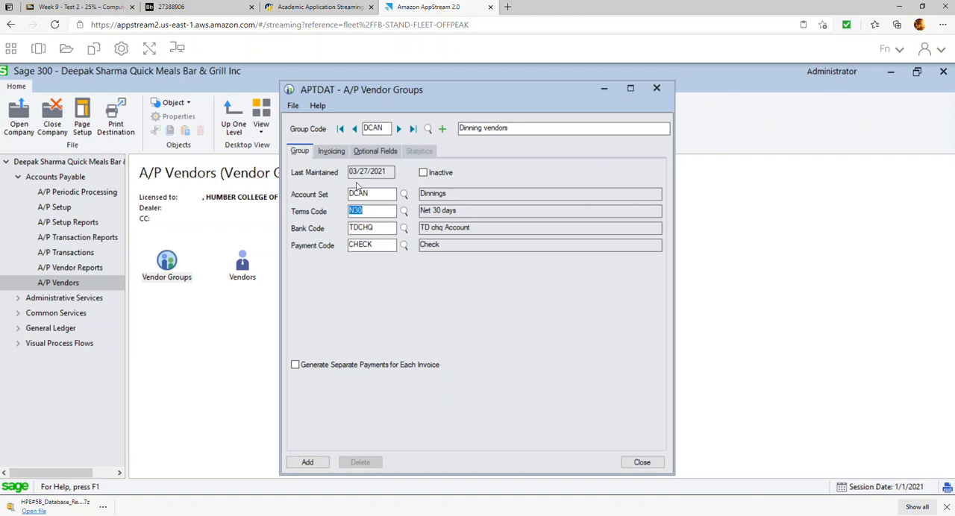
Set the DCAN group's distribution code to COS002, add the group and close A/P Vendor Groups.
{"action": "left_click", "coordinate": [340, 153]}
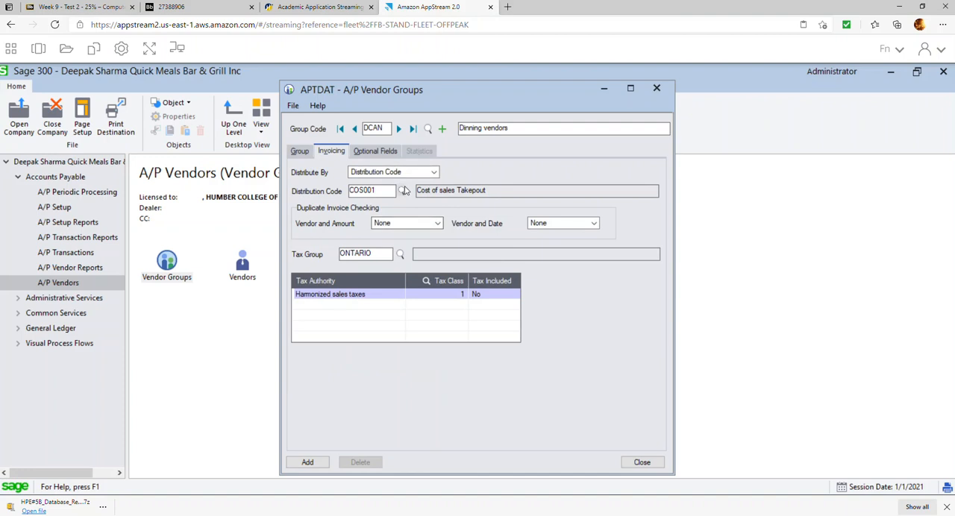
{"action": "left_click", "coordinate": [401, 191]}
{"action": "double_click", "coordinate": [198, 256]}
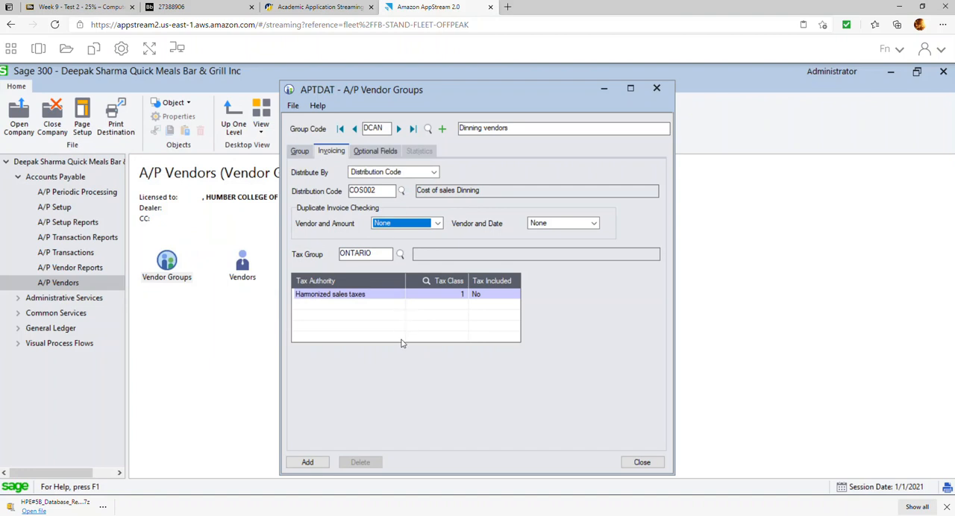
{"action": "left_click", "coordinate": [316, 468]}
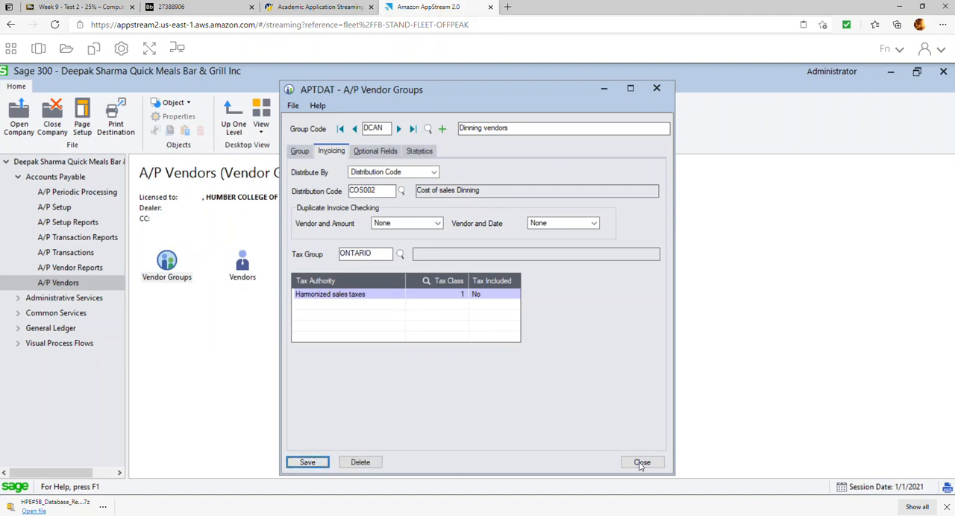
{"action": "left_click", "coordinate": [641, 462]}
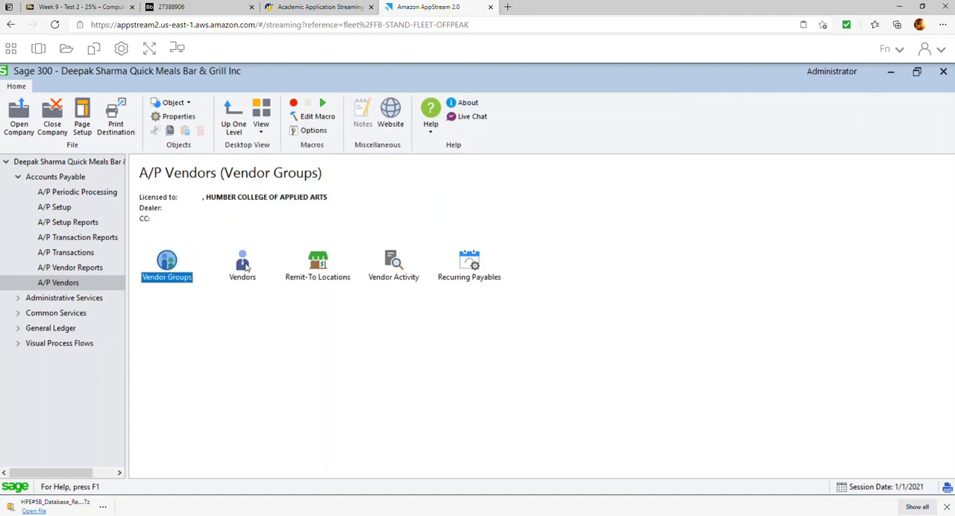
Try to open the A/P Vendors form and dismiss the resulting dialogs.
{"action": "left_click", "coordinate": [249, 277]}
{"action": "double_click", "coordinate": [251, 278]}
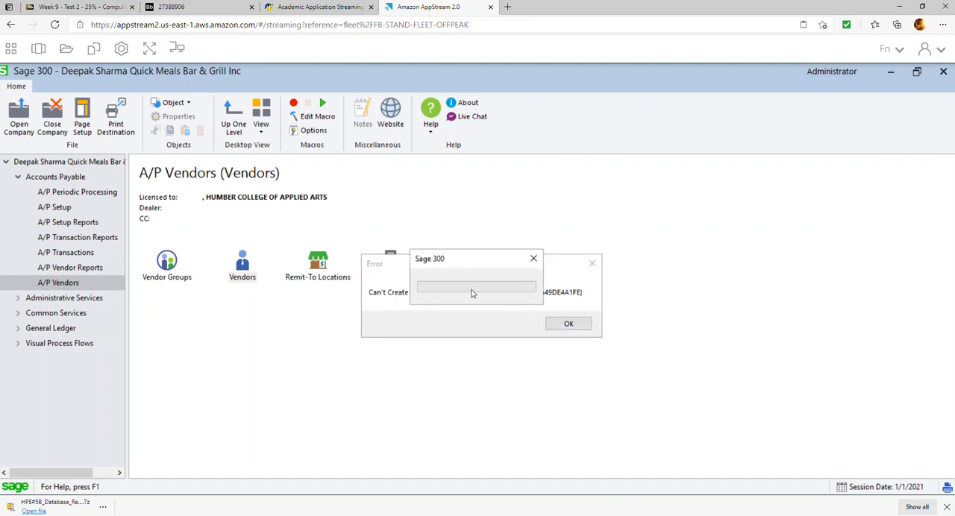
{"action": "left_click_drag", "start_coordinate": [456, 264], "coordinate": [563, 222]}
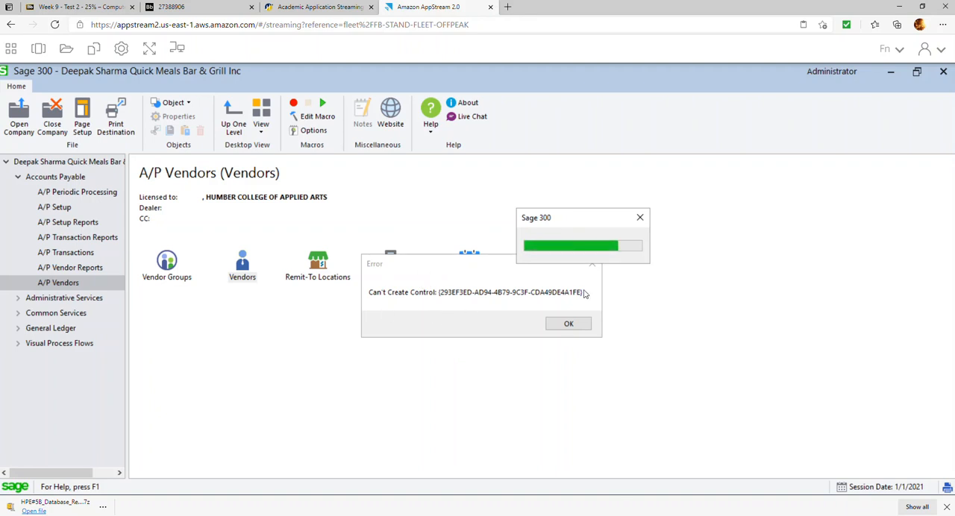
{"action": "left_click", "coordinate": [640, 218]}
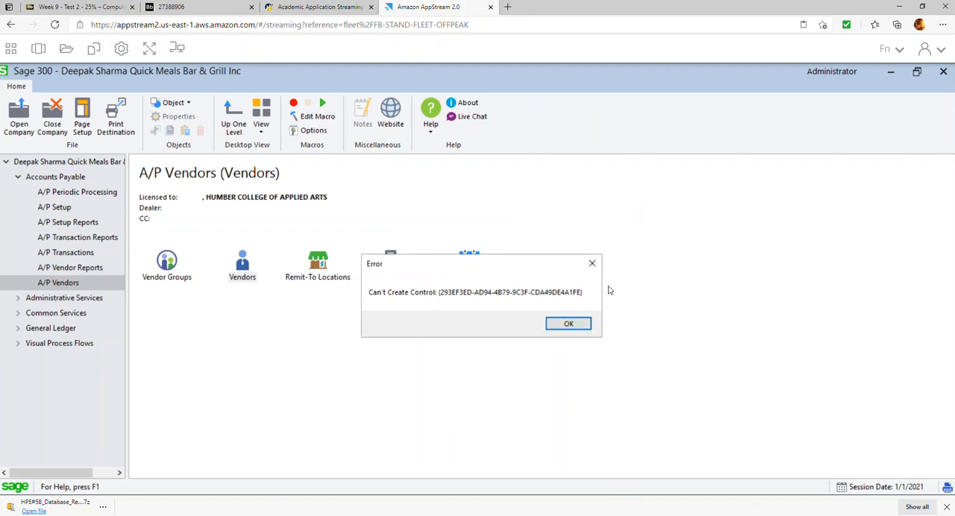
{"action": "left_click", "coordinate": [572, 325]}
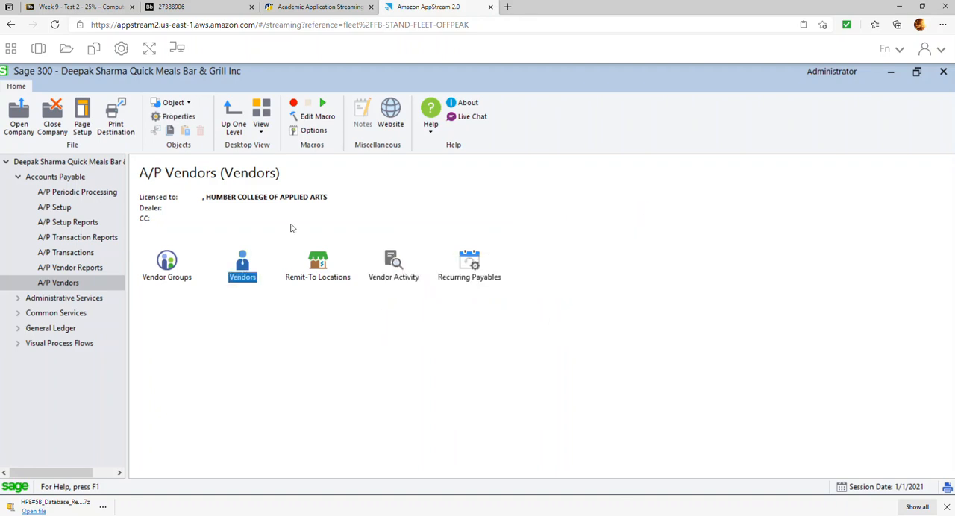
Switch the streaming session to full screen and start a new A/P vendor with vendor number 0001.
{"action": "left_click", "coordinate": [148, 50]}
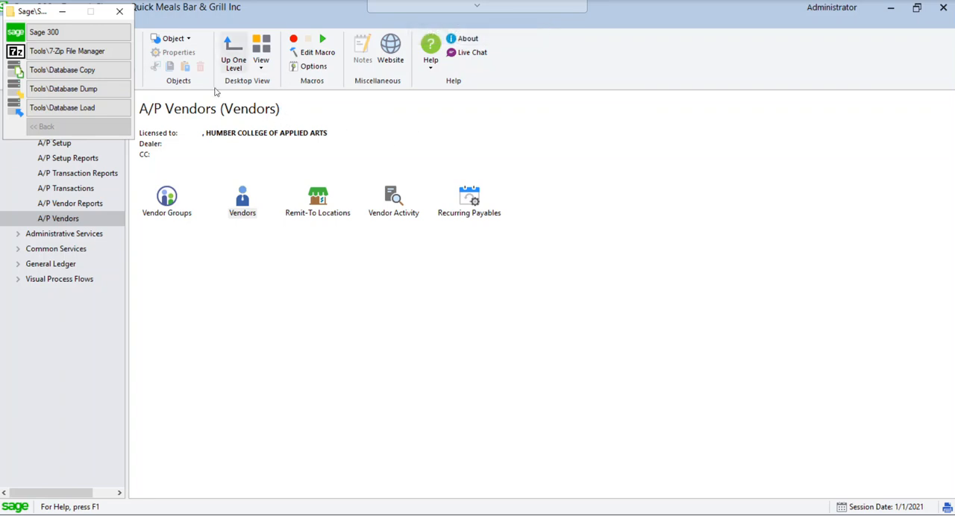
{"action": "double_click", "coordinate": [246, 199]}
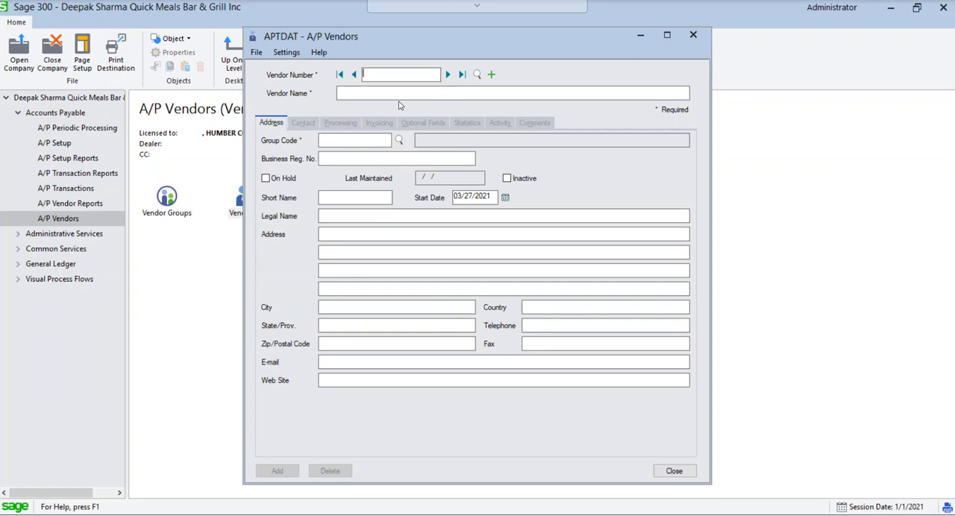
{"action": "type", "text": "GORD001"}
{"action": "key", "text": "BackSpace"}
{"action": "key", "text": "BackSpace"}
{"action": "key", "text": "BackSpace"}
{"action": "key", "text": "BackSpace"}
{"action": "key", "text": "BackSpace"}
{"action": "key", "text": "BackSpace"}
{"action": "key", "text": "BackSpace"}
{"action": "key", "text": "BackSpace"}
{"action": "type", "text": "0001"}
{"action": "key", "text": "Tab"}
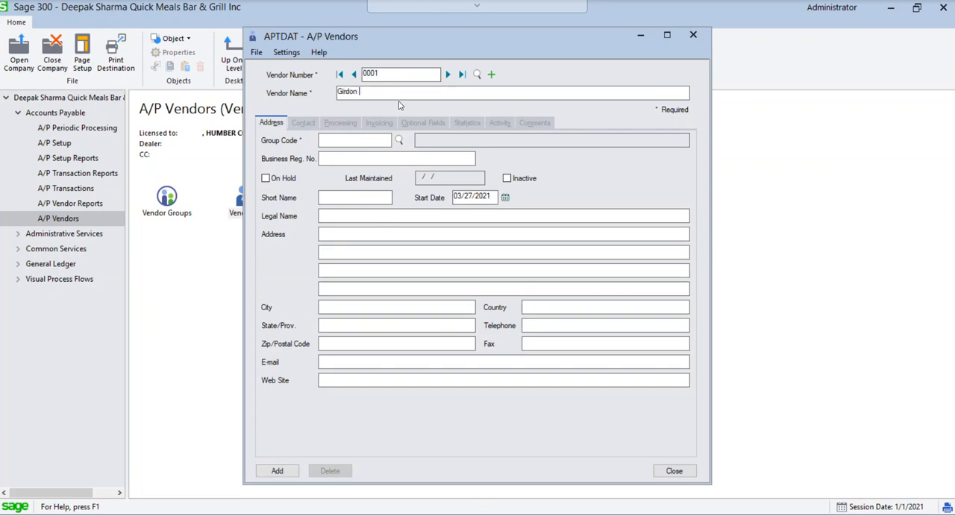
Name vendor 0001 Gordon Food services and assign it to vendor group DCAN.
{"action": "type", "text": "Gordon"}
{"action": "type", "text": "Food services"}
{"action": "key", "text": "Tab"}
{"action": "left_click", "coordinate": [400, 141]}
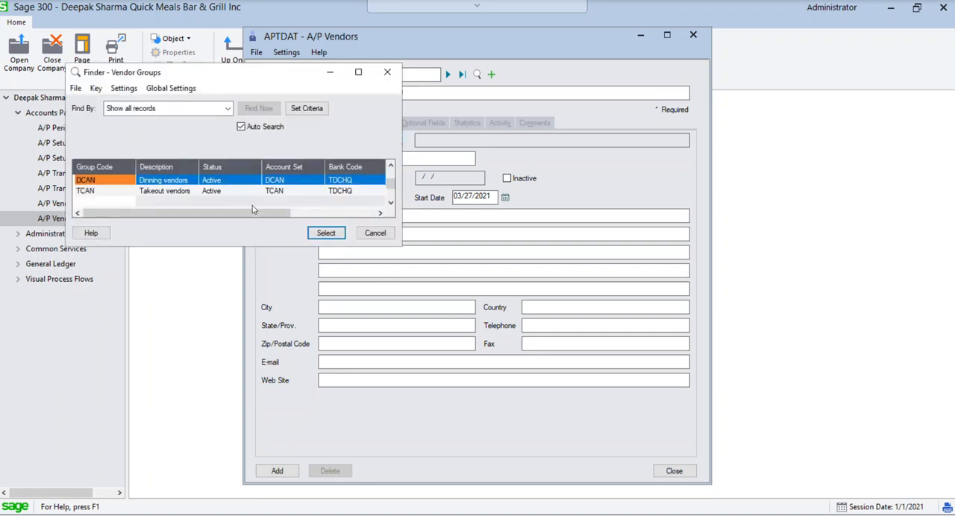
{"action": "double_click", "coordinate": [121, 183]}
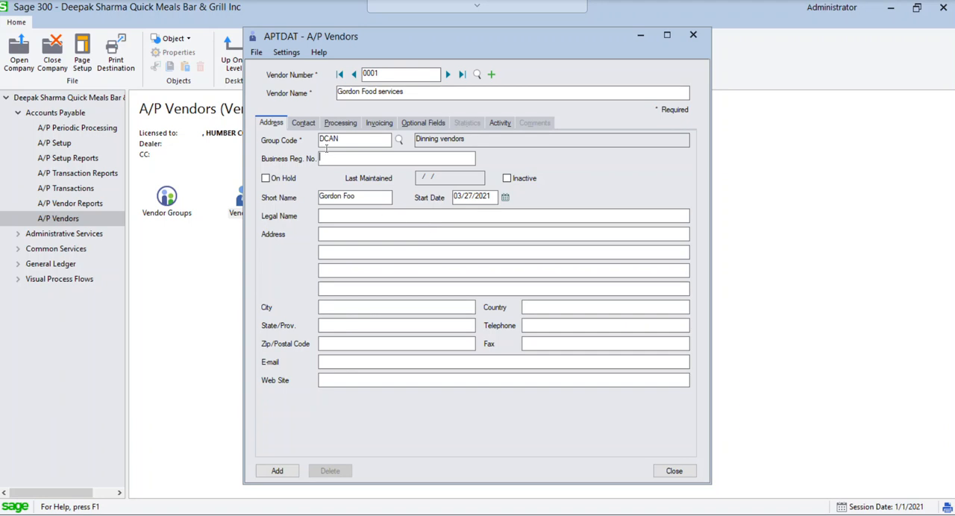
Set the Gordon Food services credit limit to 20,000 and add the vendor.
{"action": "left_click", "coordinate": [307, 125]}
{"action": "left_click", "coordinate": [349, 125]}
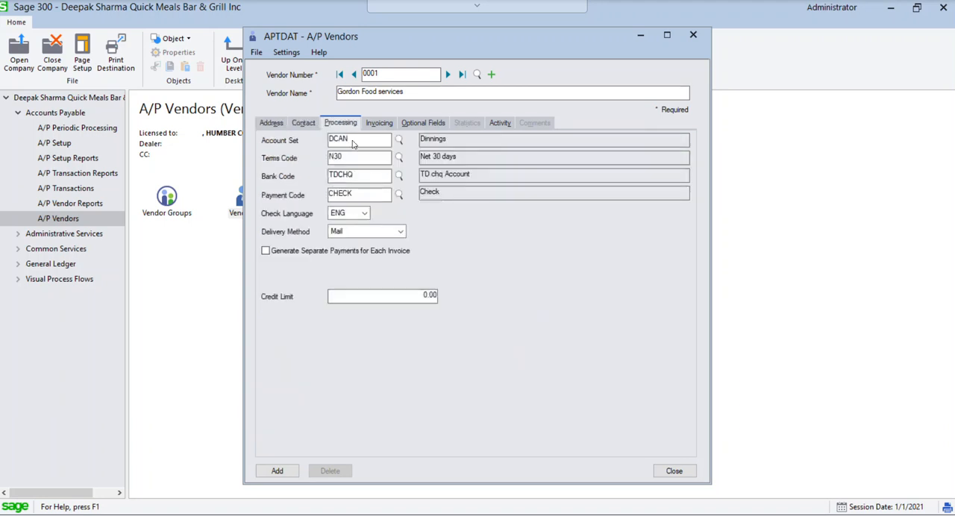
{"action": "left_click", "coordinate": [423, 294]}
{"action": "type", "text": "20000"}
{"action": "key", "text": "Tab"}
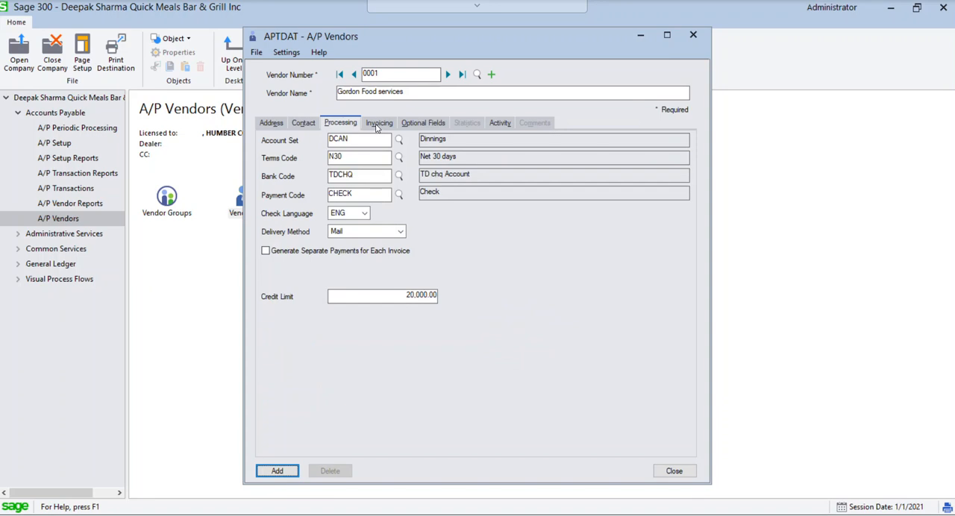
{"action": "left_click", "coordinate": [276, 471]}
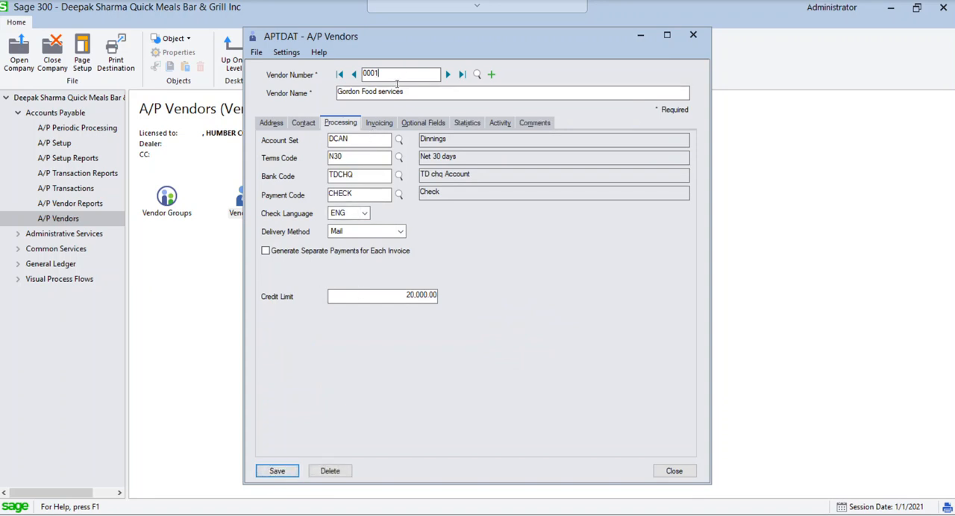
Base a new vendor 0002 on vendor 0001, named Costco Business Centre.
{"action": "type", "text": "2"}
{"action": "key", "text": "Tab"}
{"action": "type", "text": "Costco Busine"}
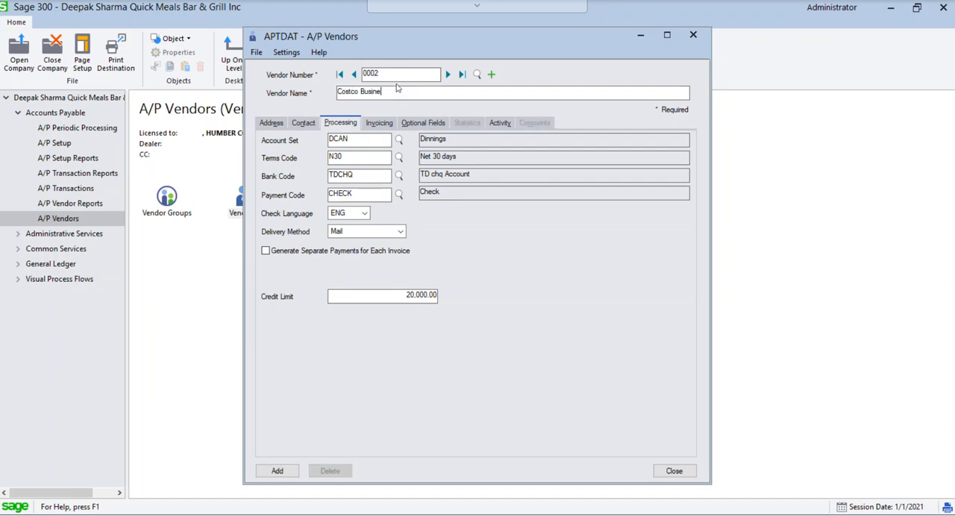
{"action": "type", "text": "ss Centre"}
Change the Costco Business Centre vendor group to TCAN.
{"action": "left_click", "coordinate": [271, 124]}
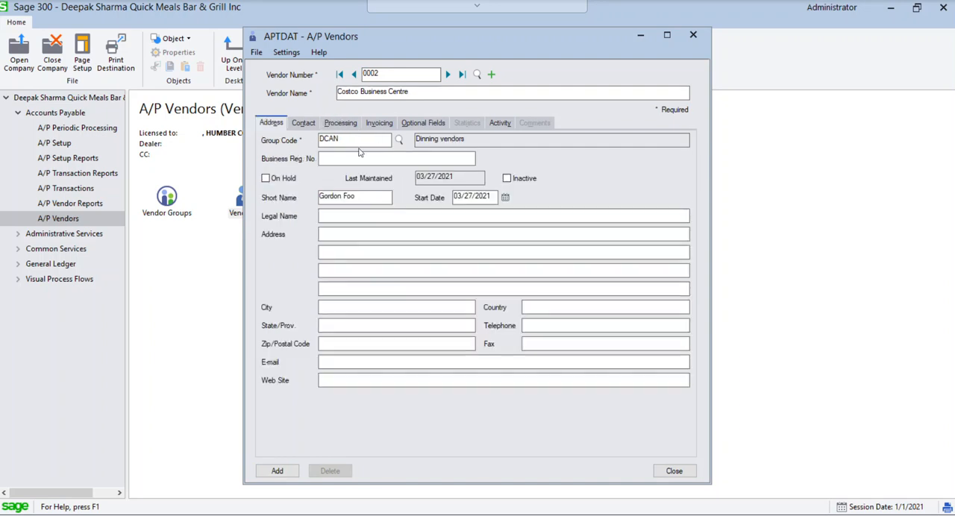
{"action": "left_click", "coordinate": [399, 139]}
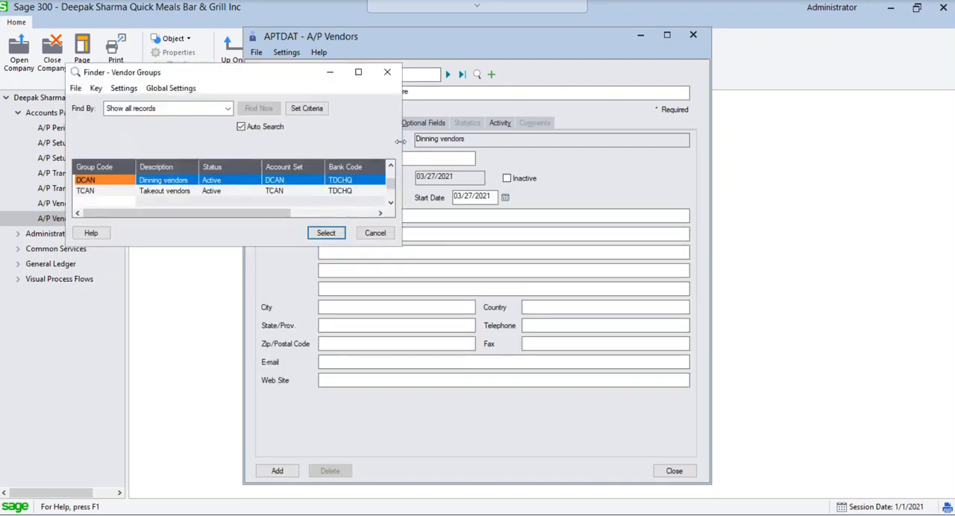
{"action": "left_click", "coordinate": [188, 191]}
{"action": "double_click", "coordinate": [188, 191]}
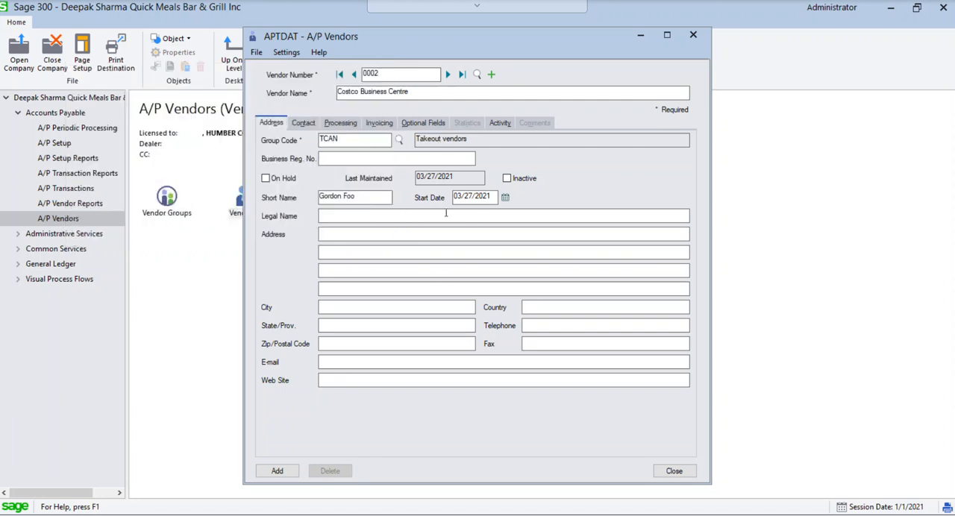
Change the short name of vendor 0002 Costco Business Centre to Costco Bus.
{"action": "left_click_drag", "start_coordinate": [368, 195], "coordinate": [299, 194]}
{"action": "type", "text": "Costco Bus"}
{"action": "key", "text": "Tab"}
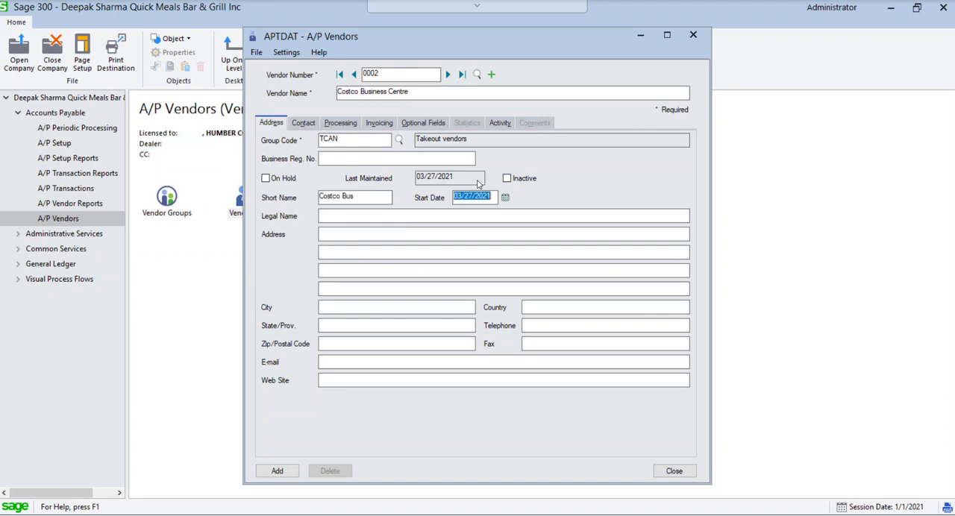
Set the Costco Business Centre credit limit to 5,000, add the vendor and close the vendor record.
{"action": "left_click", "coordinate": [303, 124]}
{"action": "left_click", "coordinate": [341, 124]}
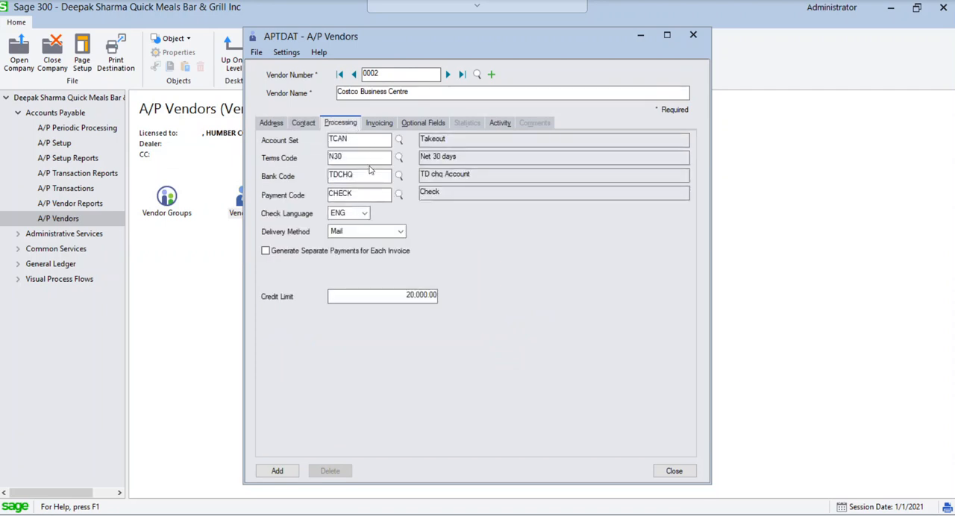
{"action": "left_click", "coordinate": [393, 298]}
{"action": "type", "text": "5000"}
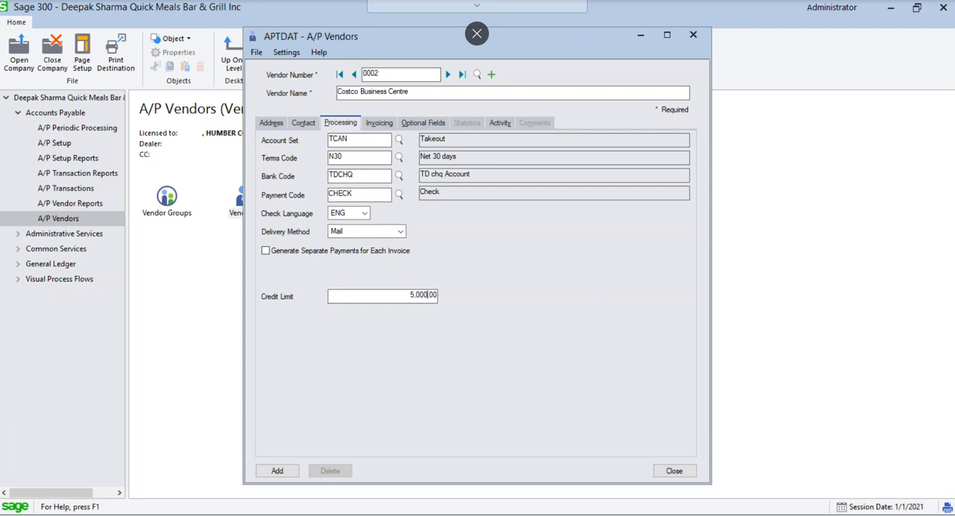
{"action": "key", "text": "Tab"}
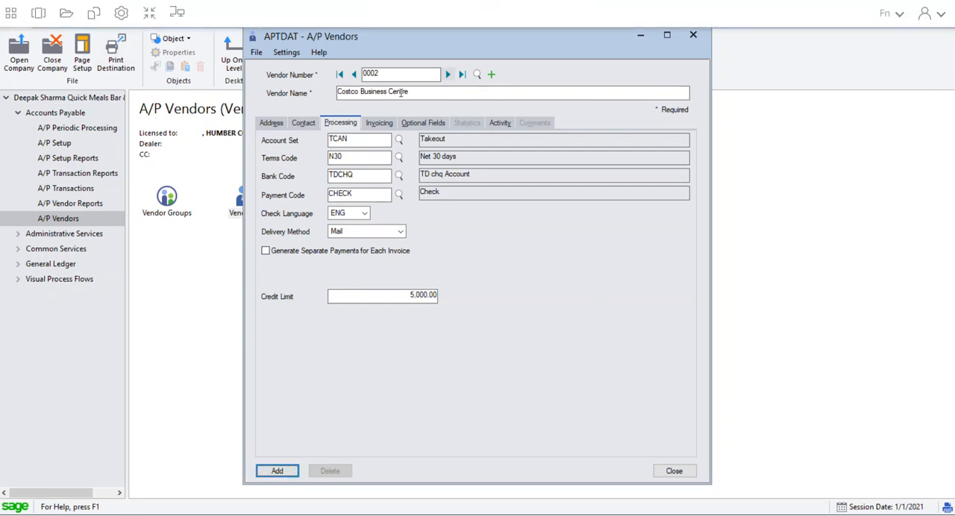
{"action": "left_click", "coordinate": [281, 471]}
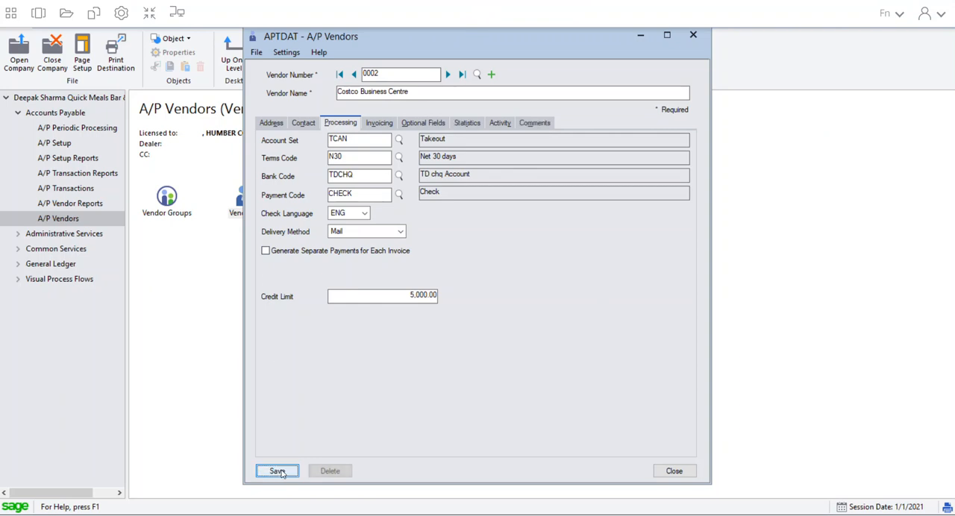
{"action": "left_click", "coordinate": [674, 471]}
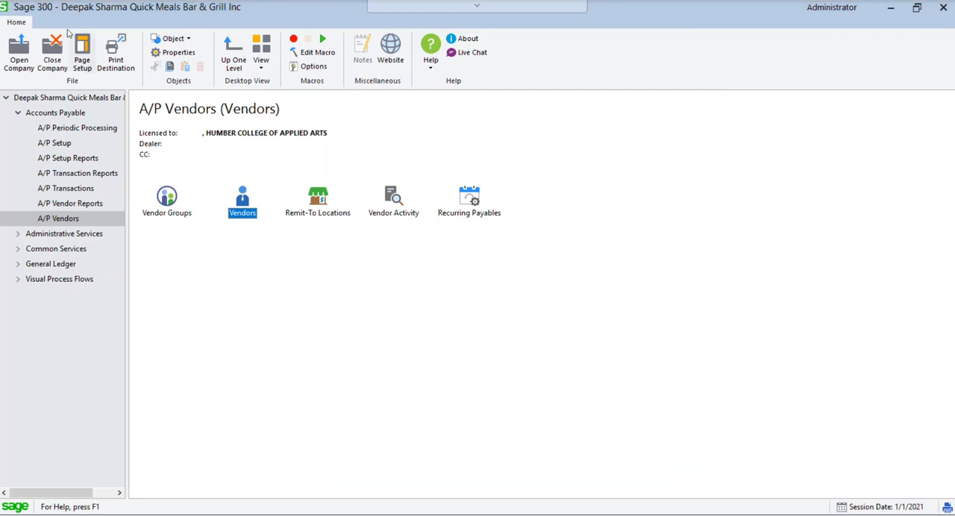
Exit the streaming session's full-screen mode and bring the Sage 300 desktop to the front.
{"action": "mouse_move", "coordinate": [397, 7]}
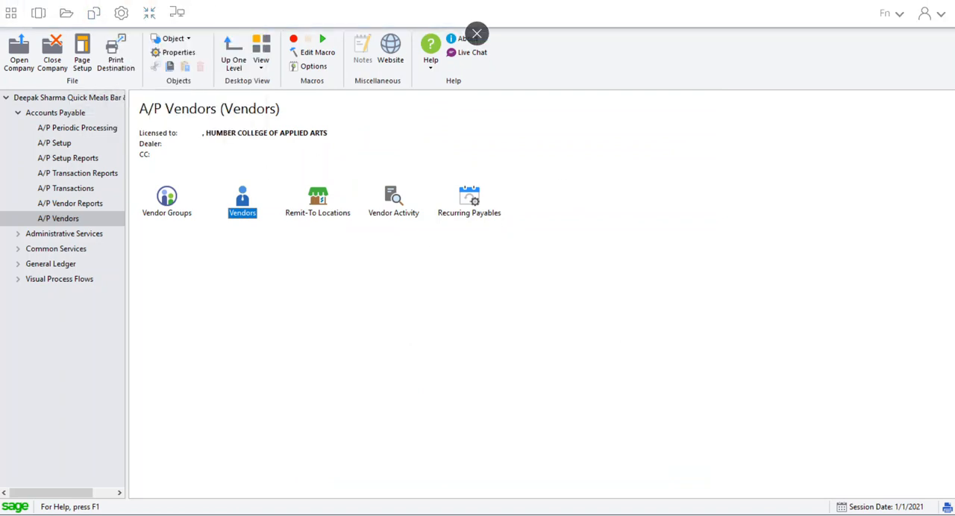
{"action": "left_click", "coordinate": [149, 14]}
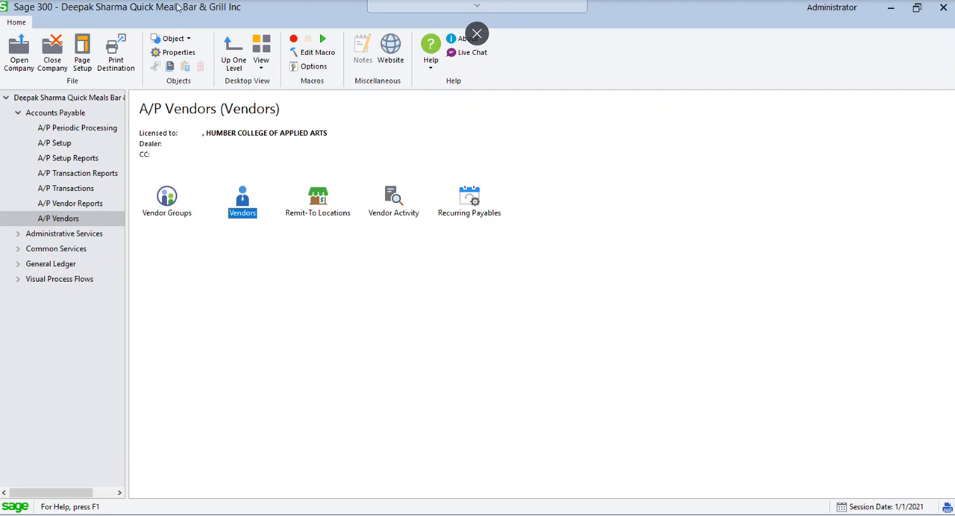
{"action": "mouse_move", "coordinate": [397, 9]}
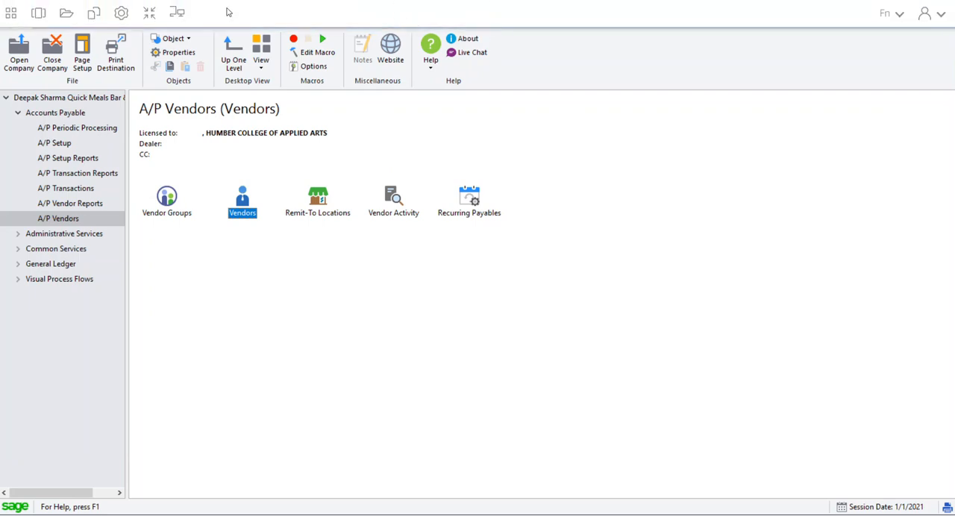
{"action": "left_click", "coordinate": [149, 12]}
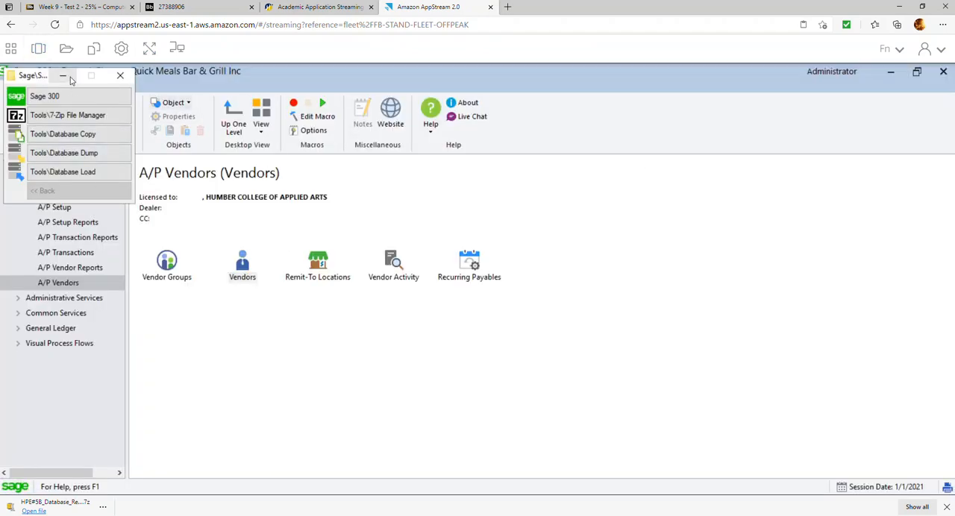
{"action": "left_click", "coordinate": [394, 342]}
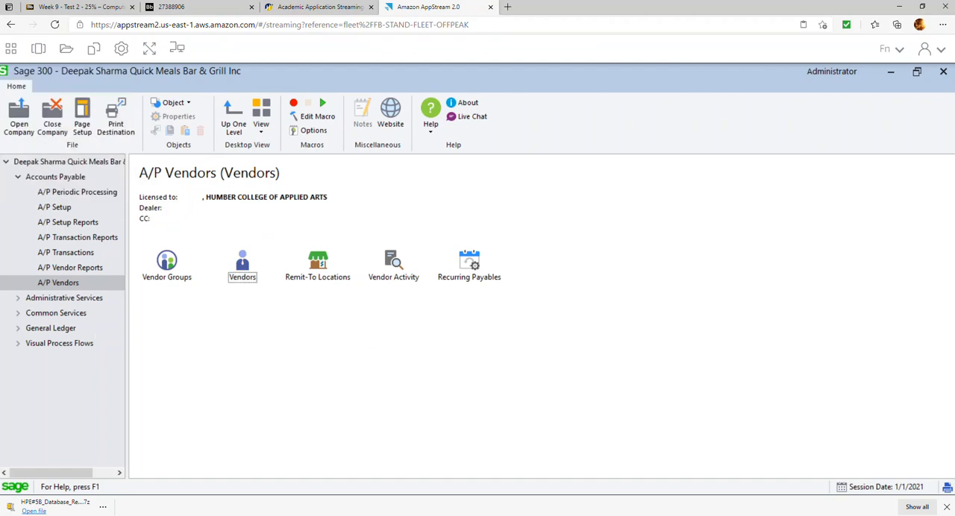
{"action": "left_click_drag", "start_coordinate": [97, 71], "coordinate": [127, 80]}
{"action": "double_click", "coordinate": [126, 79]}
Reopen the Quick Meals Bar & Grill Inc company with session date 1/31/2021 and dismiss the reminder list.
{"action": "left_click", "coordinate": [20, 116]}
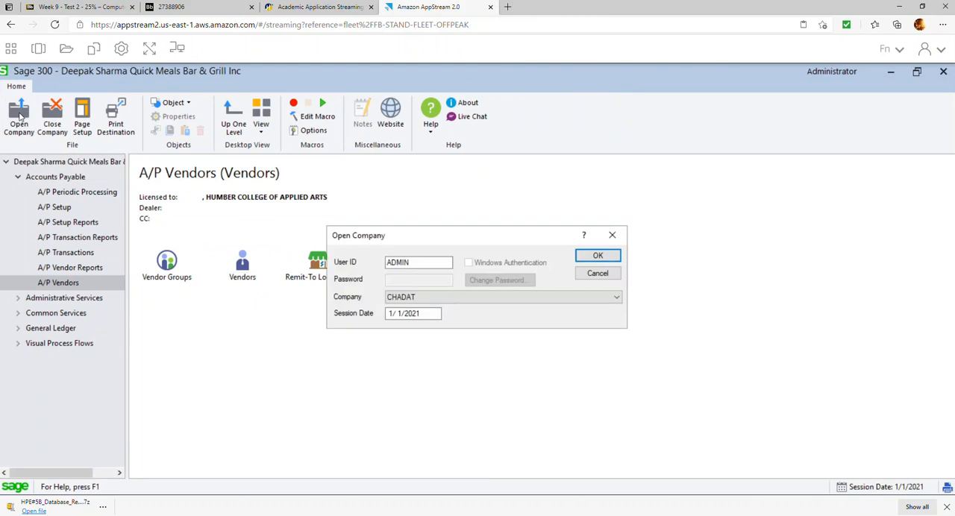
{"action": "left_click", "coordinate": [458, 299]}
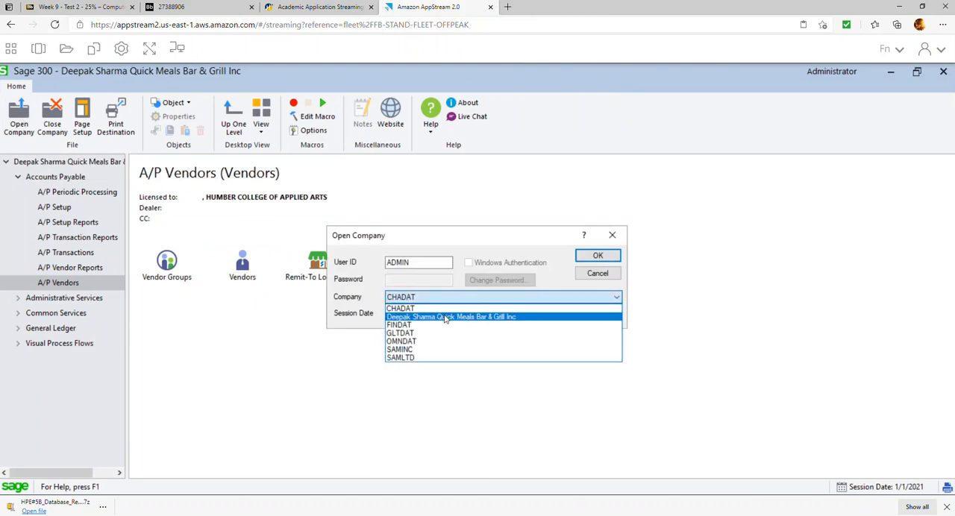
{"action": "left_click", "coordinate": [447, 317]}
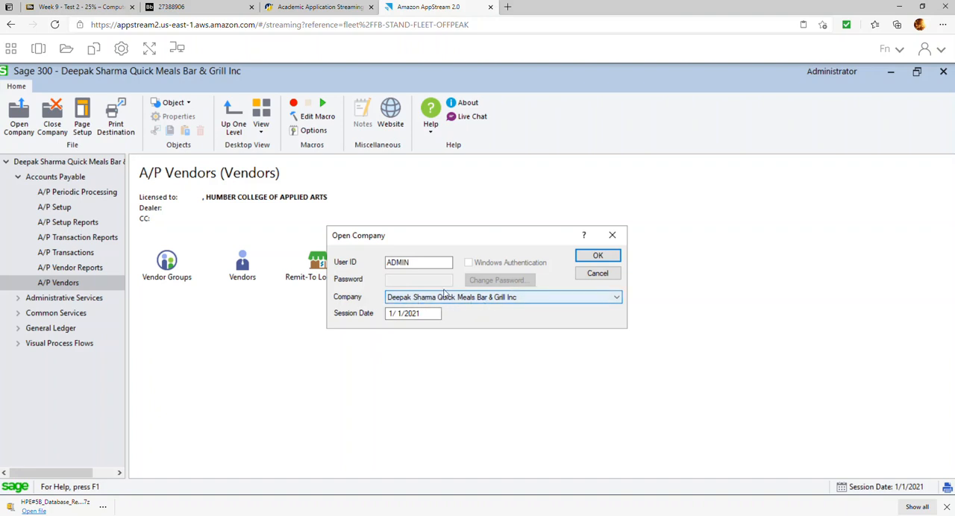
{"action": "left_click", "coordinate": [440, 314]}
{"action": "left_click_drag", "start_coordinate": [441, 314], "coordinate": [337, 315]}
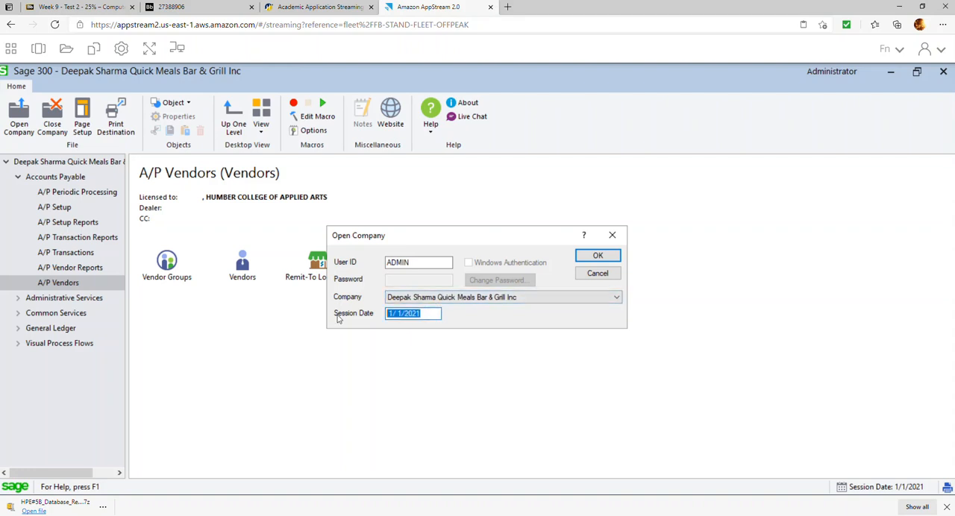
{"action": "type", "text": "01/"}
{"action": "type", "text": "31/20"}
{"action": "type", "text": "21"}
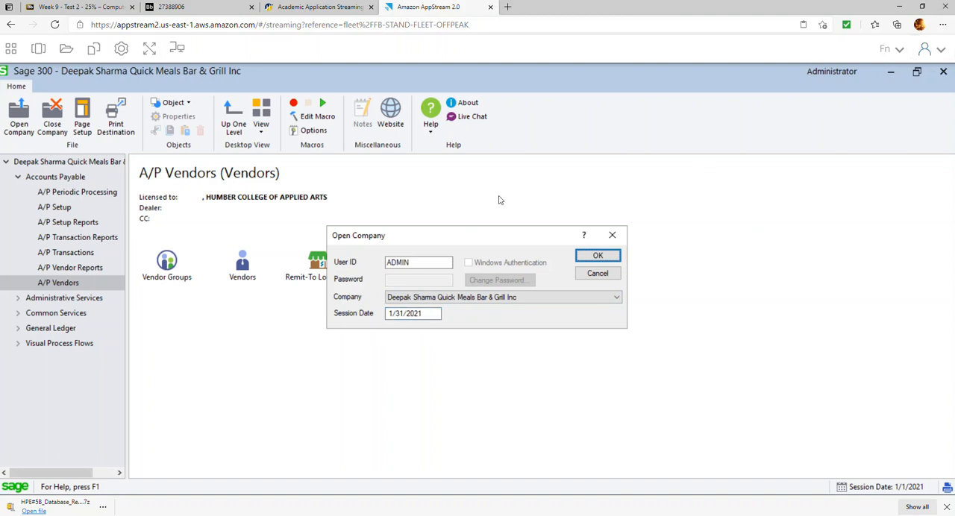
{"action": "left_click", "coordinate": [587, 258]}
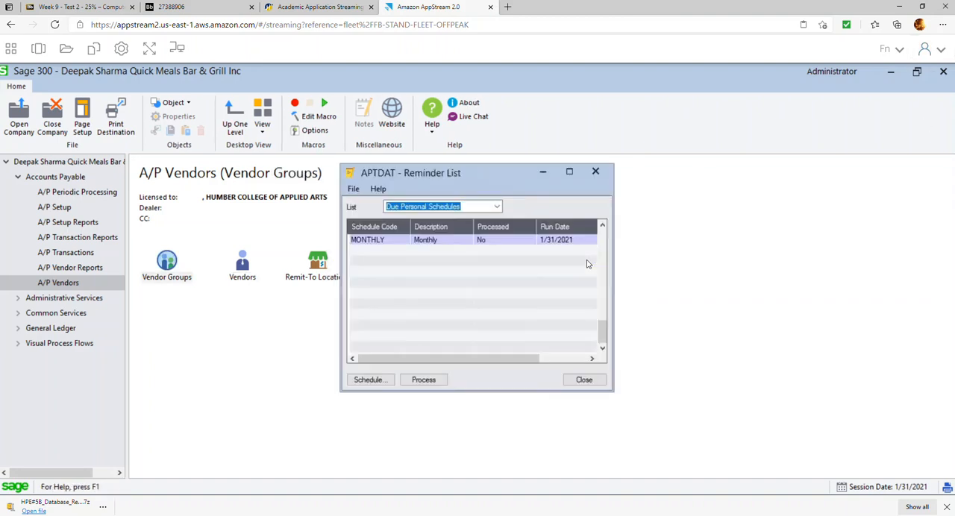
{"action": "left_click", "coordinate": [585, 380]}
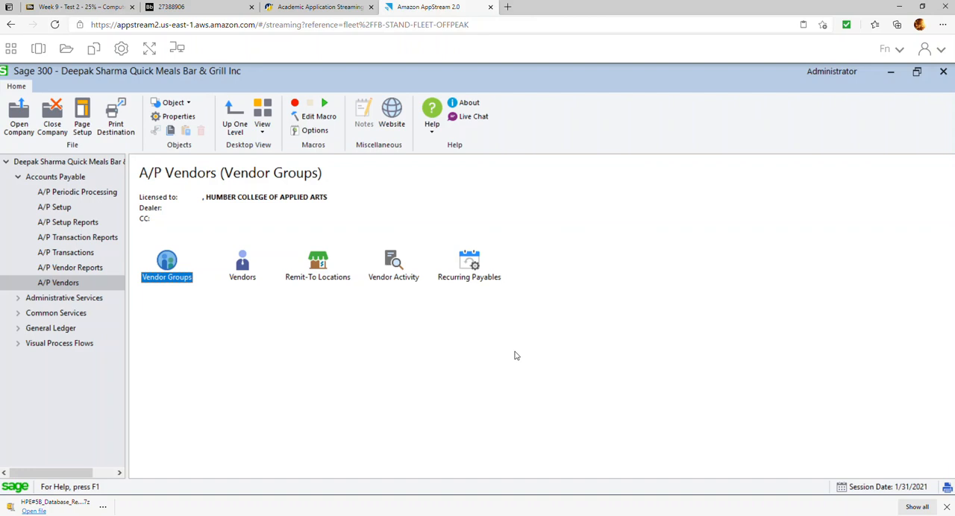
Create a new A/P invoice batch with the description Jan Transactions.
{"action": "left_click", "coordinate": [75, 254]}
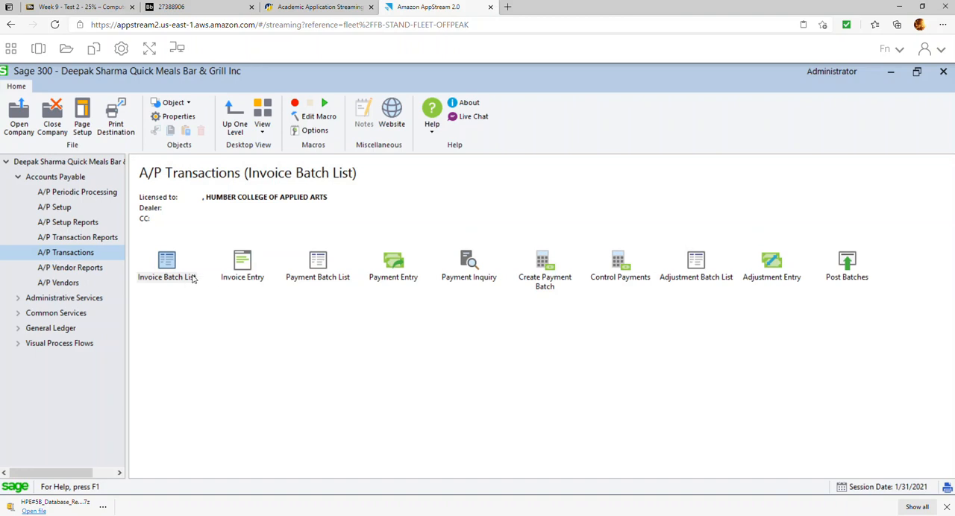
{"action": "double_click", "coordinate": [168, 271]}
{"action": "left_click", "coordinate": [333, 391]}
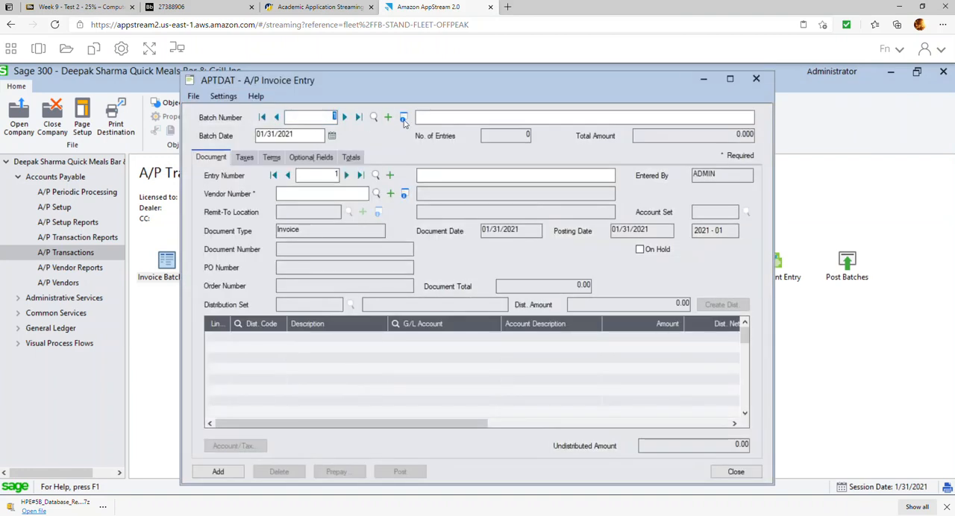
{"action": "type", "text": "Jan"}
{"action": "type", "text": "snac"}
{"action": "key", "text": "BackSpace"}
{"action": "key", "text": "BackSpace"}
{"action": "key", "text": "BackSpace"}
{"action": "key", "text": "BackSpace"}
{"action": "type", "text": "nsactions"}
Assign vendor 0002 Costco Business Centre to the first invoice entry and set its document date to 01/01/2021.
{"action": "left_click", "coordinate": [549, 173]}
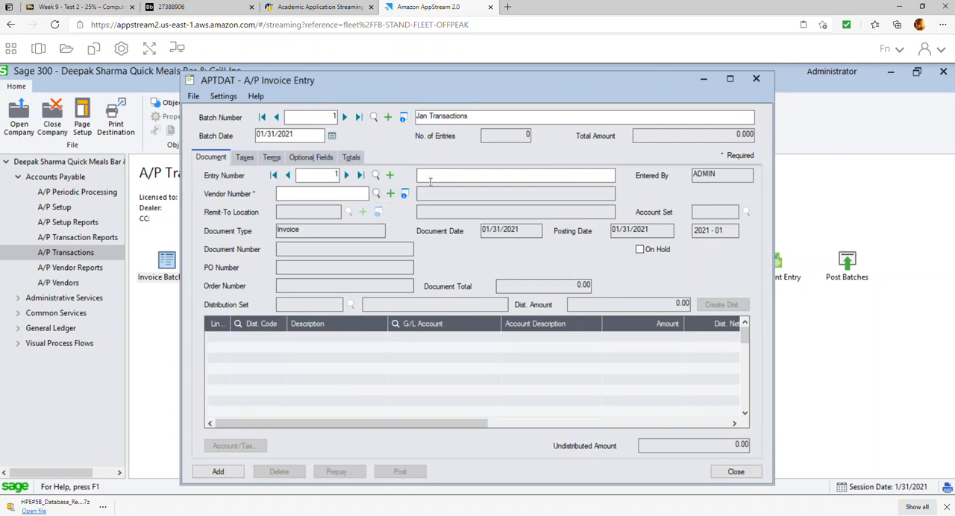
{"action": "left_click", "coordinate": [376, 194]}
{"action": "double_click", "coordinate": [166, 255]}
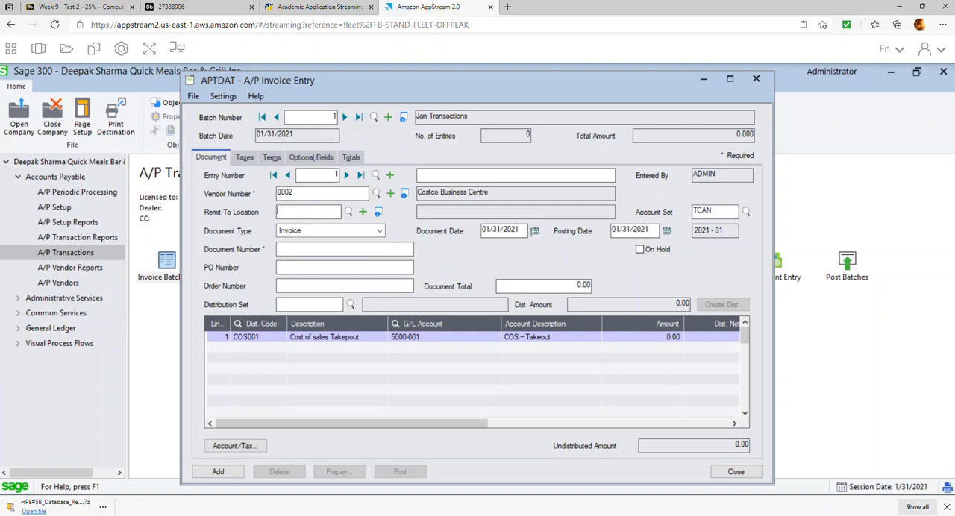
{"action": "left_click", "coordinate": [534, 231]}
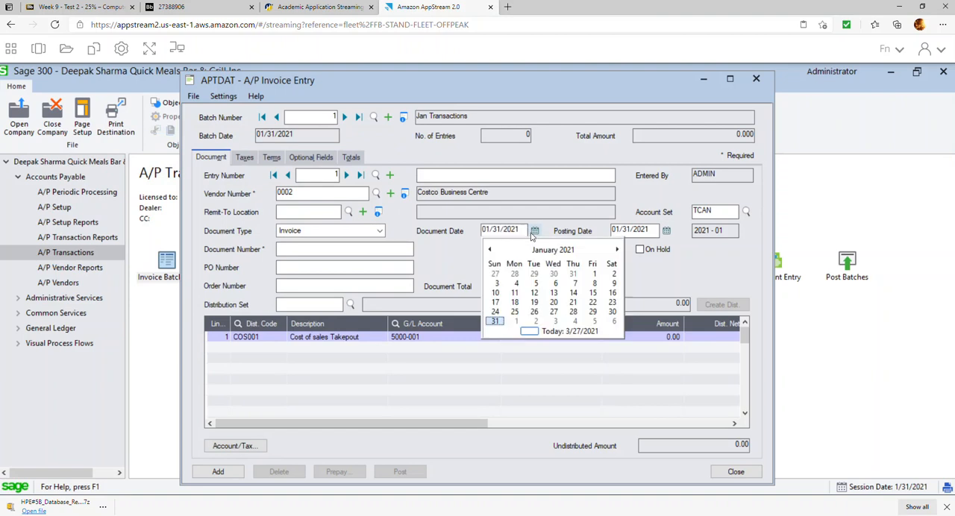
{"action": "left_click", "coordinate": [590, 275]}
Set the Costco invoice's document number to 1000121.
{"action": "left_click", "coordinate": [342, 252]}
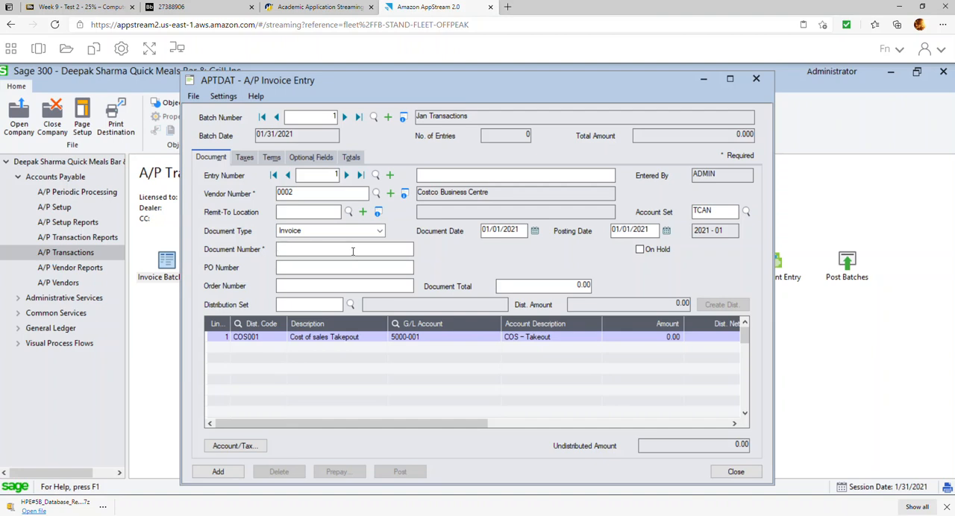
{"action": "type", "text": "4598"}
{"action": "key", "text": "Tab"}
Set the Costco invoice's document total to 565.00 and proceed to its distribution lines.
{"action": "key", "text": "Tab"}
{"action": "double_click", "coordinate": [320, 250]}
{"action": "type", "text": "10"}
{"action": "key", "text": "BackSpace"}
{"action": "key", "text": "BackSpace"}
{"action": "type", "text": "121"}
{"action": "key", "text": "Tab"}
{"action": "key", "text": "Tab"}
{"action": "key", "text": "Tab"}
{"action": "type", "text": "565"}
{"action": "key", "text": "Tab"}
{"action": "key", "text": "Tab"}
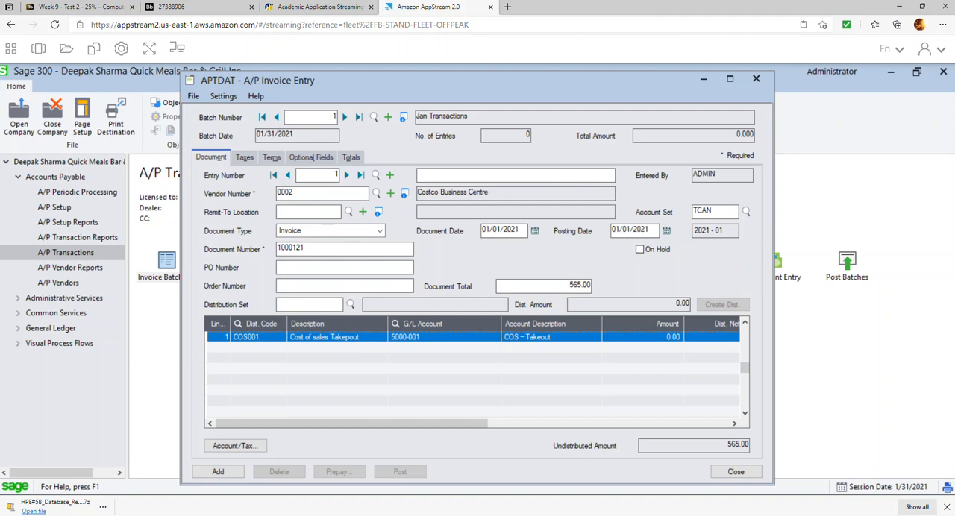
Change the G/L account of the first distribution line to 1600 Furniture and Fixture.
{"action": "left_click", "coordinate": [457, 336]}
{"action": "left_click", "coordinate": [495, 336]}
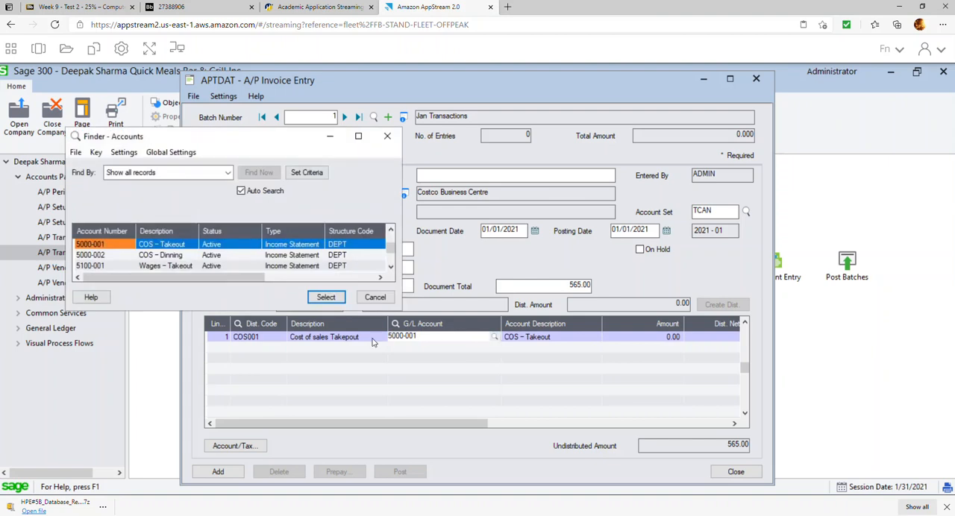
{"action": "left_click_drag", "start_coordinate": [402, 310], "coordinate": [563, 417]}
{"action": "scroll", "coordinate": [353, 301], "scroll_direction": "up", "scroll_amount": 7}
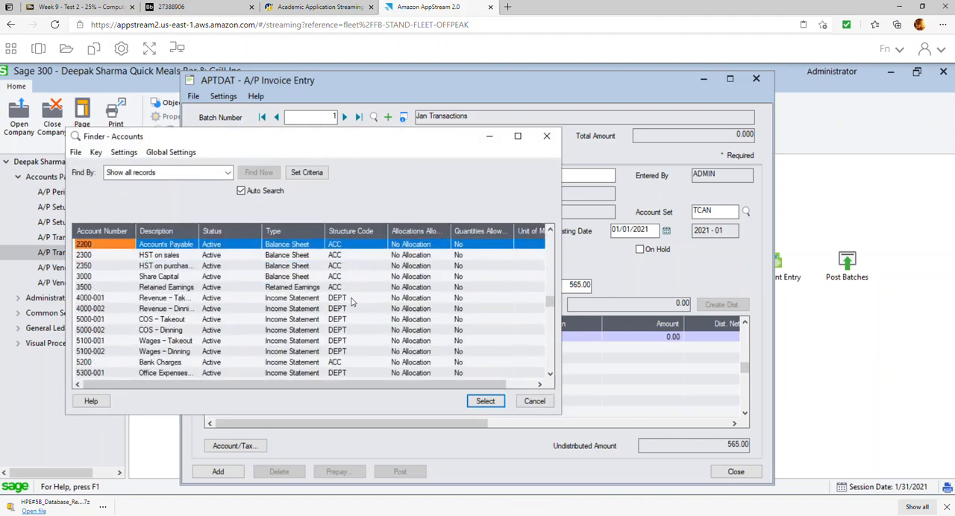
{"action": "scroll", "coordinate": [353, 301], "scroll_direction": "up", "scroll_amount": 5}
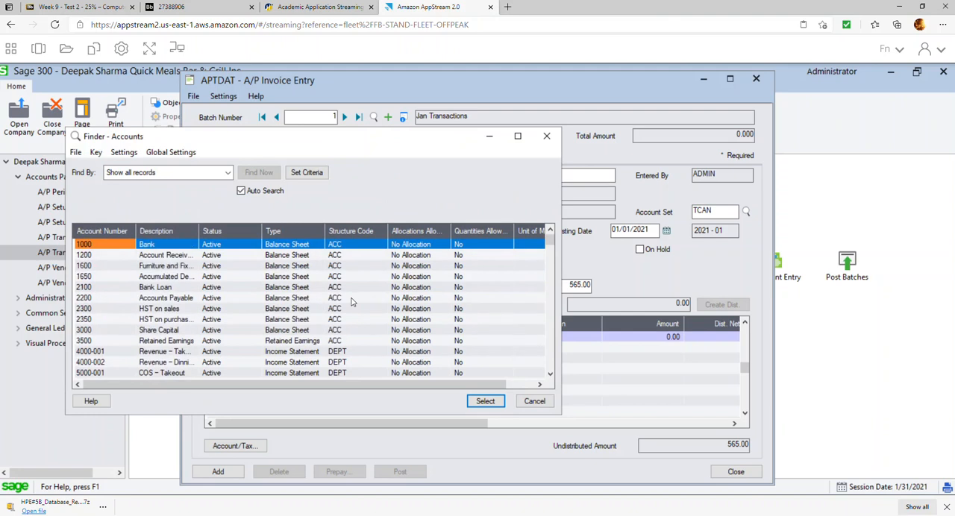
{"action": "double_click", "coordinate": [164, 267]}
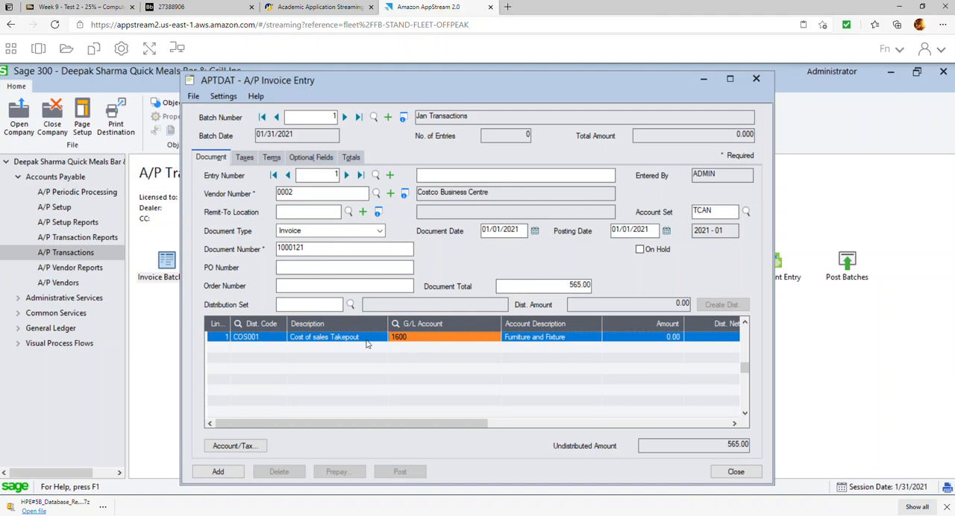
Clear the distribution code and description of the first line and set its amount to 500.00.
{"action": "left_click", "coordinate": [366, 339]}
{"action": "left_click", "coordinate": [366, 339]}
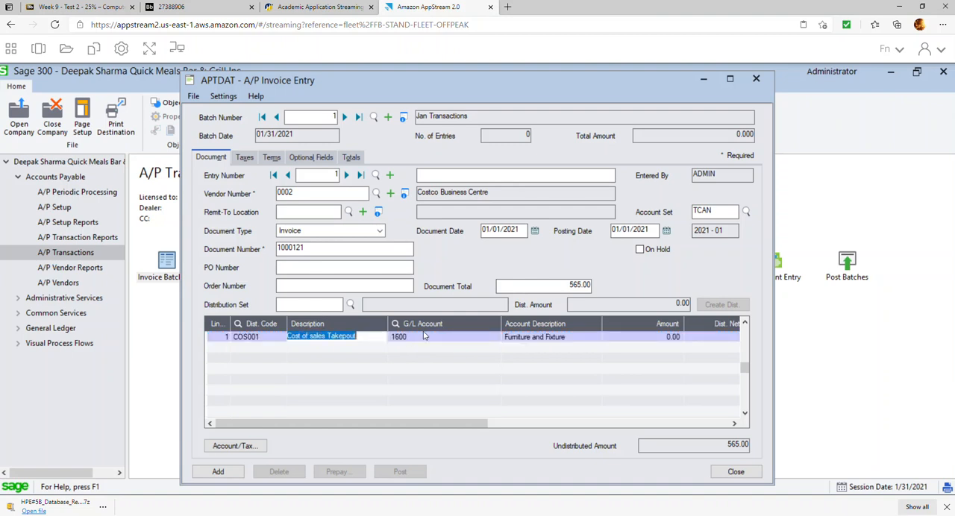
{"action": "key", "text": "Delete"}
{"action": "key", "text": "Tab"}
{"action": "key", "text": "Tab"}
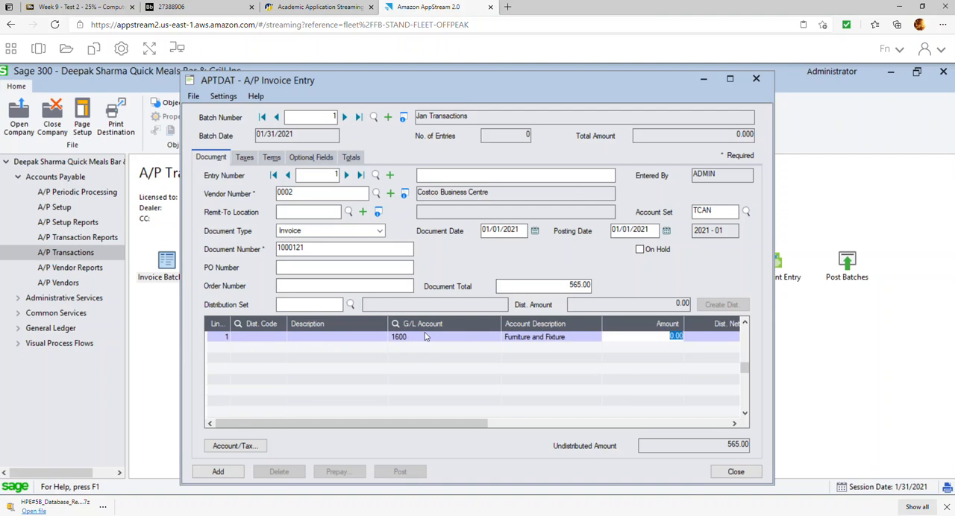
{"action": "type", "text": "50"}
{"action": "key", "text": "Return"}
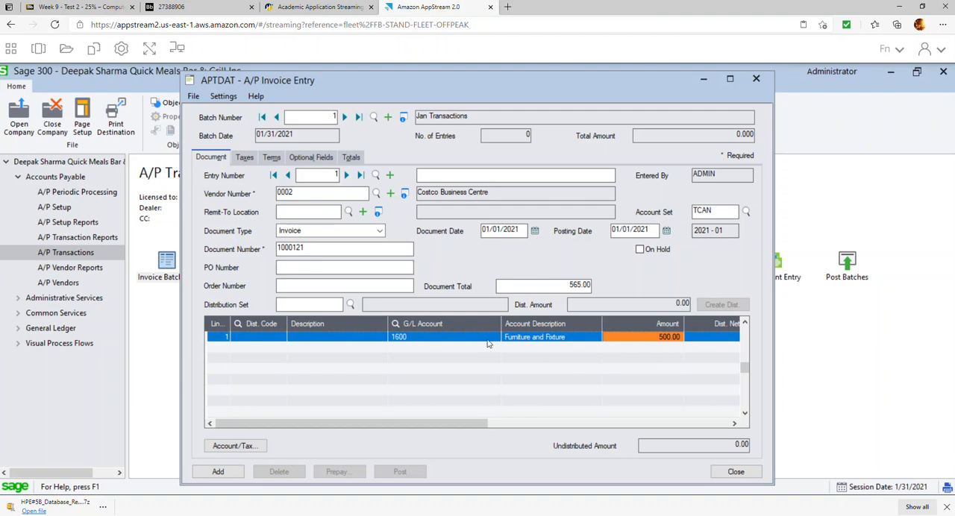
Check the Costco invoice's calculated taxes, totals and payment terms.
{"action": "left_click", "coordinate": [245, 156]}
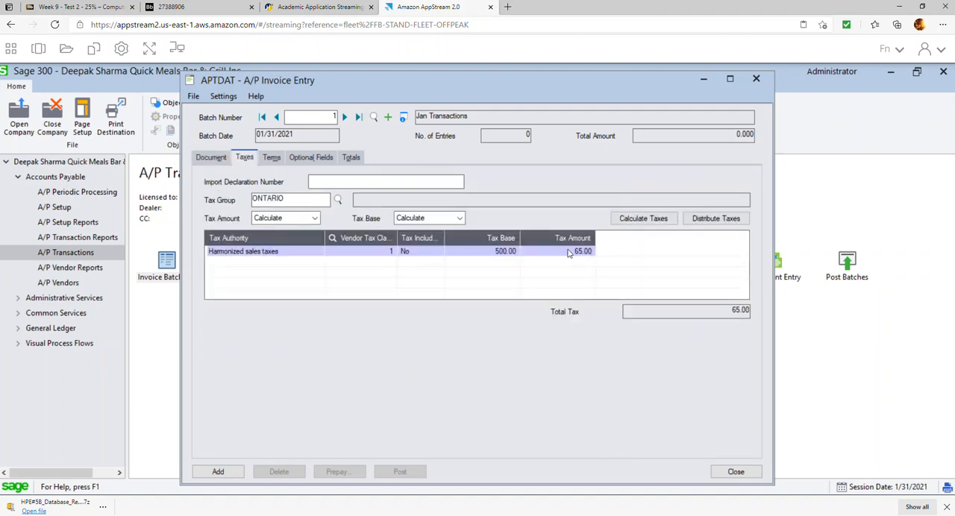
{"action": "left_click", "coordinate": [355, 158]}
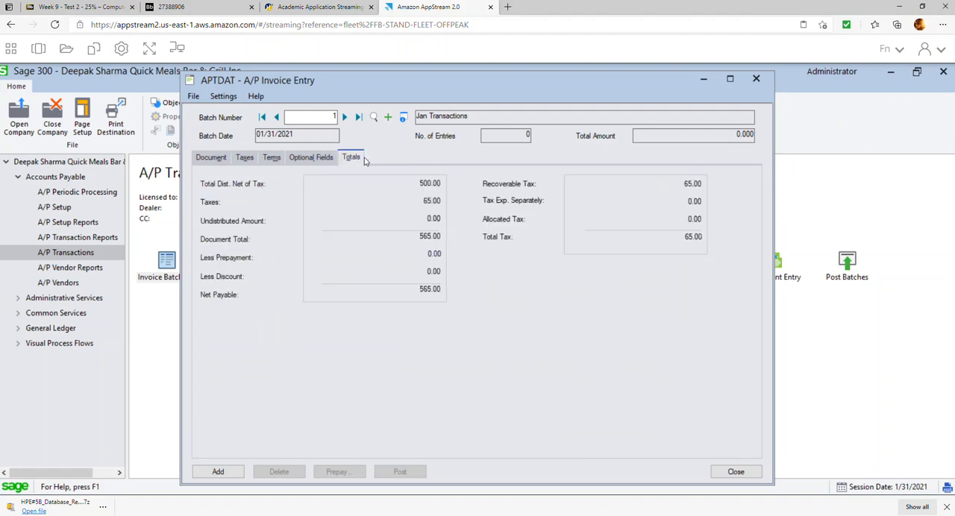
{"action": "left_click", "coordinate": [270, 160]}
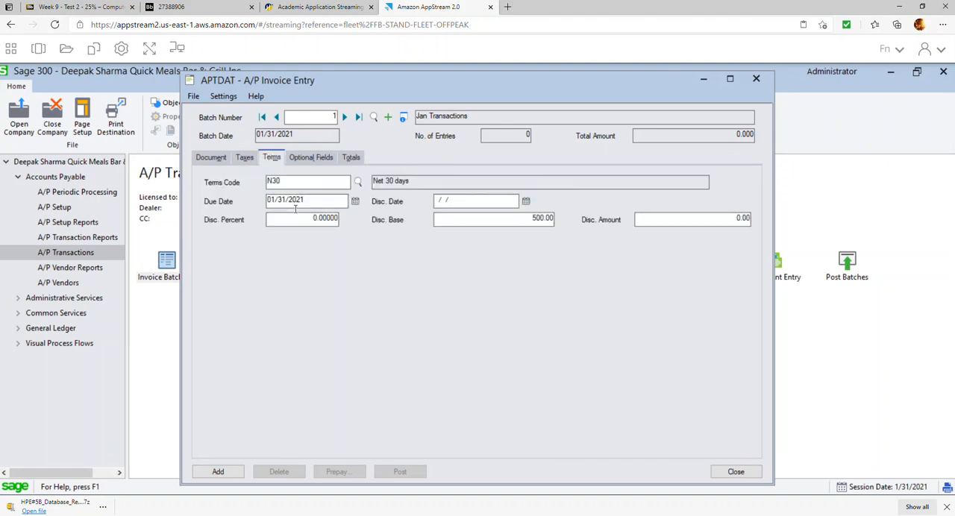
Set the Costco invoice's payment terms to N10 (Net 10 days) and add the entry to the batch.
{"action": "left_click", "coordinate": [358, 183]}
{"action": "double_click", "coordinate": [198, 255]}
{"action": "left_click", "coordinate": [291, 183]}
{"action": "left_click", "coordinate": [351, 158]}
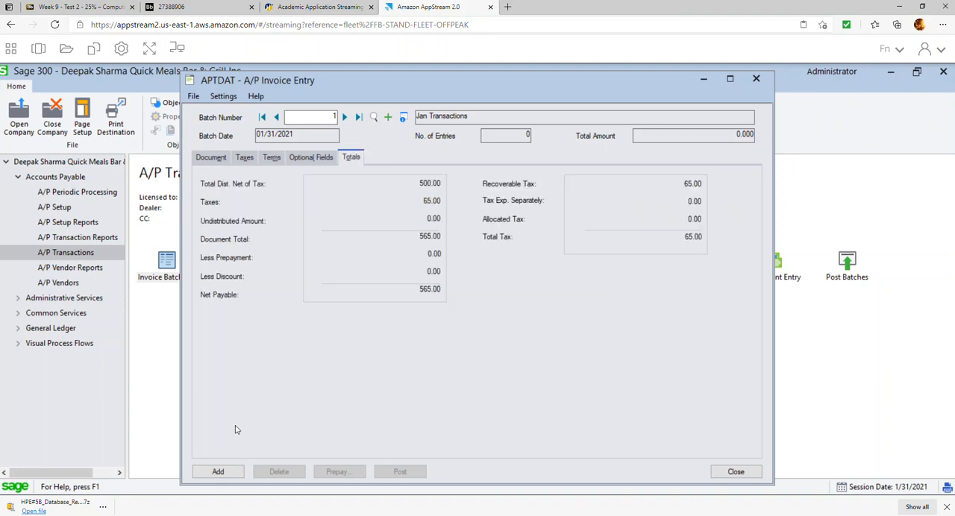
{"action": "left_click", "coordinate": [214, 472]}
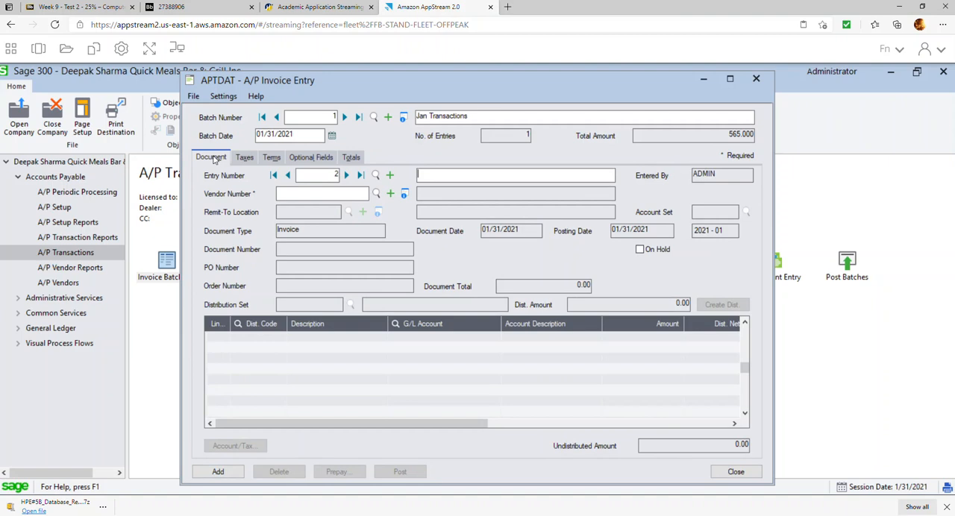
Start the second invoice entry for vendor 0001 Gordon Food services with a document date of 01/02/2021.
{"action": "left_click", "coordinate": [376, 193]}
{"action": "double_click", "coordinate": [248, 245]}
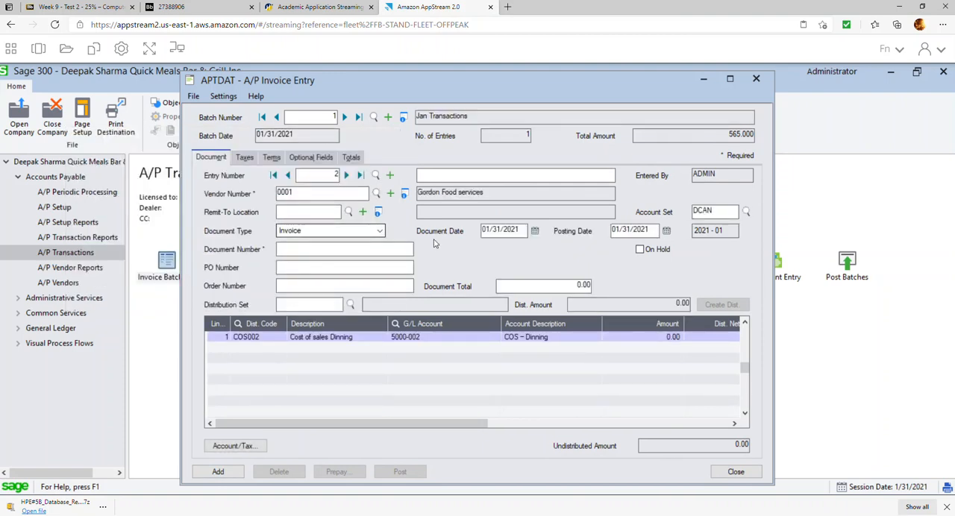
{"action": "left_click", "coordinate": [535, 231]}
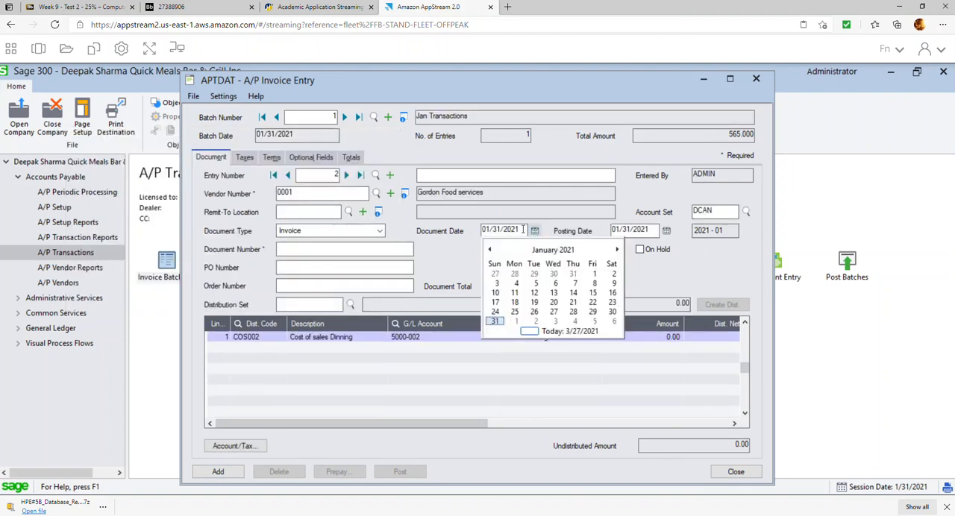
{"action": "left_click", "coordinate": [614, 273]}
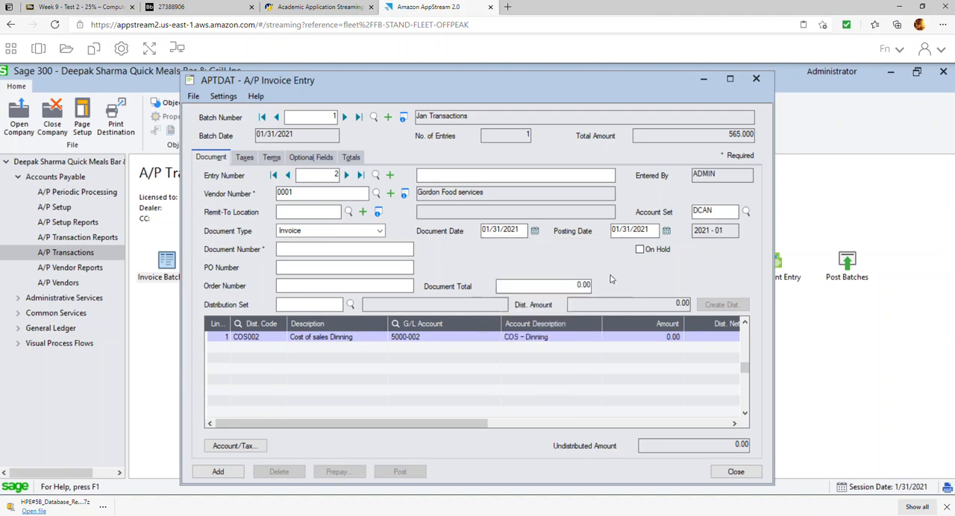
Enter document number 4598 and a document total of 1,130.00 for the Gordon Food services invoice.
{"action": "left_click", "coordinate": [362, 247]}
{"action": "type", "text": "4598"}
{"action": "left_click", "coordinate": [578, 288]}
{"action": "type", "text": "113"}
{"action": "left_click", "coordinate": [502, 356]}
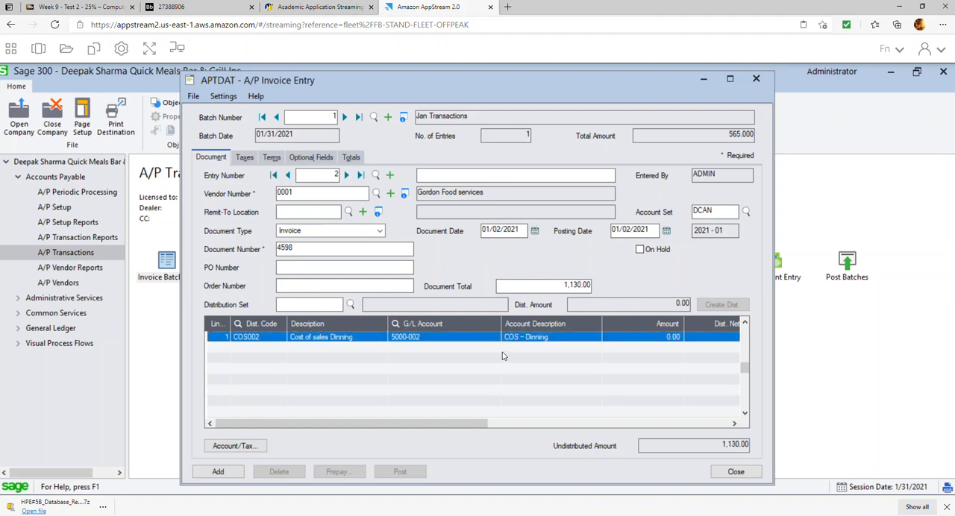
Change the first line's distribution code to COS001 (Cost of sales Takeout) and set its amount to 1,000.00.
{"action": "left_click", "coordinate": [580, 342]}
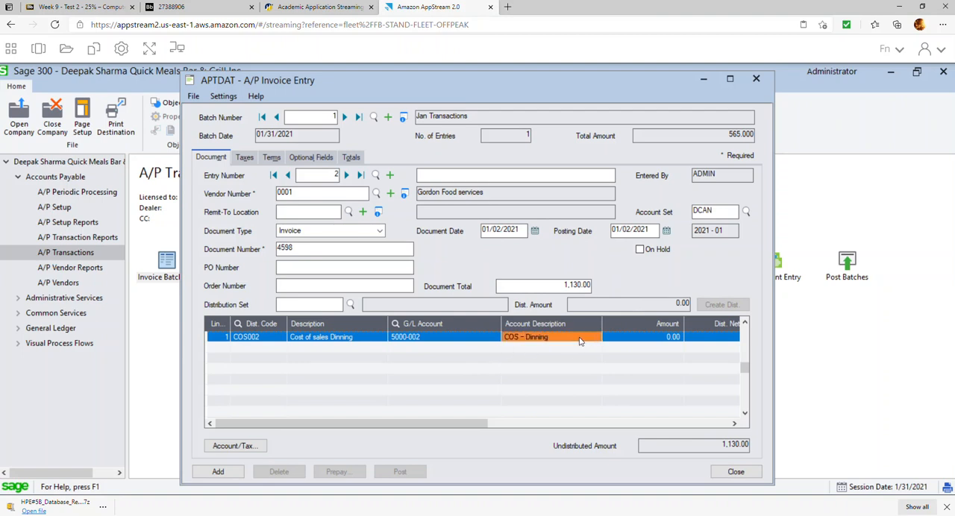
{"action": "left_click", "coordinate": [280, 342]}
{"action": "left_click", "coordinate": [281, 337]}
{"action": "double_click", "coordinate": [117, 245]}
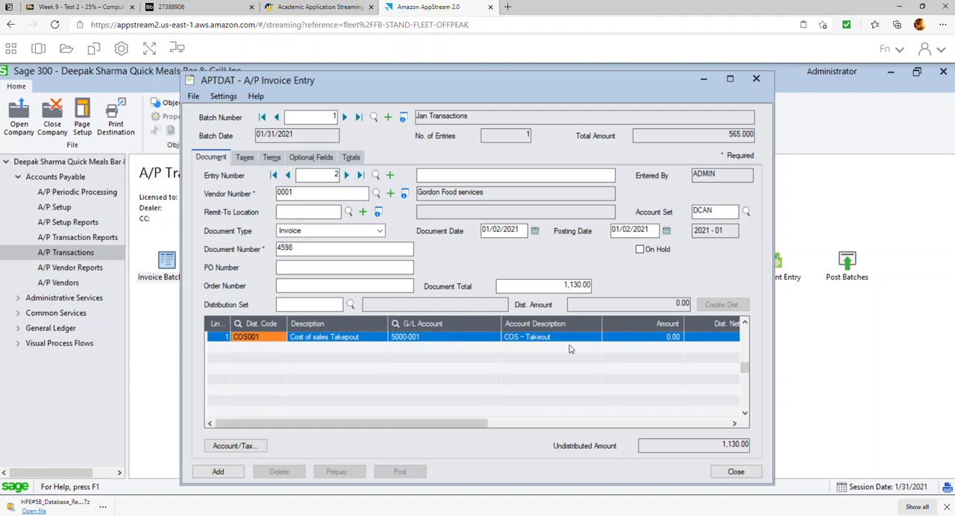
{"action": "left_click", "coordinate": [670, 340]}
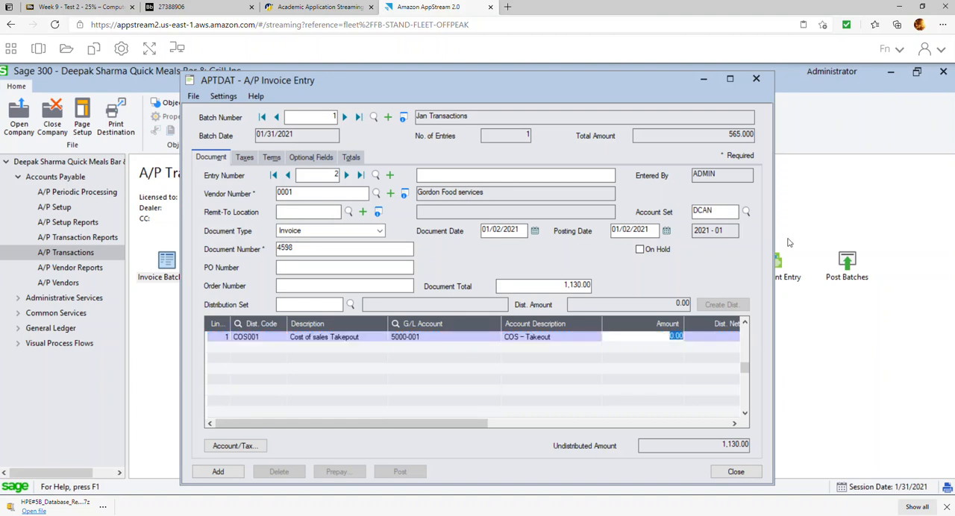
{"action": "type", "text": "1000"}
{"action": "left_click", "coordinate": [656, 369]}
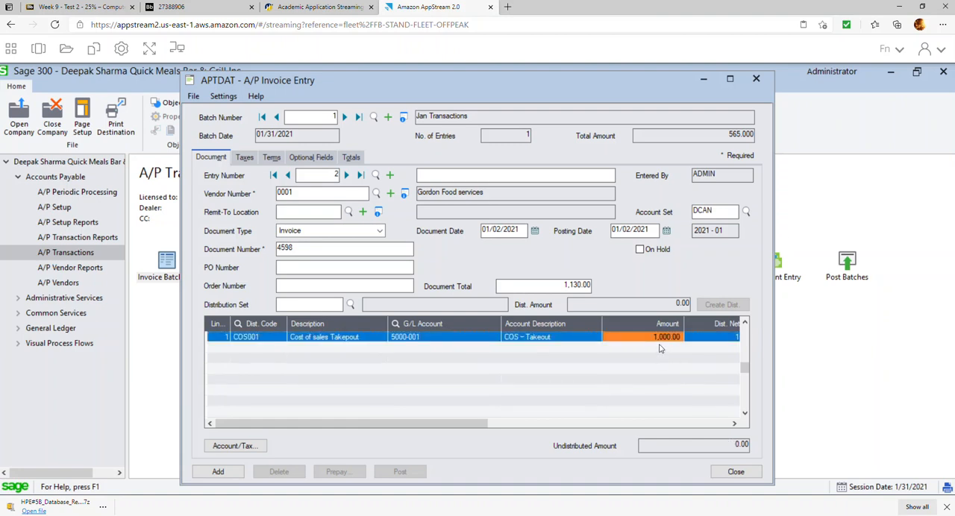
Set the Gordon Food services invoice's payment terms to N10 (Net 10 days) and add the entry to the batch.
{"action": "left_click", "coordinate": [250, 158]}
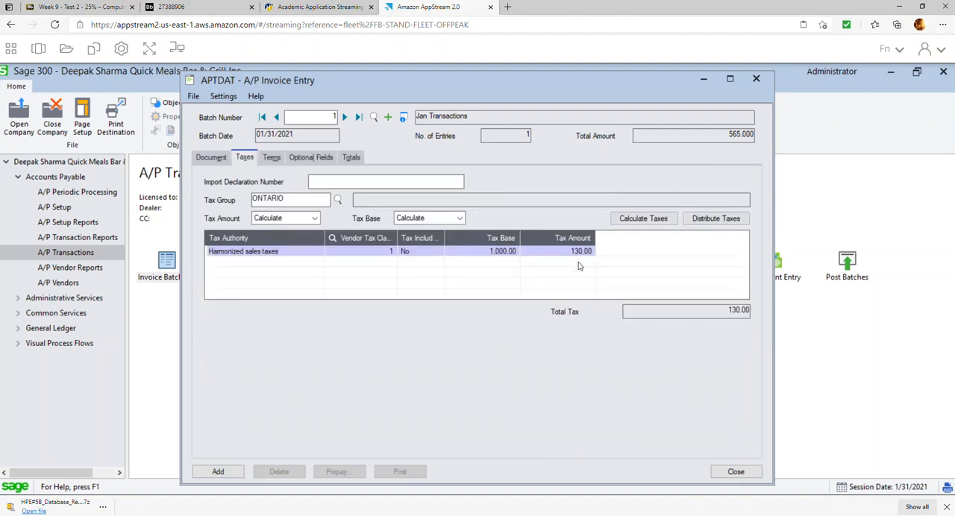
{"action": "left_click", "coordinate": [273, 158]}
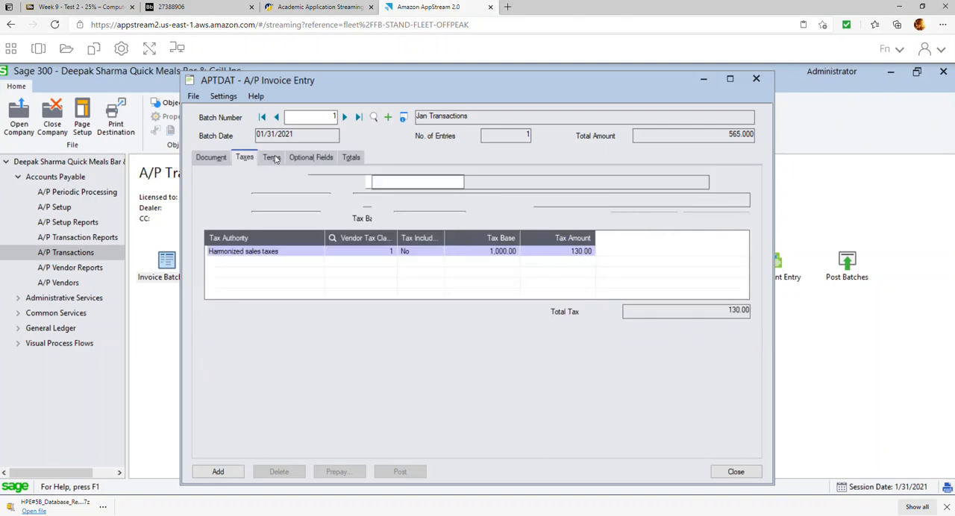
{"action": "left_click", "coordinate": [358, 182]}
{"action": "double_click", "coordinate": [158, 257]}
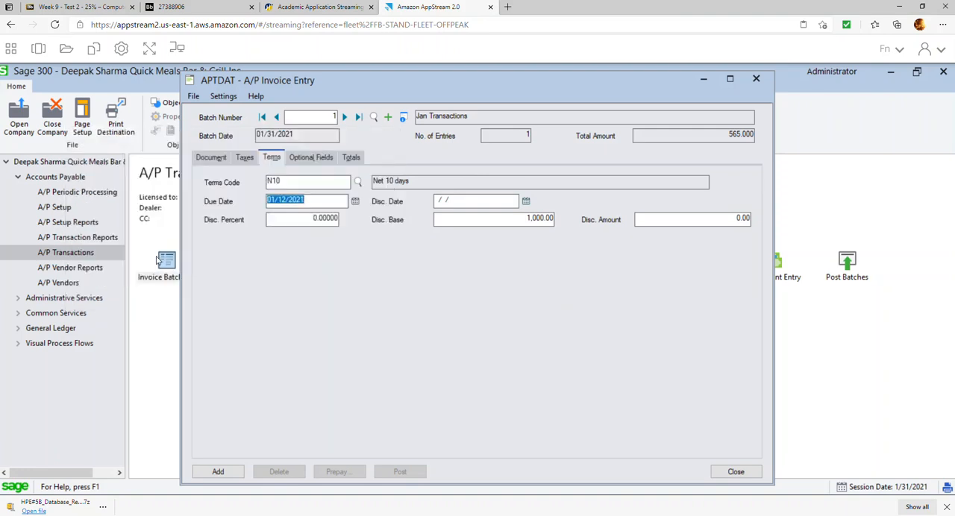
{"action": "left_click", "coordinate": [320, 159]}
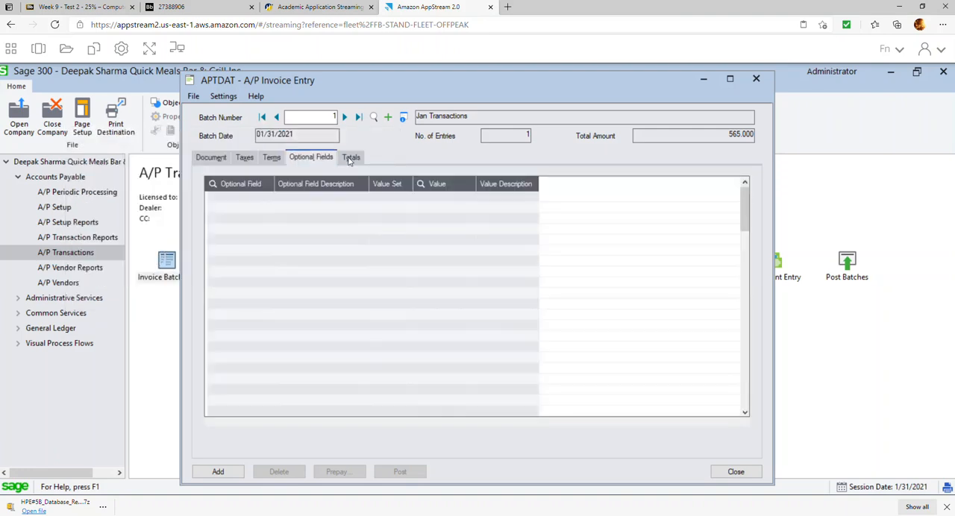
{"action": "left_click", "coordinate": [352, 160]}
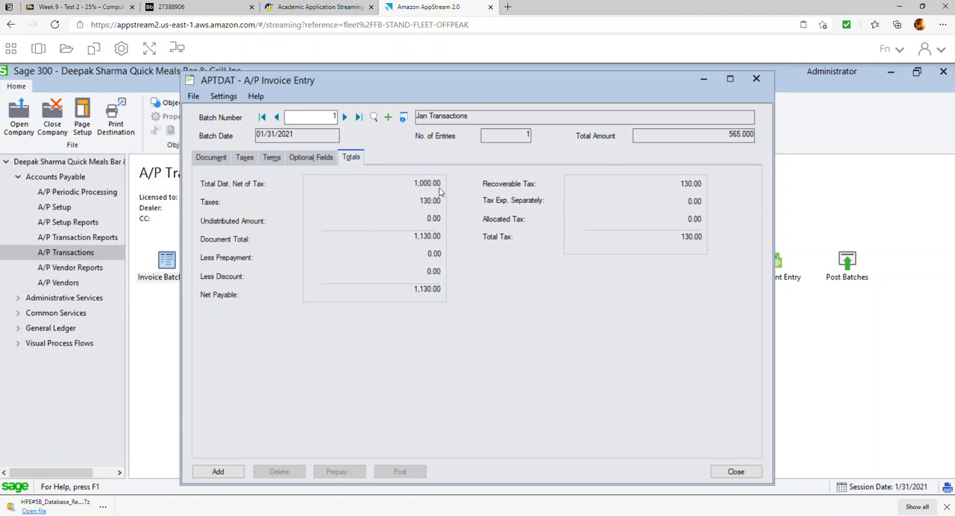
{"action": "left_click", "coordinate": [219, 470]}
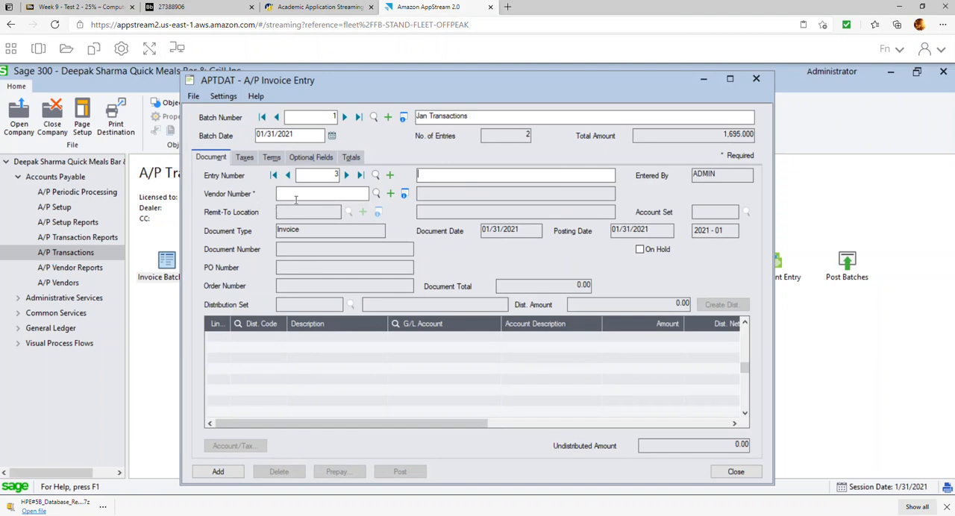
Start the third invoice entry for vendor 0002 Costco Business Centre with a document date of 01/15/2021.
{"action": "left_click", "coordinate": [376, 197]}
{"action": "double_click", "coordinate": [167, 255]}
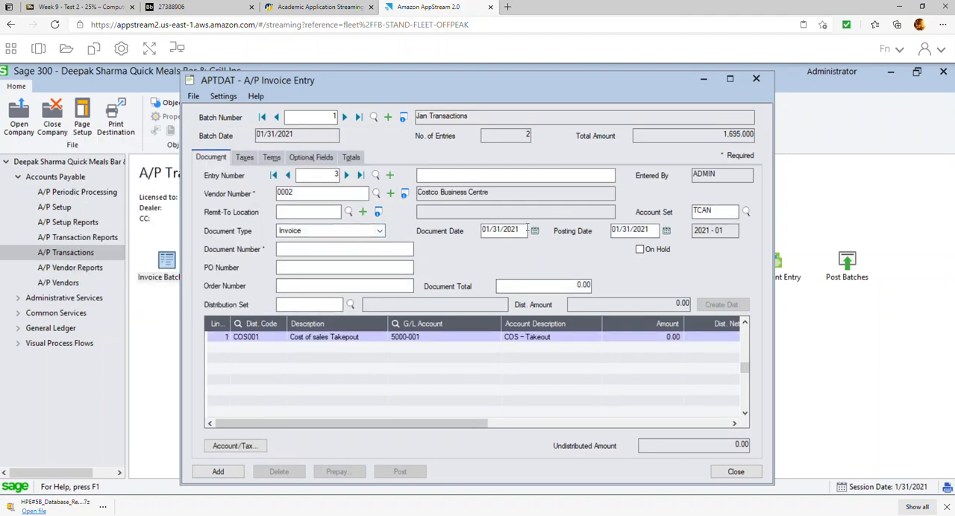
{"action": "left_click", "coordinate": [535, 230]}
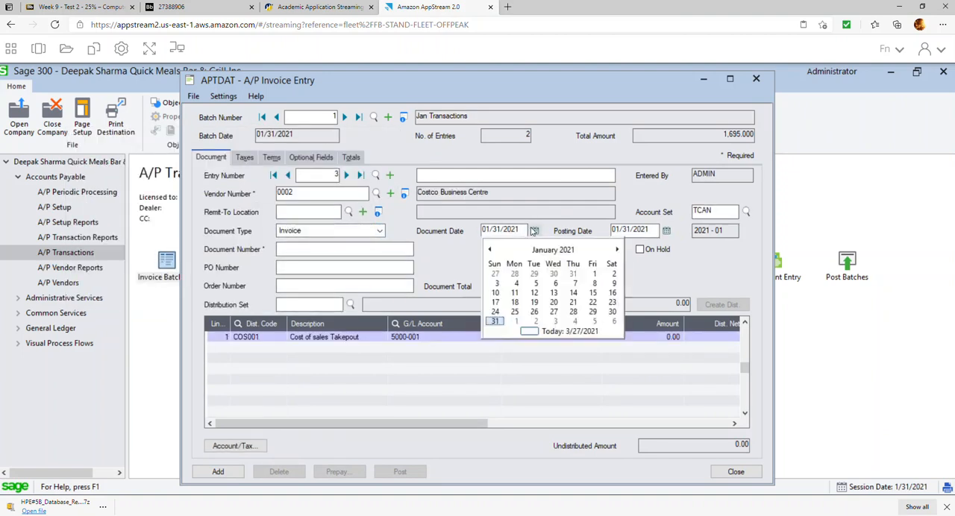
{"action": "left_click", "coordinate": [592, 293]}
Enter document number 123456 and a document total of 3,390.00 for the new Costco invoice.
{"action": "left_click", "coordinate": [327, 249]}
{"action": "type", "text": "123456"}
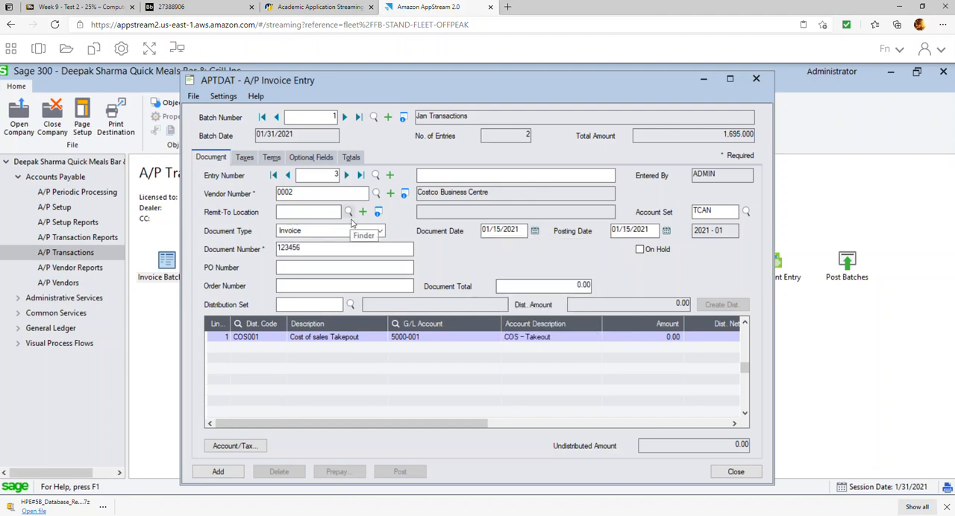
{"action": "left_click", "coordinate": [573, 287]}
{"action": "type", "text": "3,390"}
Check the tax-inclusive invoice total by calculating 3000 × 1.13 in Calculator, and return to the invoice.
{"action": "key", "text": "XF86Calculator"}
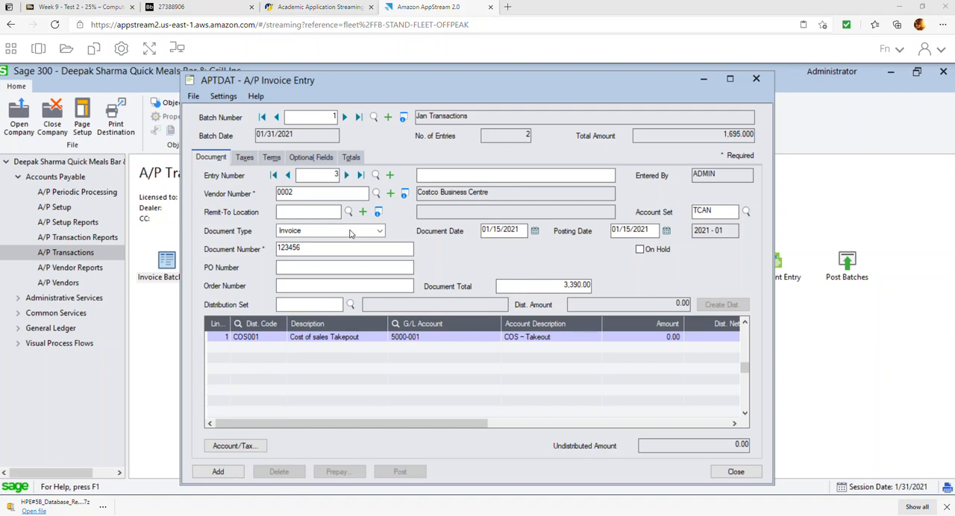
{"action": "type", "text": "3000"}
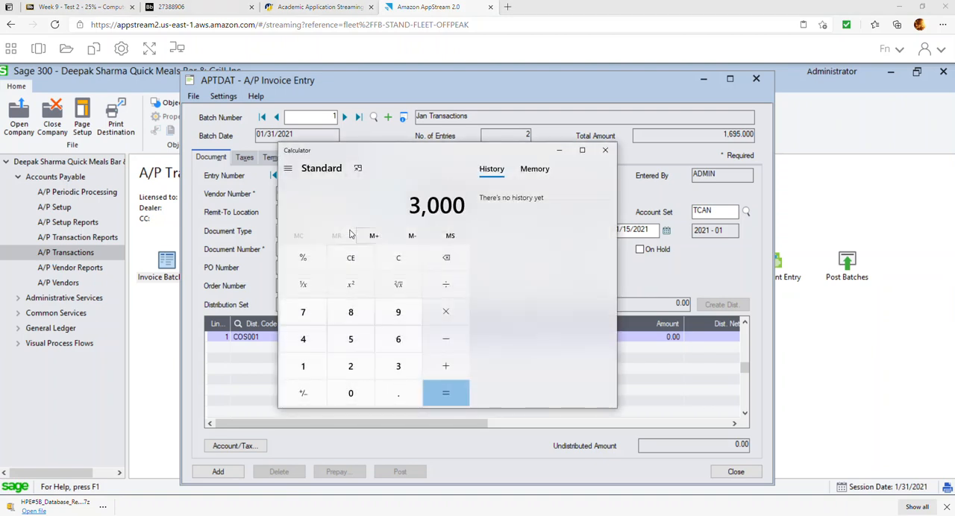
{"action": "type", "text": "*1.13"}
{"action": "key", "text": "Return"}
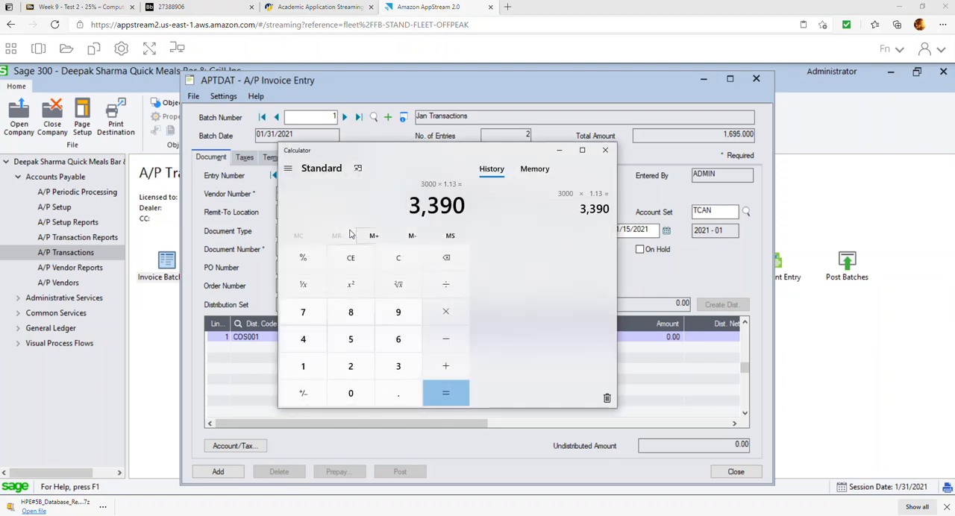
{"action": "left_click", "coordinate": [491, 94]}
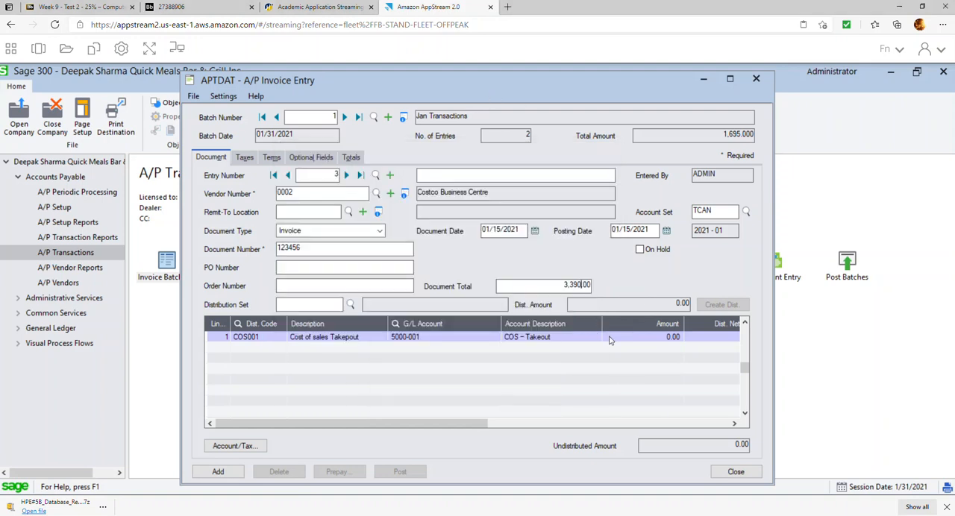
Clear the distribution code and description of the first line of the 01/15/2021 Costco invoice.
{"action": "left_click", "coordinate": [353, 342]}
{"action": "left_click", "coordinate": [264, 341]}
{"action": "key", "text": "Delete"}
{"action": "key", "text": "Tab"}
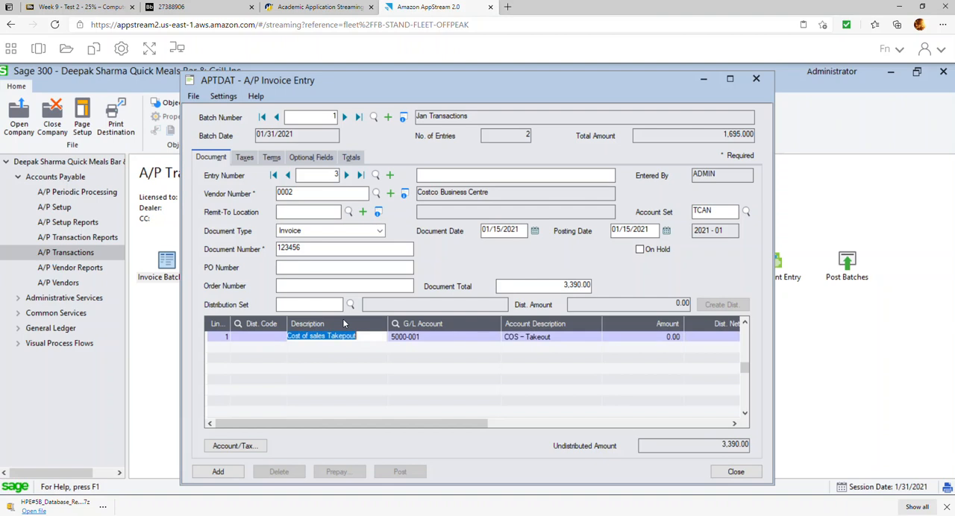
{"action": "key", "text": "Delete"}
{"action": "key", "text": "Tab"}
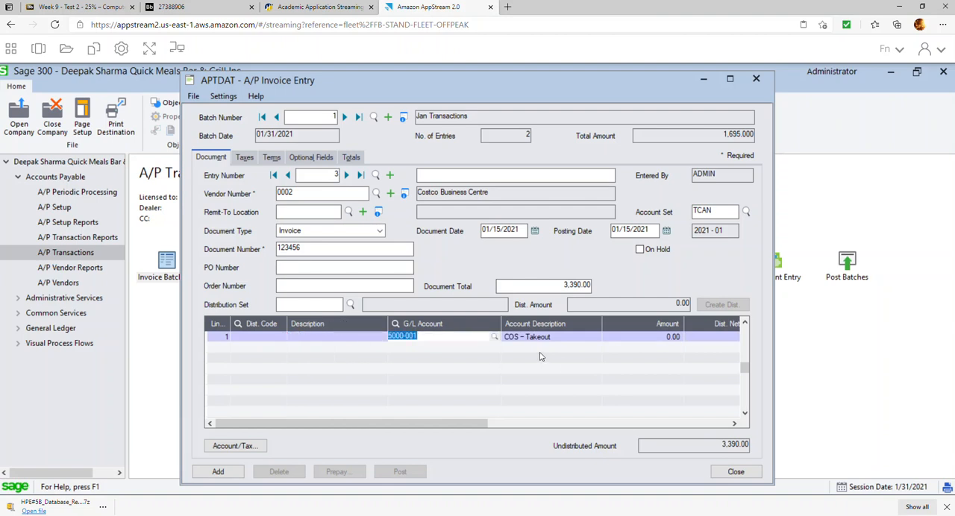
Set the line's G/L account to 1600 Furniture and Fixture and its amount to 3,000.00.
{"action": "left_click", "coordinate": [494, 336]}
{"action": "key", "text": "Up"}
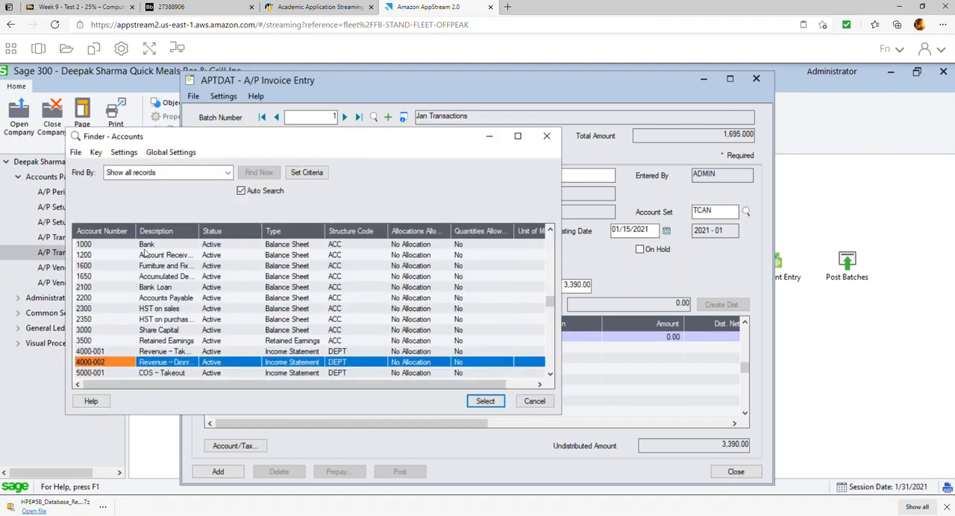
{"action": "left_click", "coordinate": [137, 267]}
{"action": "double_click", "coordinate": [137, 266]}
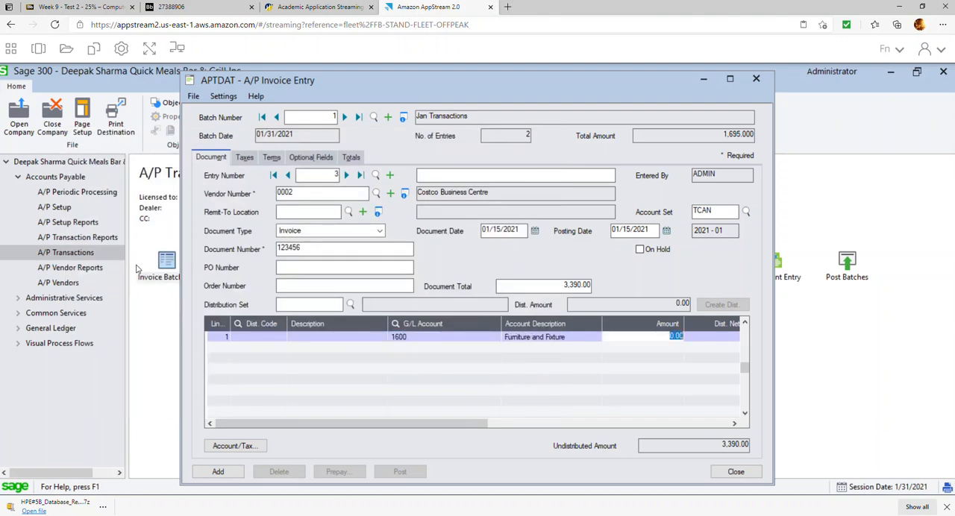
{"action": "type", "text": "3000"}
{"action": "key", "text": "Tab"}
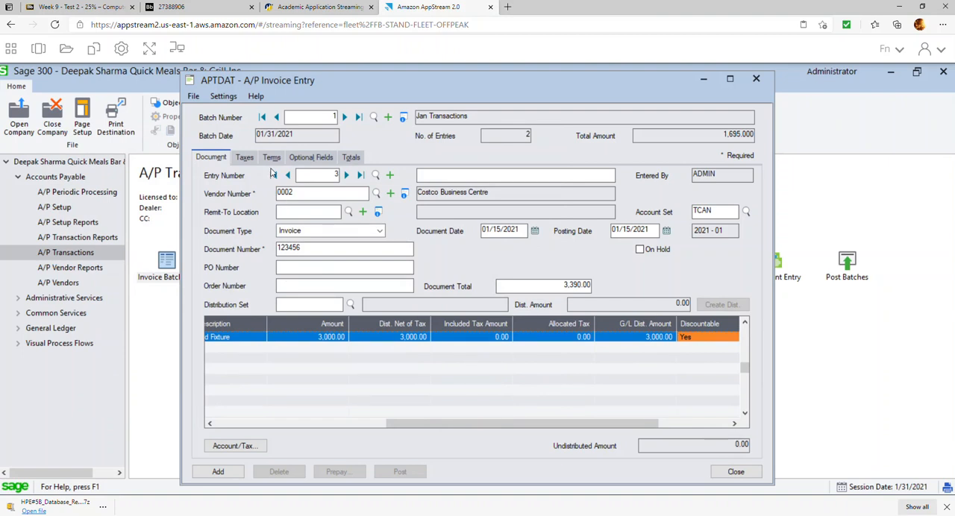
Set the Costco invoice's payment terms to 210N30 (2% discount on 10 days, Net 30 days) and add the entry to the batch.
{"action": "left_click", "coordinate": [246, 158]}
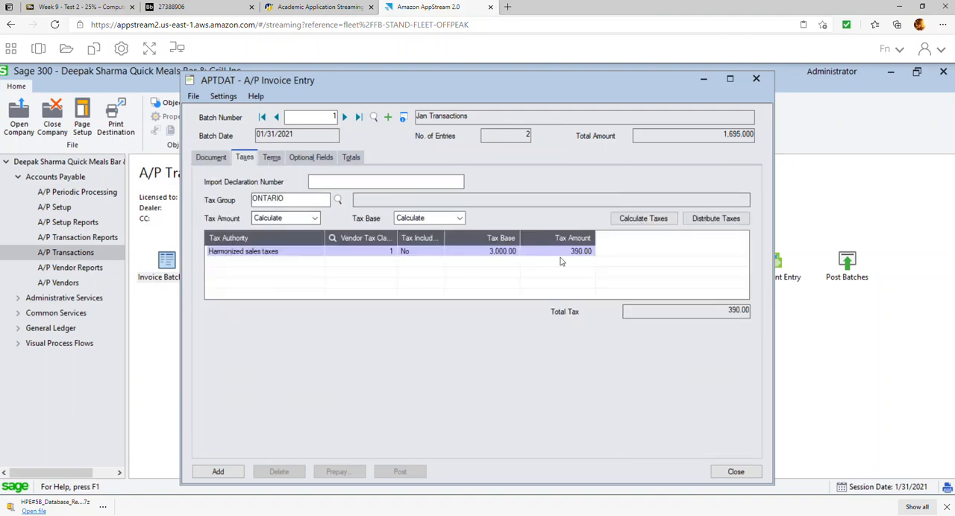
{"action": "left_click", "coordinate": [278, 162]}
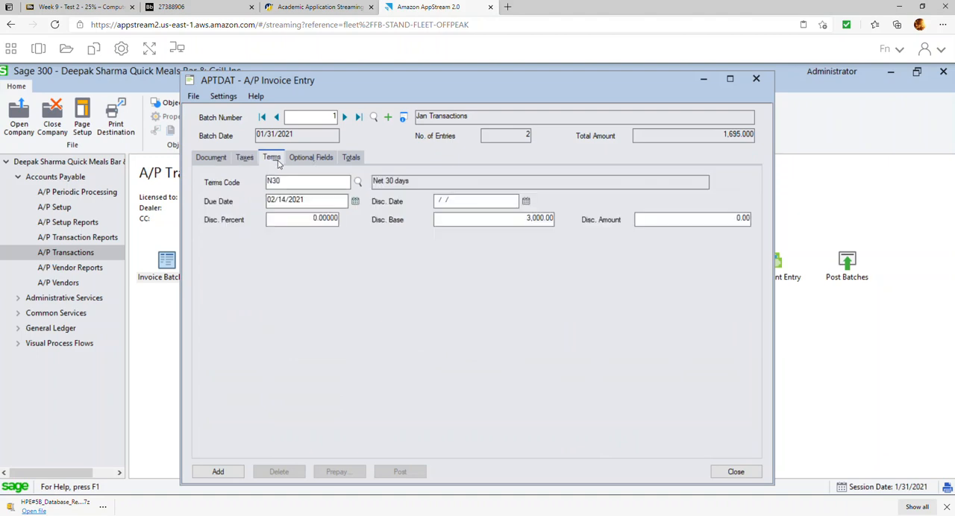
{"action": "left_click", "coordinate": [357, 183]}
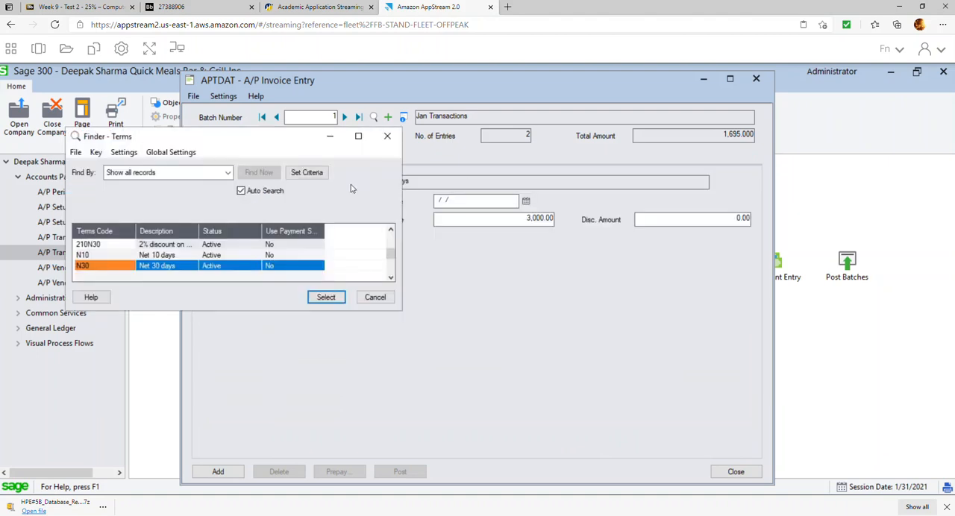
{"action": "double_click", "coordinate": [164, 246]}
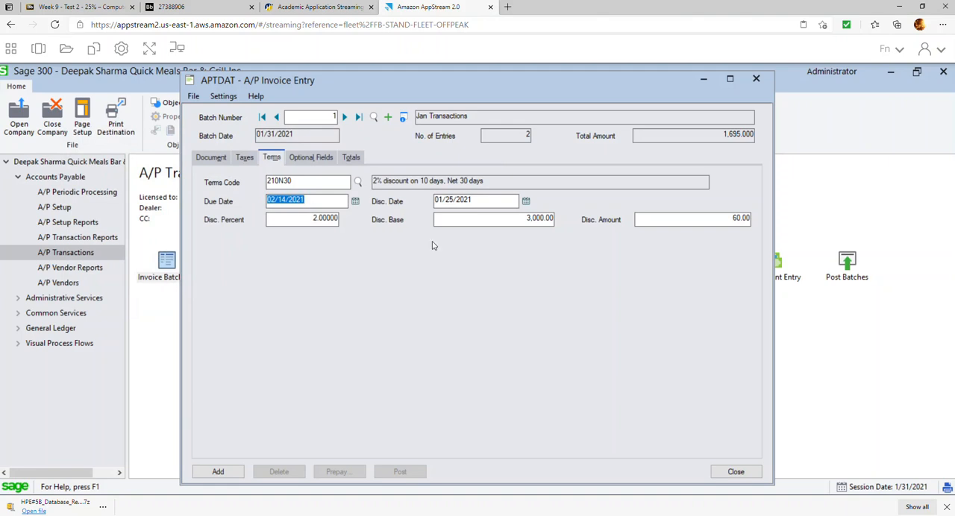
{"action": "left_click", "coordinate": [464, 221]}
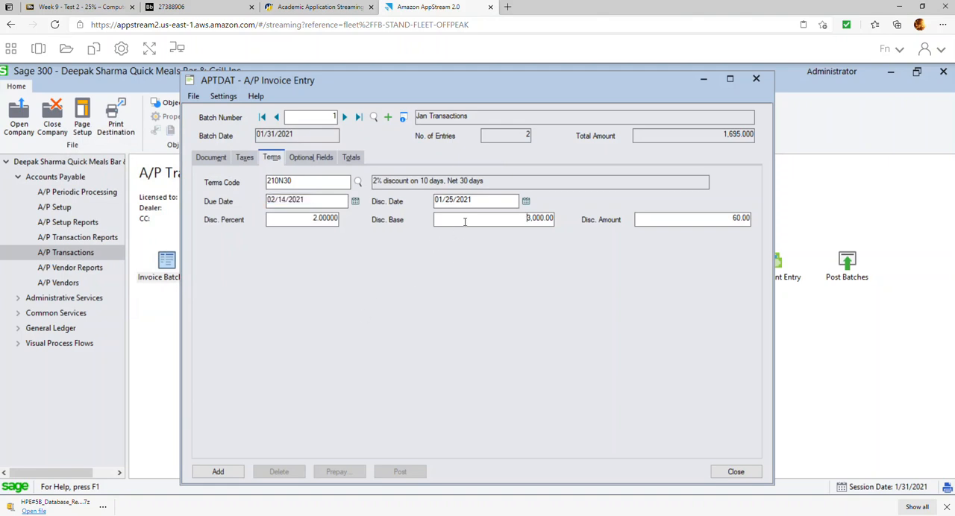
{"action": "left_click", "coordinate": [351, 158]}
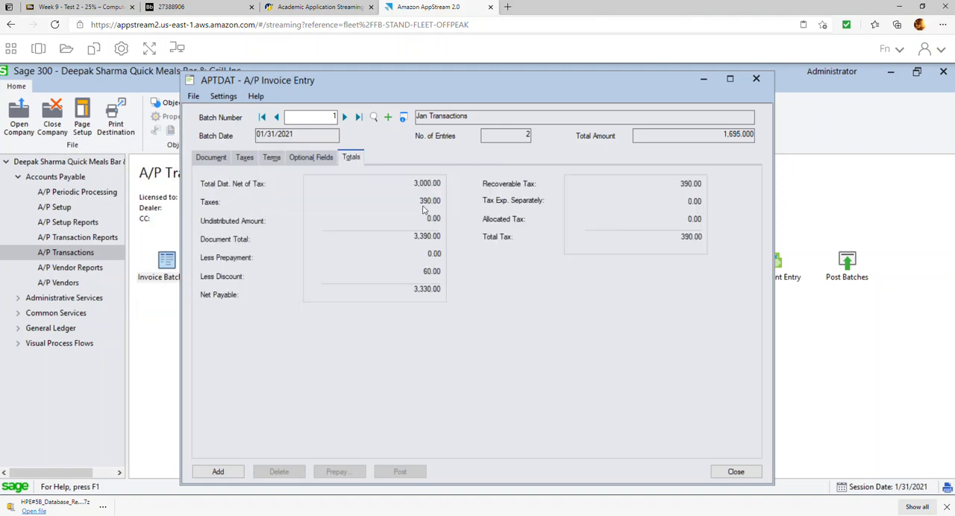
{"action": "left_click", "coordinate": [224, 474]}
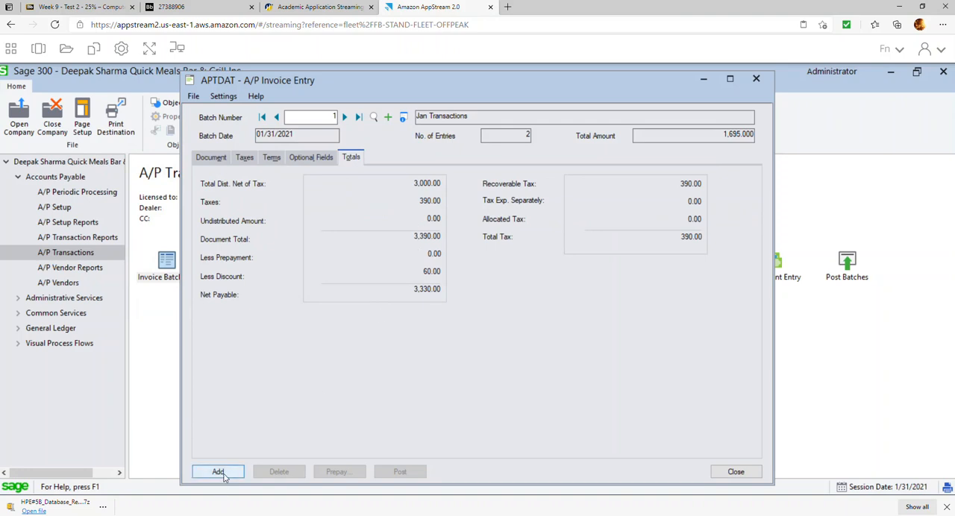
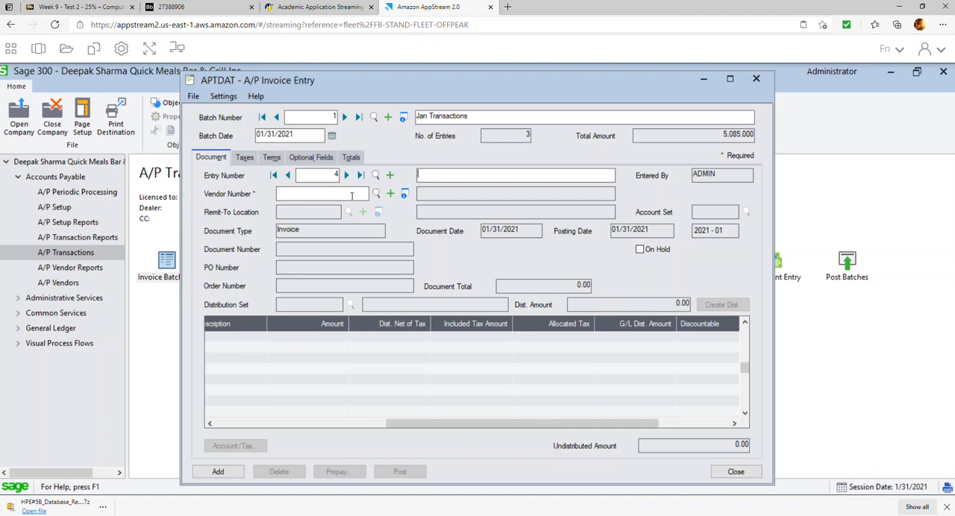
Select vendor 0001 Gordon Food services for entry 4 and set its document date to 01/20/2021.
{"action": "left_click", "coordinate": [379, 193]}
{"action": "left_click", "coordinate": [164, 256]}
{"action": "left_click", "coordinate": [172, 244]}
{"action": "double_click", "coordinate": [172, 244]}
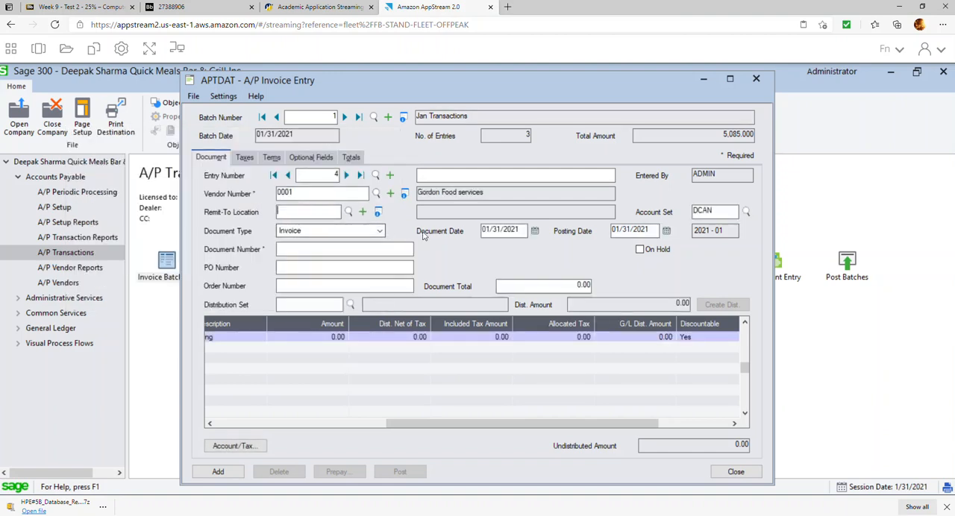
{"action": "left_click", "coordinate": [534, 232]}
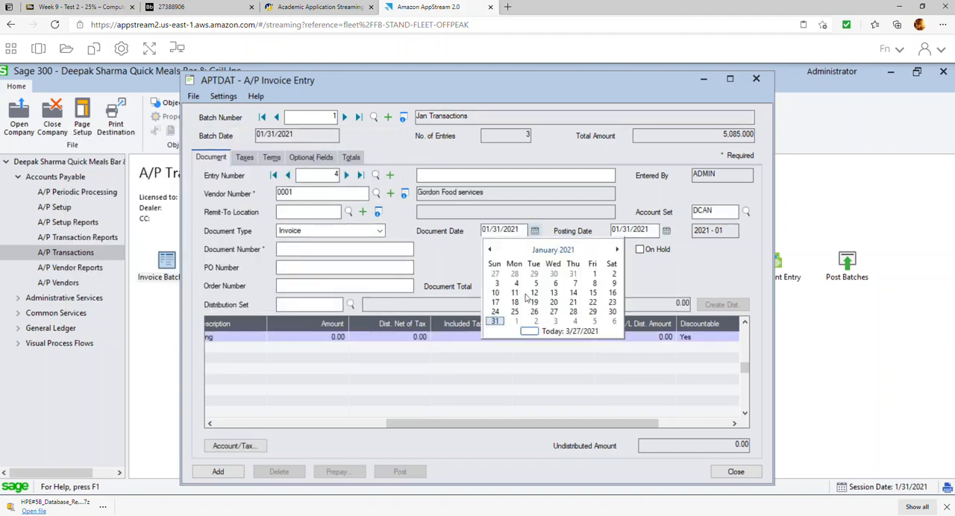
{"action": "left_click", "coordinate": [553, 302]}
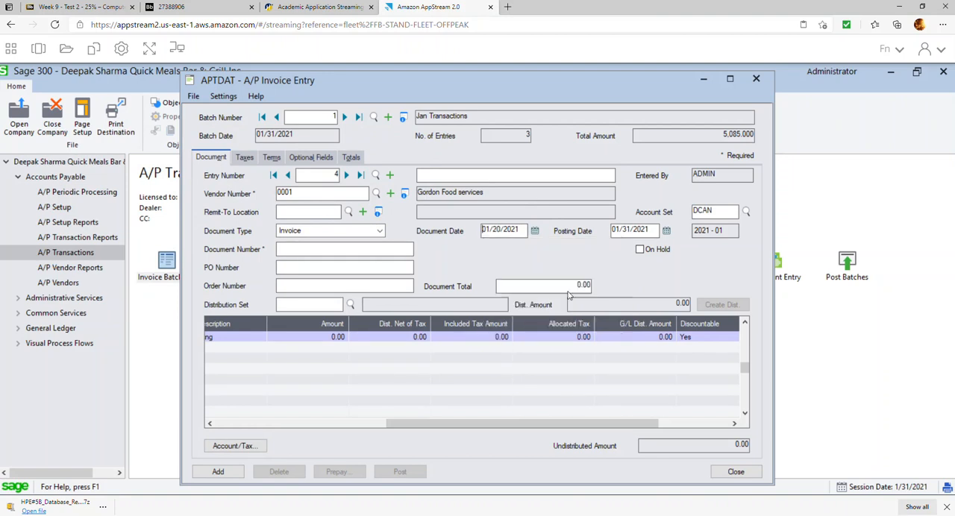
Set the Gordon Food services invoice's document number to 5001 and its document total to 5,650.00.
{"action": "left_click", "coordinate": [380, 249]}
{"action": "type", "text": "5001"}
{"action": "left_click", "coordinate": [544, 288]}
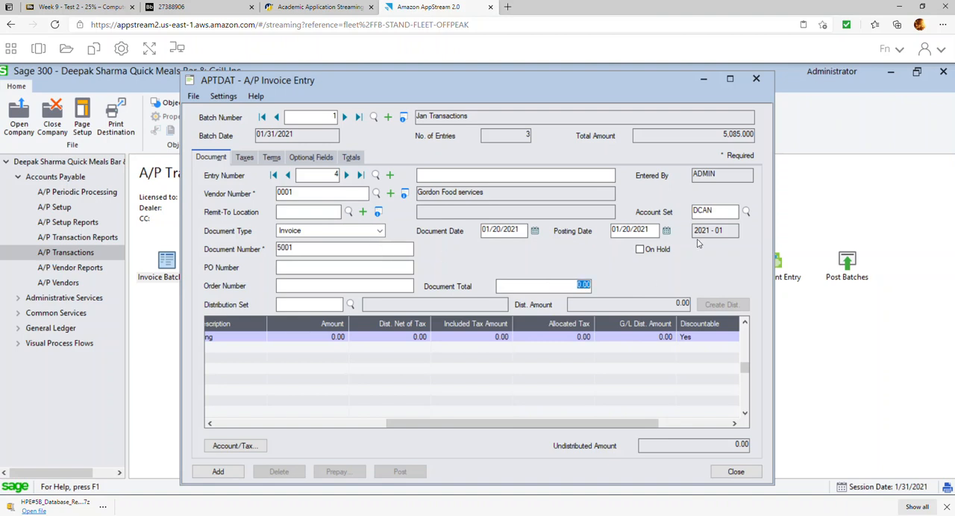
{"action": "type", "text": "5,650"}
Set the amount of the COS002 Cost of sales Dinning line to 2,000.00.
{"action": "left_click", "coordinate": [358, 425]}
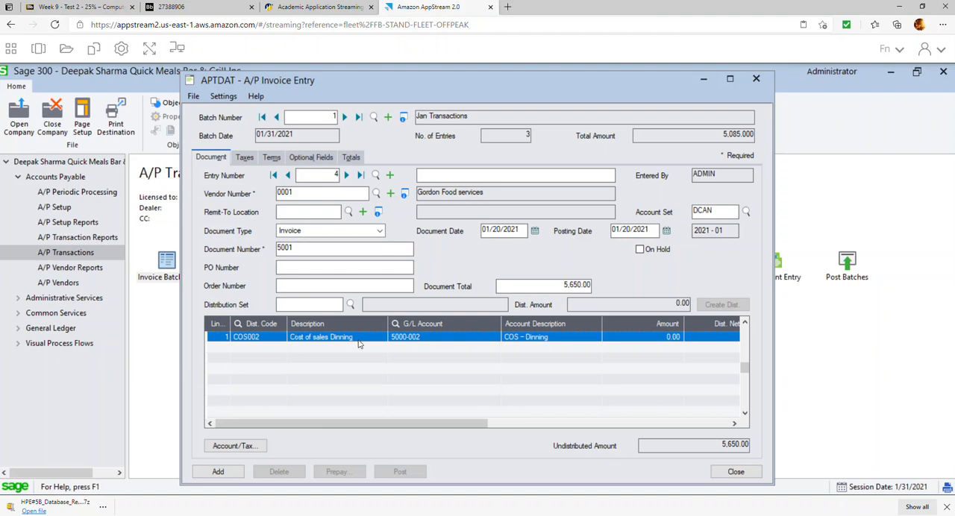
{"action": "left_click", "coordinate": [653, 336]}
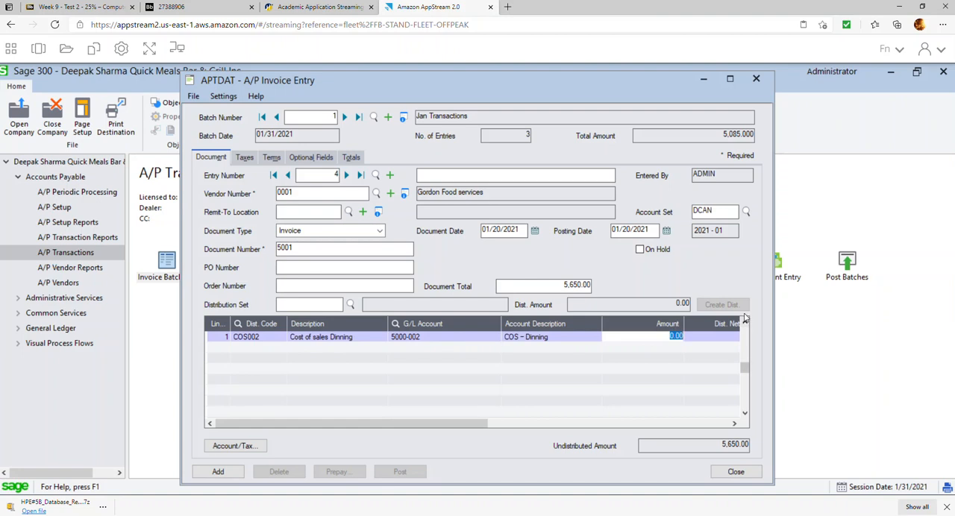
{"action": "type", "text": "2000"}
Add a second distribution line with code COS001 (G/L account 5000-001, COS – Takeout) and an amount of 3,000.00.
{"action": "key", "text": "Insert"}
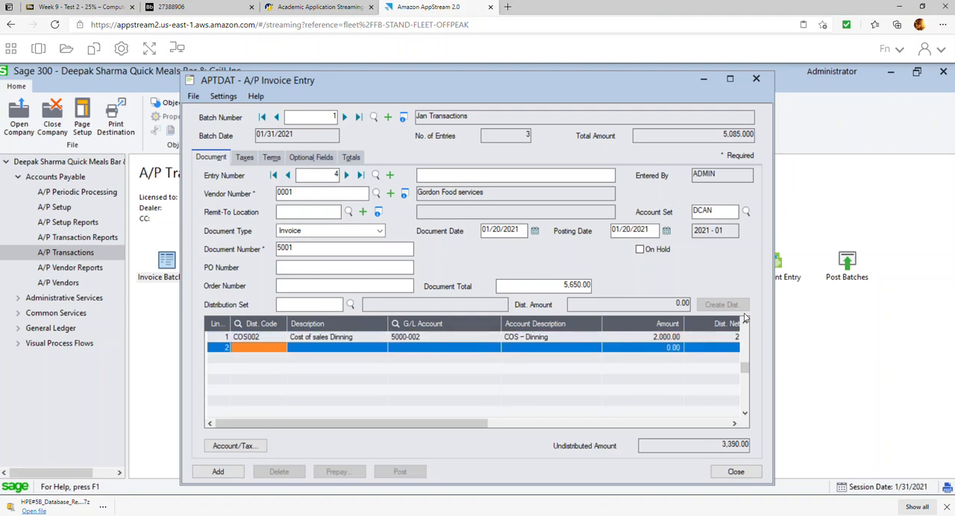
{"action": "left_click", "coordinate": [285, 349]}
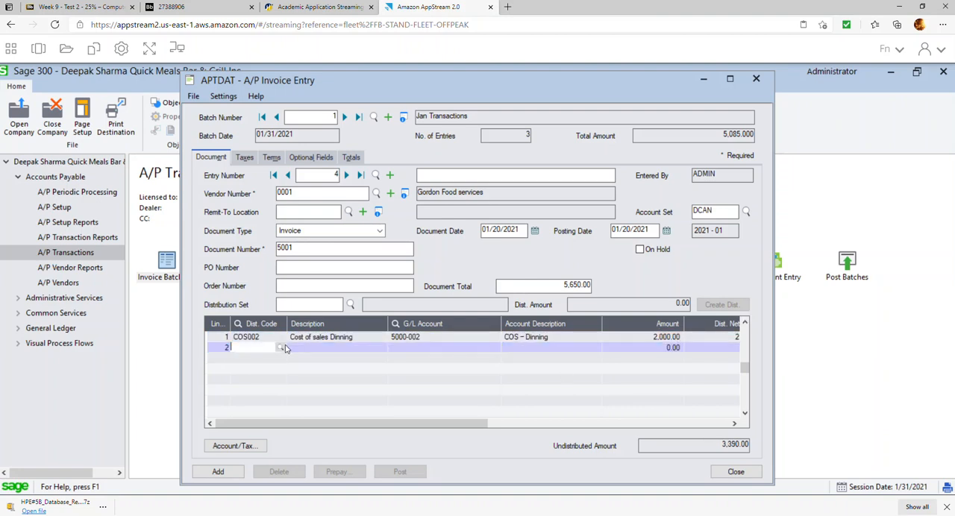
{"action": "left_click", "coordinate": [281, 348]}
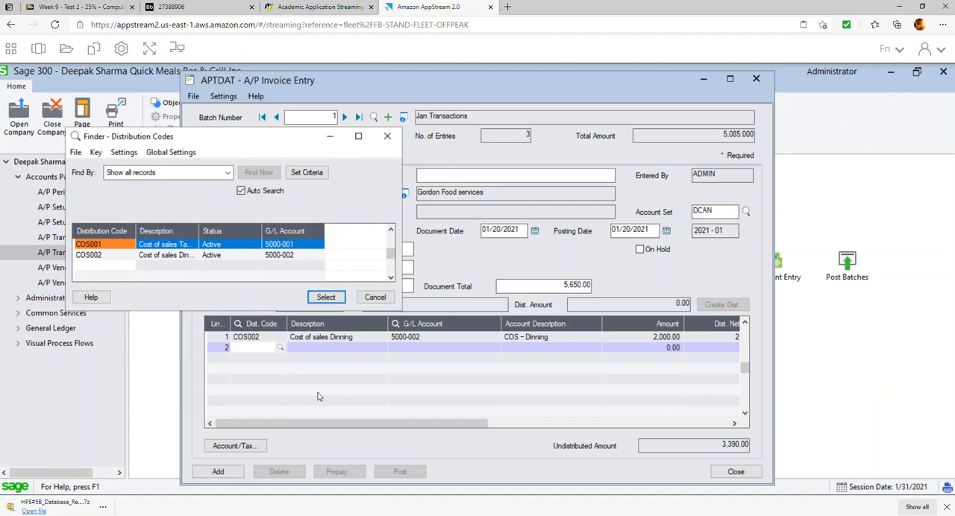
{"action": "double_click", "coordinate": [190, 246]}
{"action": "left_click", "coordinate": [416, 349]}
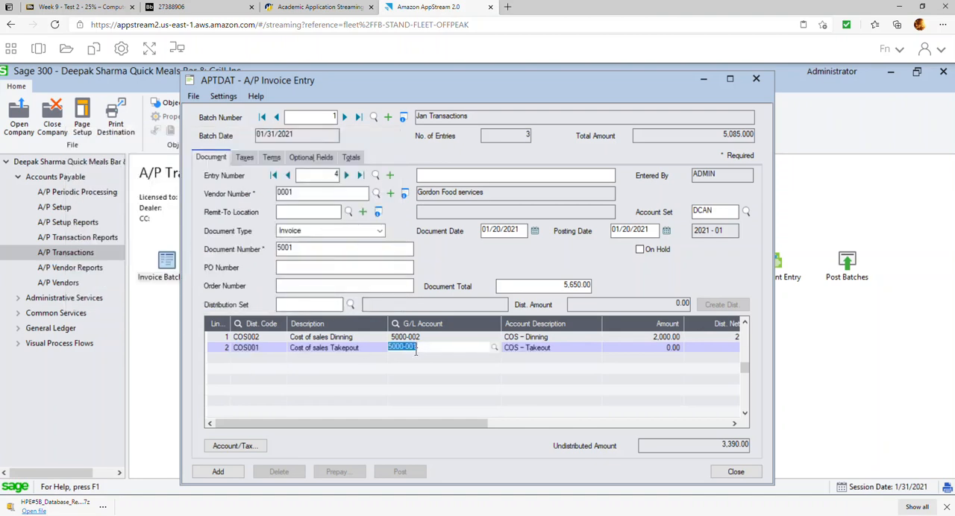
{"action": "left_click", "coordinate": [658, 348]}
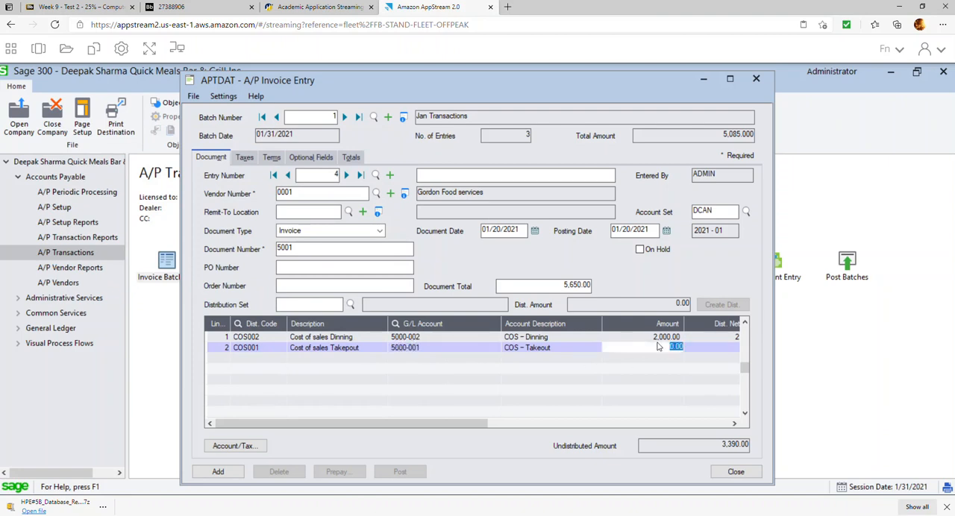
{"action": "type", "text": "3000"}
{"action": "left_click", "coordinate": [629, 369]}
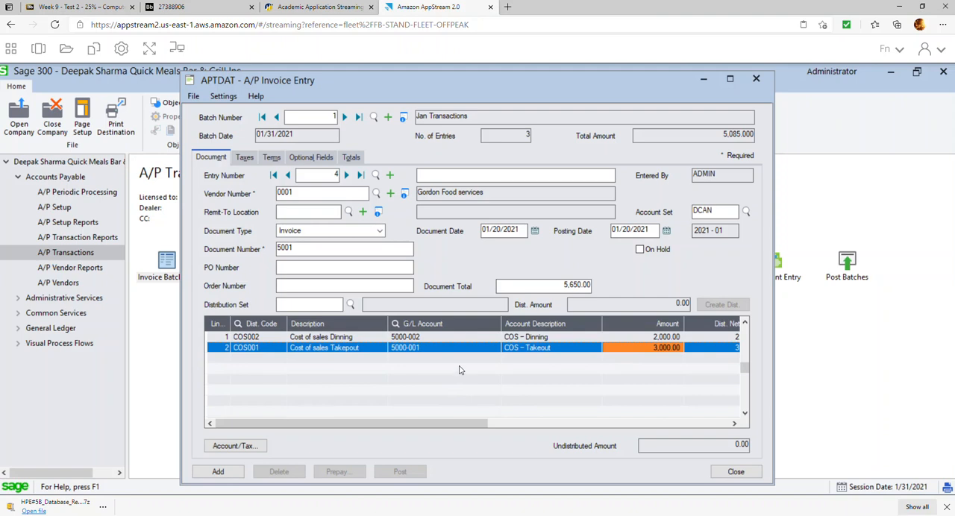
Review the taxes and totals of invoice 5001 and add the entry to the batch.
{"action": "left_click", "coordinate": [242, 159]}
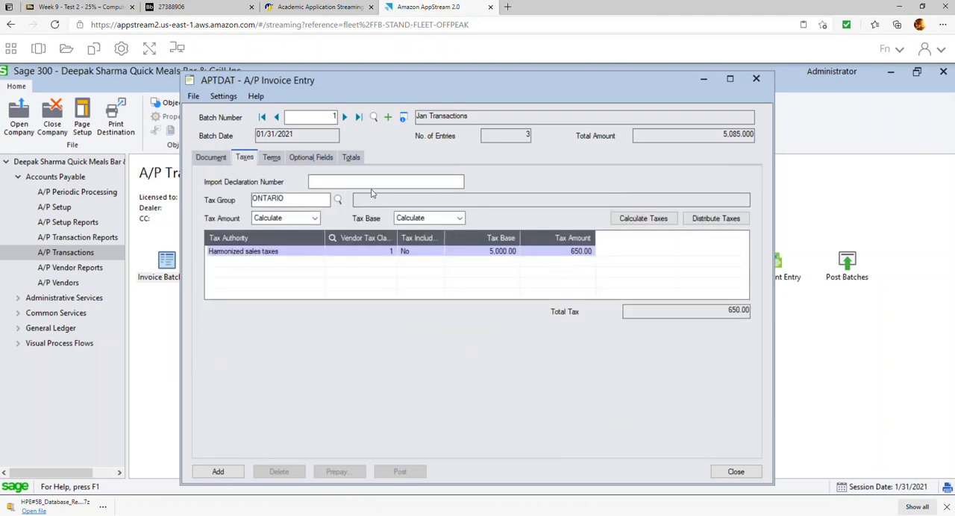
{"action": "left_click", "coordinate": [351, 158]}
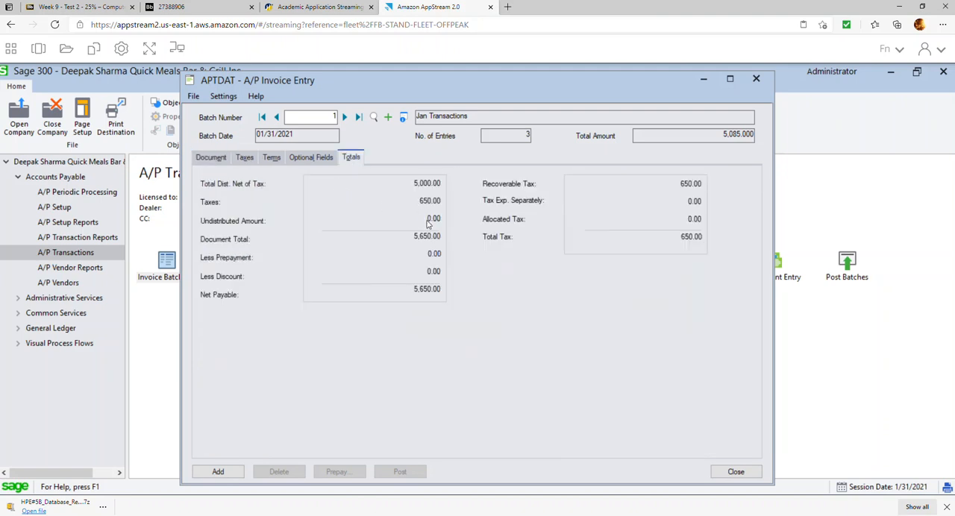
{"action": "left_click", "coordinate": [218, 472]}
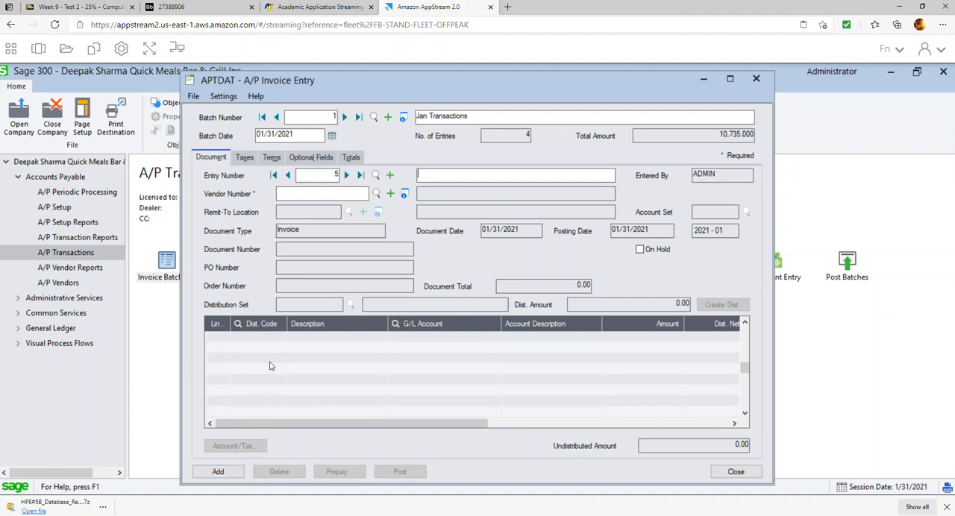
Create a prepayment batch for invoice 5001, described "Pre-payment GFS" and dated 01/20/2021.
{"action": "left_click", "coordinate": [289, 174]}
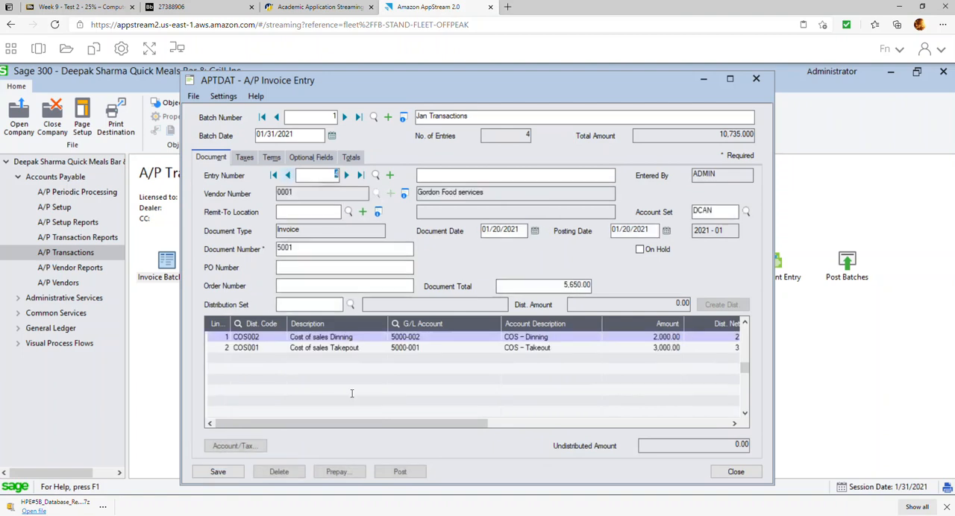
{"action": "left_click", "coordinate": [345, 475]}
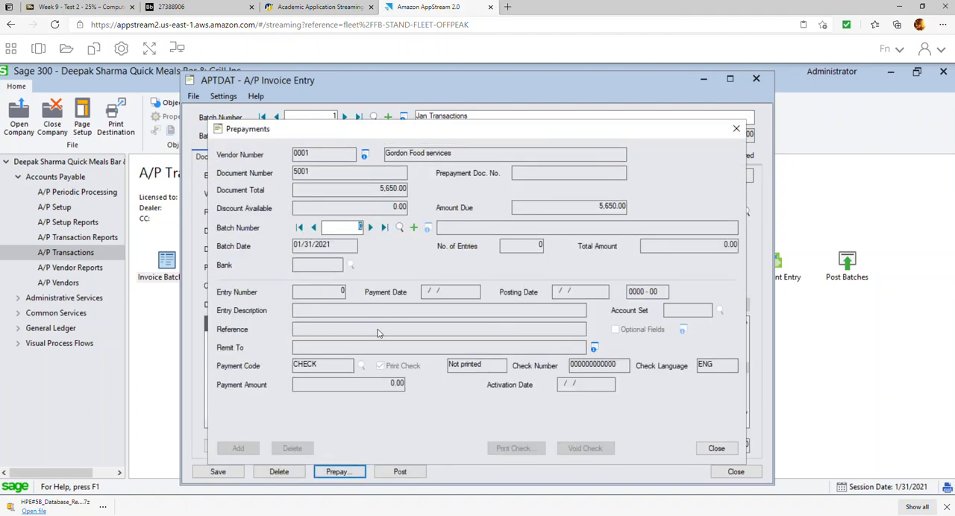
{"action": "left_click", "coordinate": [413, 229]}
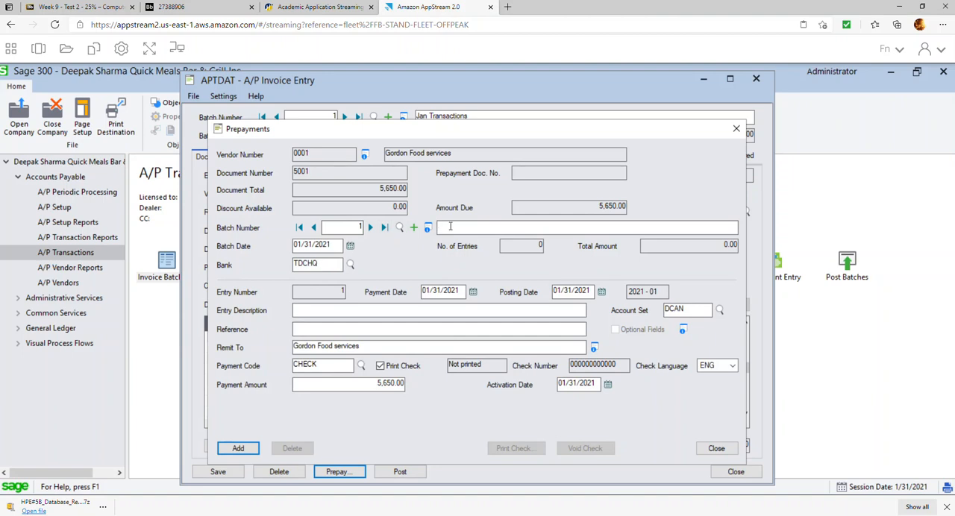
{"action": "type", "text": "re-payment GFS"}
{"action": "key", "text": "Tab"}
{"action": "left_click", "coordinate": [350, 246]}
{"action": "left_click", "coordinate": [365, 318]}
{"action": "key", "text": "Tab"}
Enter "Pre-payment Inv#5001" as the prepayment's entry description.
{"action": "left_click", "coordinate": [432, 311]}
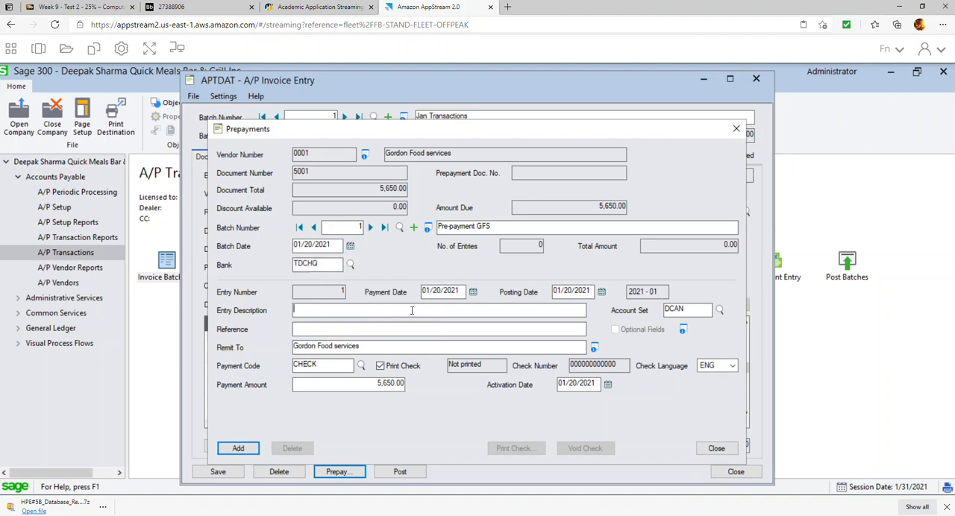
{"action": "type", "text": "Pre-pay,en"}
{"action": "key", "text": "BackSpace"}
{"action": "key", "text": "BackSpace"}
{"action": "type", "text": "ment"}
{"action": "key", "text": "BackSpace"}
{"action": "key", "text": "BackSpace"}
{"action": "key", "text": "BackSpace"}
{"action": "type", "text": "ment Inv#5001"}
{"action": "key", "text": "Tab"}
{"action": "key", "text": "Tab"}
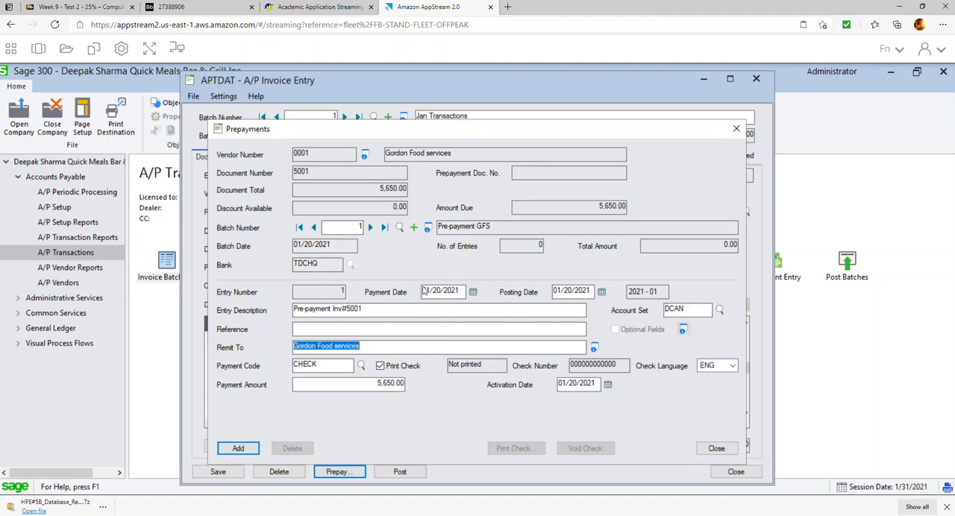
Turn off check printing for the prepayment and set the check number to 1001.
{"action": "left_click", "coordinate": [381, 366]}
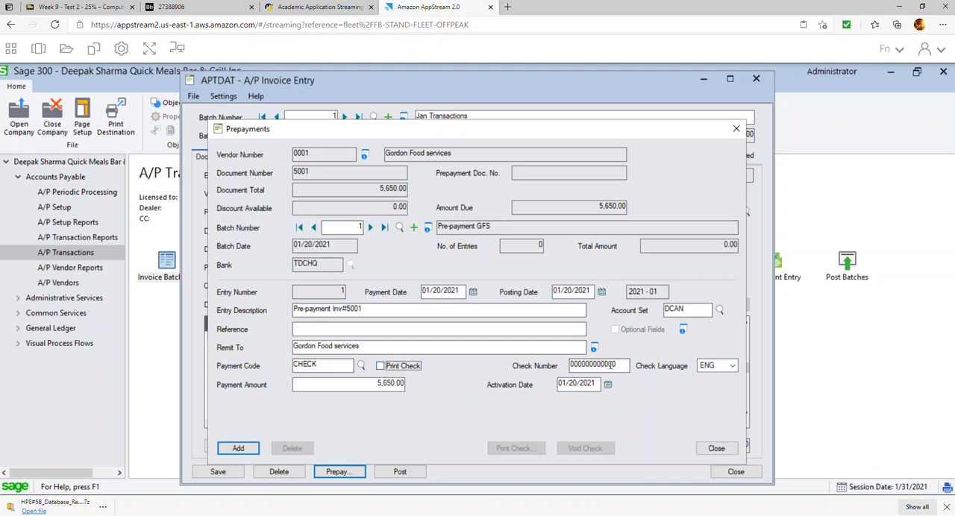
{"action": "key", "text": "Tab"}
{"action": "type", "text": "100"}
{"action": "key", "text": "Tab"}
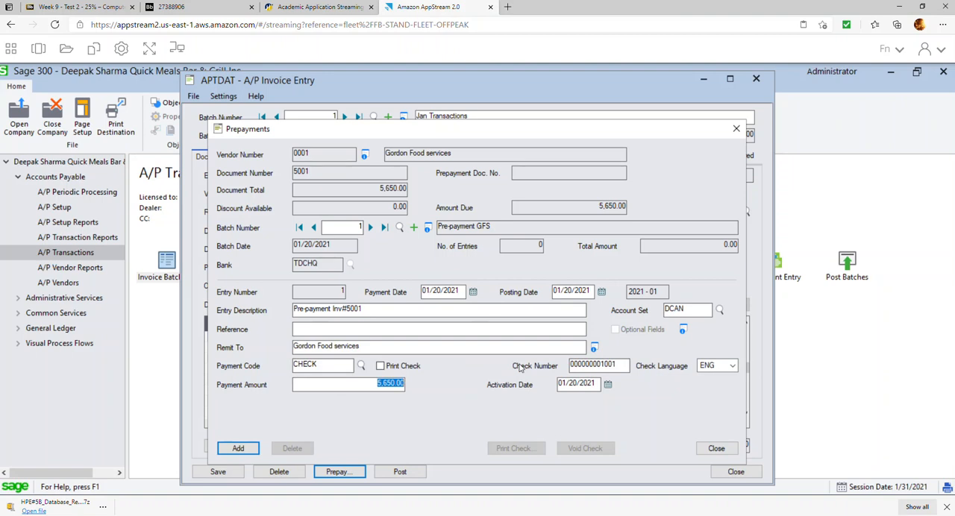
Set the payment amount to 1,500.00, add the prepayment, and return to the invoice.
{"action": "type", "text": "1500"}
{"action": "left_click", "coordinate": [239, 449]}
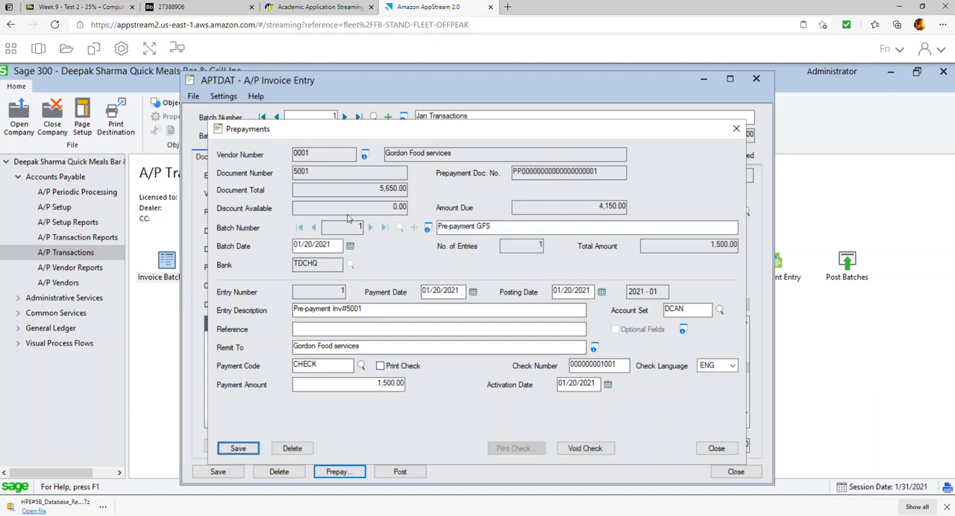
{"action": "left_click", "coordinate": [716, 448]}
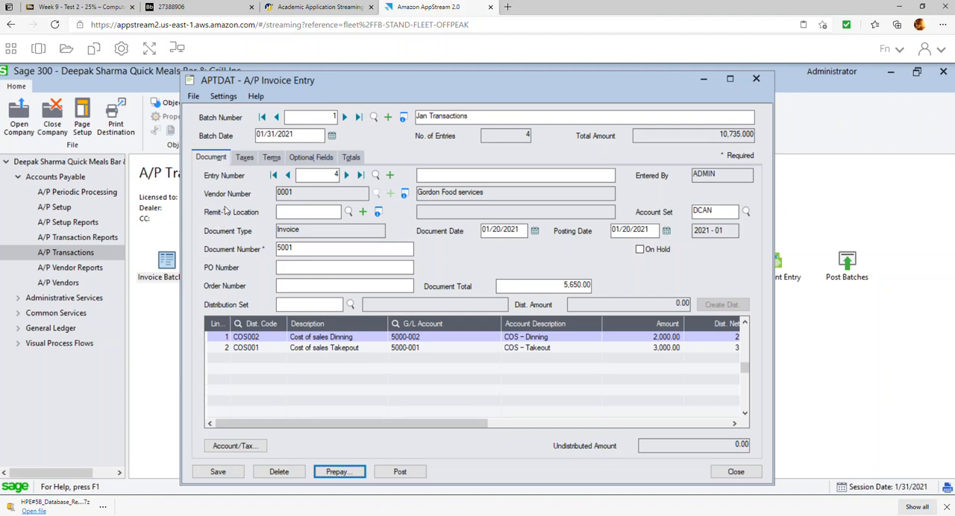
Start a new invoice entry for vendor 0002 Costco Business Centre with document date 01/30/2021.
{"action": "left_click", "coordinate": [389, 176]}
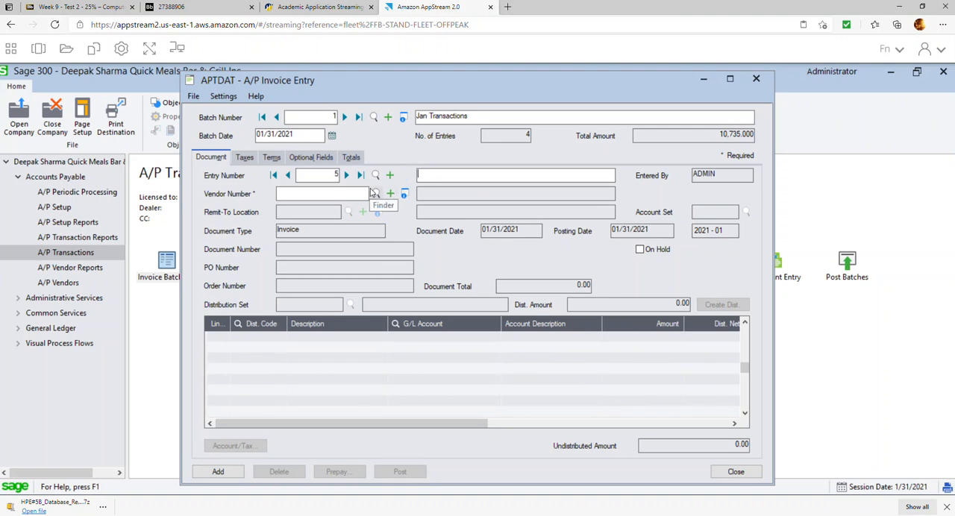
{"action": "left_click", "coordinate": [378, 196]}
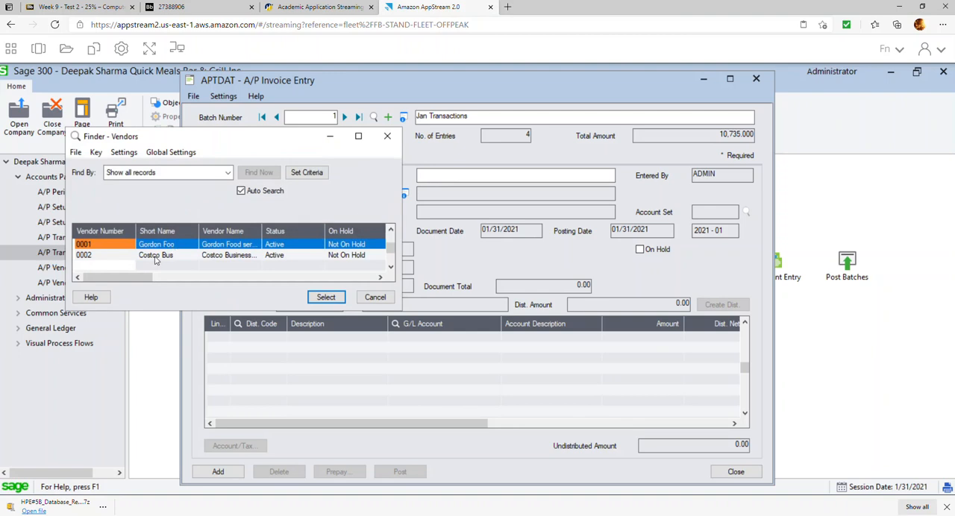
{"action": "double_click", "coordinate": [155, 256]}
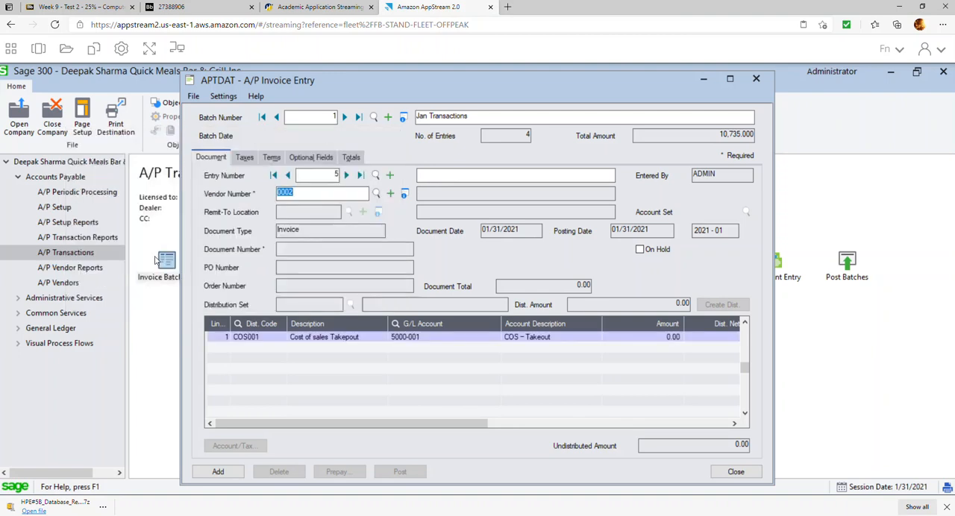
{"action": "left_click", "coordinate": [535, 231]}
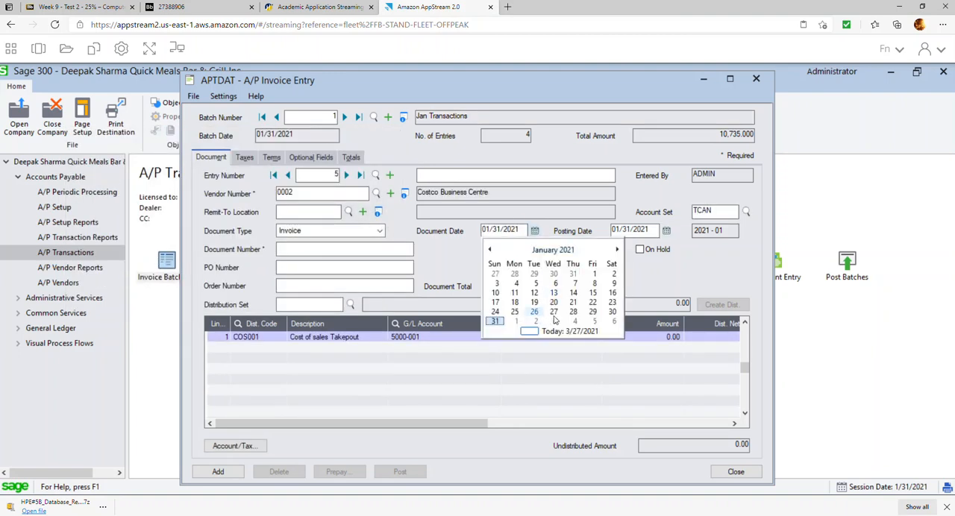
{"action": "left_click", "coordinate": [612, 312]}
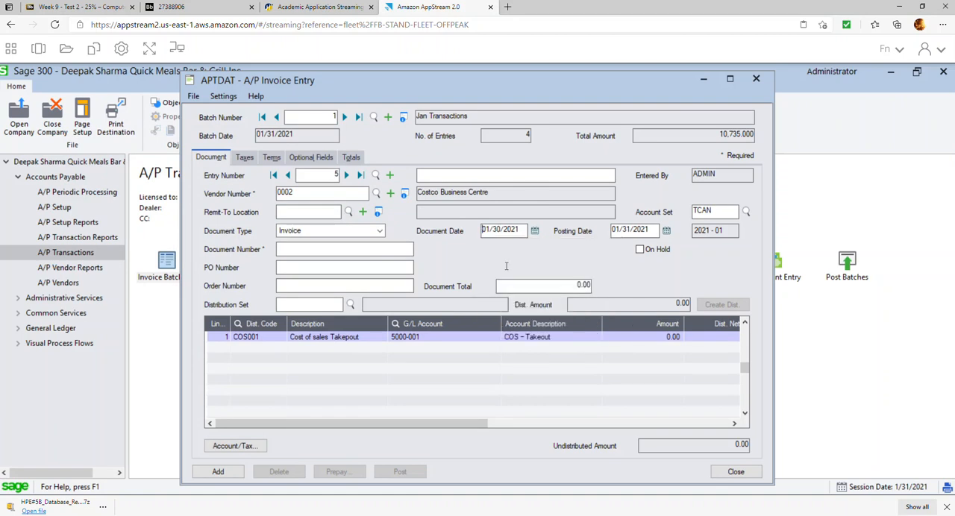
Set the Costco invoice's document number to 124578 and its document total to 2,260.00.
{"action": "left_click", "coordinate": [390, 244]}
{"action": "type", "text": "124578"}
{"action": "left_click", "coordinate": [568, 284]}
{"action": "type", "text": "2,260"}
Clear the distribution code and description of the first line of Costco invoice 124578.
{"action": "left_click", "coordinate": [282, 343]}
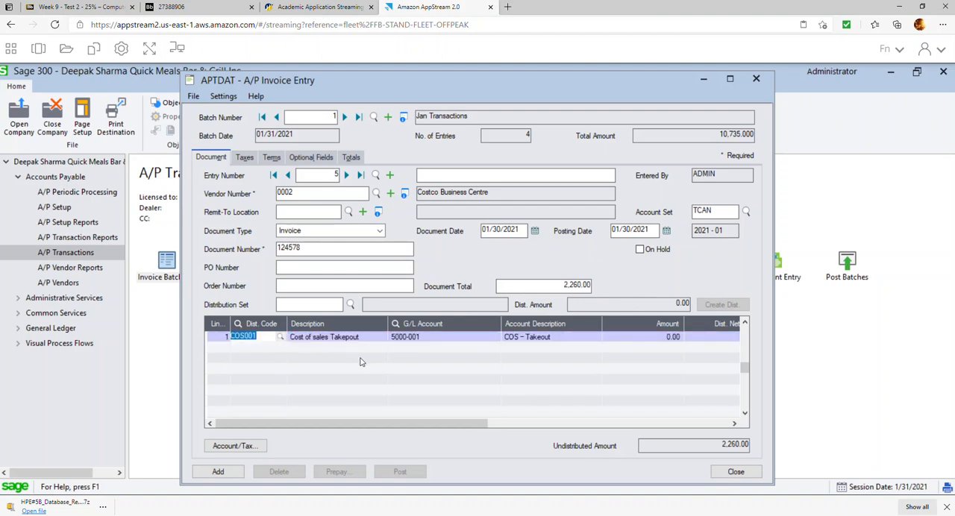
{"action": "key", "text": "Delete"}
{"action": "key", "text": "Tab"}
{"action": "key", "text": "Delete"}
{"action": "key", "text": "Tab"}
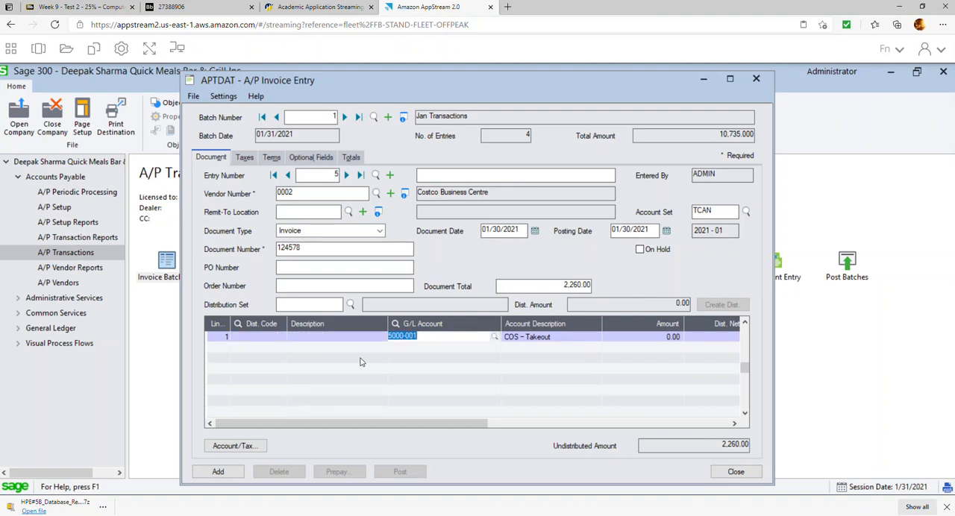
Set the line's G/L account to 1600 Furniture and Fixture and its amount to 2,000.00.
{"action": "left_click", "coordinate": [494, 336]}
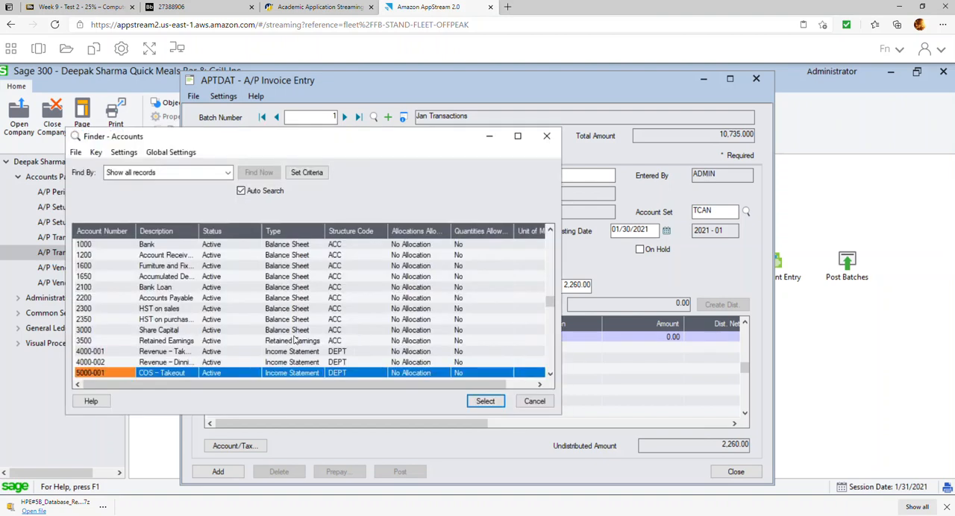
{"action": "double_click", "coordinate": [167, 266]}
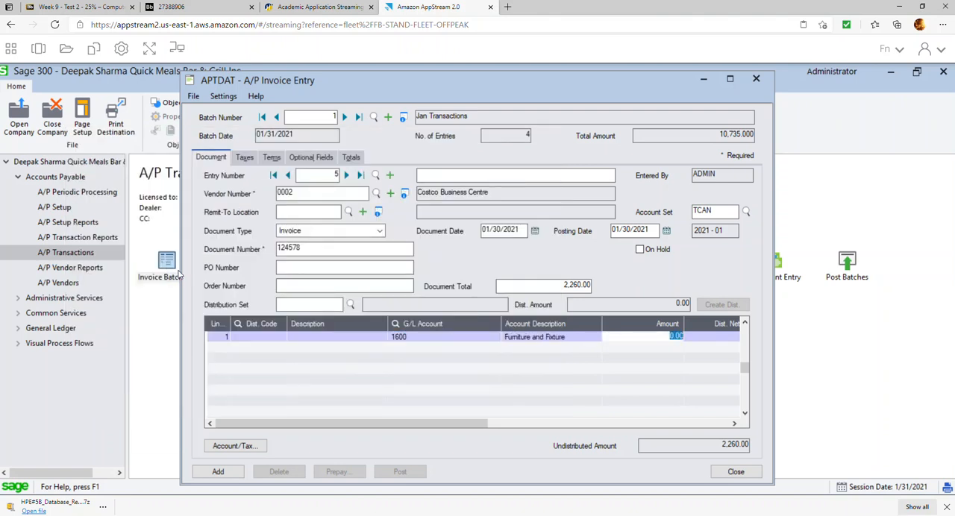
{"action": "type", "text": "2,000"}
{"action": "key", "text": "Tab"}
{"action": "left_click", "coordinate": [396, 362]}
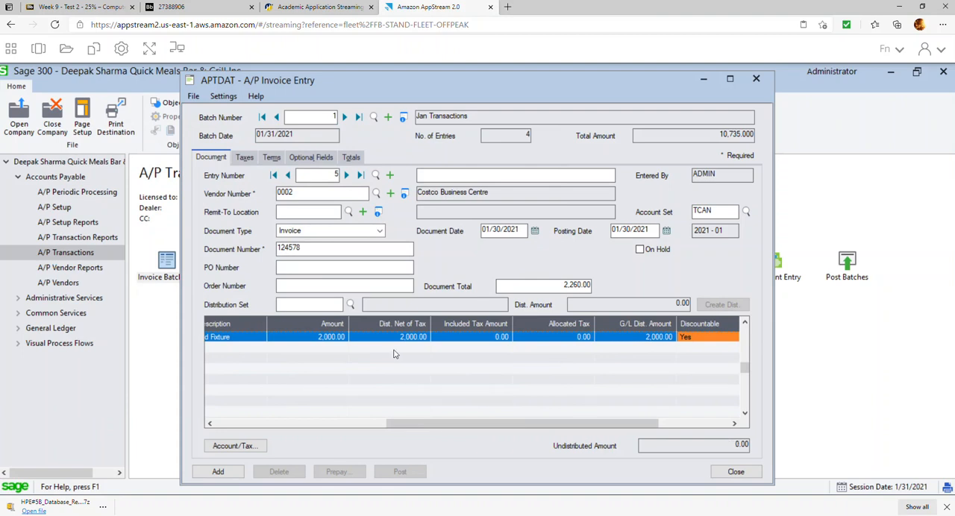
Set the terms code of Costco invoice 124578 to N10 and add the invoice to the batch.
{"action": "left_click", "coordinate": [246, 157]}
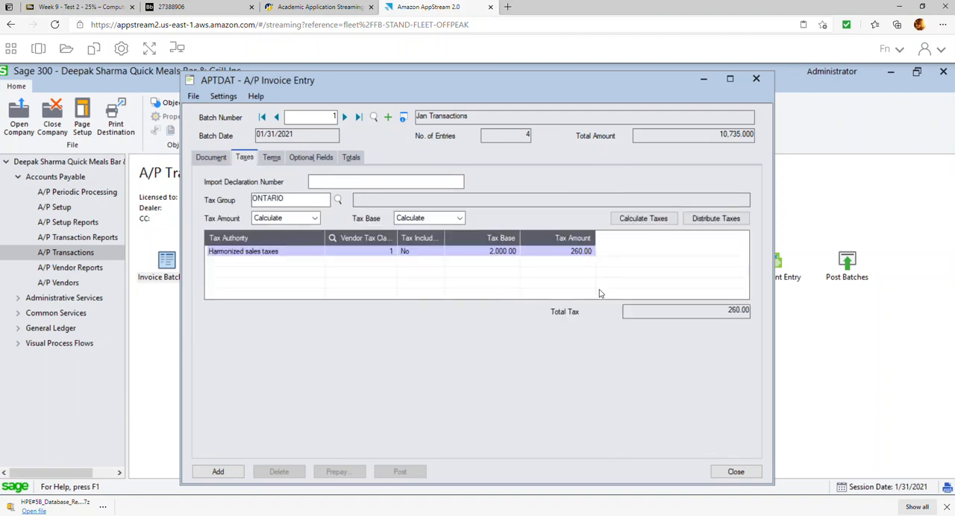
{"action": "left_click", "coordinate": [270, 159]}
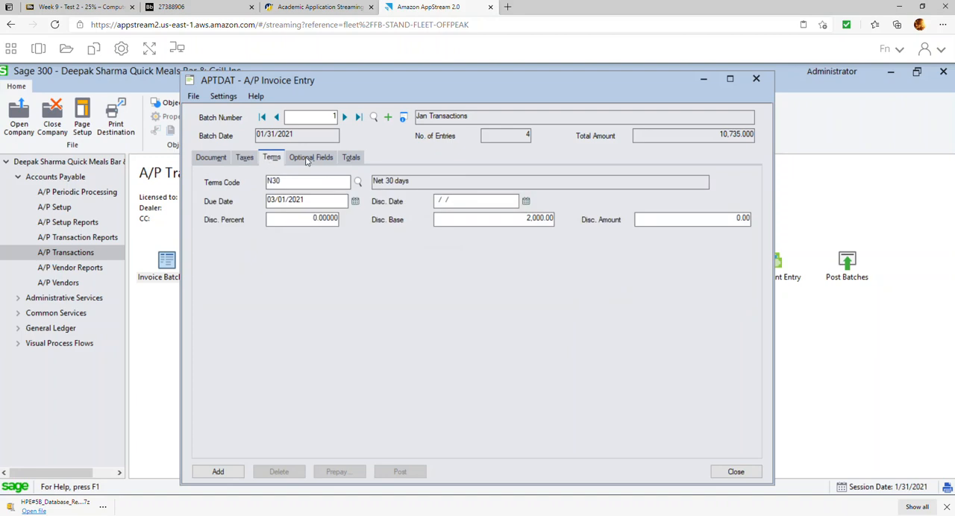
{"action": "left_click", "coordinate": [357, 182]}
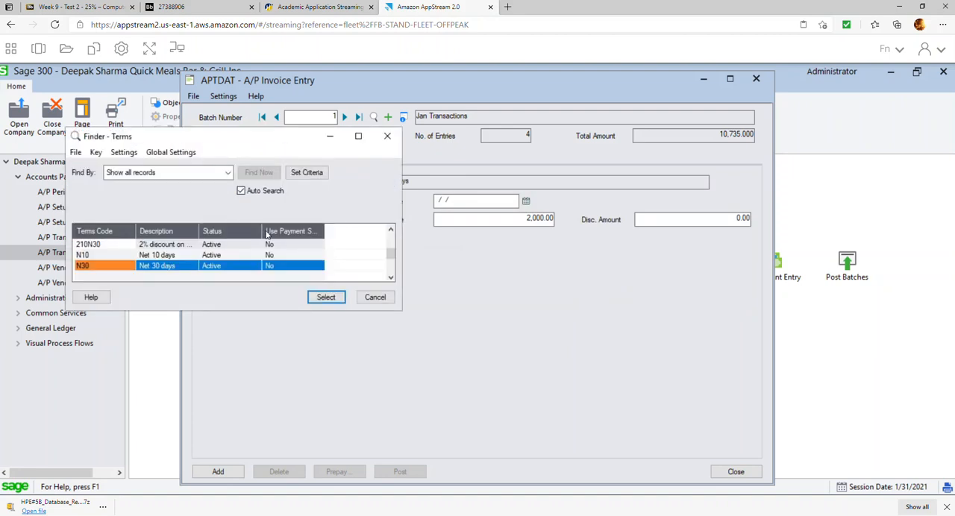
{"action": "double_click", "coordinate": [181, 255]}
{"action": "left_click", "coordinate": [483, 198]}
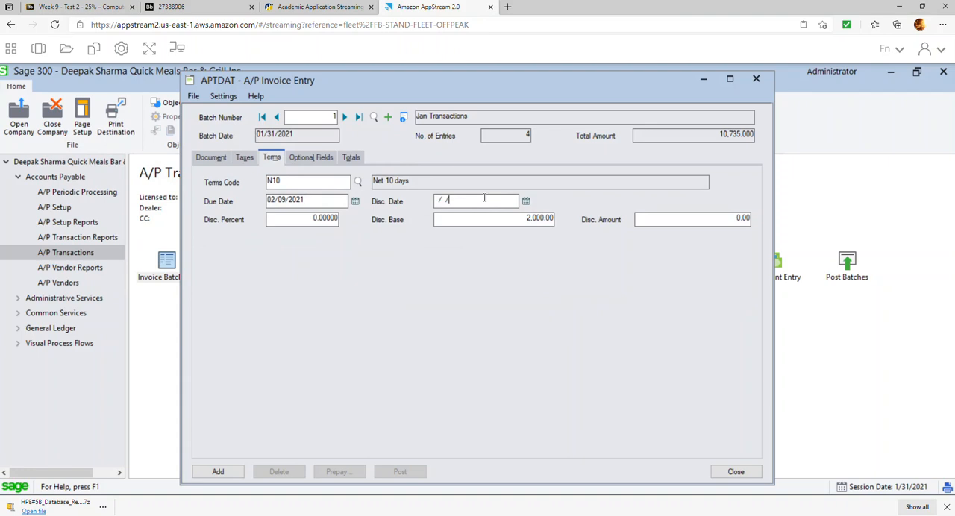
{"action": "left_click", "coordinate": [352, 158]}
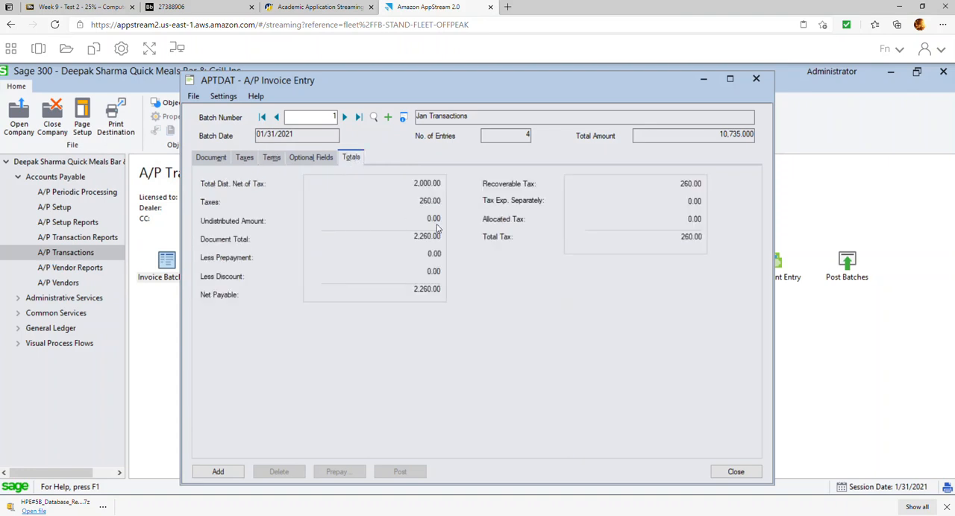
{"action": "left_click", "coordinate": [218, 472]}
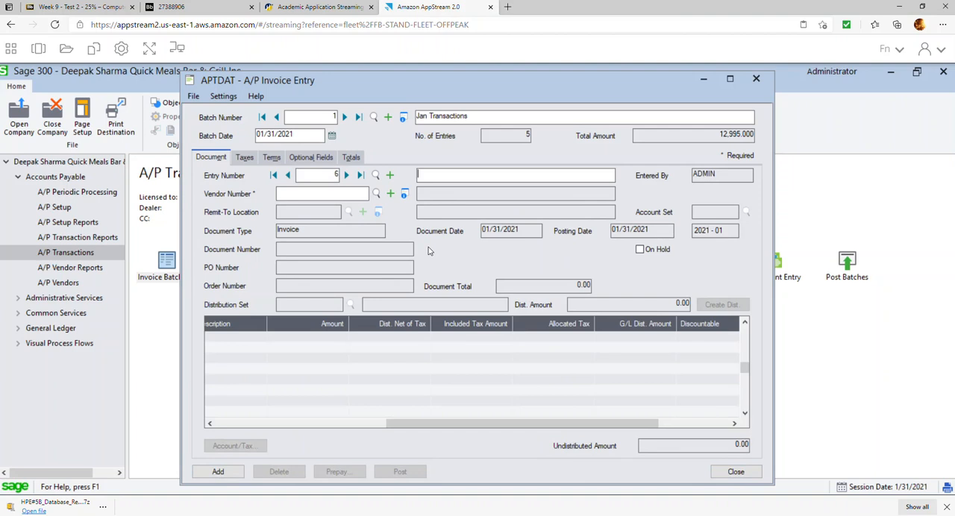
Mark the Jan Transactions invoice batch as ready to post and post it, closing the invoice batch list.
{"action": "left_click", "coordinate": [757, 80]}
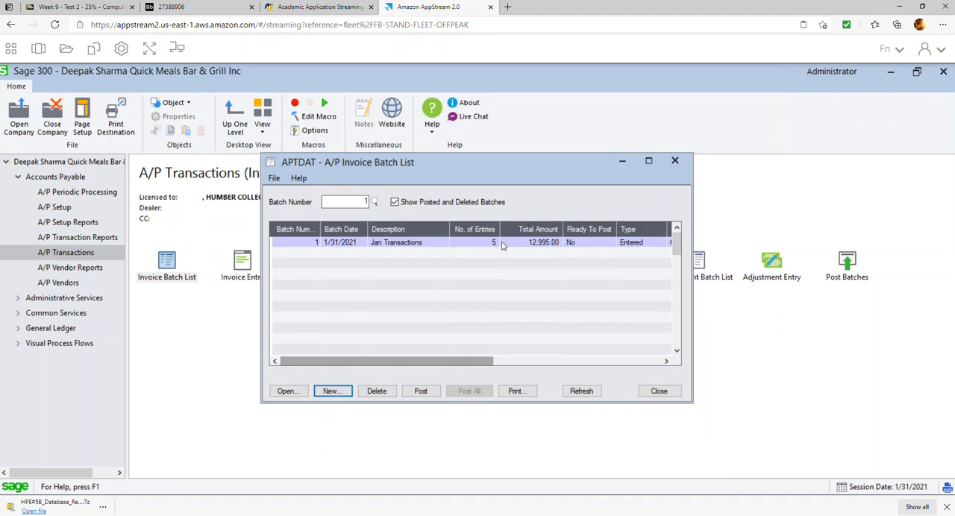
{"action": "double_click", "coordinate": [581, 244]}
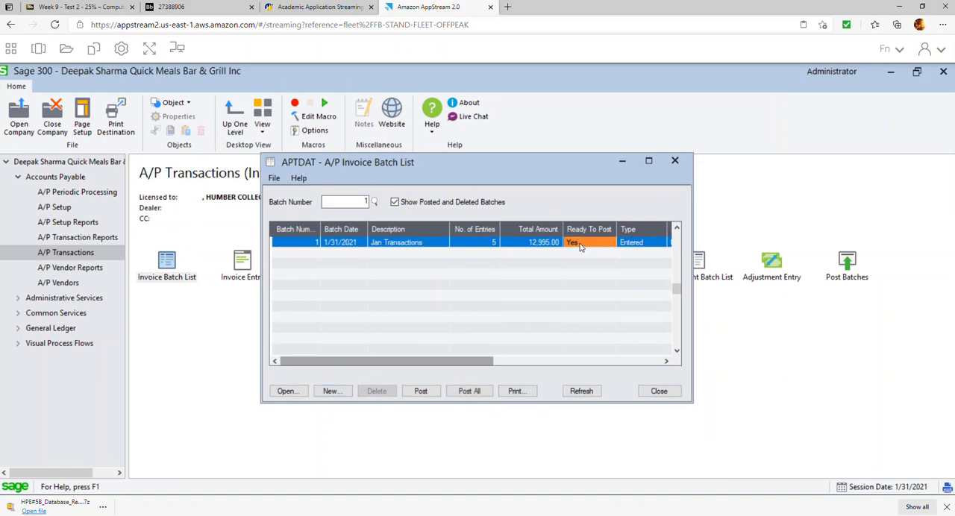
{"action": "left_click", "coordinate": [421, 391]}
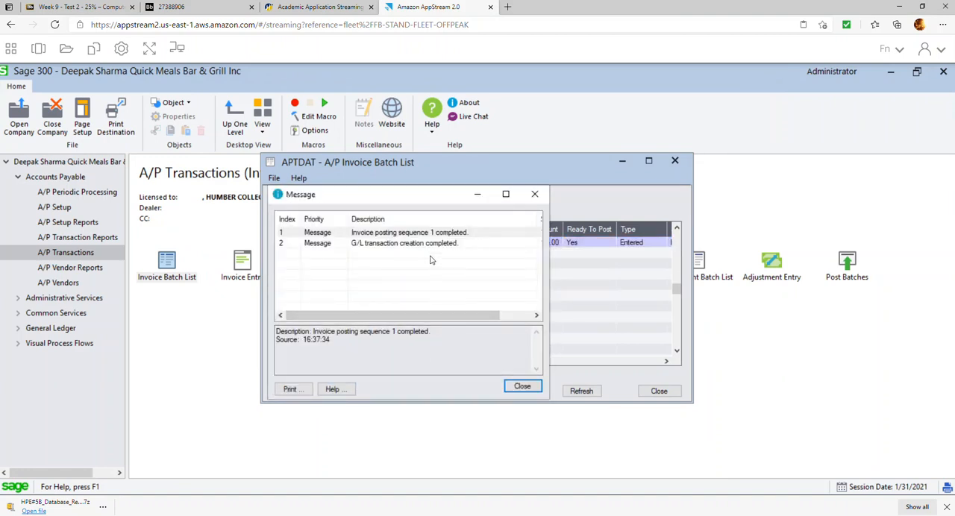
{"action": "left_click", "coordinate": [522, 386]}
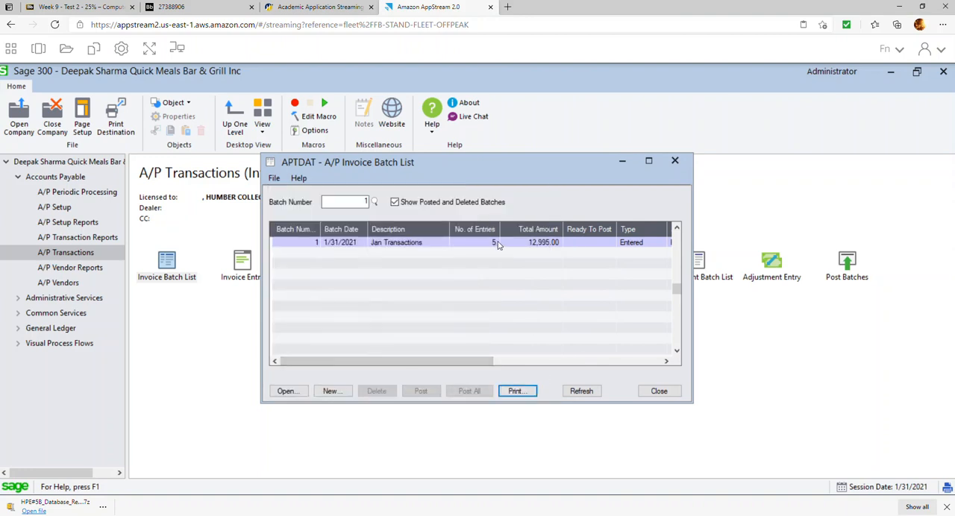
{"action": "left_click", "coordinate": [660, 391]}
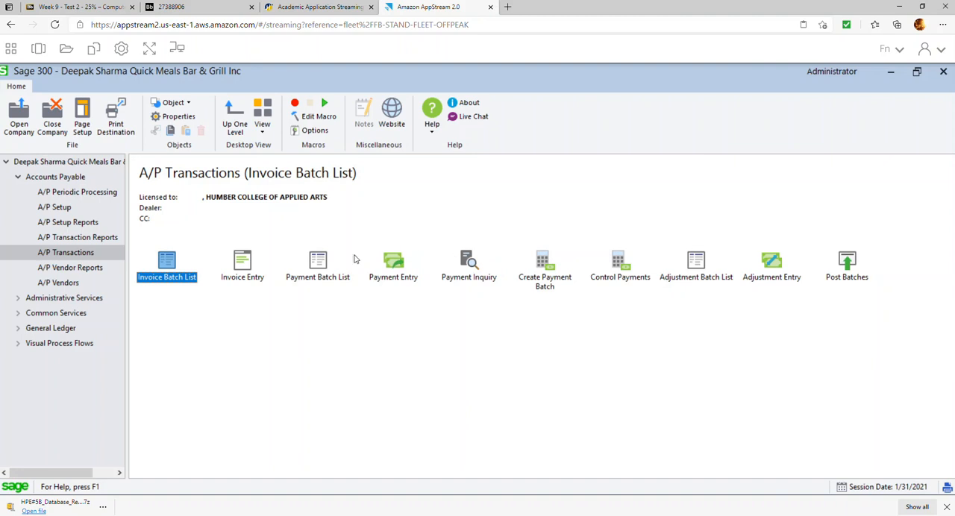
Post the Pre-payment GFS payment batch and close the payment batch list.
{"action": "double_click", "coordinate": [319, 259]}
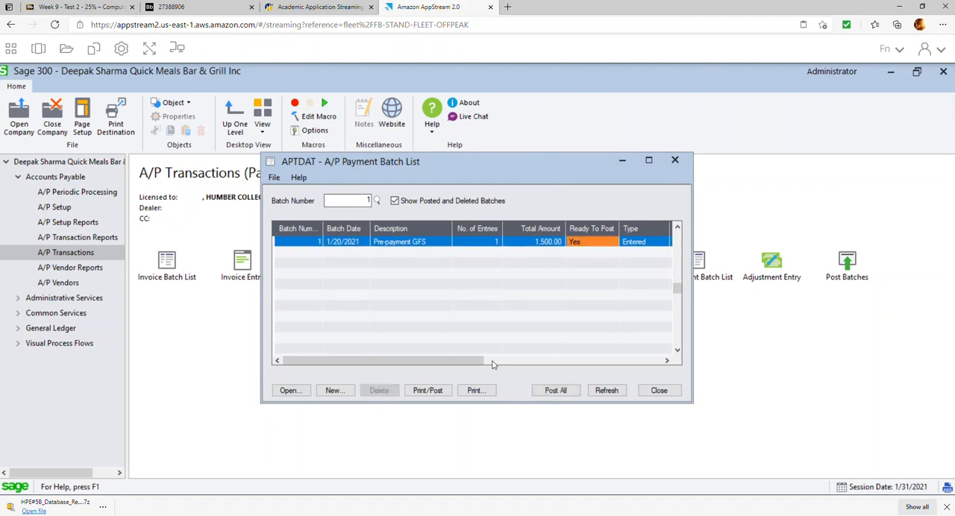
{"action": "left_click", "coordinate": [442, 392]}
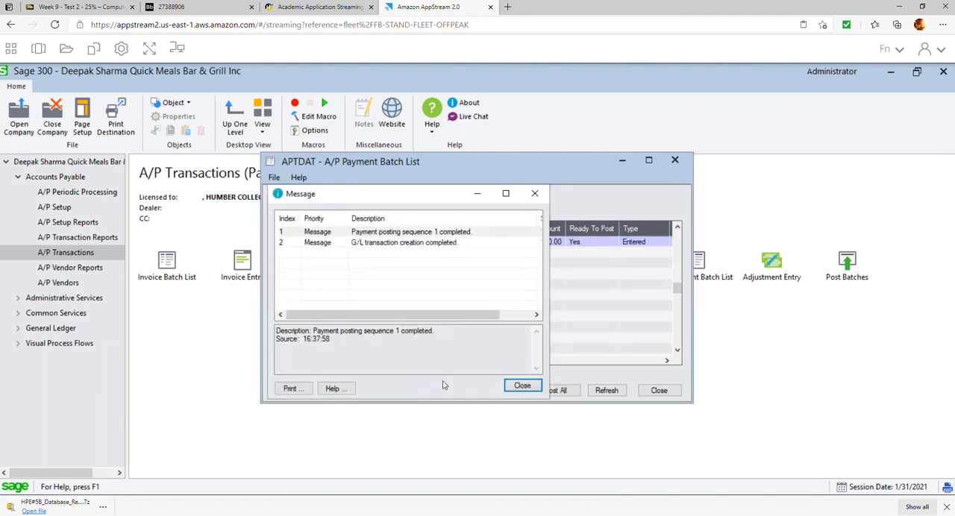
{"action": "left_click", "coordinate": [520, 387]}
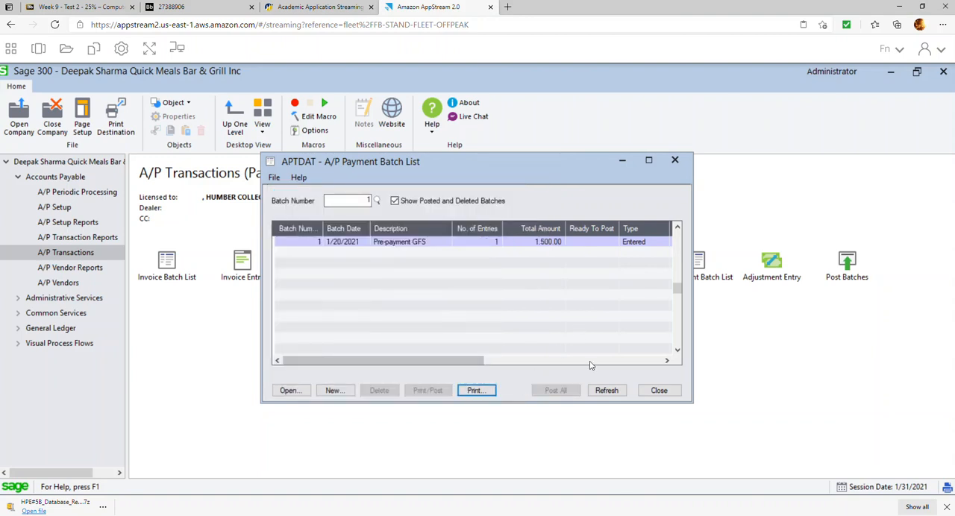
{"action": "left_click", "coordinate": [667, 393]}
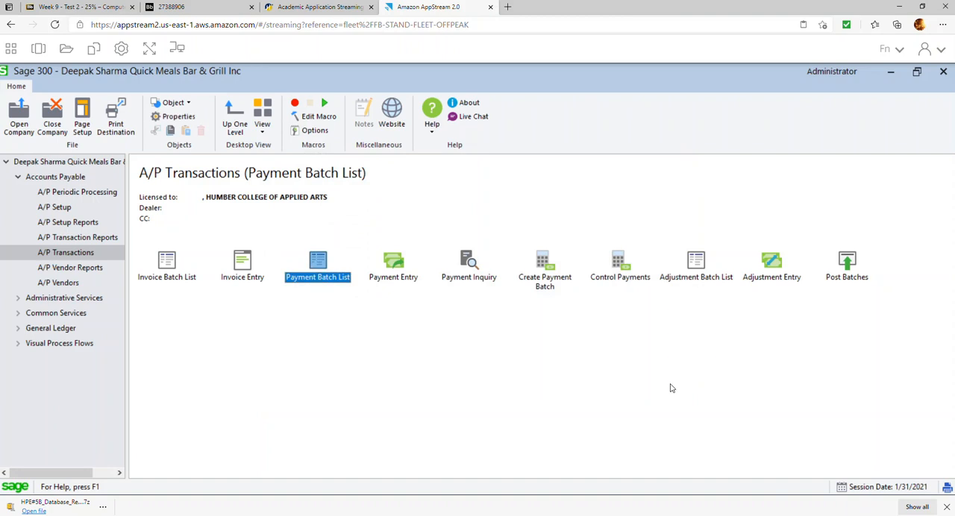
Create a new A/P invoice batch with the description Jan DR Notes.
{"action": "double_click", "coordinate": [167, 269]}
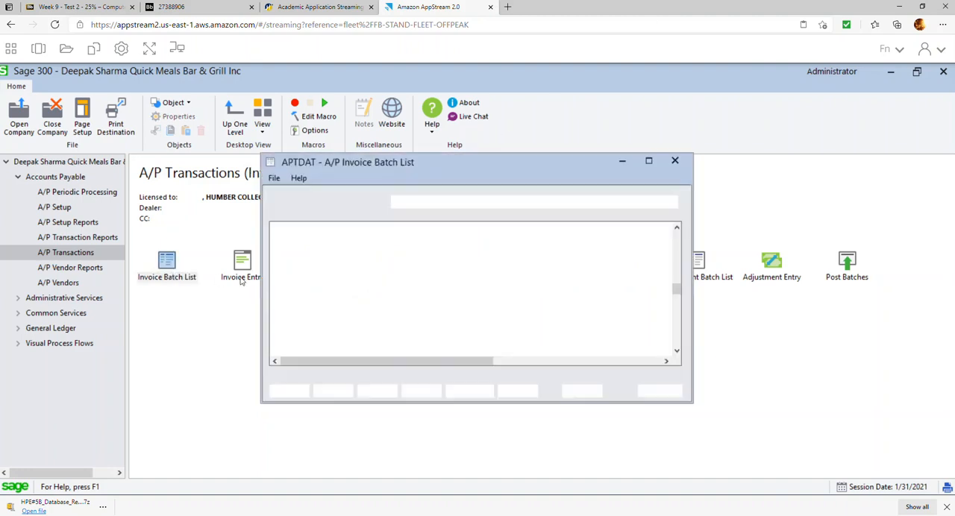
{"action": "left_click", "coordinate": [331, 391]}
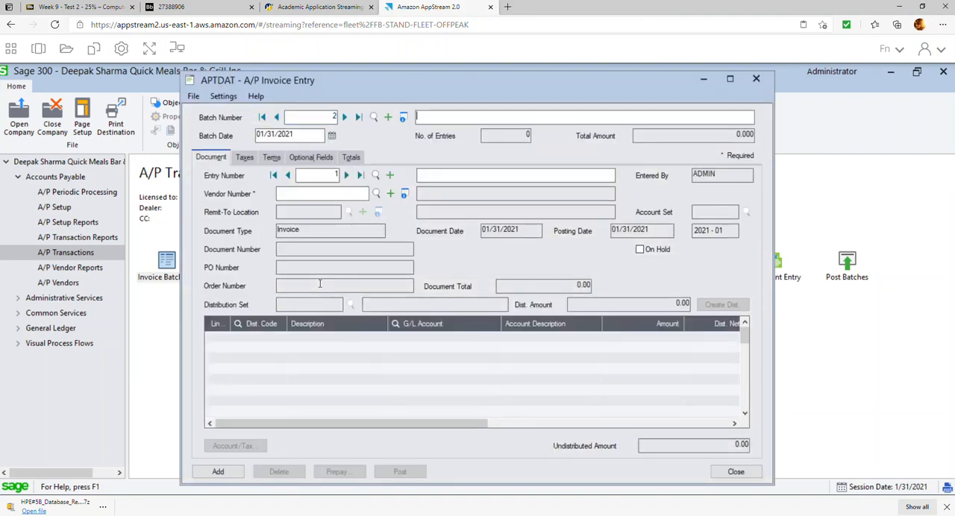
{"action": "type", "text": "Jan DR Notes"}
{"action": "key", "text": "Tab"}
{"action": "key", "text": "Tab"}
{"action": "key", "text": "Tab"}
Start a Debit Note entry for vendor 0002 Costco Business Centre with document date 01/28/2021.
{"action": "left_click", "coordinate": [376, 193]}
{"action": "double_click", "coordinate": [164, 256]}
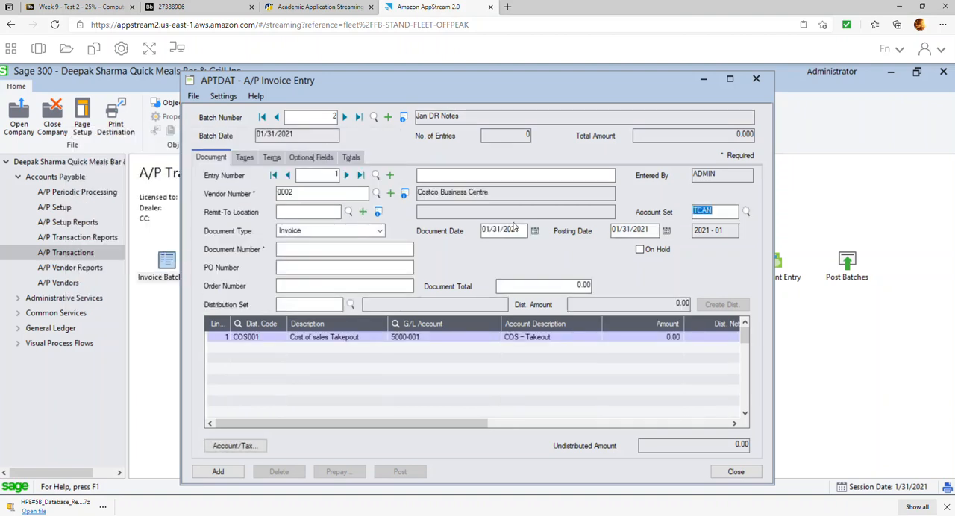
{"action": "left_click", "coordinate": [535, 232]}
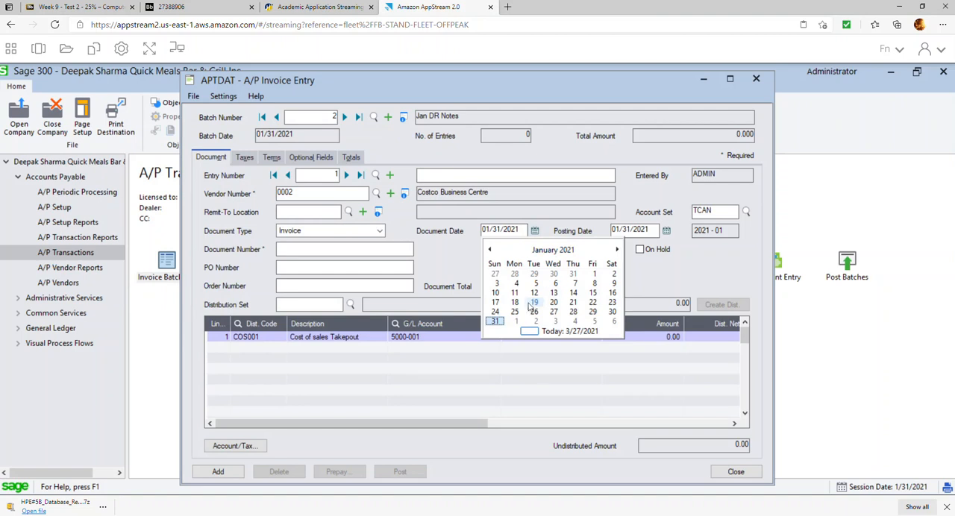
{"action": "left_click", "coordinate": [567, 314]}
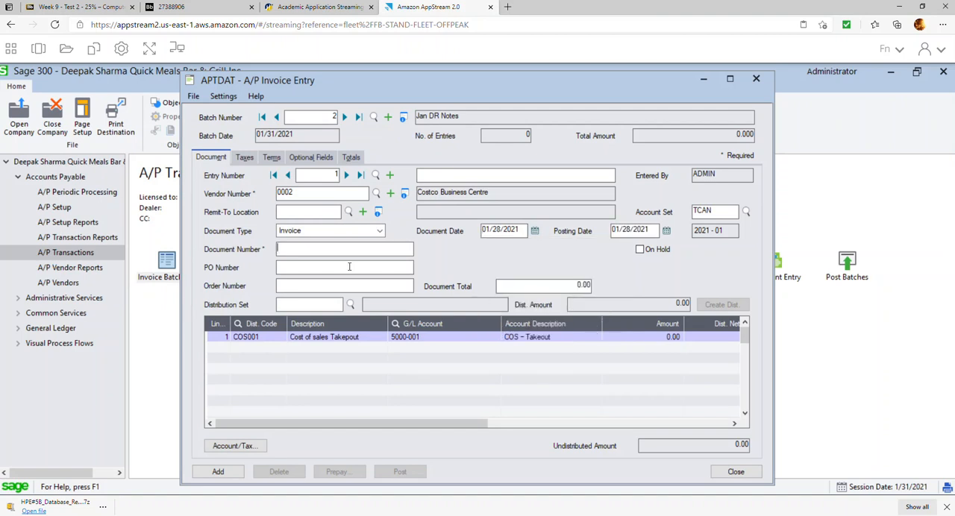
{"action": "left_click", "coordinate": [348, 232]}
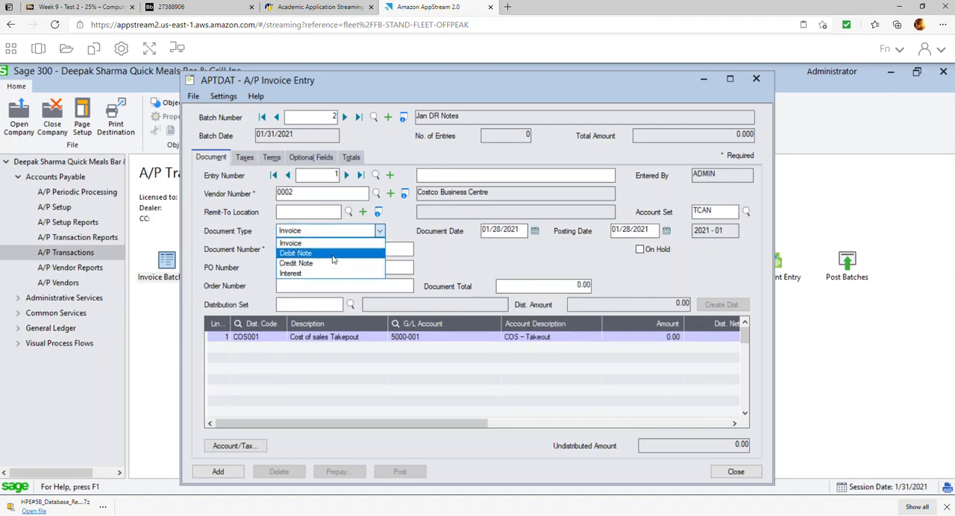
{"action": "left_click", "coordinate": [332, 255]}
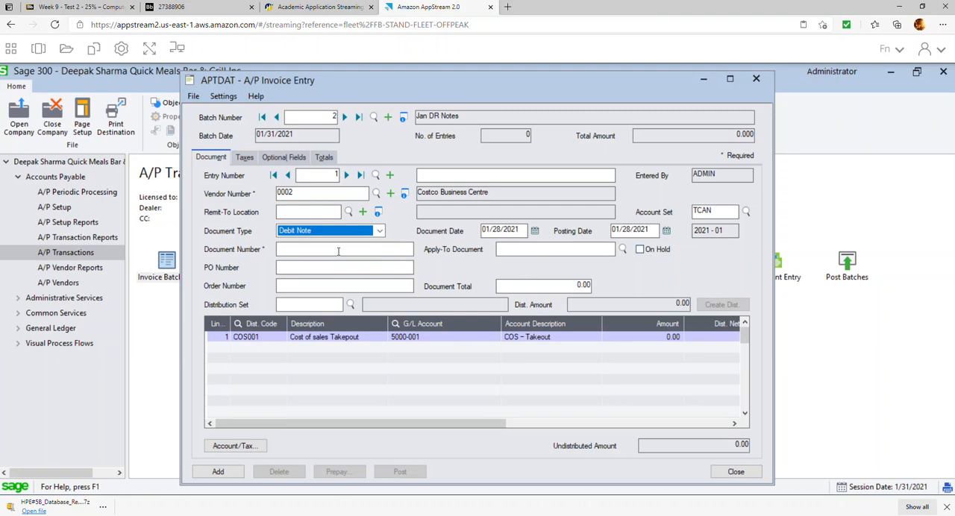
Set the debit note's document number to DR#991 and apply it to document 123456.
{"action": "left_click", "coordinate": [341, 252]}
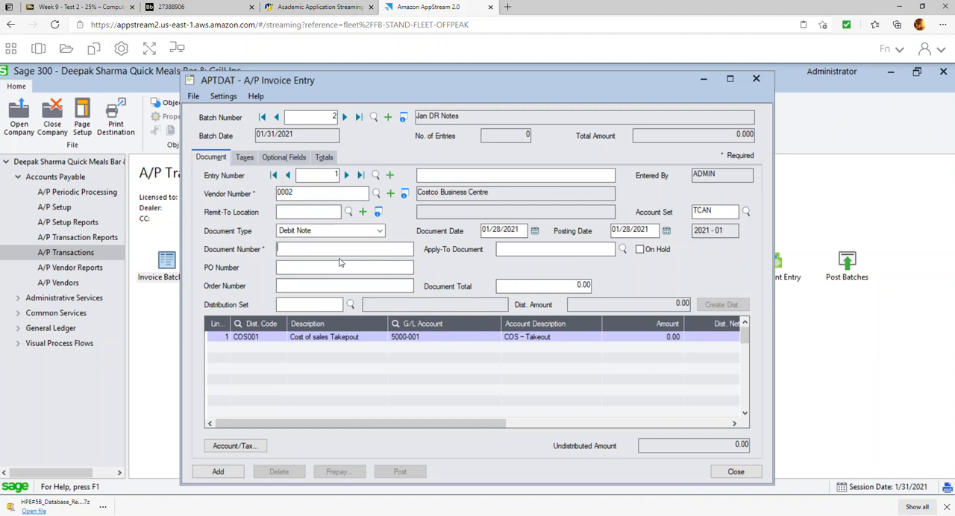
{"action": "type", "text": "DR#991"}
{"action": "left_click", "coordinate": [623, 249]}
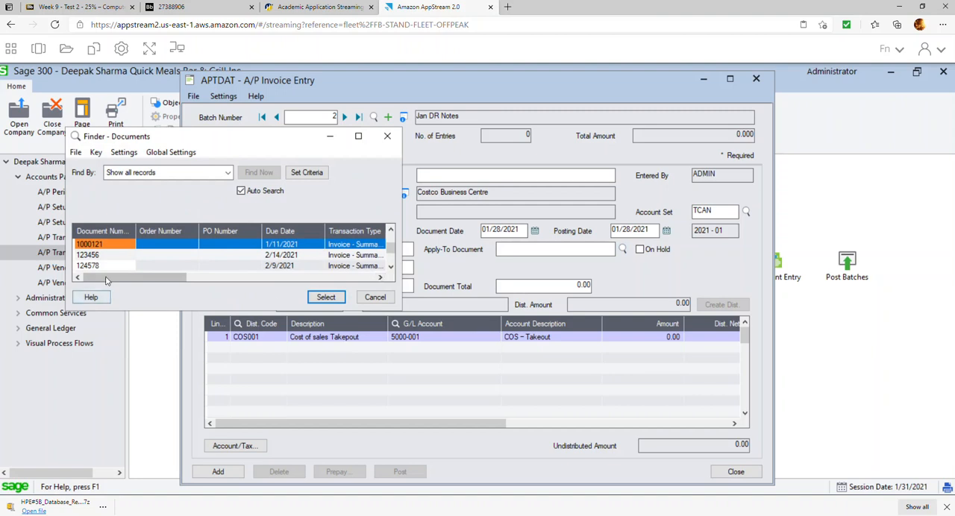
{"action": "left_click", "coordinate": [92, 256]}
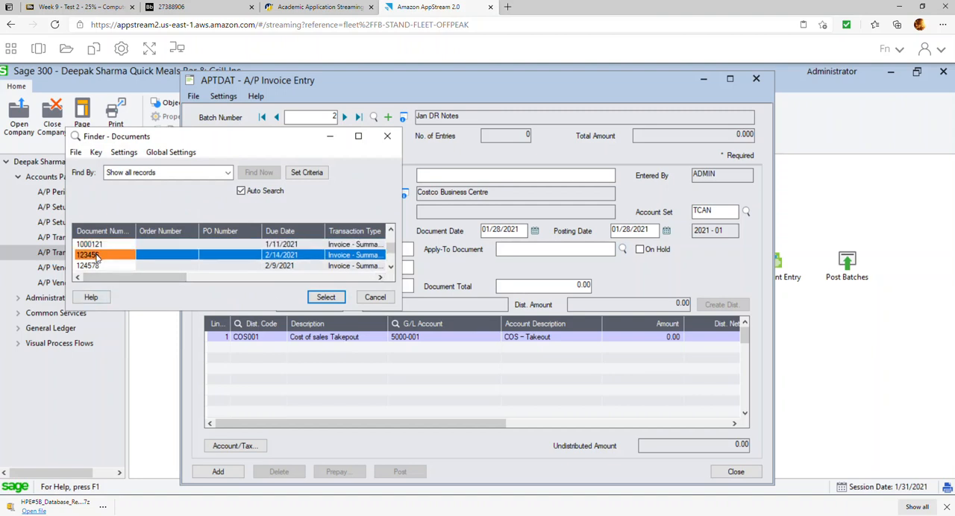
{"action": "left_click", "coordinate": [326, 299]}
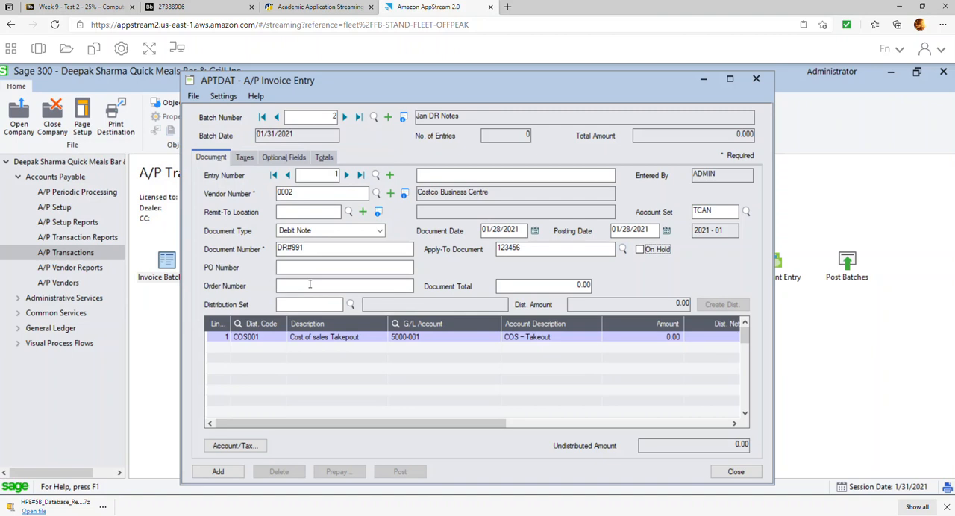
Set the document total of debit note DR#991 to 250.00.
{"action": "left_click", "coordinate": [526, 287]}
{"action": "type", "text": "250"}
Clear the distribution code and description of the first line of debit note DR#991.
{"action": "left_click", "coordinate": [403, 343]}
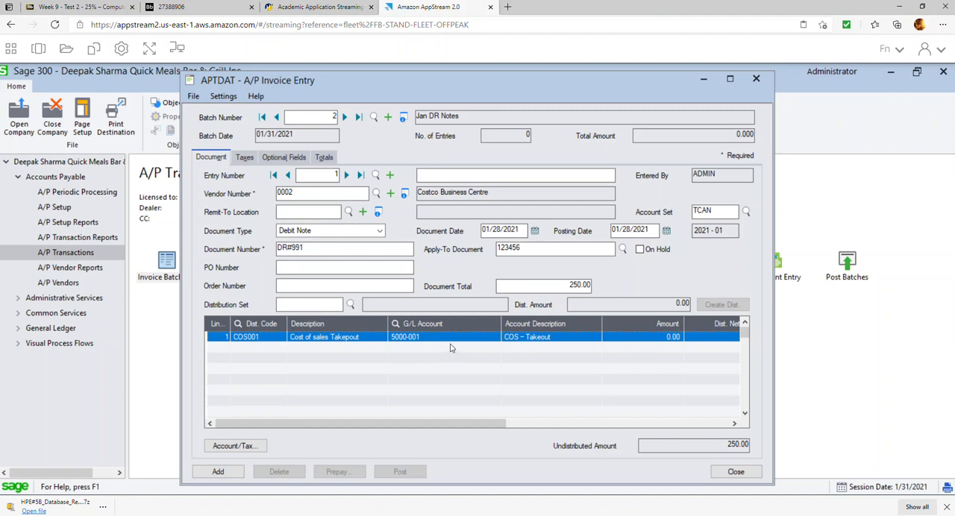
{"action": "left_click", "coordinate": [270, 337]}
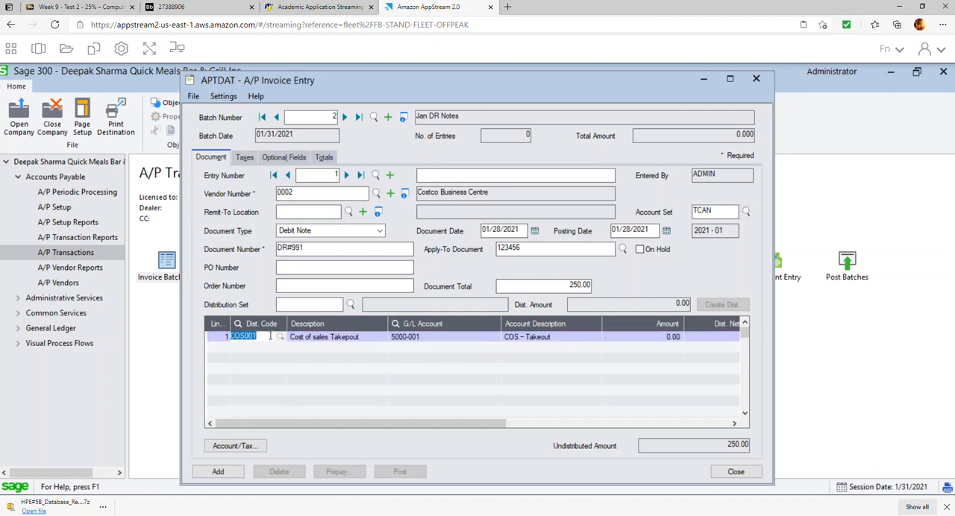
{"action": "key", "text": "Delete"}
{"action": "key", "text": "Tab"}
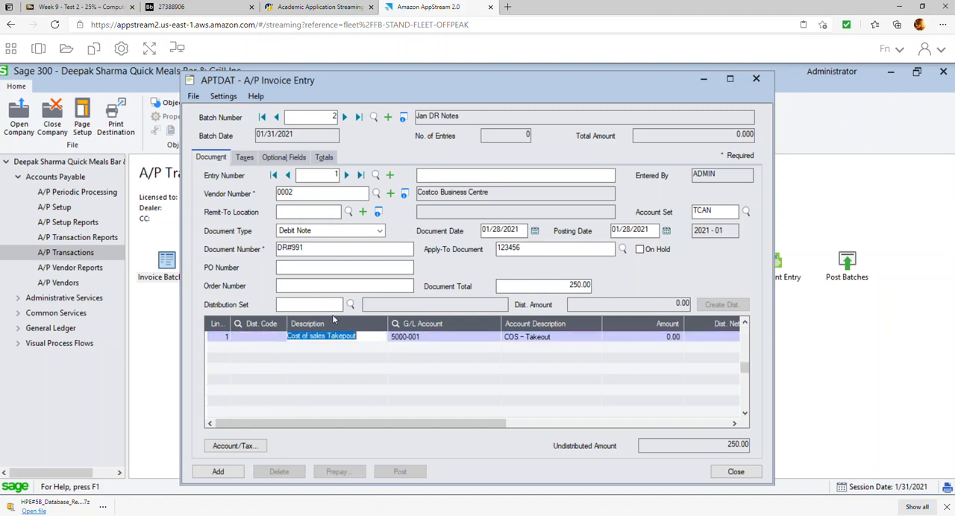
{"action": "key", "text": "Delete"}
{"action": "key", "text": "Tab"}
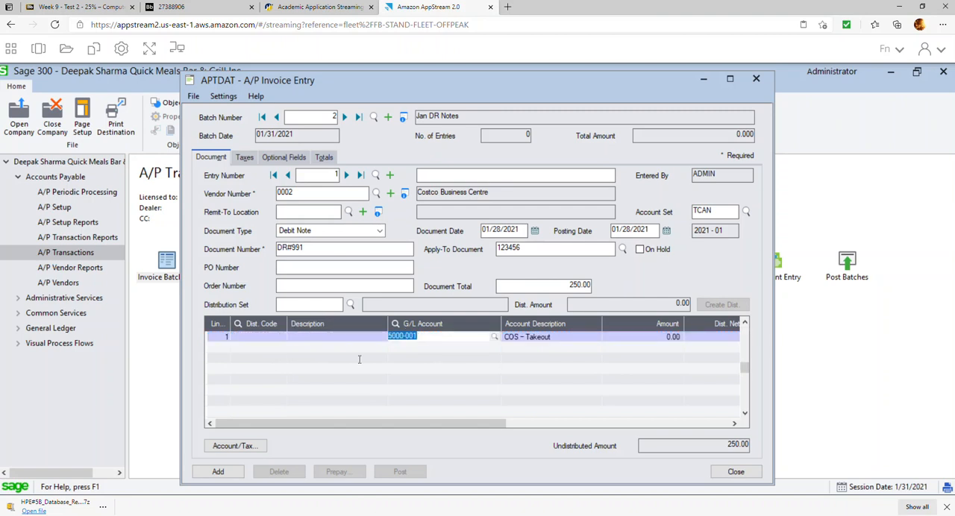
Set the debit note line's G/L account to 1600 Furniture and Fixture and its amount to 250.00.
{"action": "left_click", "coordinate": [495, 337]}
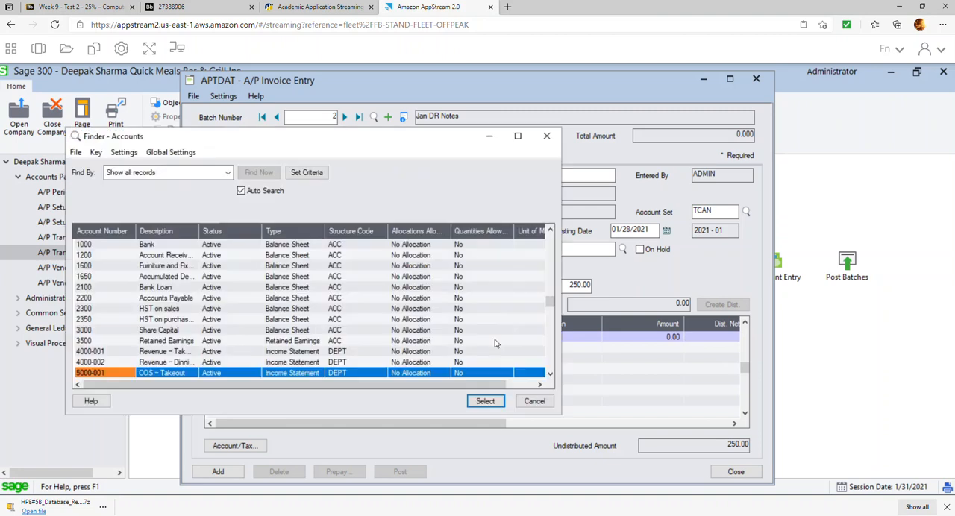
{"action": "double_click", "coordinate": [201, 269]}
{"action": "key", "text": "Tab"}
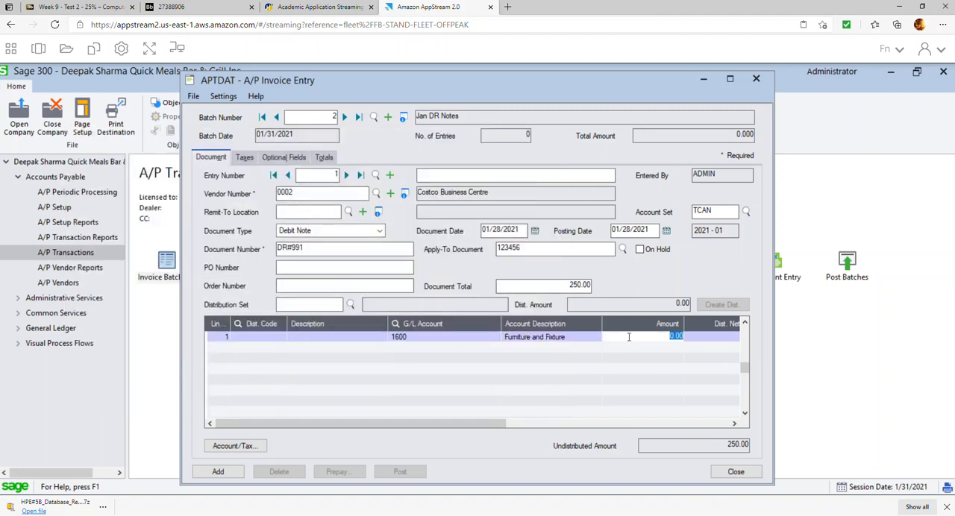
{"action": "type", "text": "250"}
{"action": "key", "text": "Tab"}
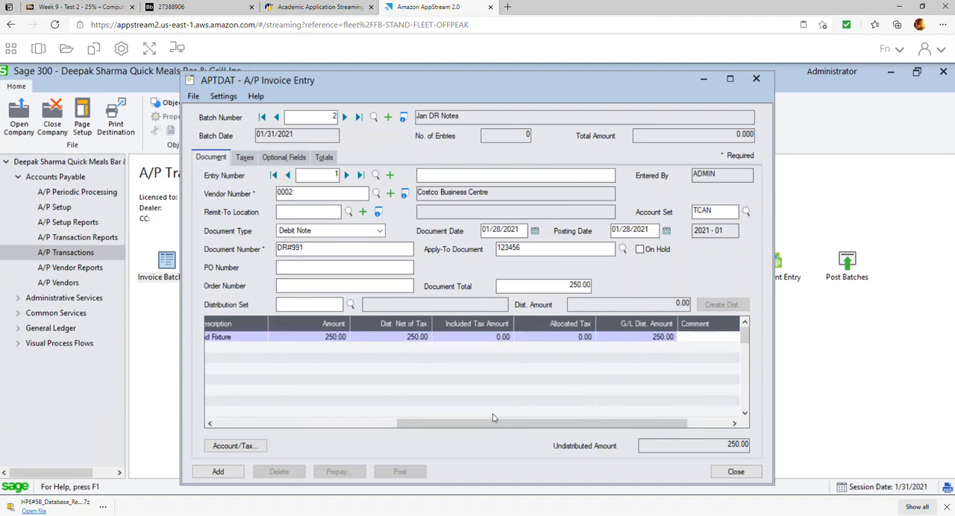
{"action": "left_click", "coordinate": [367, 425]}
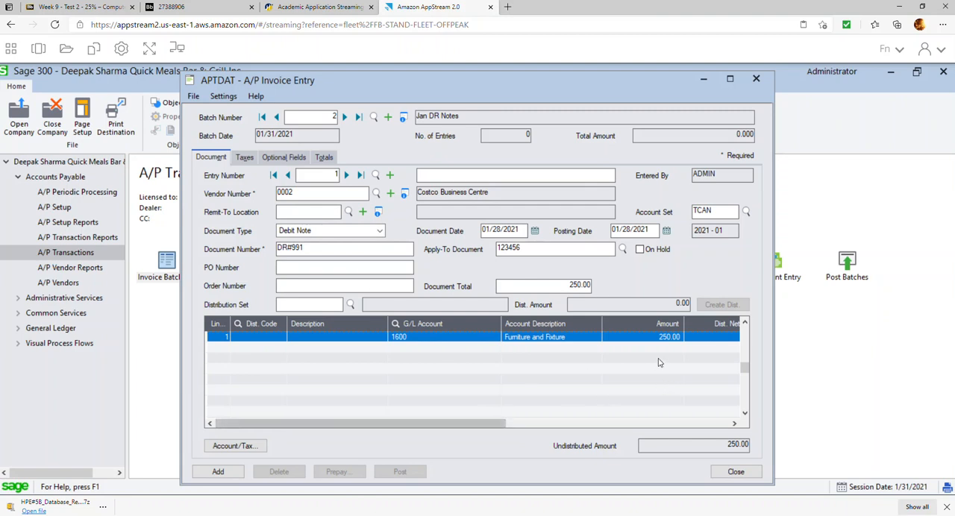
Set debit note DR#991's tax amount method to Enter and its harmonized sales tax amount to 0.00.
{"action": "left_click", "coordinate": [250, 158]}
{"action": "left_click", "coordinate": [309, 218]}
{"action": "left_click", "coordinate": [292, 231]}
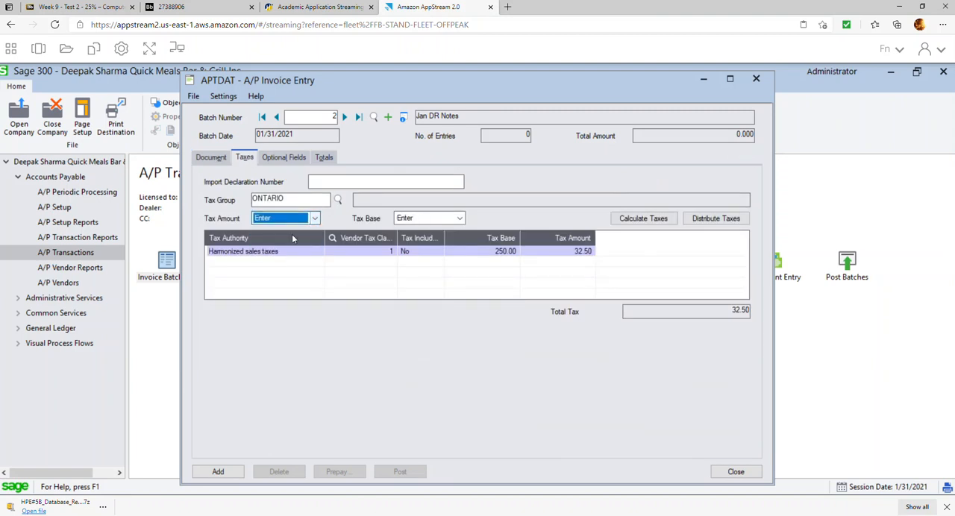
{"action": "left_click", "coordinate": [576, 252]}
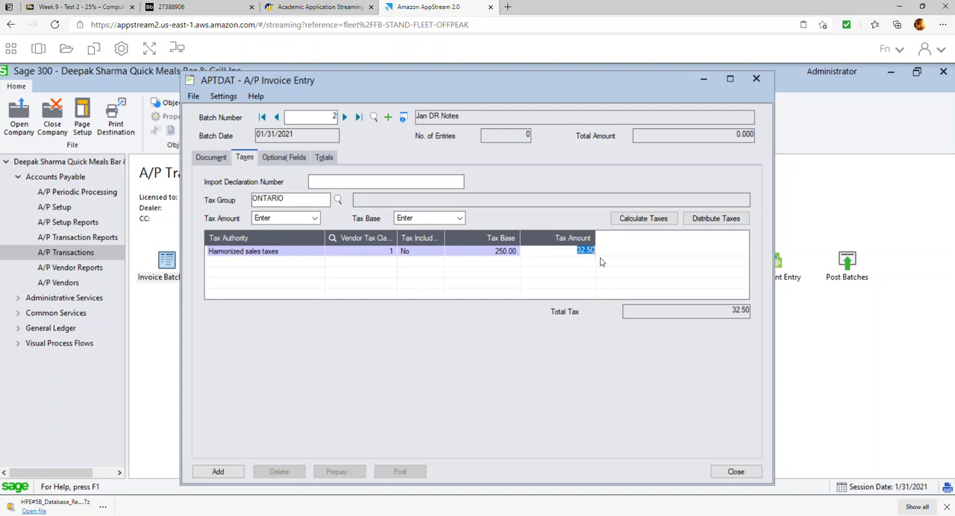
{"action": "type", "text": "0"}
{"action": "key", "text": "Return"}
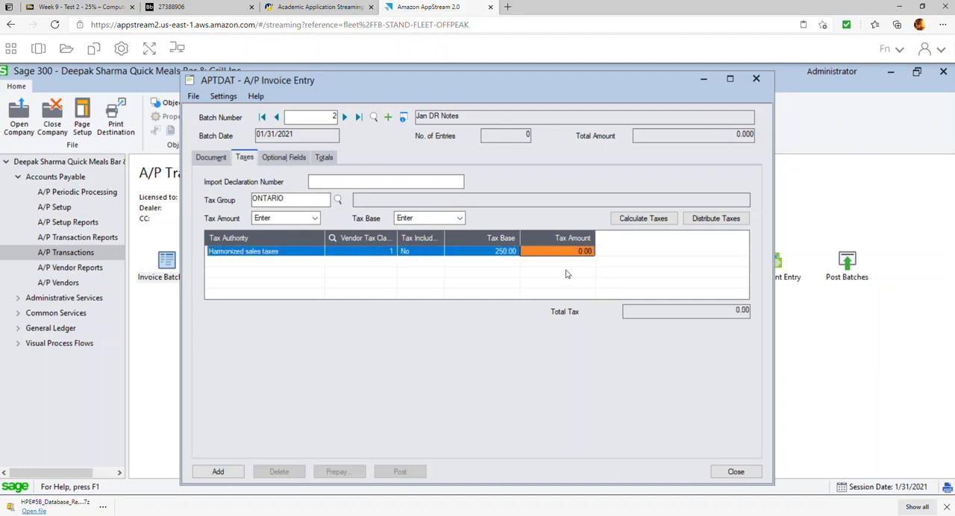
Set the debit note's harmonized sales tax base to 0.00 and distribute the taxes.
{"action": "left_click", "coordinate": [505, 253]}
{"action": "type", "text": "0"}
{"action": "key", "text": "Return"}
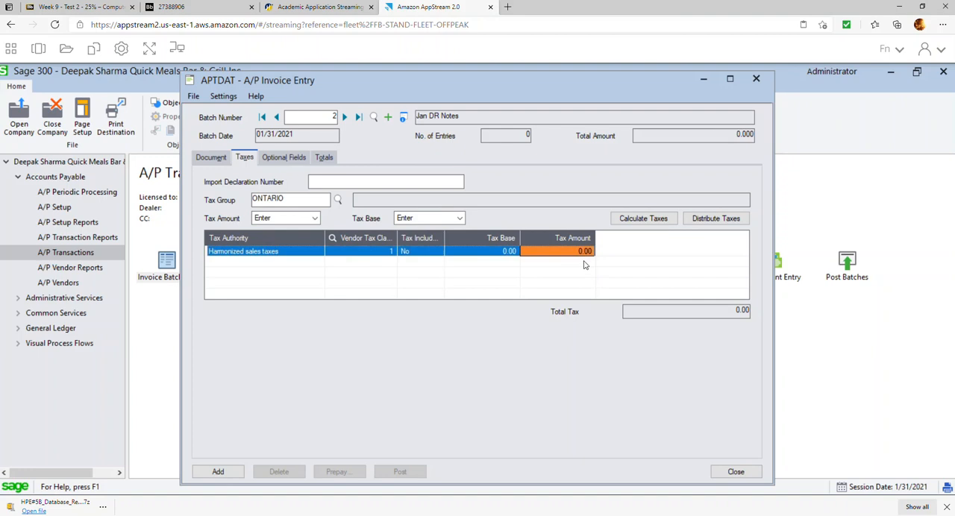
{"action": "left_click", "coordinate": [712, 222]}
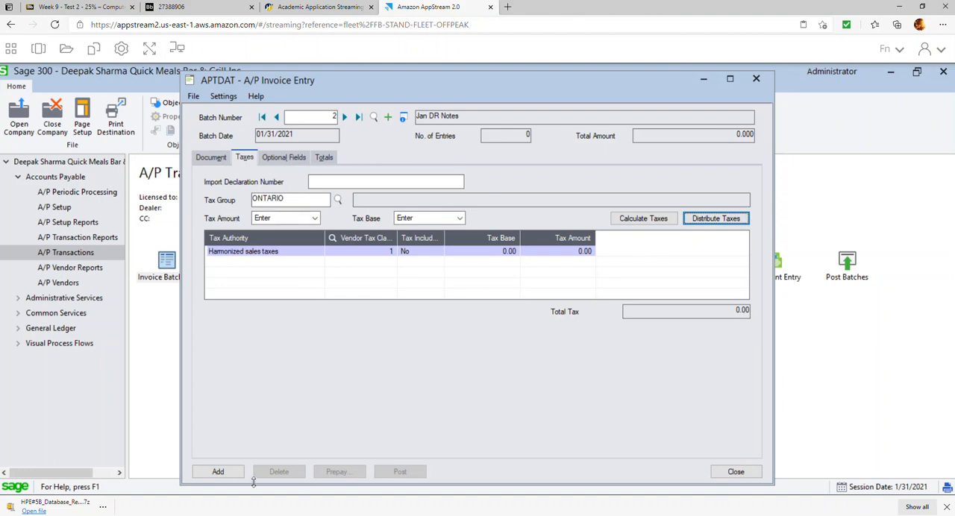
Review the totals of debit note DR#991, add the entry to the Jan DR Notes batch and close the invoice entry.
{"action": "left_click", "coordinate": [329, 157]}
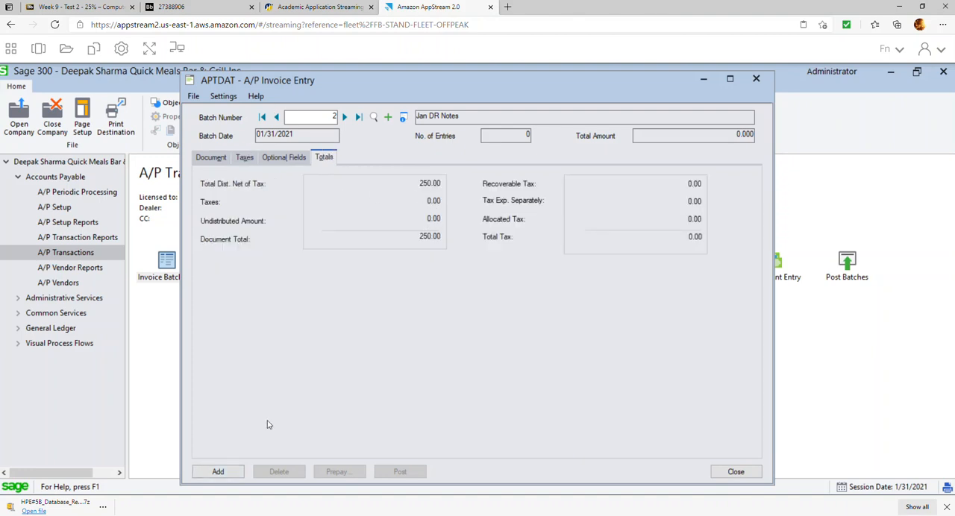
{"action": "left_click", "coordinate": [234, 474]}
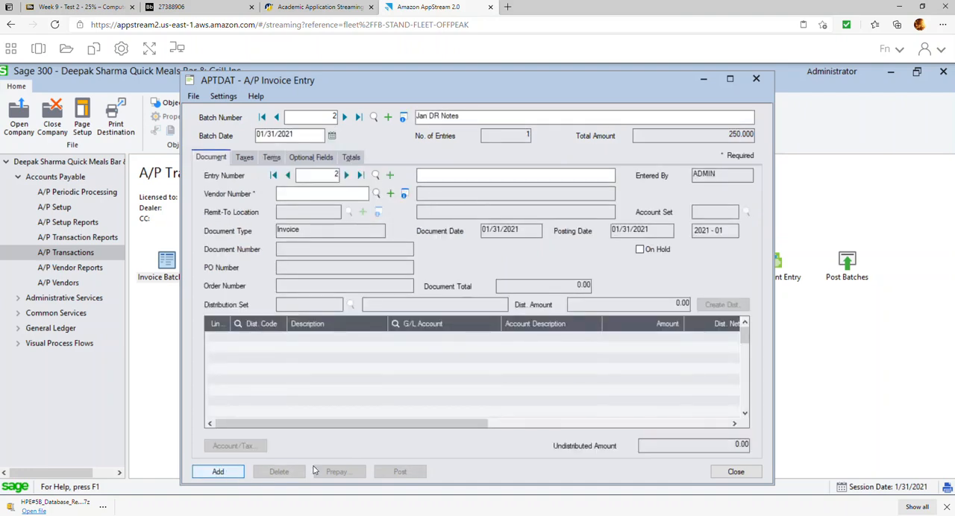
{"action": "left_click", "coordinate": [728, 472]}
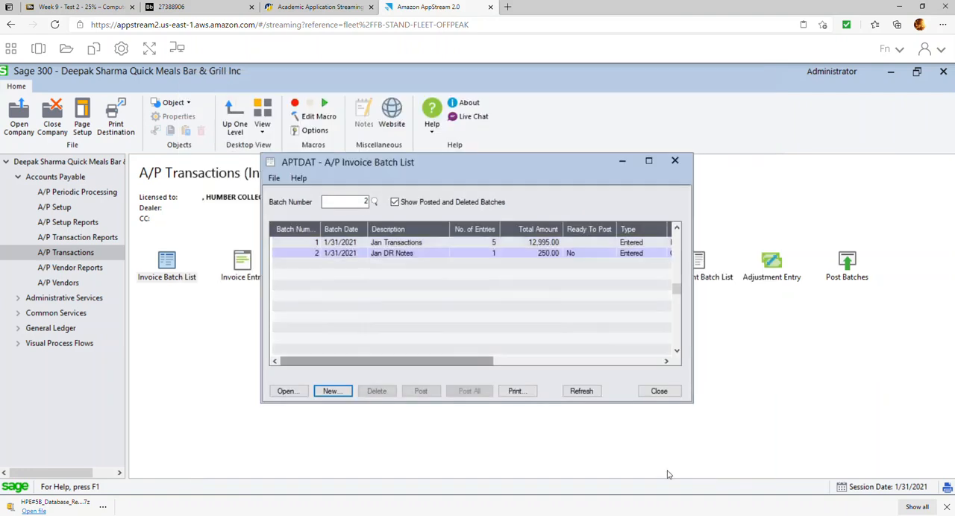
Mark the Jan DR Notes batch as ready to post, post it and close the invoice batch list.
{"action": "double_click", "coordinate": [600, 256]}
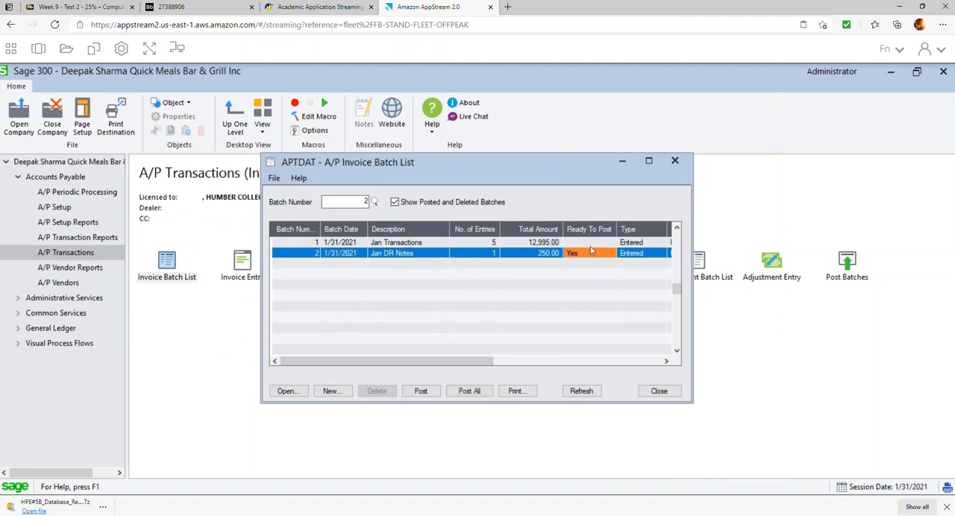
{"action": "left_click", "coordinate": [412, 394]}
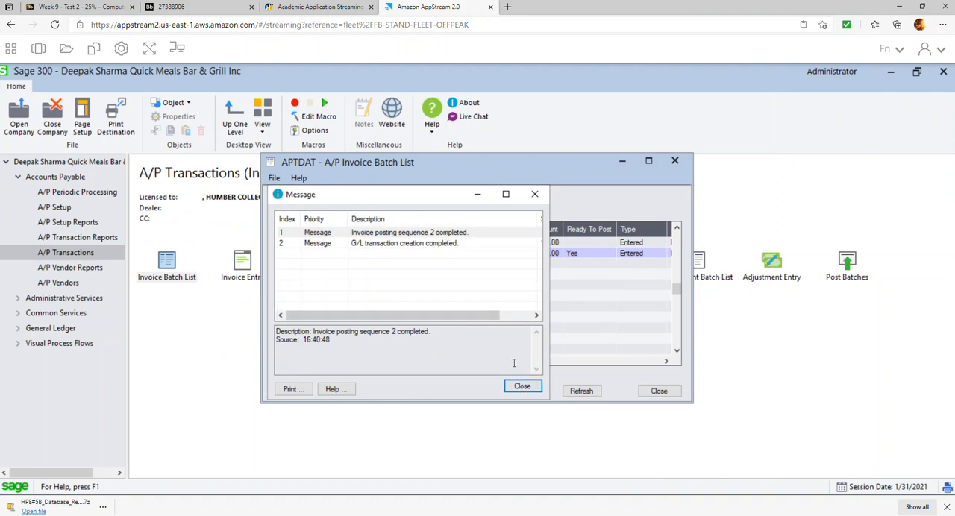
{"action": "left_click", "coordinate": [521, 387]}
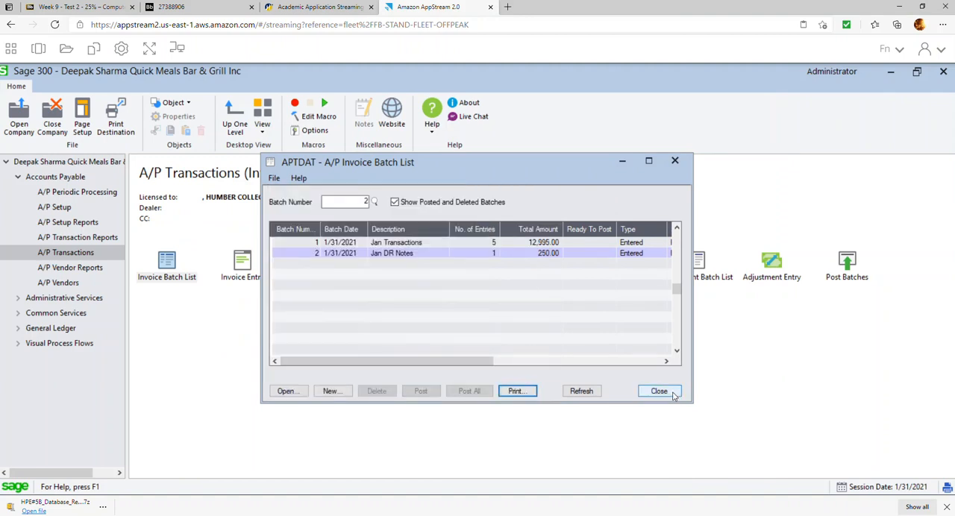
{"action": "left_click", "coordinate": [674, 392]}
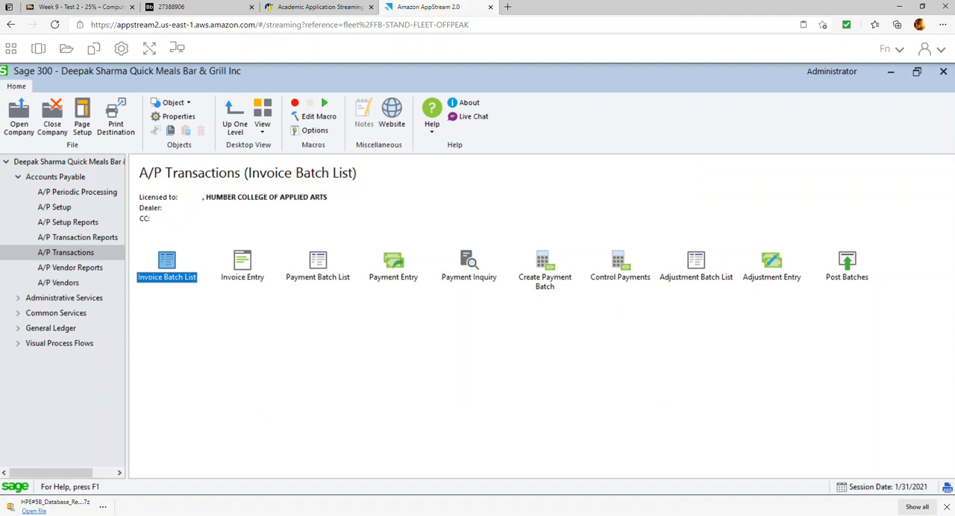
{"action": "mouse_move", "coordinate": [326, 513]}
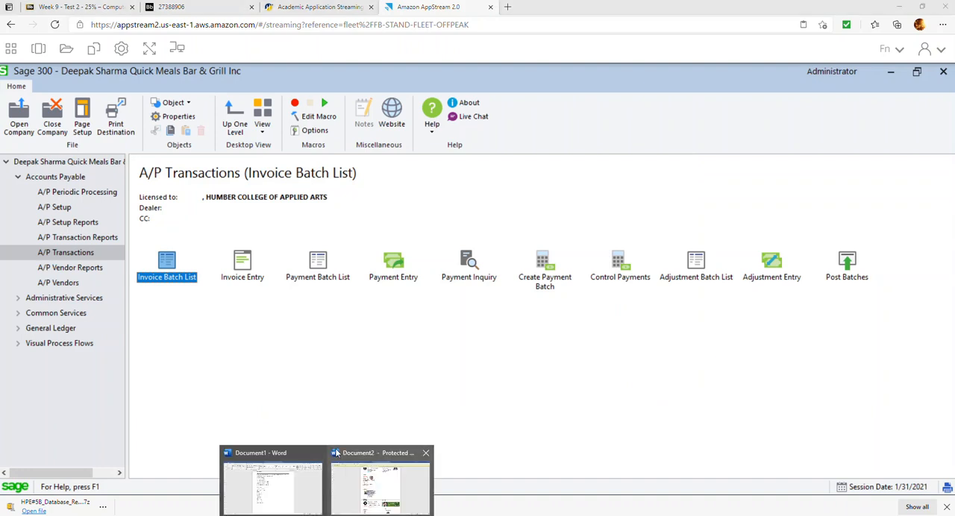
{"action": "left_click", "coordinate": [290, 490]}
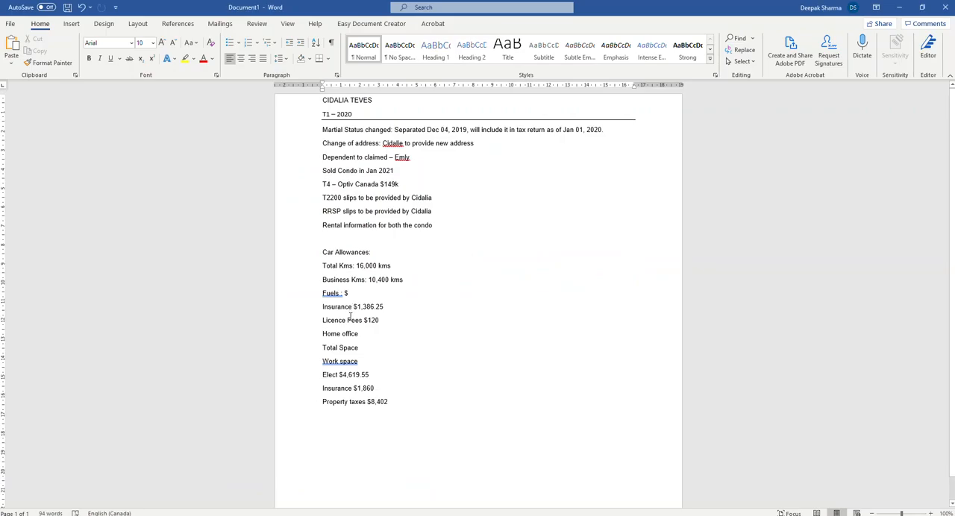
{"action": "left_click", "coordinate": [900, 8]}
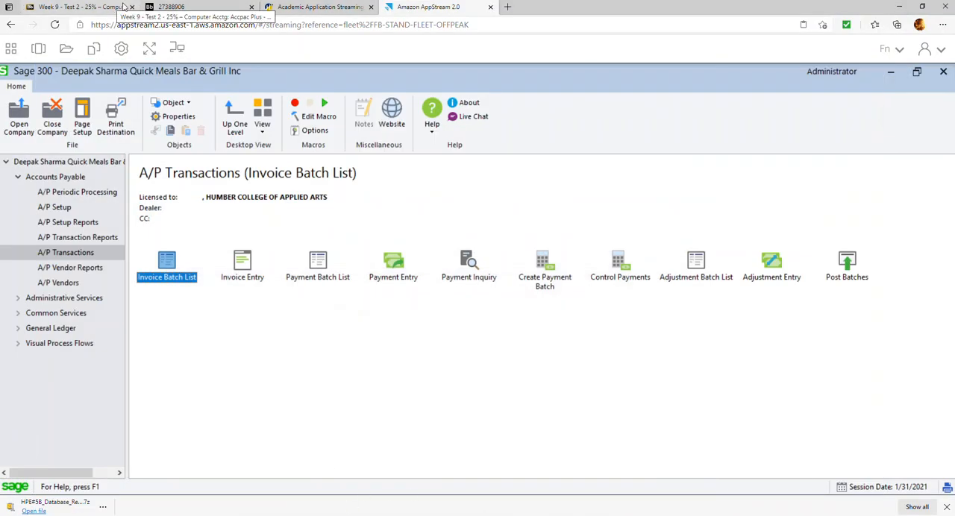
Read item 9 of the practice exercise in the 27388906 PDF for the reports required as PDF and their save folder.
{"action": "left_click", "coordinate": [183, 9]}
{"action": "scroll", "coordinate": [446, 204], "scroll_direction": "up", "scroll_amount": 15}
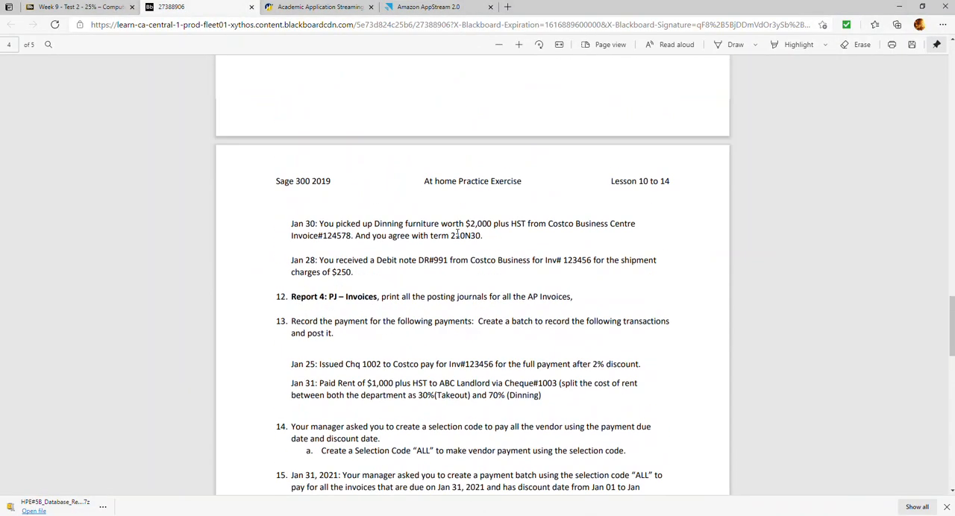
{"action": "scroll", "coordinate": [458, 234], "scroll_direction": "up", "scroll_amount": 3}
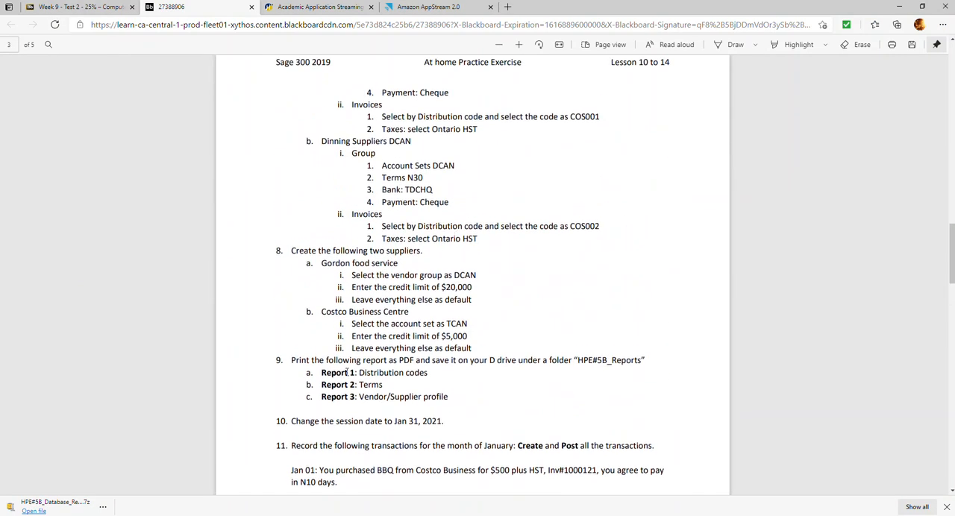
{"action": "left_click_drag", "start_coordinate": [321, 372], "coordinate": [437, 398]}
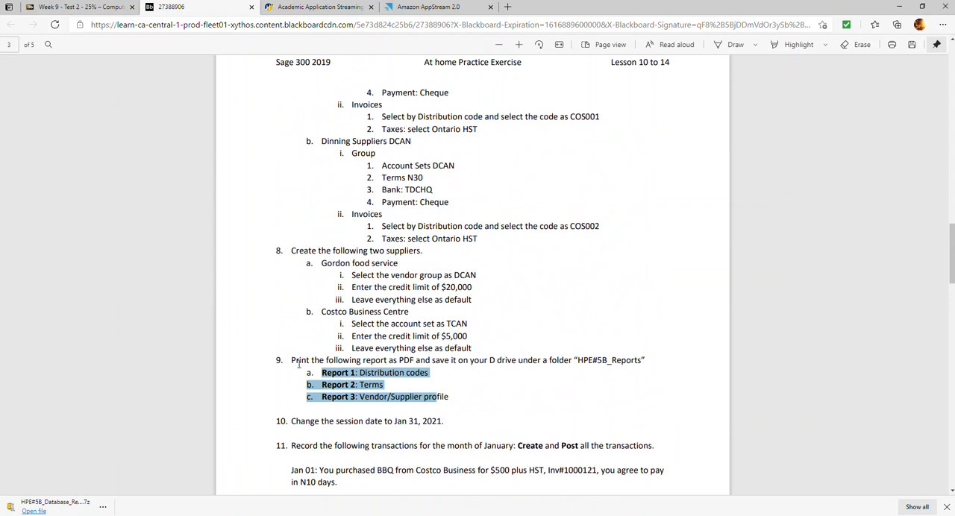
{"action": "left_click_drag", "start_coordinate": [292, 363], "coordinate": [380, 389]}
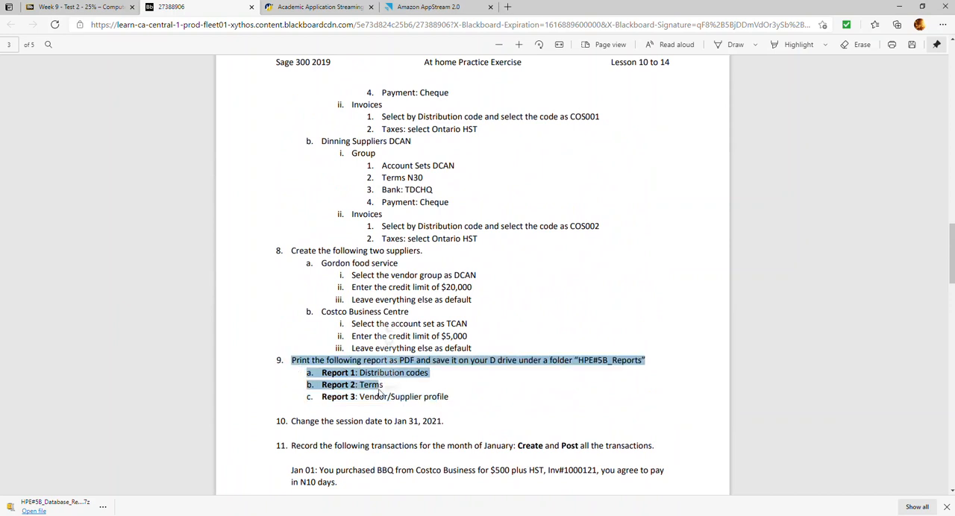
{"action": "left_click", "coordinate": [434, 390]}
{"action": "left_click_drag", "start_coordinate": [448, 397], "coordinate": [292, 364]}
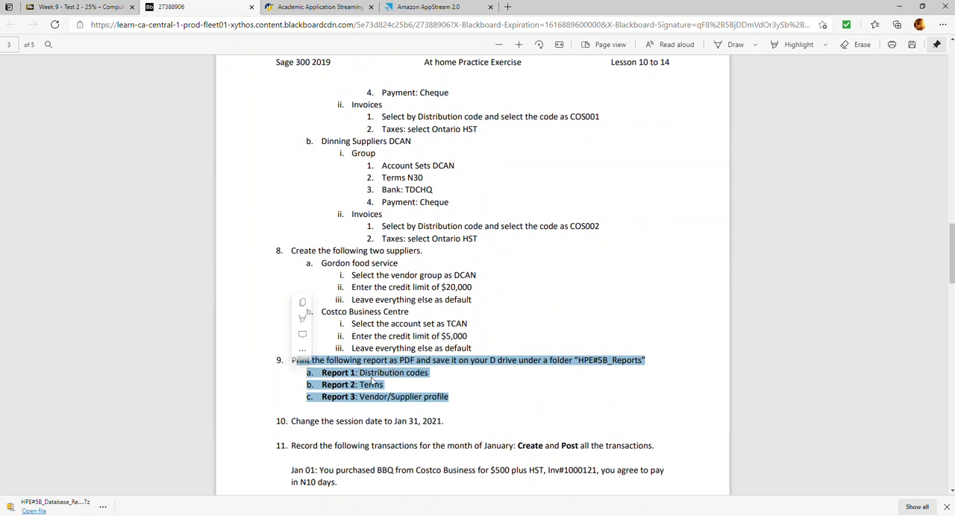
Switch to Sage 300, open the A/P Setup Reports and recheck the required report list in the exercise.
{"action": "left_click", "coordinate": [451, 8]}
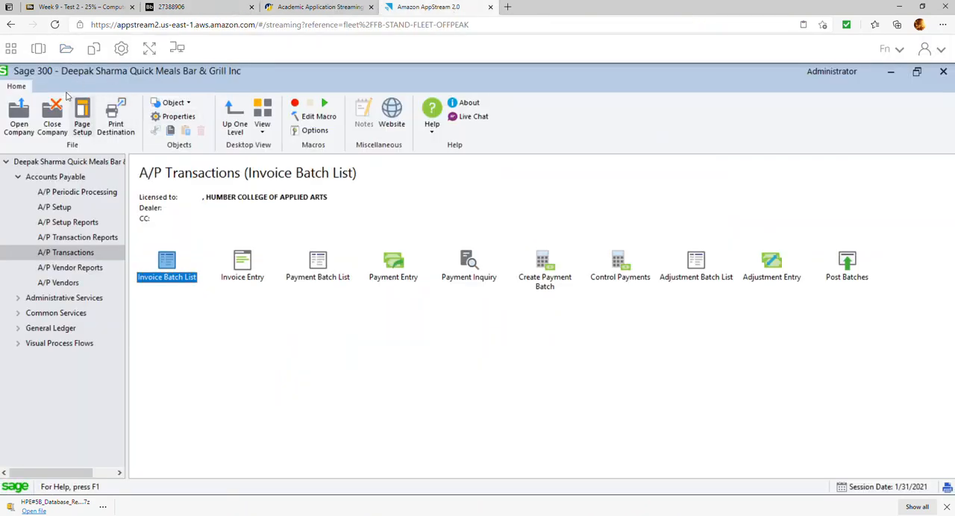
{"action": "left_click", "coordinate": [73, 226]}
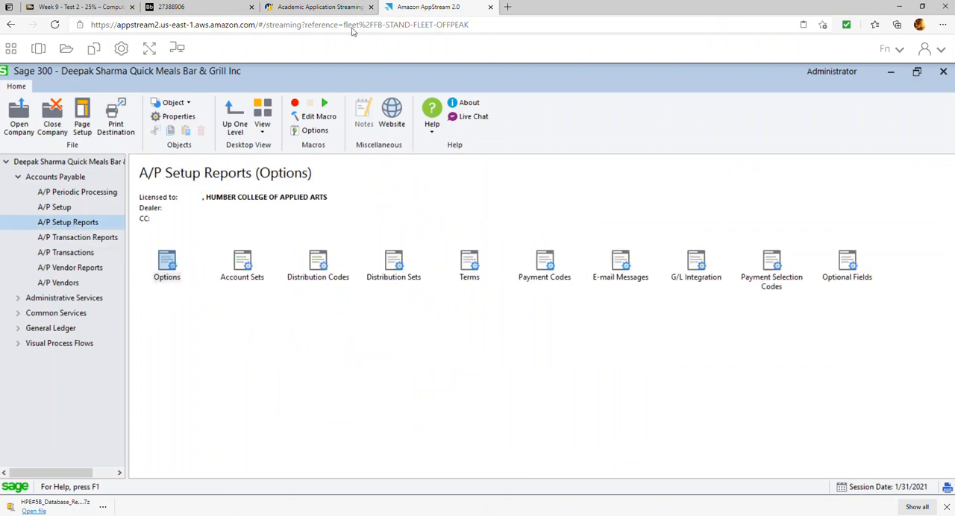
{"action": "left_click", "coordinate": [176, 7]}
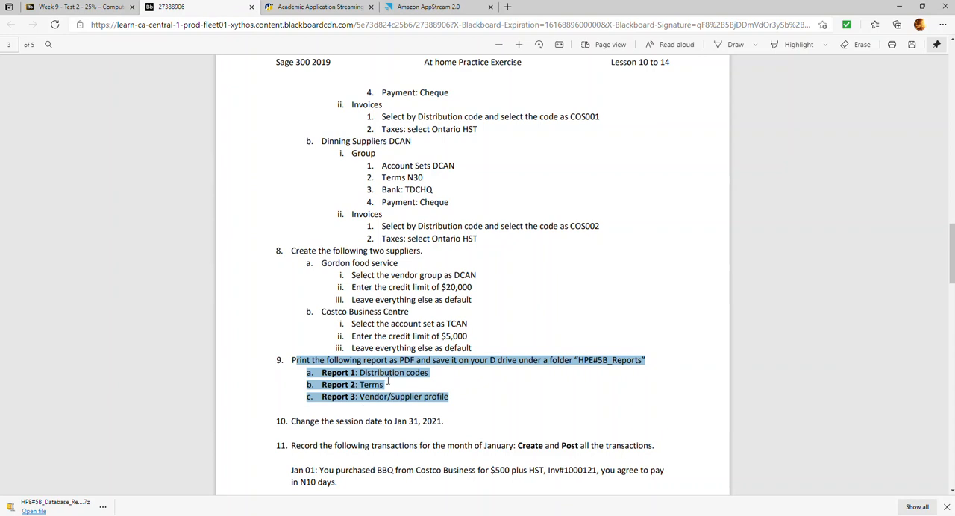
{"action": "left_click", "coordinate": [439, 7]}
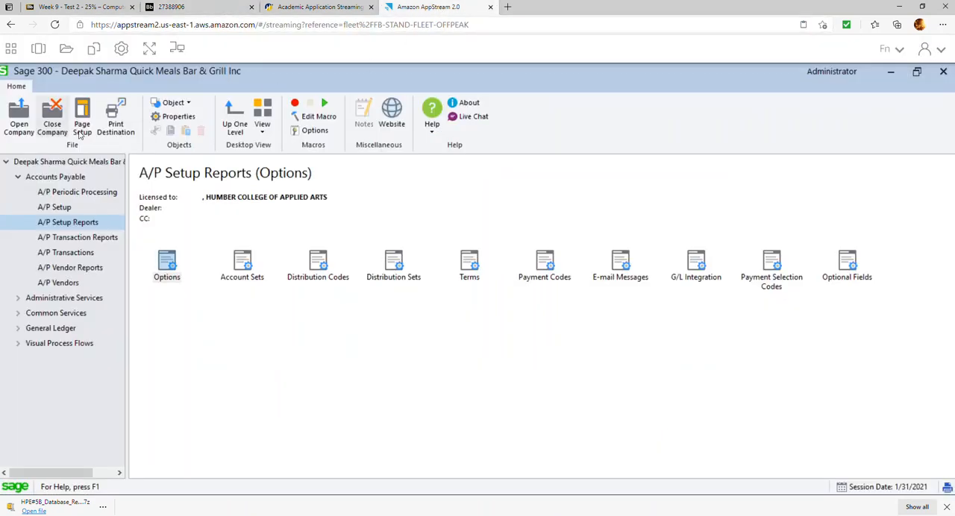
Set the print destination to Preview and the default paper size to Letter/A4.
{"action": "left_click", "coordinate": [116, 123]}
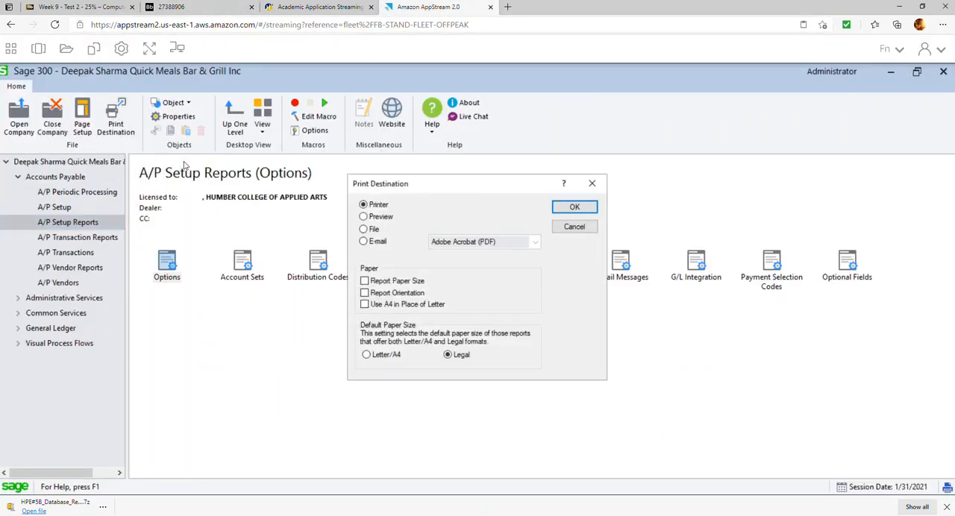
{"action": "left_click", "coordinate": [382, 217]}
{"action": "left_click", "coordinate": [387, 356]}
{"action": "left_click", "coordinate": [576, 209]}
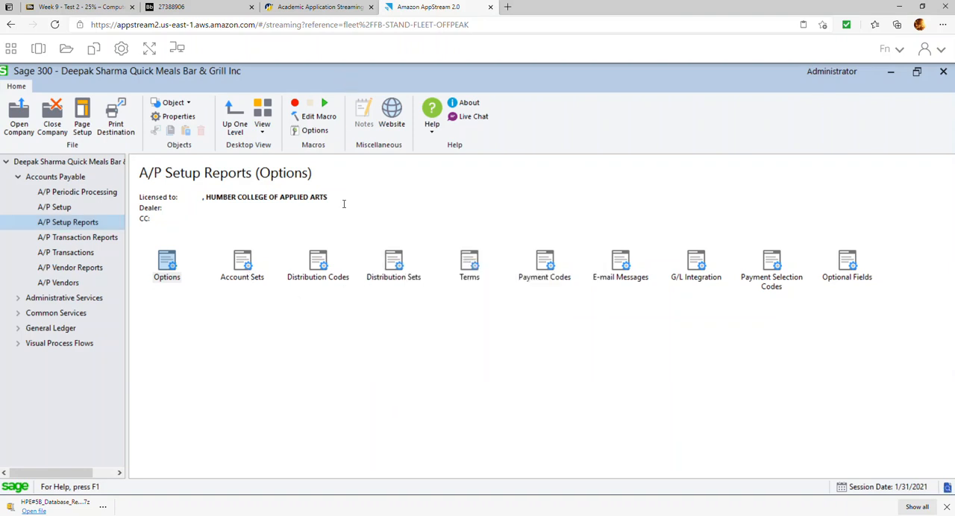
Recheck the exercise's report list and generate a preview of the A/P Distribution Codes report.
{"action": "left_click", "coordinate": [192, 9]}
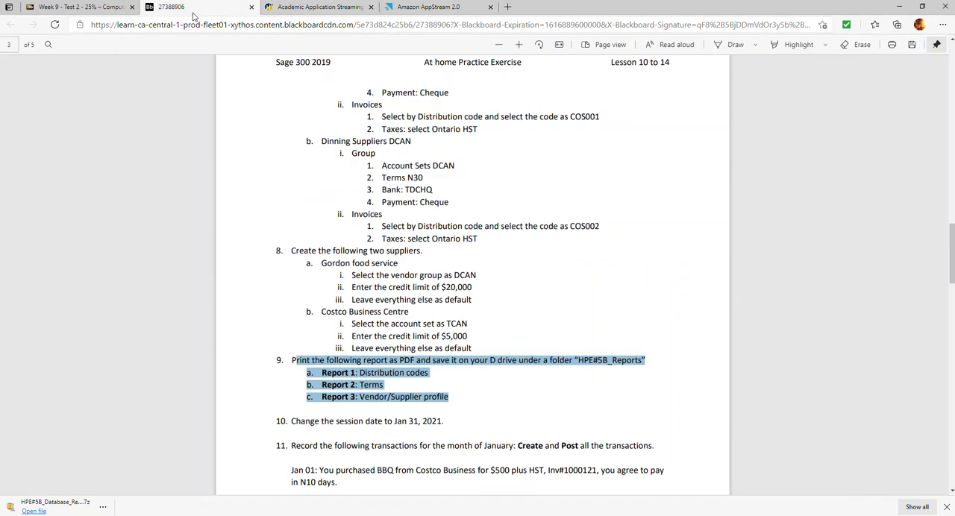
{"action": "left_click", "coordinate": [420, 6]}
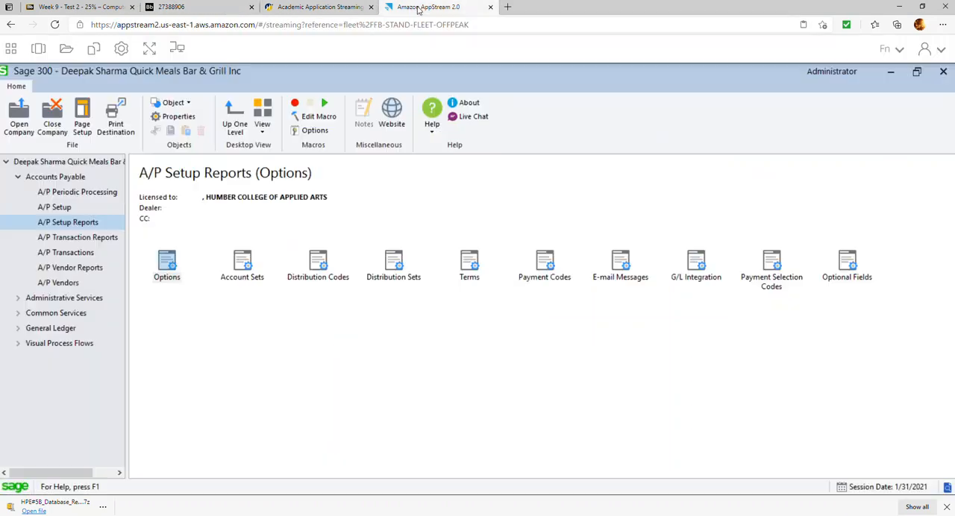
{"action": "double_click", "coordinate": [321, 265]}
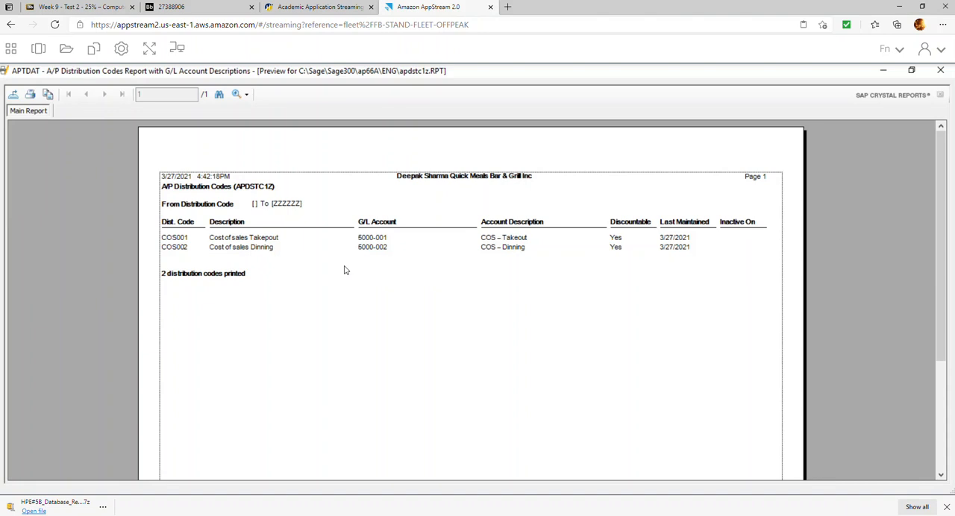
{"action": "left_click", "coordinate": [13, 95]}
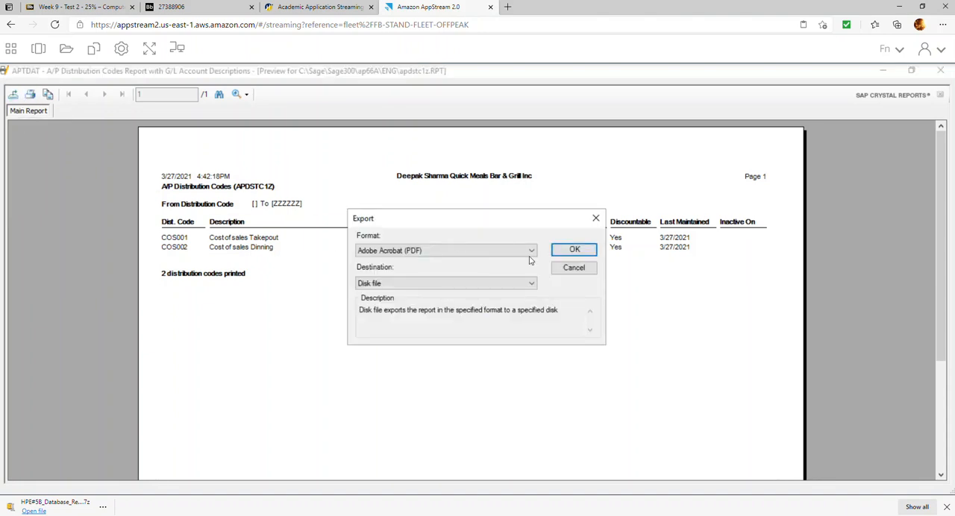
{"action": "left_click", "coordinate": [575, 250]}
{"action": "left_click", "coordinate": [118, 183]}
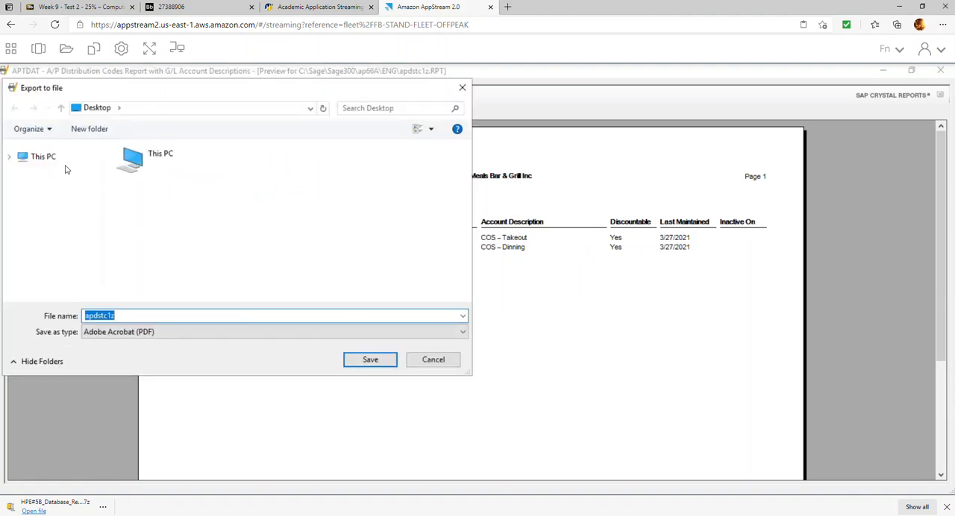
{"action": "left_click", "coordinate": [10, 157]}
{"action": "left_click", "coordinate": [14, 188]}
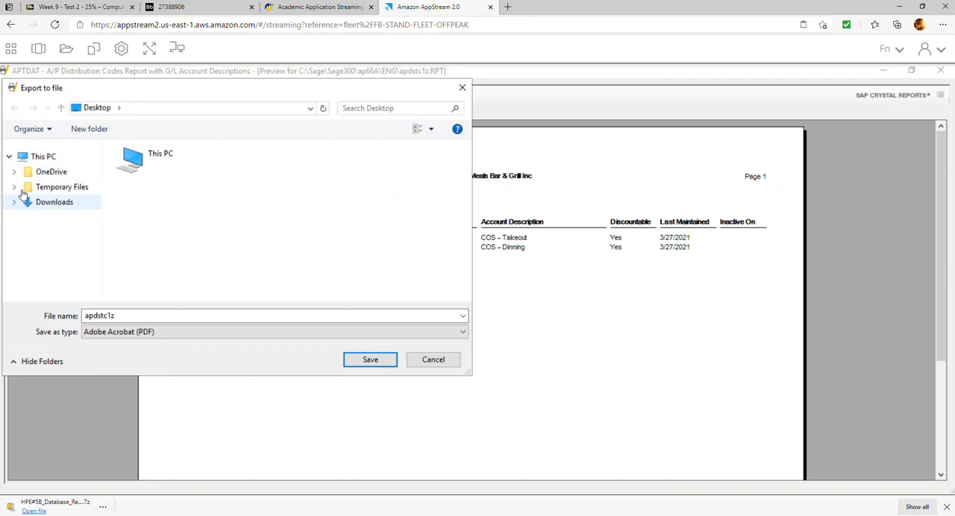
{"action": "left_click", "coordinate": [61, 187]}
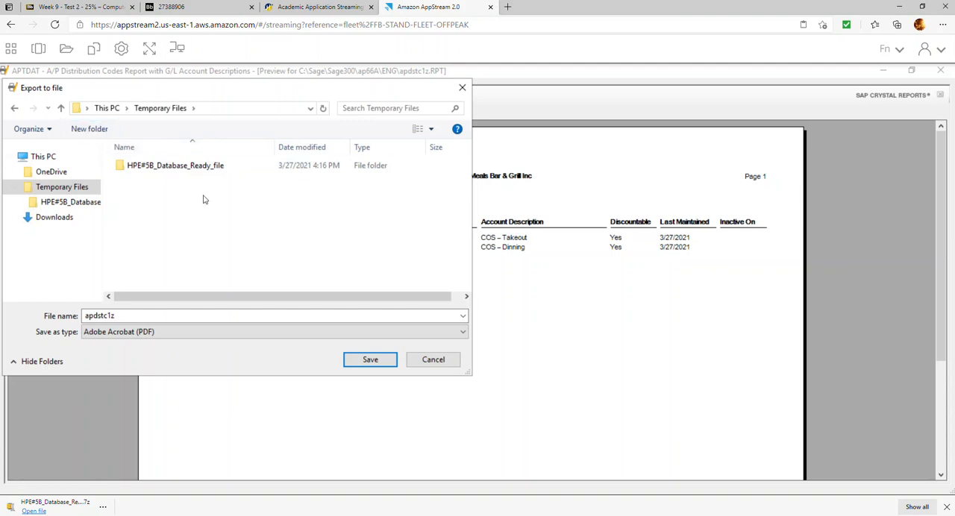
{"action": "left_click", "coordinate": [430, 359]}
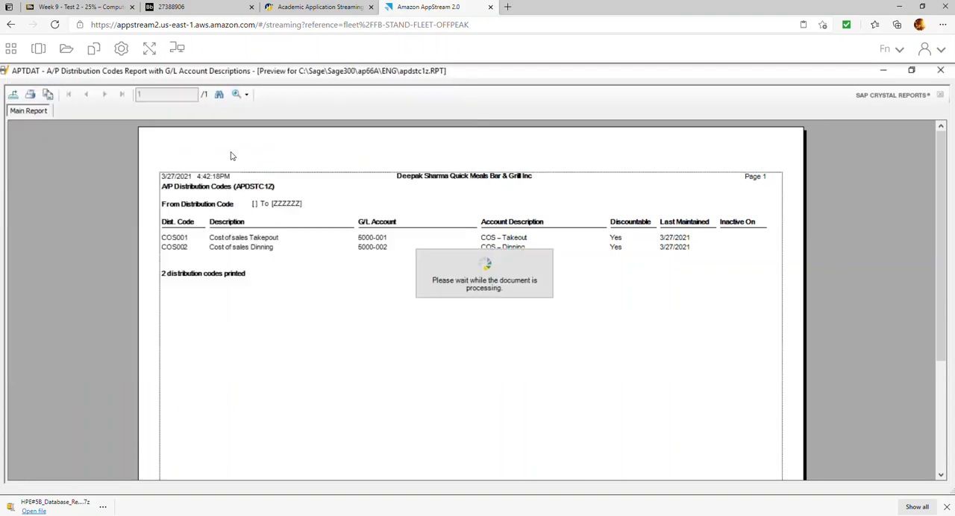
{"action": "left_click", "coordinate": [567, 324]}
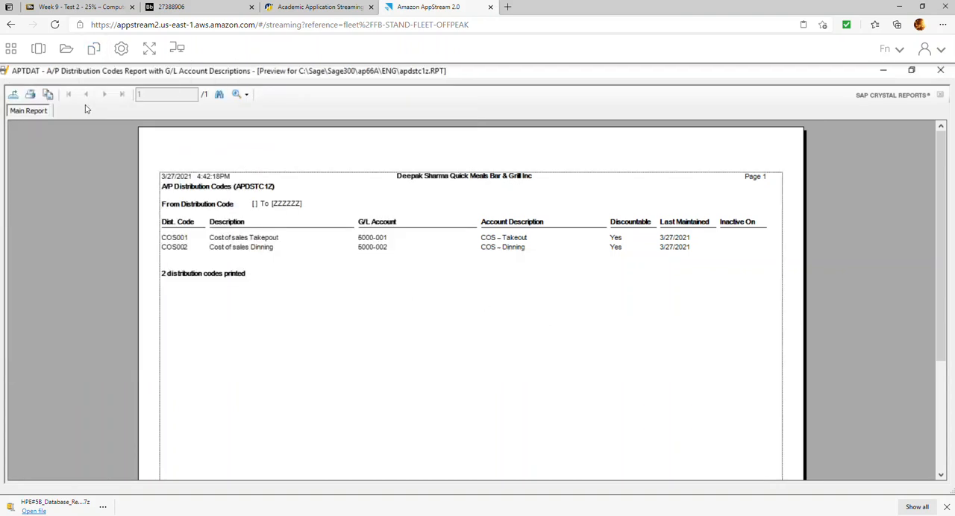
Create a folder named "HPE#5B Repors" in the streaming session's Temporary Files storage.
{"action": "left_click", "coordinate": [69, 50]}
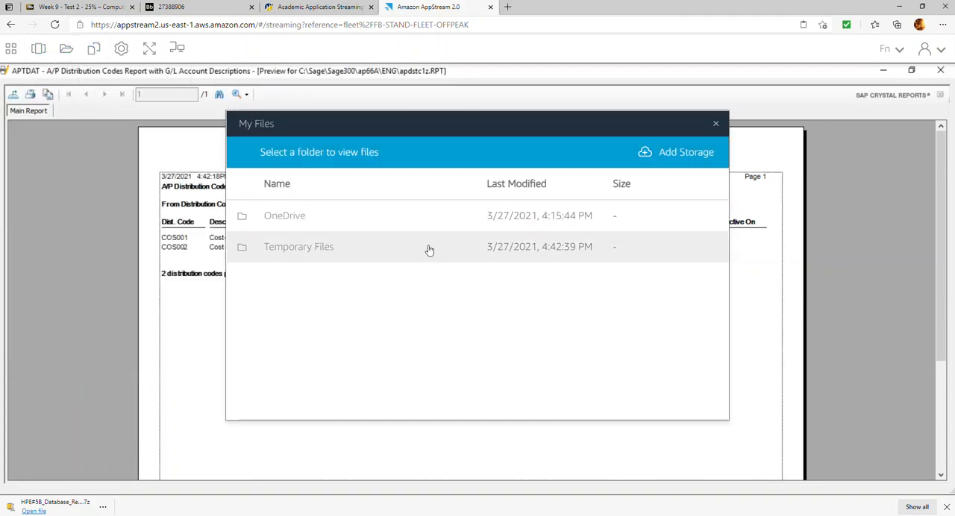
{"action": "left_click", "coordinate": [309, 251]}
{"action": "left_click", "coordinate": [299, 278]}
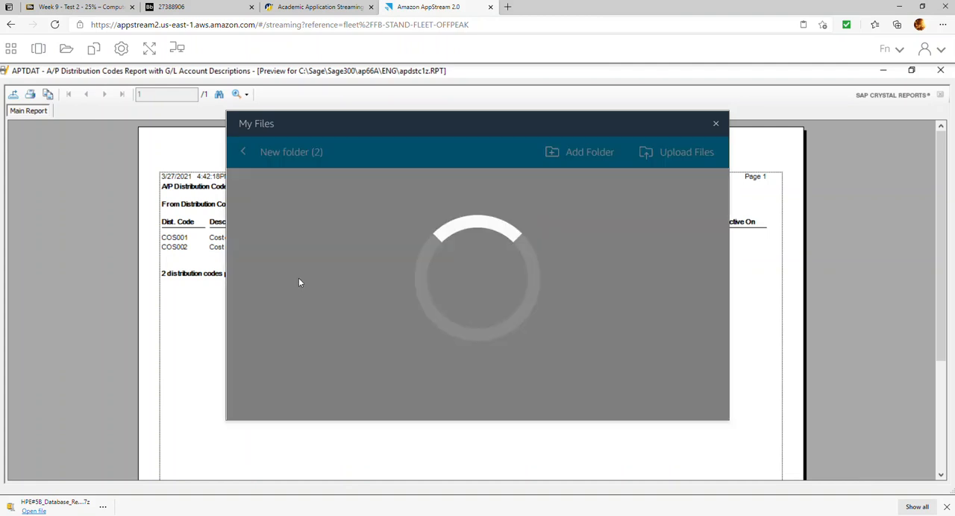
{"action": "left_click", "coordinate": [243, 153]}
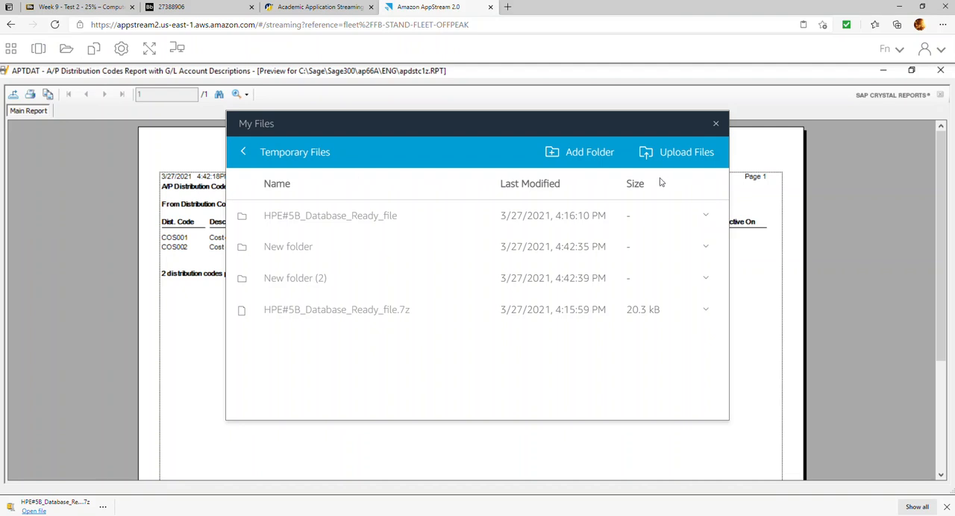
{"action": "left_click", "coordinate": [591, 157]}
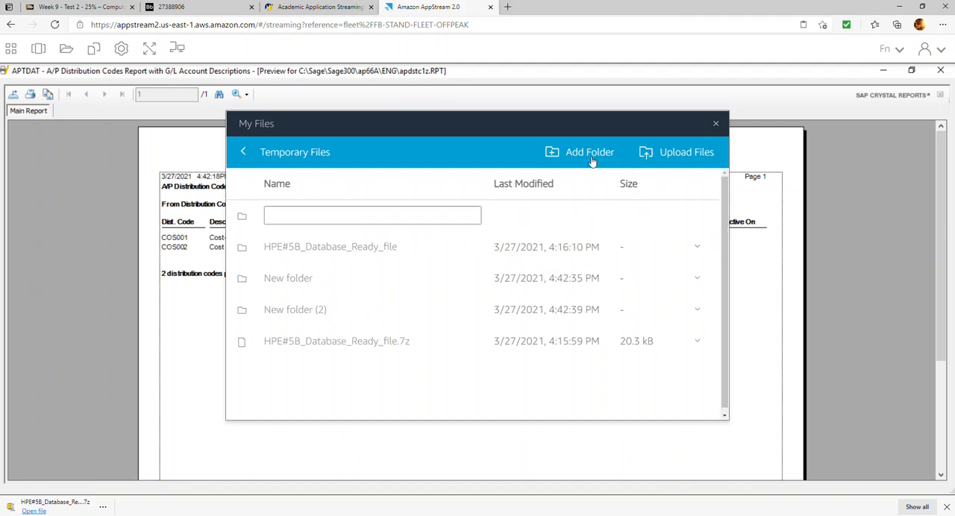
{"action": "left_click", "coordinate": [470, 220]}
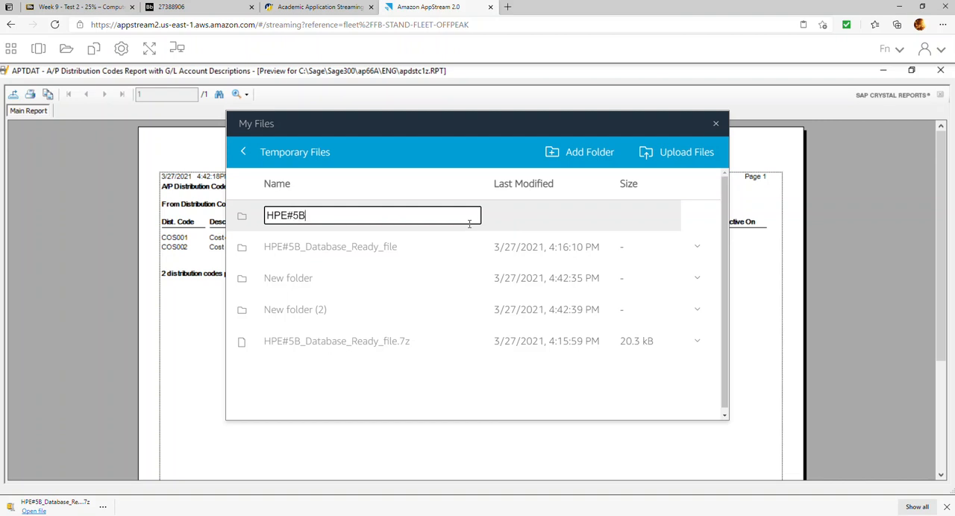
{"action": "type", "text": "HPE#5B Repors"}
{"action": "key", "text": "Return"}
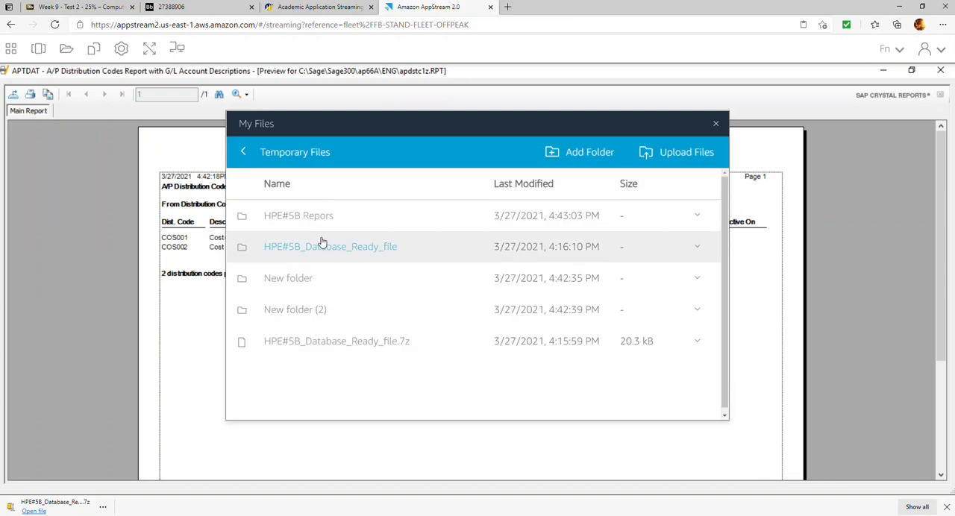
{"action": "left_click", "coordinate": [715, 124]}
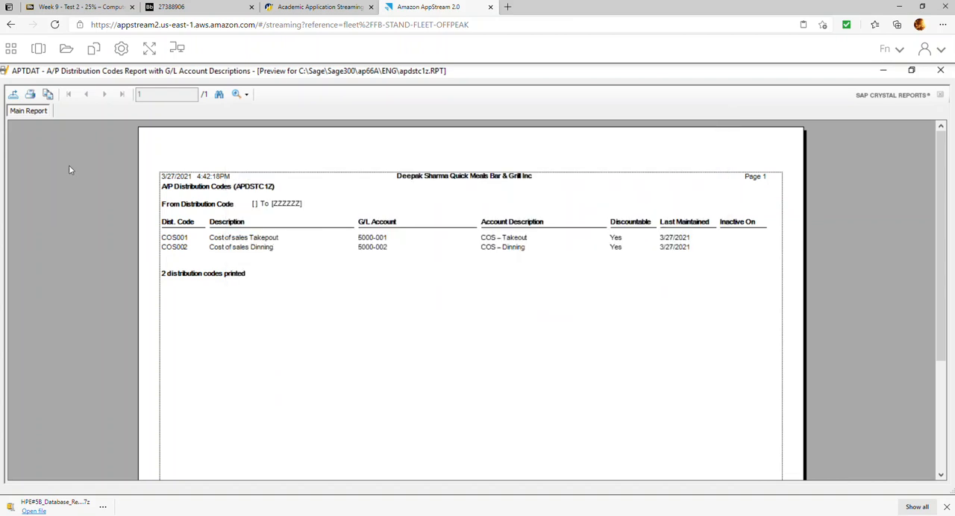
Export the A/P Distribution Codes report as a PDF named R1_DC into Temporary Files > HPE#5B Repors and close the report.
{"action": "left_click", "coordinate": [12, 93]}
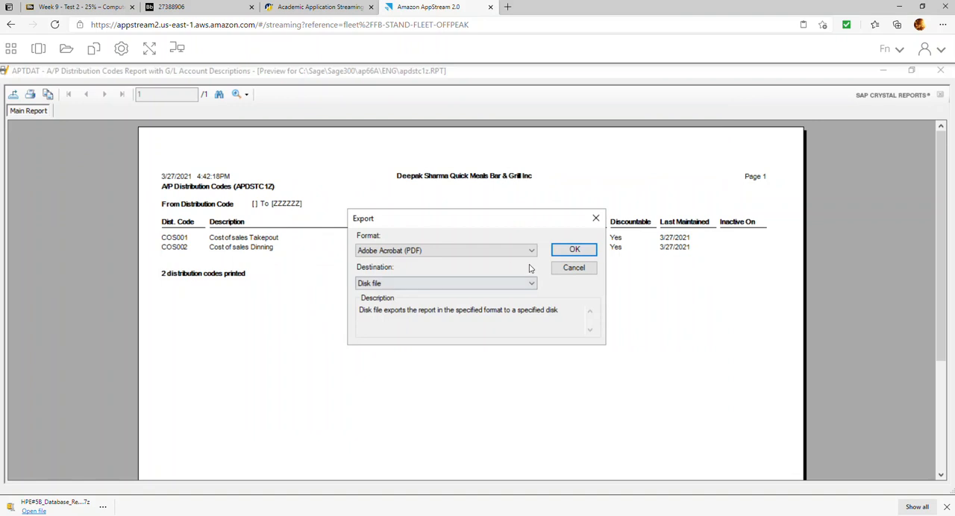
{"action": "left_click", "coordinate": [564, 251]}
{"action": "left_click", "coordinate": [105, 183]}
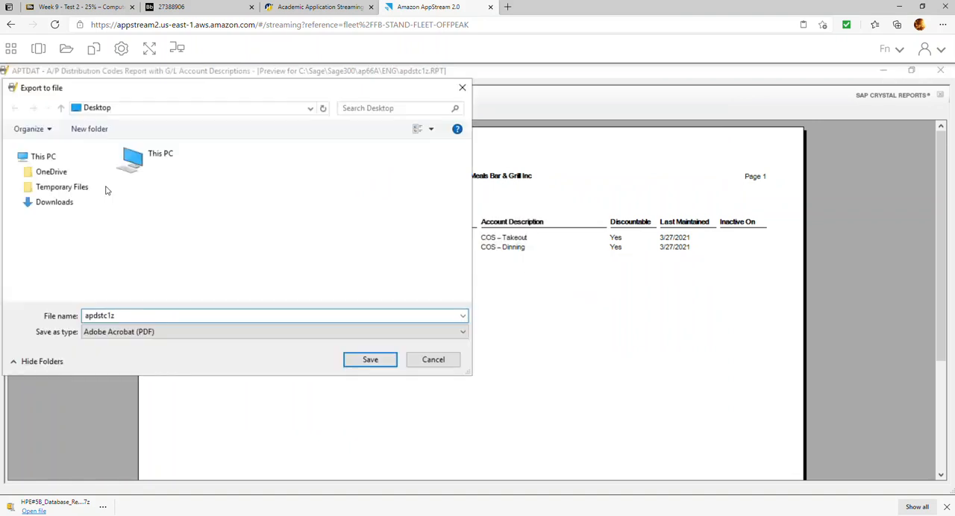
{"action": "left_click", "coordinate": [14, 187]}
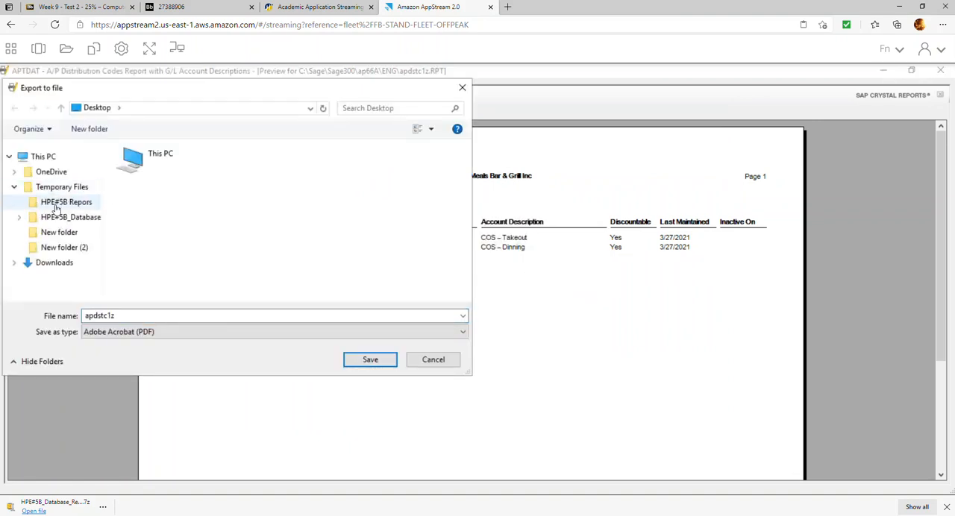
{"action": "left_click", "coordinate": [75, 204]}
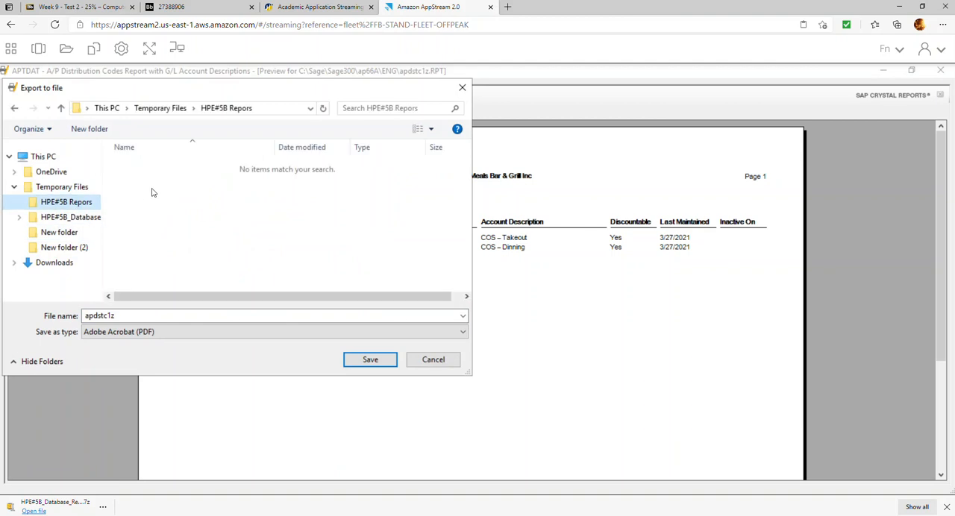
{"action": "double_click", "coordinate": [148, 318]}
{"action": "type", "text": "R1_DC"}
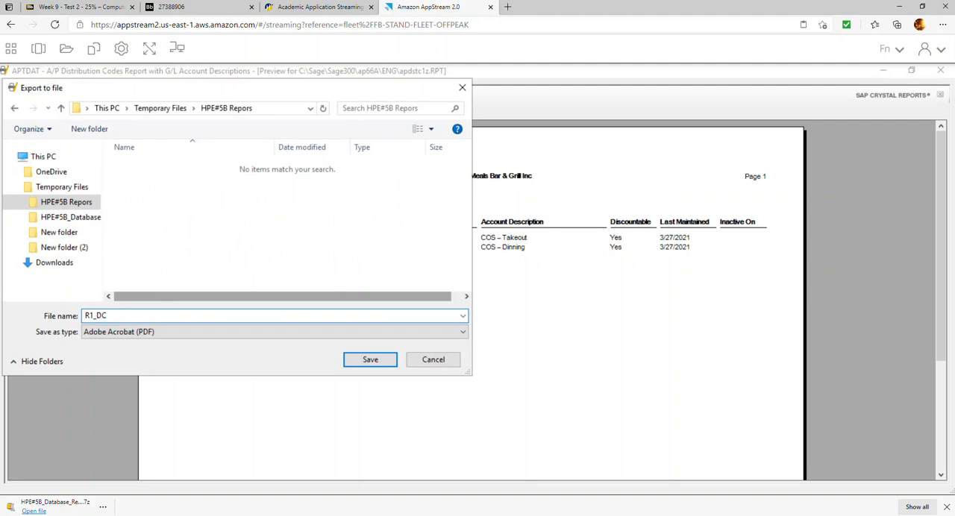
{"action": "key", "text": "Return"}
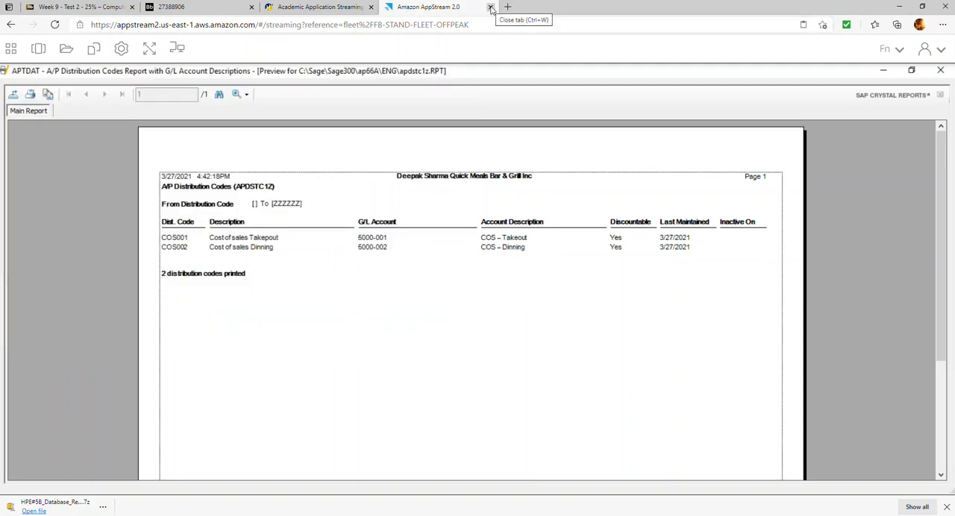
{"action": "left_click", "coordinate": [939, 71]}
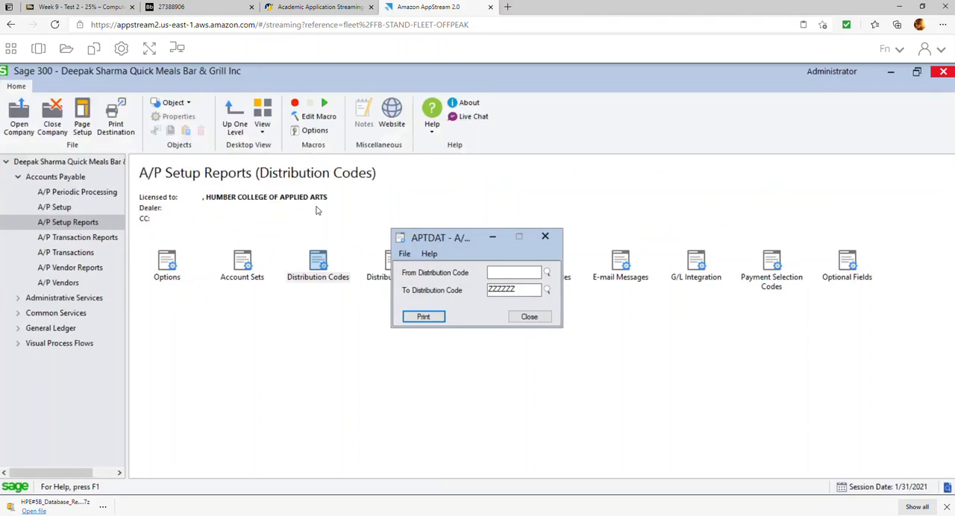
{"action": "left_click", "coordinate": [529, 318]}
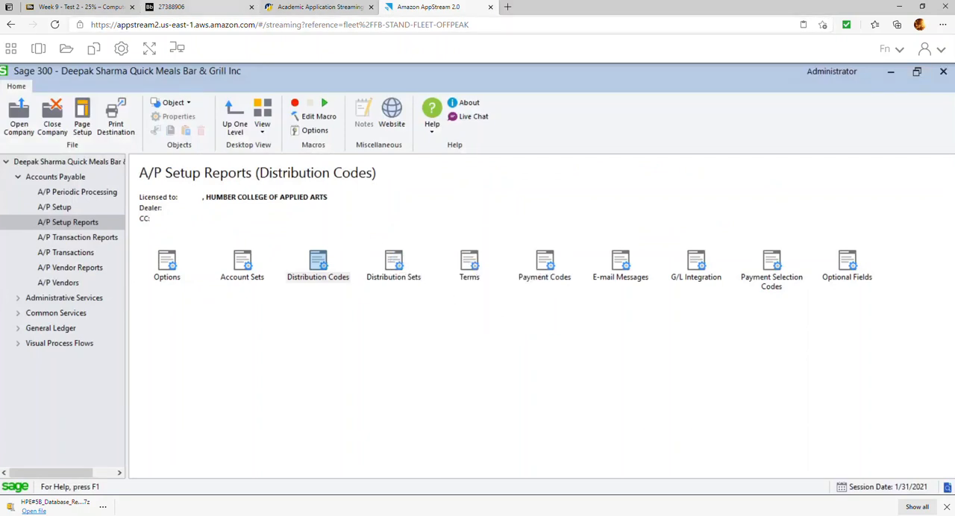
Check the exercise's report list and generate a preview of the A/P Terms report for all terms codes.
{"action": "left_click", "coordinate": [175, 6]}
{"action": "left_click", "coordinate": [437, 8]}
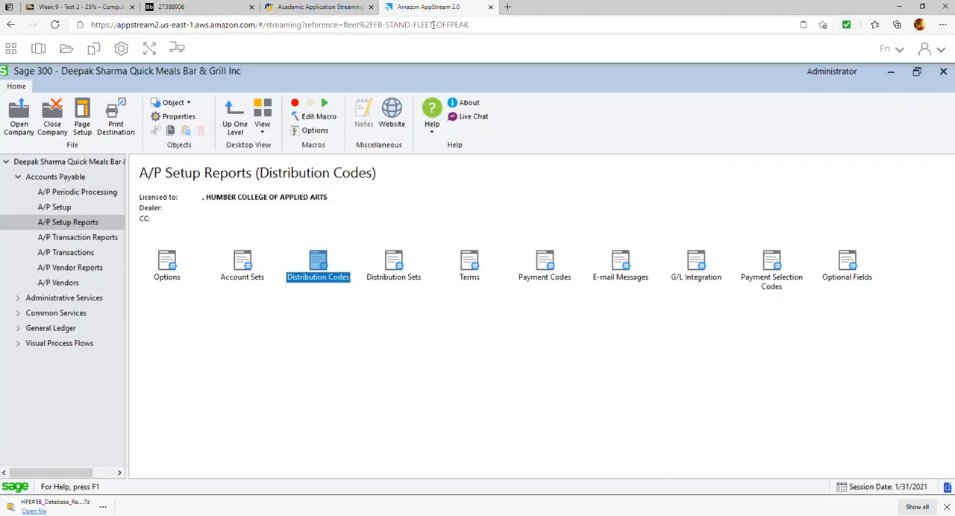
{"action": "double_click", "coordinate": [475, 260]}
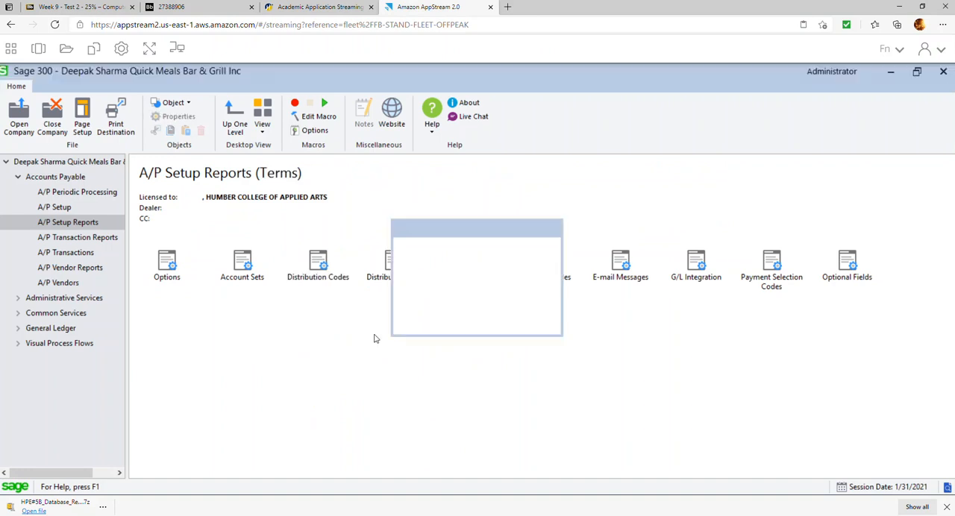
{"action": "left_click", "coordinate": [426, 326]}
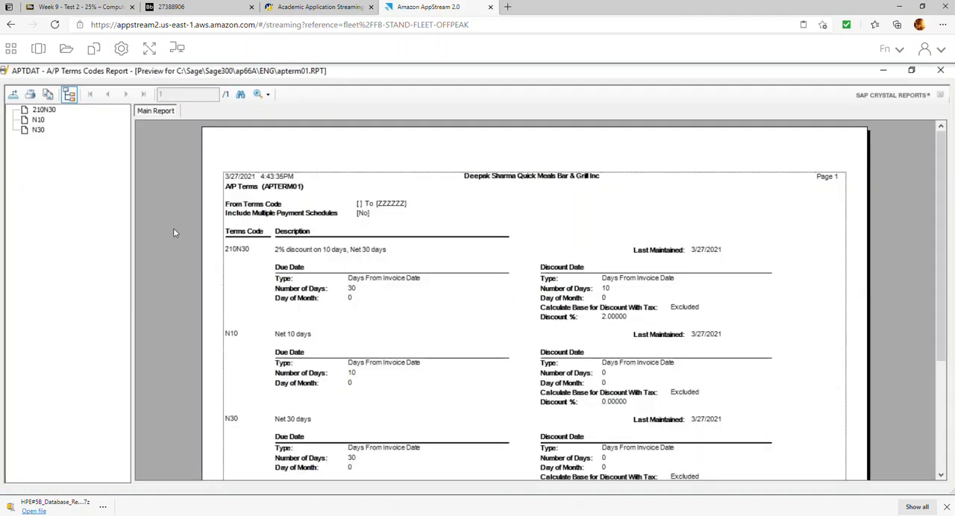
Export the A/P Terms report as a PDF named R2_terms into the HPE#5B Repors folder and close the report.
{"action": "left_click", "coordinate": [12, 95]}
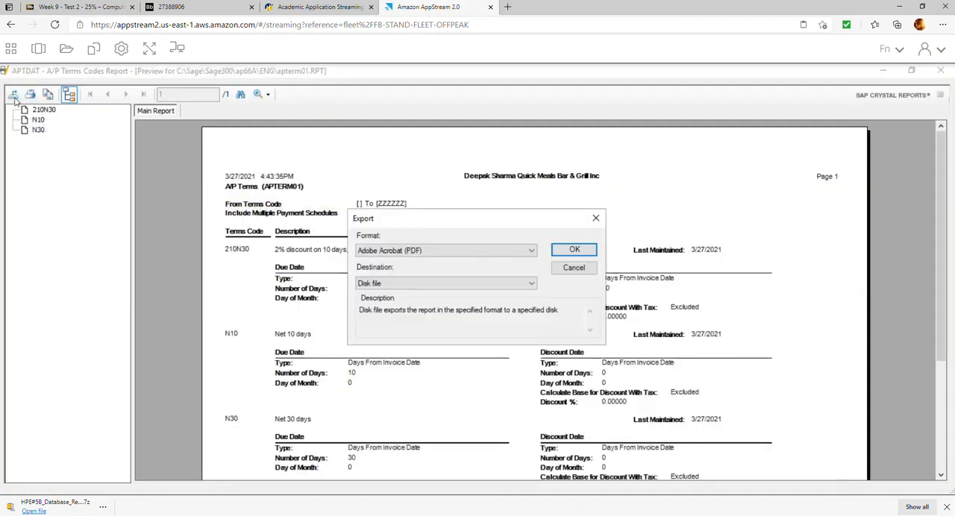
{"action": "left_click", "coordinate": [561, 252]}
{"action": "left_click", "coordinate": [103, 181]}
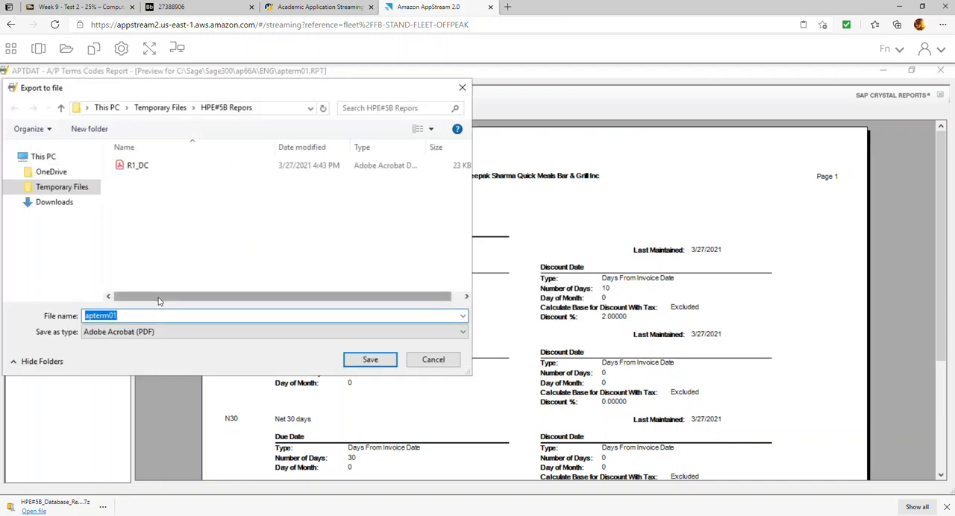
{"action": "type", "text": "R2_tersms"}
{"action": "key", "text": "Return"}
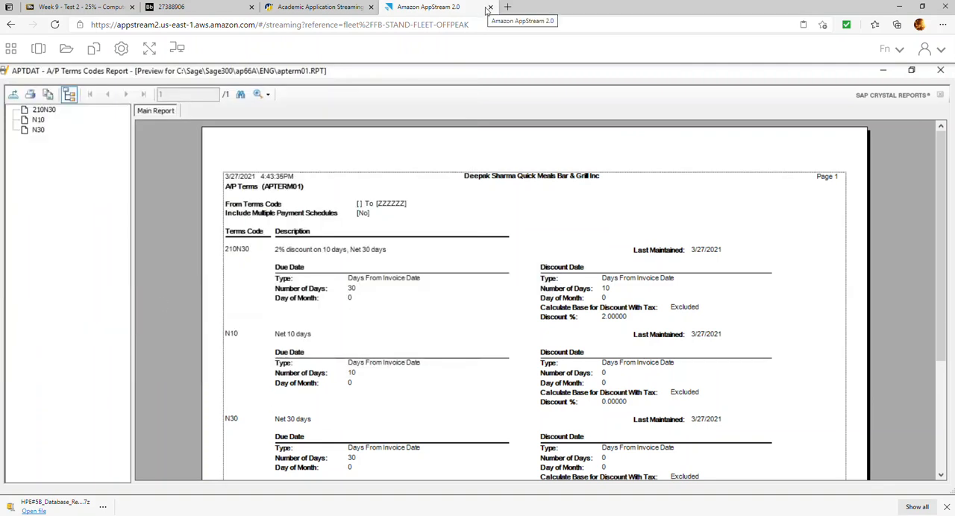
{"action": "left_click", "coordinate": [940, 71]}
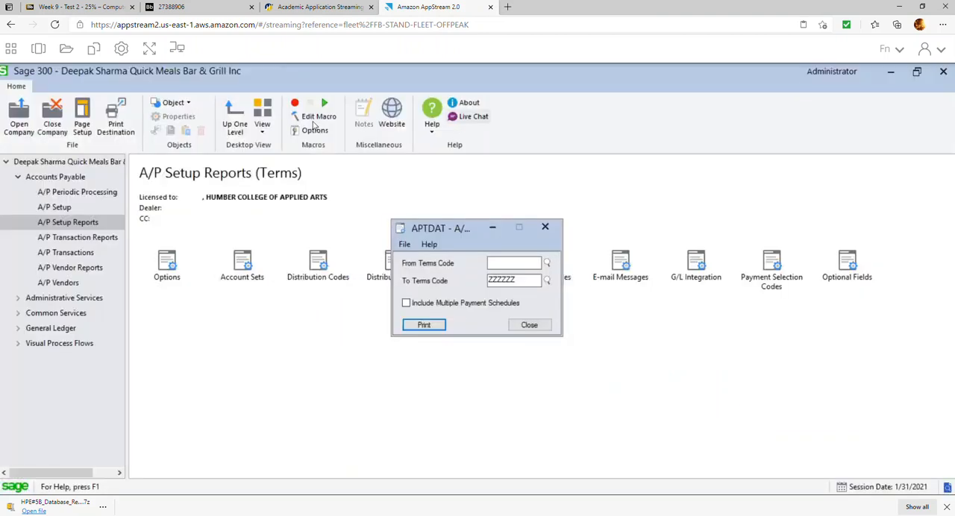
{"action": "left_click", "coordinate": [529, 324]}
Recheck the exercise's third required report and preview the A/P Vendors report with Address and Profile included.
{"action": "left_click", "coordinate": [190, 7]}
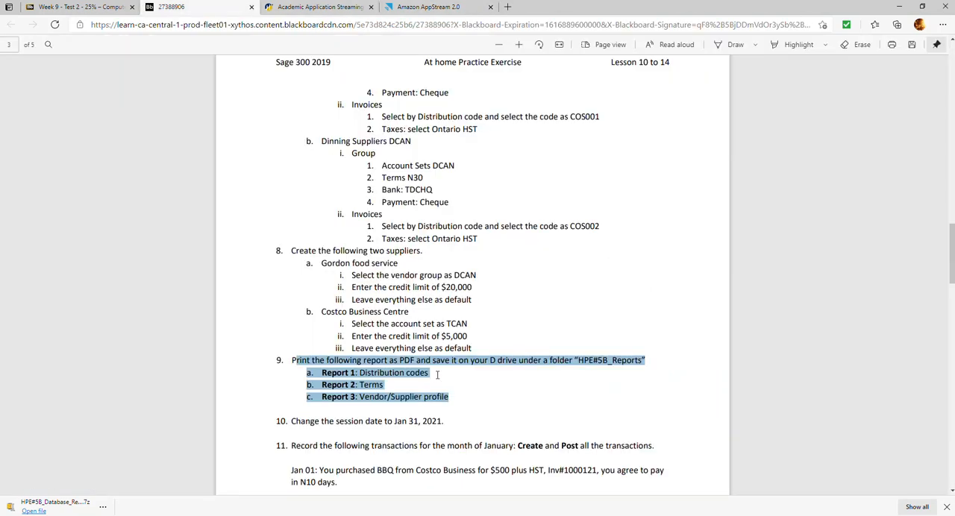
{"action": "left_click", "coordinate": [429, 6]}
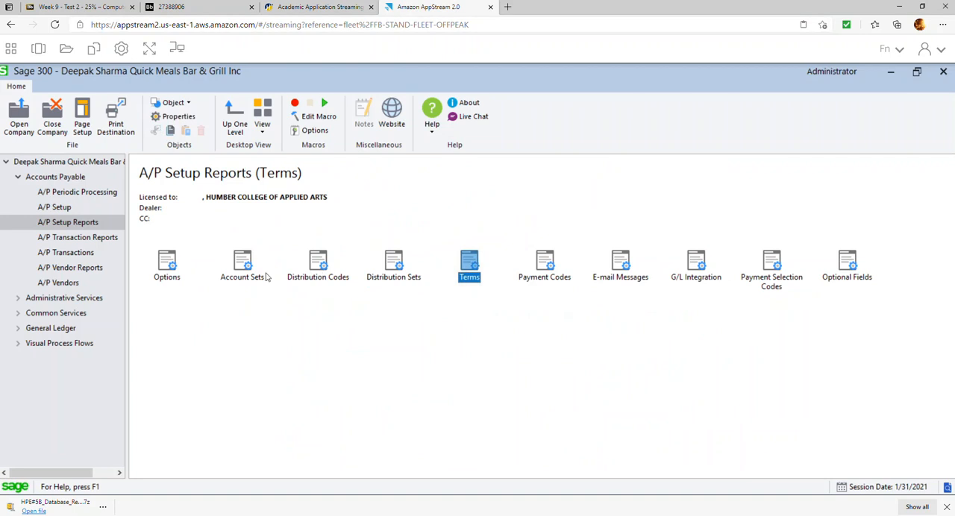
{"action": "left_click", "coordinate": [69, 269]}
{"action": "double_click", "coordinate": [243, 268]}
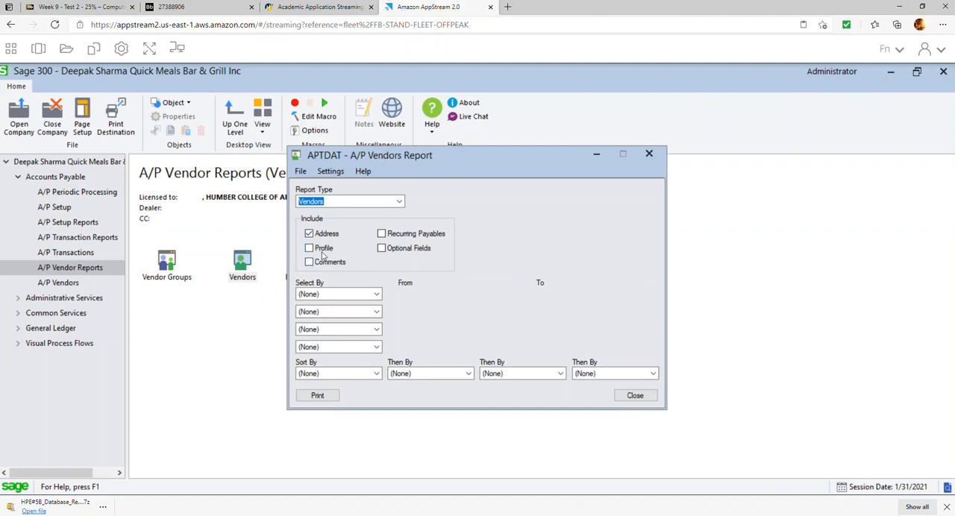
{"action": "left_click", "coordinate": [315, 249]}
{"action": "left_click", "coordinate": [319, 395]}
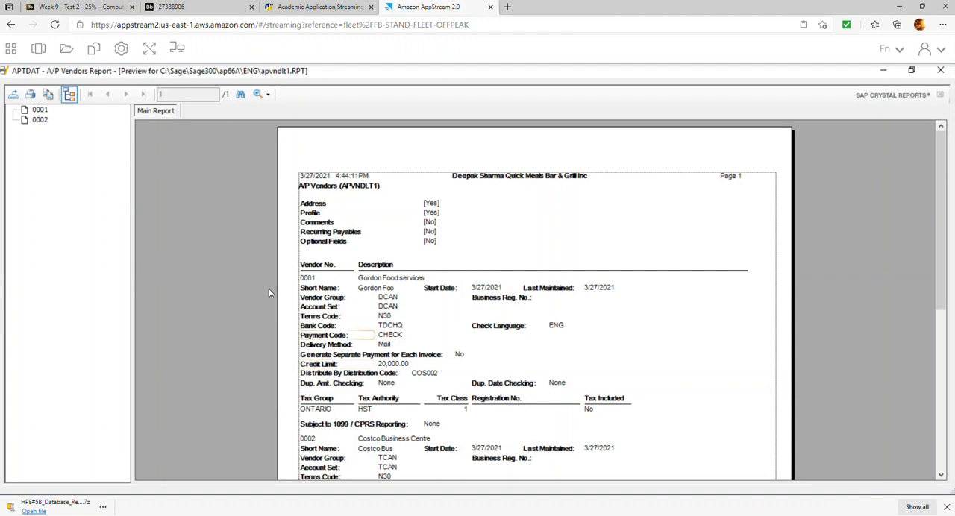
Export all pages of the A/P Vendors report as a PDF with a name beginning R3_Ven in the HPE#5B Repors folder.
{"action": "left_click", "coordinate": [13, 94]}
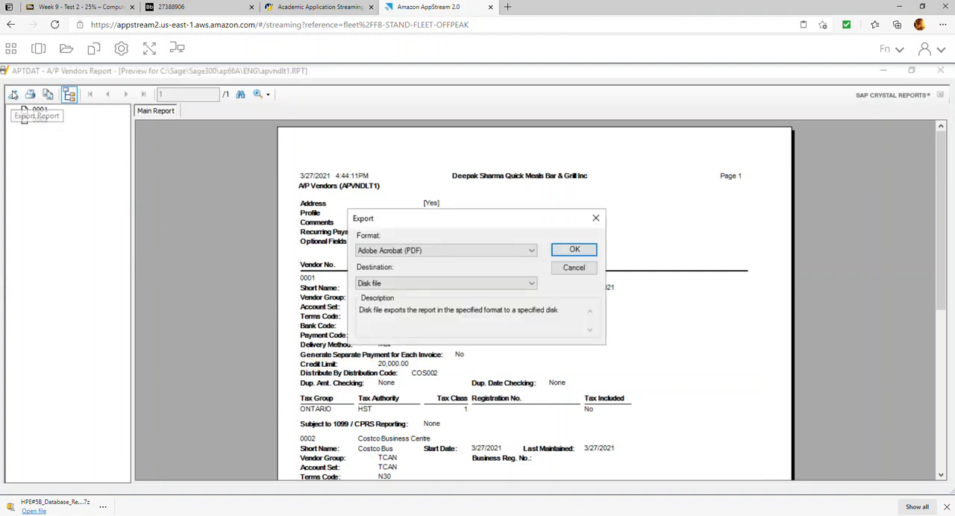
{"action": "left_click", "coordinate": [555, 252]}
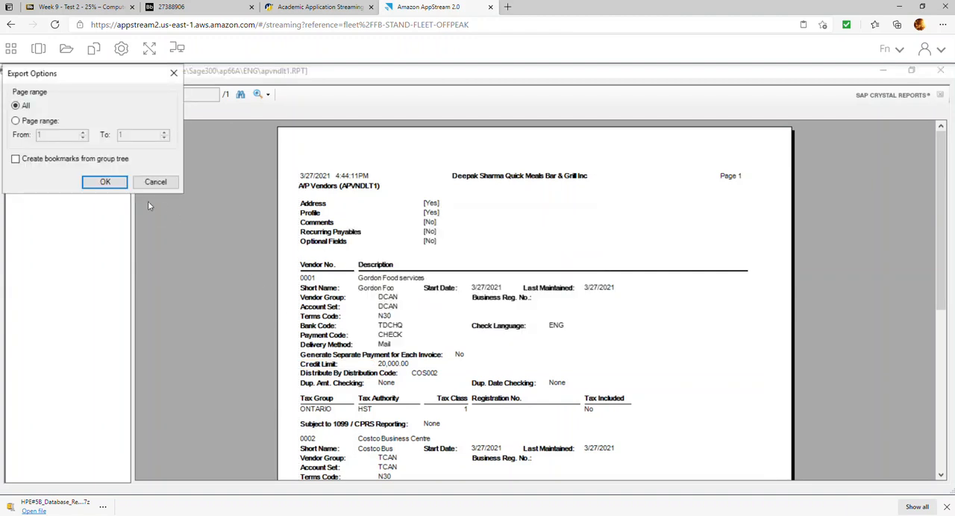
{"action": "left_click", "coordinate": [105, 182]}
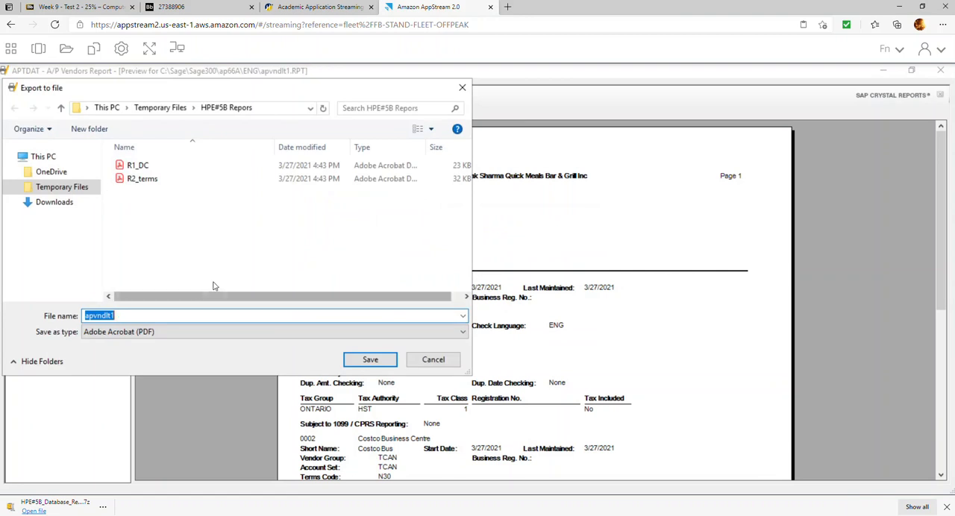
{"action": "type", "text": "R3_Vendor"}
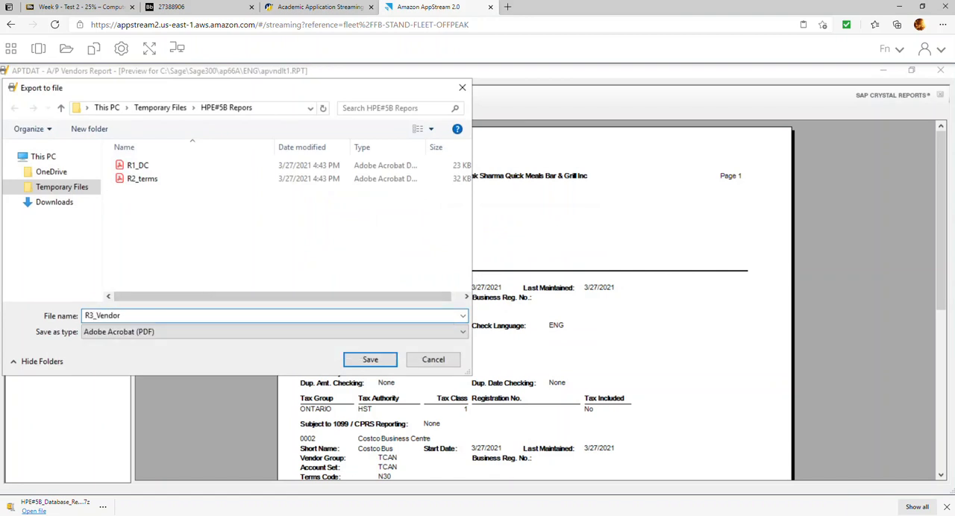
{"action": "key", "text": "Return"}
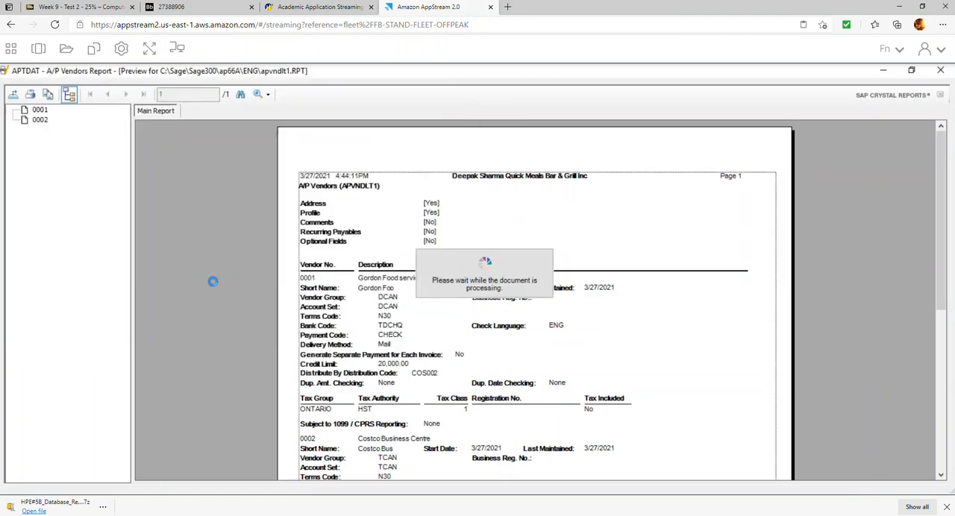
Check the items following item 9 in the exercise PDF, return to Sage 300 and close the A/P Vendors report.
{"action": "left_click", "coordinate": [171, 7]}
{"action": "scroll", "coordinate": [379, 202], "scroll_direction": "down", "scroll_amount": 5}
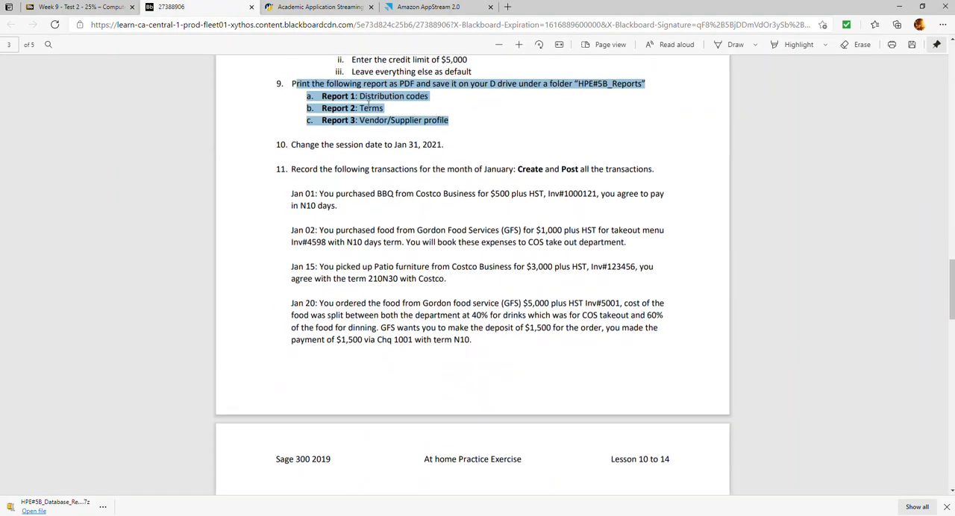
{"action": "left_click", "coordinate": [436, 7]}
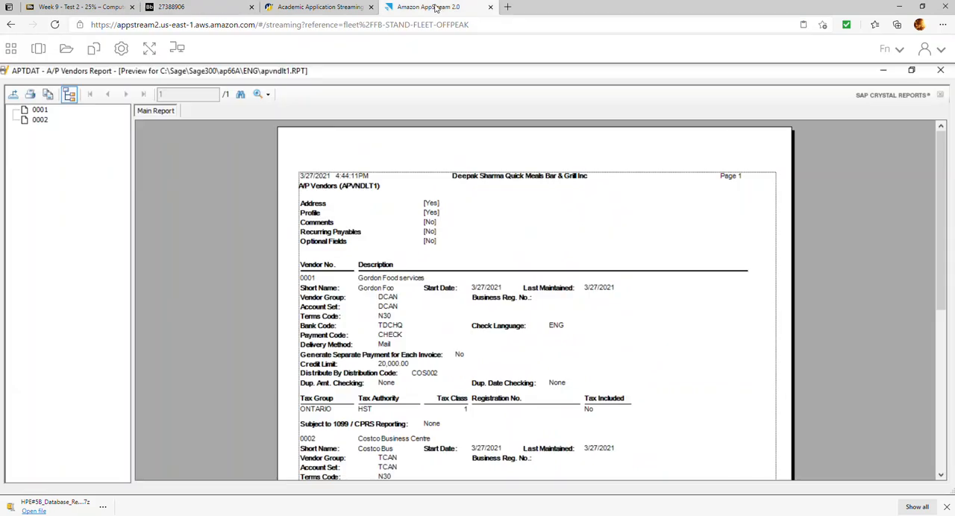
{"action": "left_click", "coordinate": [940, 70]}
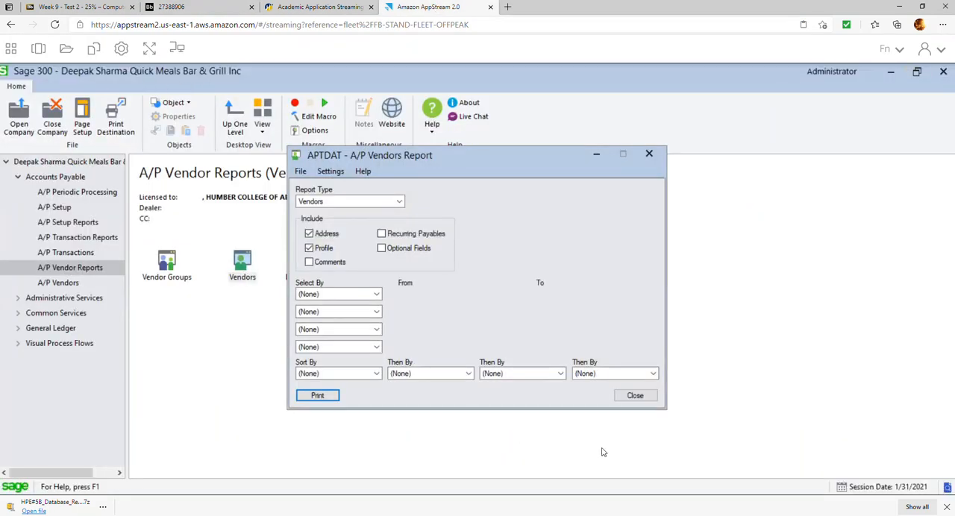
{"action": "left_click", "coordinate": [635, 395]}
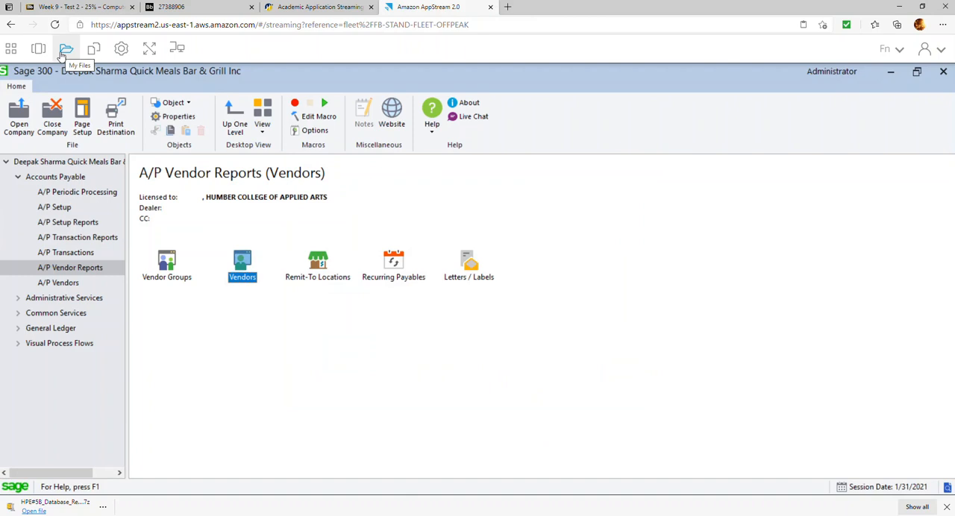
Download R1_DC.pdf, R2_terms.pdf and R3_Vendors.pdf from the HPE#5B Repors folder in My Files, and close the file window.
{"action": "left_click", "coordinate": [67, 47]}
{"action": "left_click", "coordinate": [319, 218]}
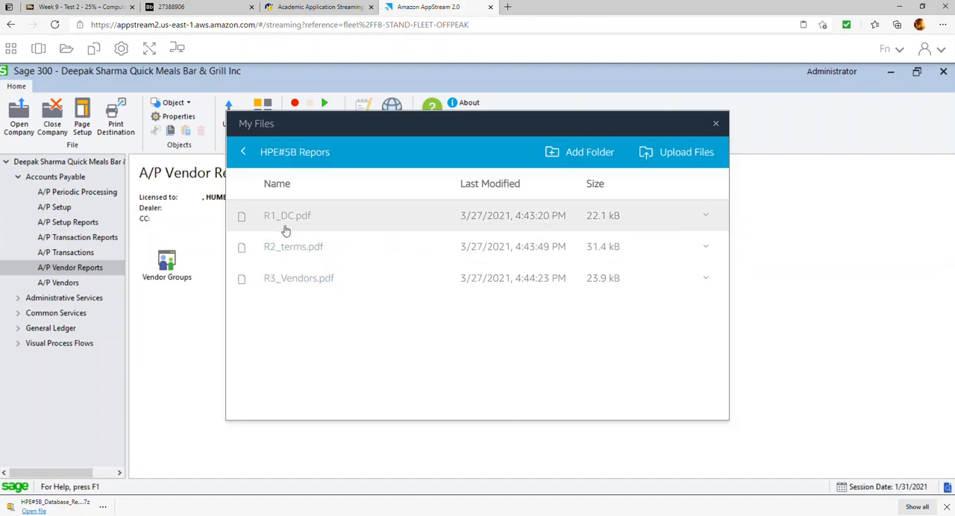
{"action": "left_click", "coordinate": [287, 221]}
{"action": "left_click", "coordinate": [291, 252]}
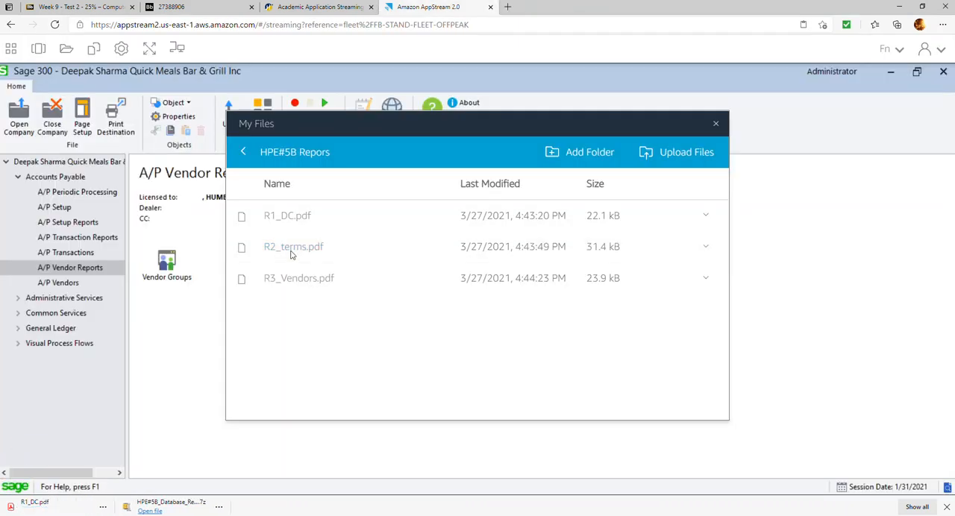
{"action": "left_click", "coordinate": [296, 284]}
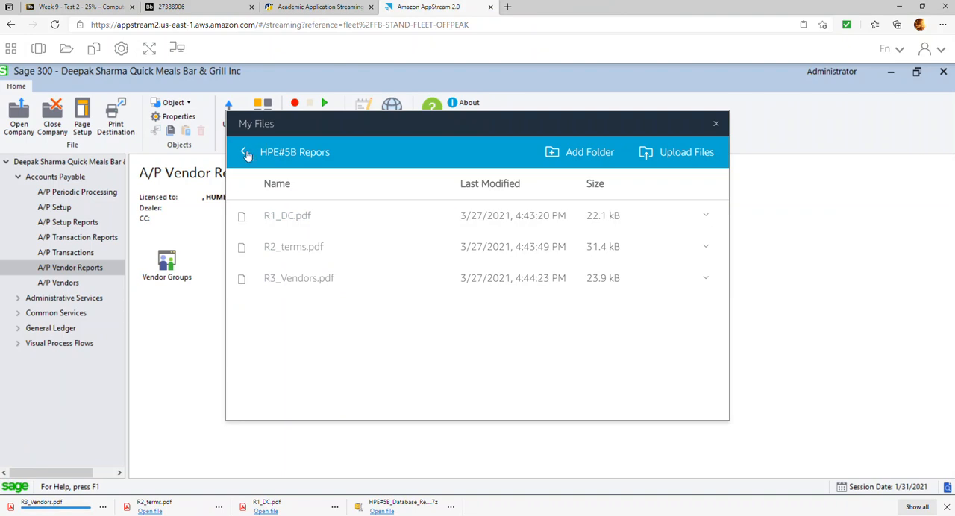
{"action": "left_click", "coordinate": [715, 126]}
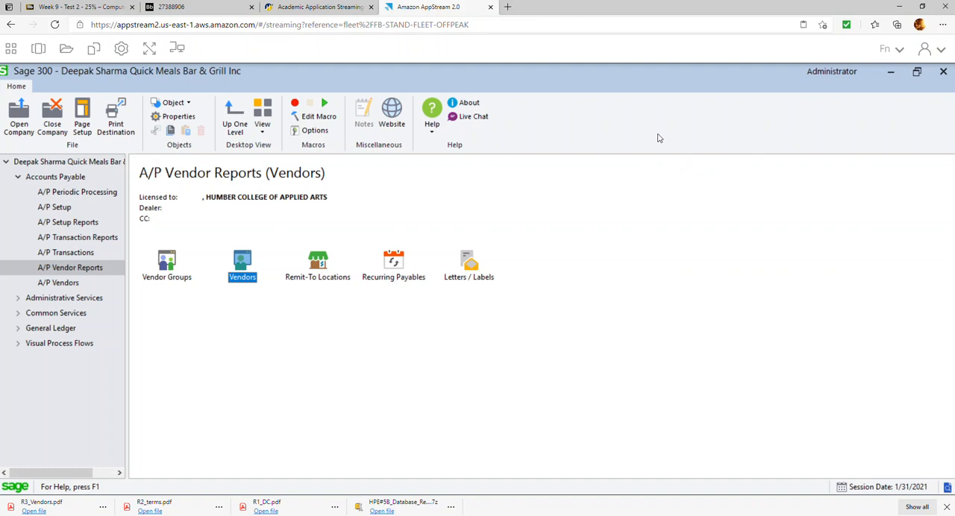
Review the January transactions in item 11 and the Report 4 requirement in the exercise PDF, and return to Sage 300.
{"action": "left_click", "coordinate": [211, 9]}
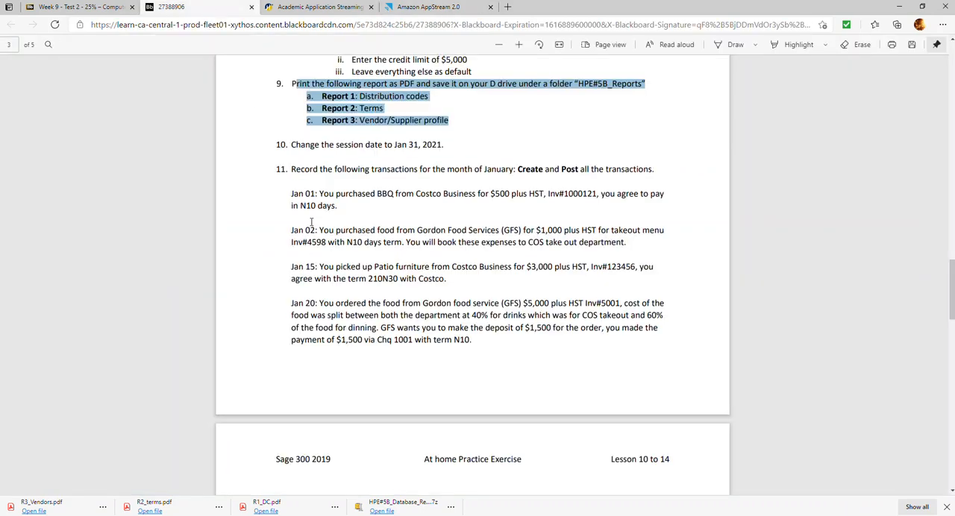
{"action": "scroll", "coordinate": [333, 135], "scroll_direction": "down", "scroll_amount": 3}
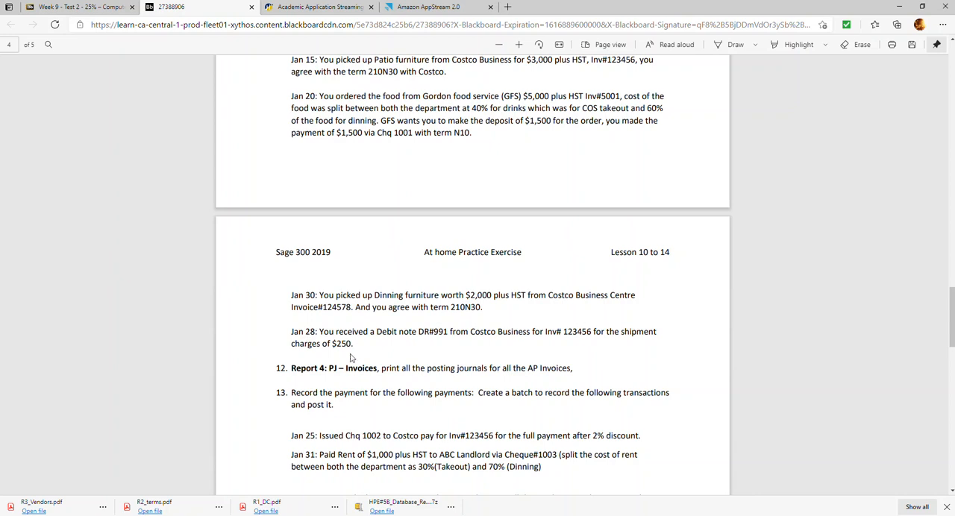
{"action": "left_click_drag", "start_coordinate": [352, 344], "coordinate": [292, 295]}
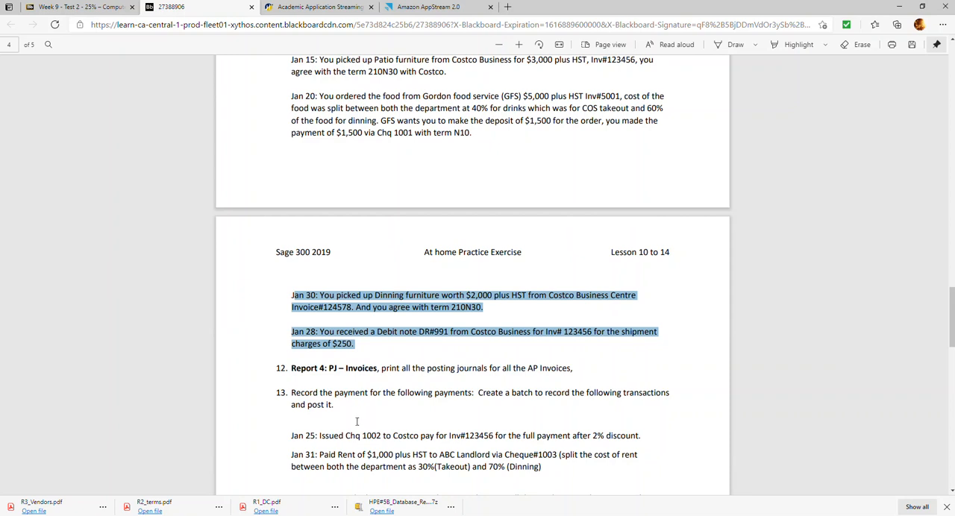
{"action": "scroll", "coordinate": [364, 108], "scroll_direction": "up", "scroll_amount": 3}
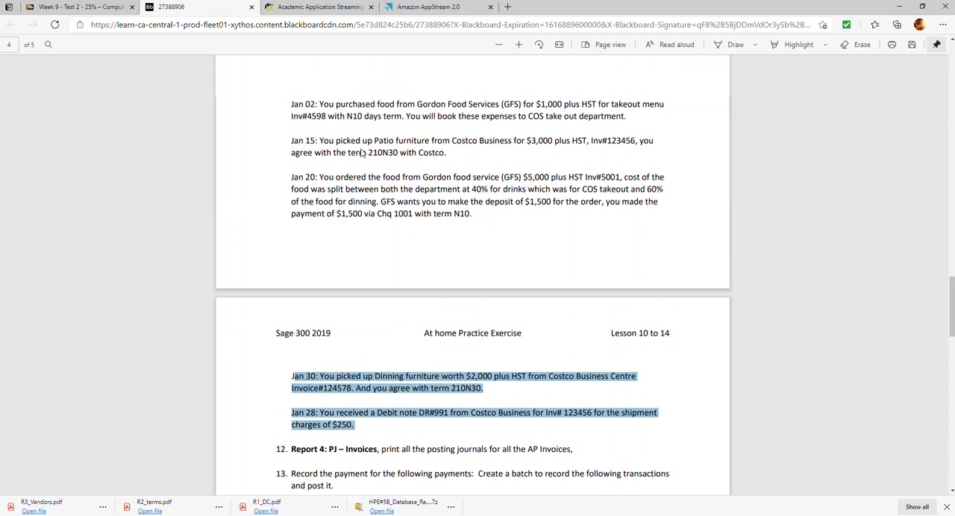
{"action": "scroll", "coordinate": [347, 328], "scroll_direction": "down", "scroll_amount": 2}
{"action": "scroll", "coordinate": [344, 332], "scroll_direction": "down", "scroll_amount": 1}
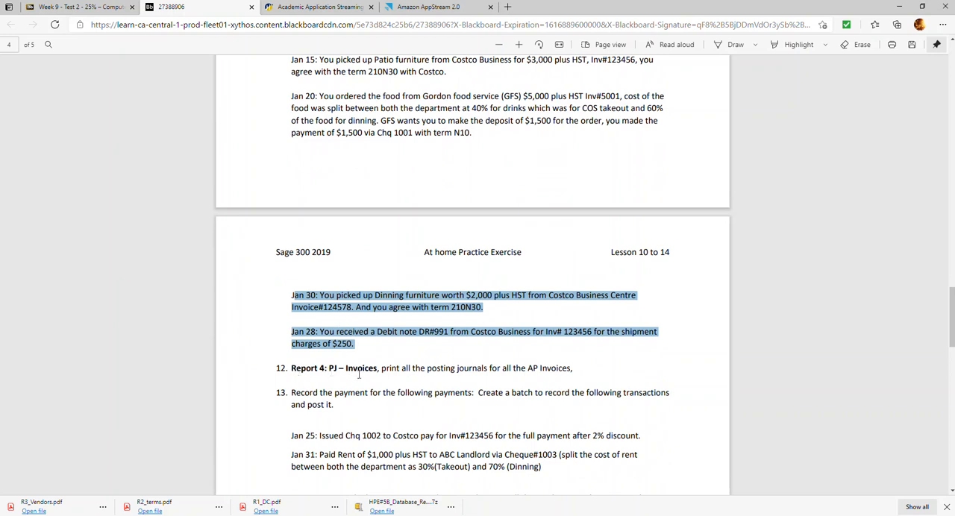
{"action": "left_click", "coordinate": [430, 7]}
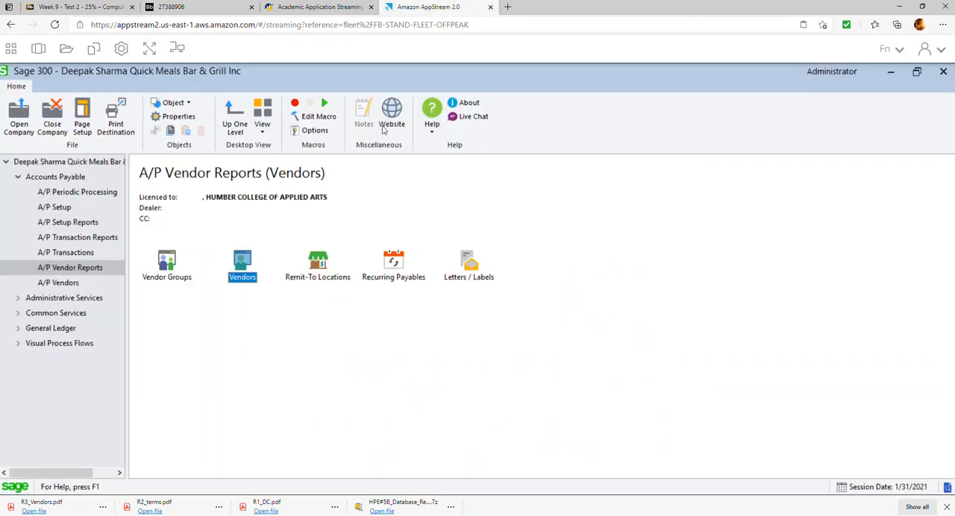
Preview the A/P invoice Posting Journals report for posting sequences 1 to 2 and look through its pages.
{"action": "left_click", "coordinate": [75, 237]}
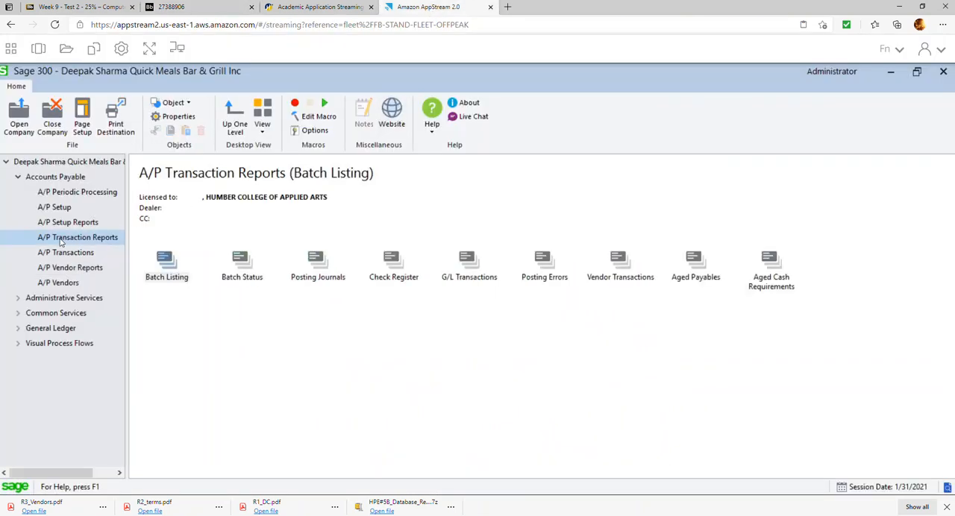
{"action": "double_click", "coordinate": [317, 262]}
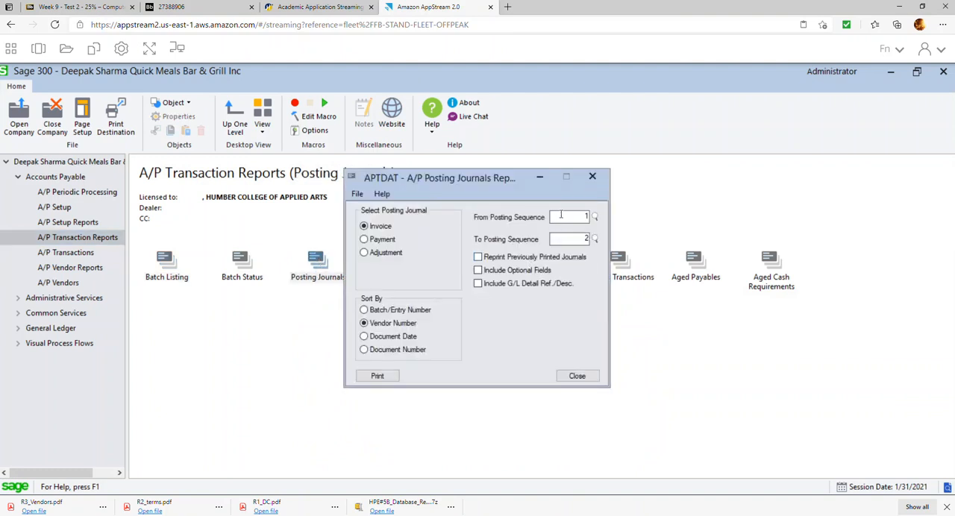
{"action": "left_click", "coordinate": [378, 377]}
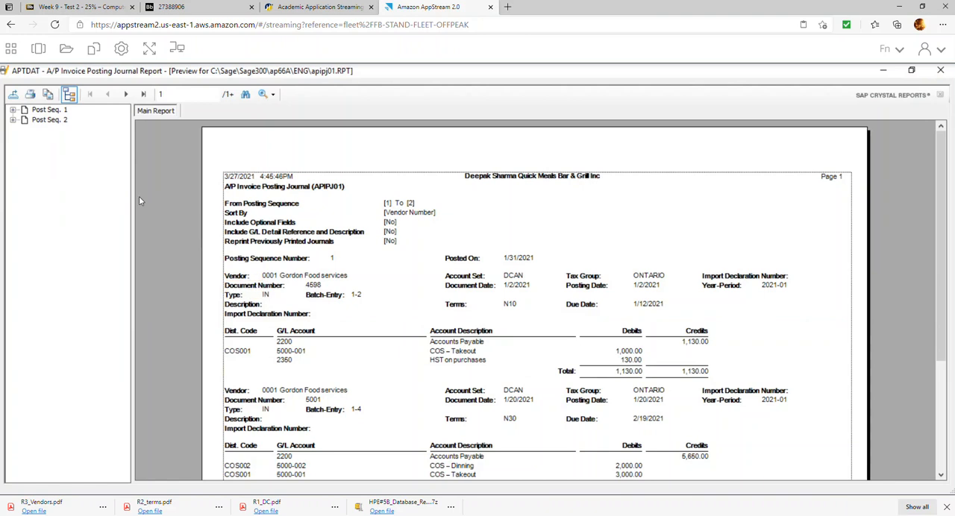
{"action": "scroll", "coordinate": [373, 268], "scroll_direction": "down", "scroll_amount": 3}
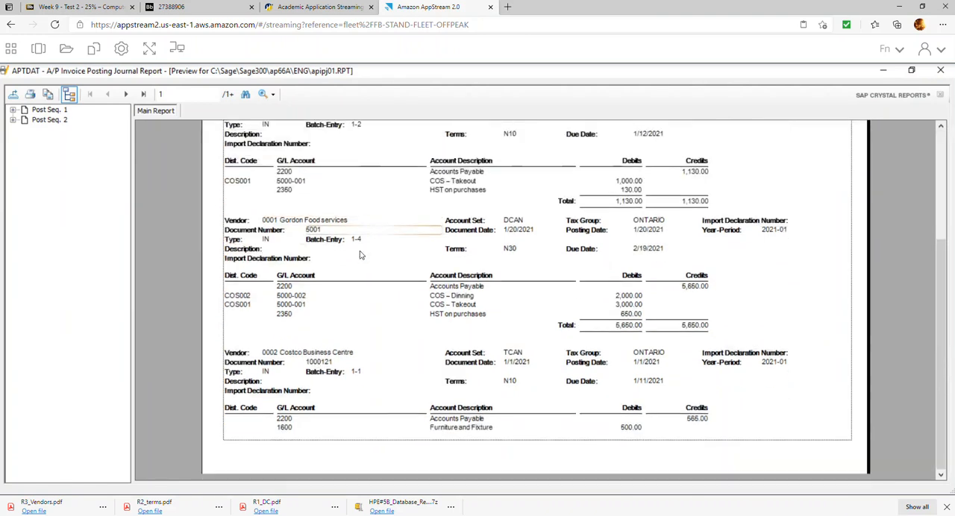
{"action": "left_click", "coordinate": [126, 94]}
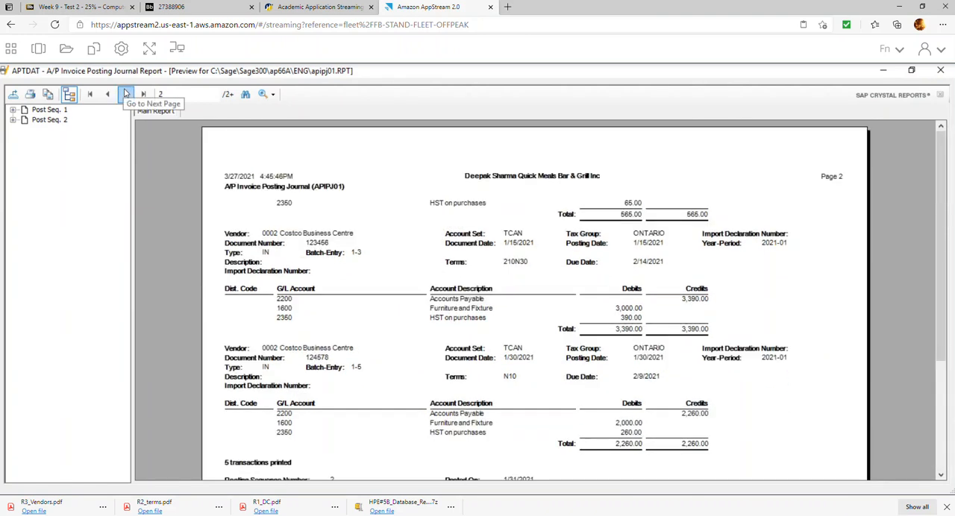
{"action": "left_click", "coordinate": [126, 94]}
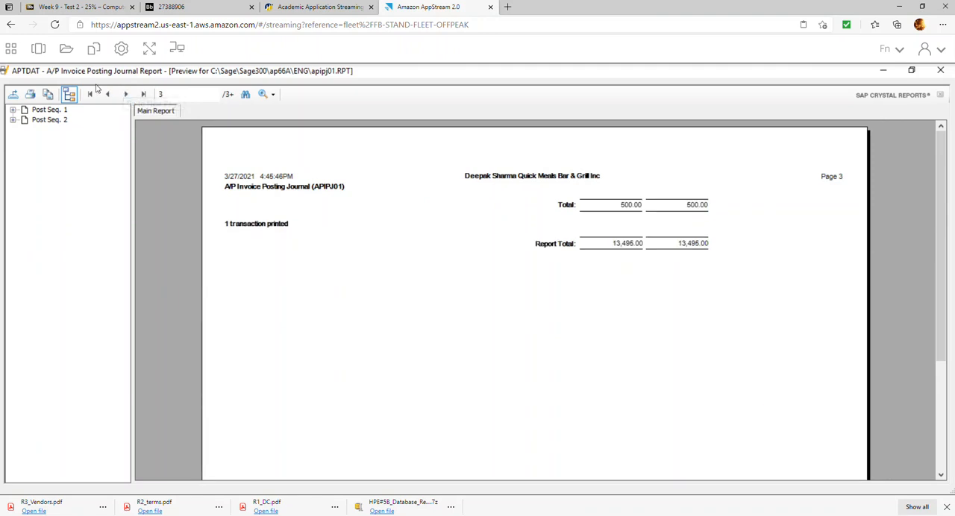
Export all pages of the invoice posting journal as a PDF with a name beginning R4_P in the HPE#5B Repors folder and close the report.
{"action": "left_click", "coordinate": [14, 95]}
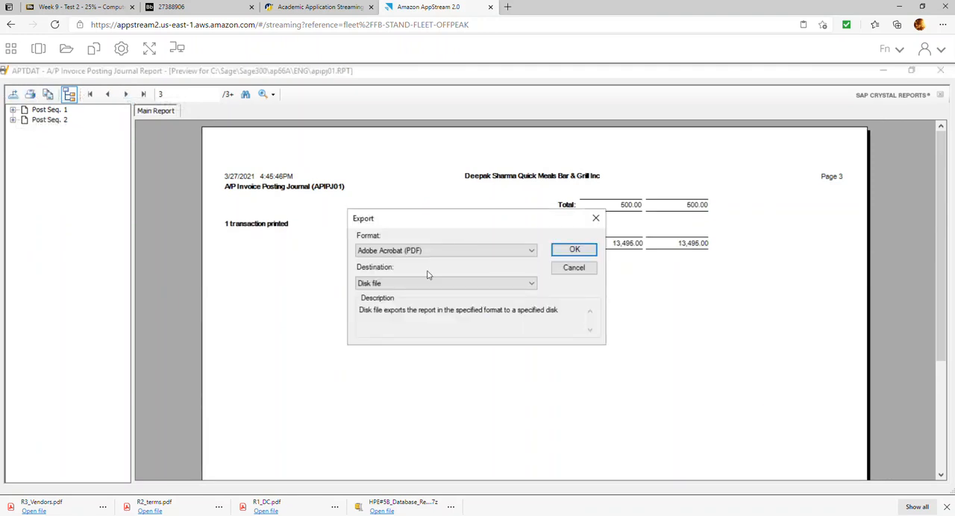
{"action": "left_click", "coordinate": [573, 247]}
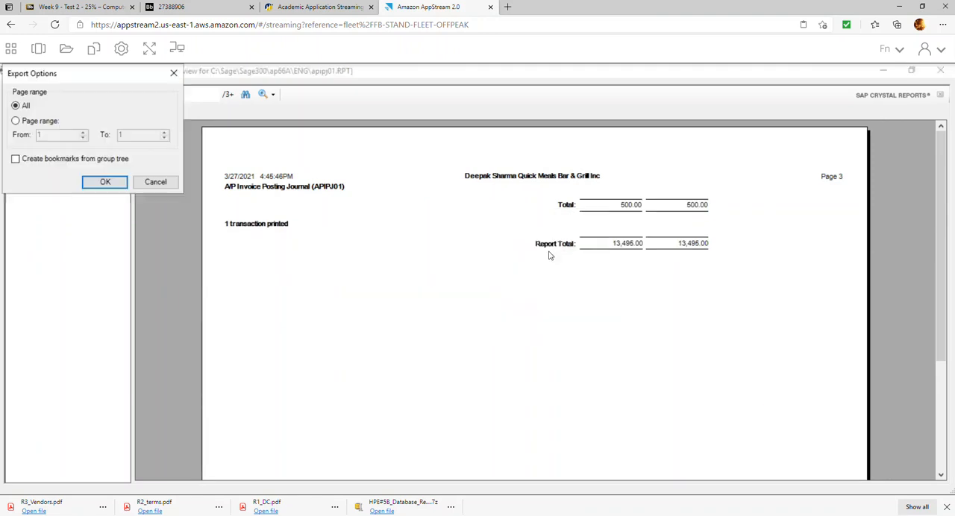
{"action": "left_click", "coordinate": [122, 185]}
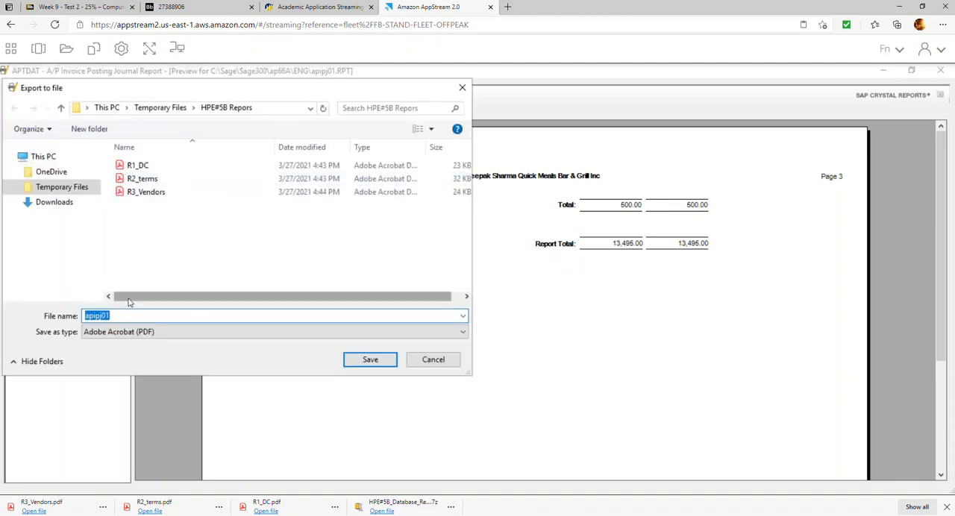
{"action": "type", "text": "R4_PJs"}
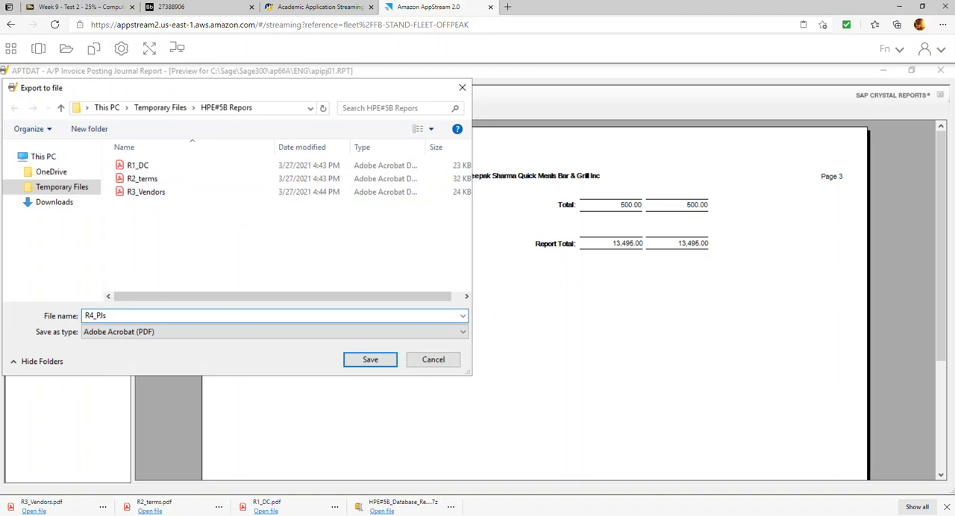
{"action": "key", "text": "Return"}
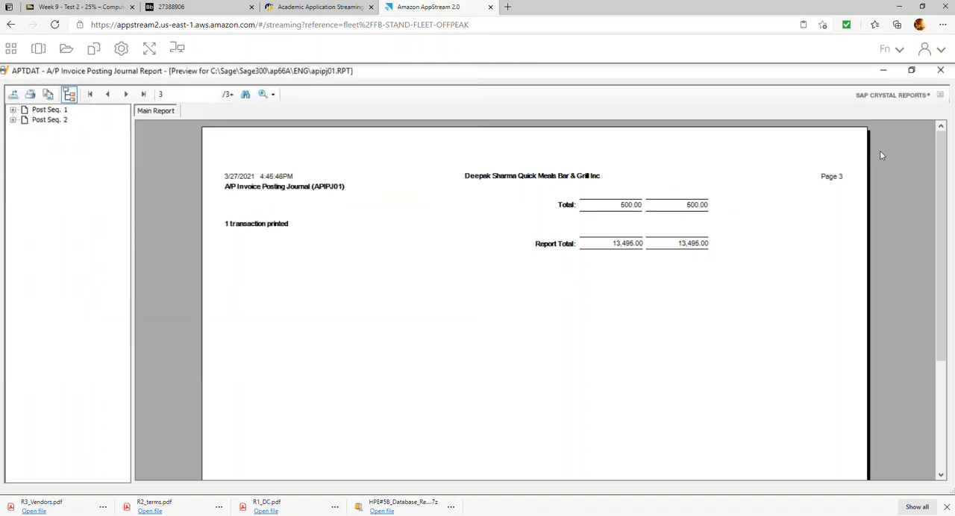
{"action": "left_click", "coordinate": [940, 72]}
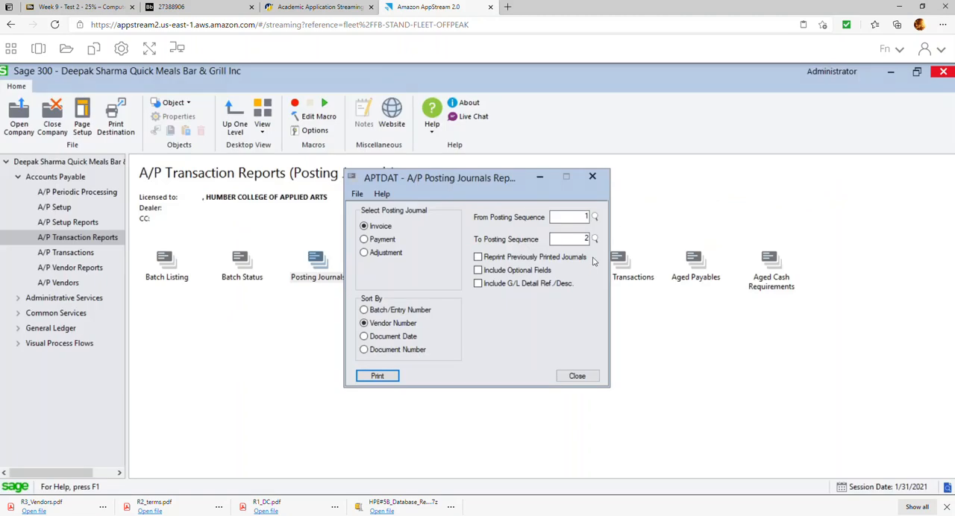
{"action": "left_click", "coordinate": [574, 375]}
Read the payment instructions in exercise items 13 to 15 of the PDF and return to Sage 300.
{"action": "left_click", "coordinate": [195, 7]}
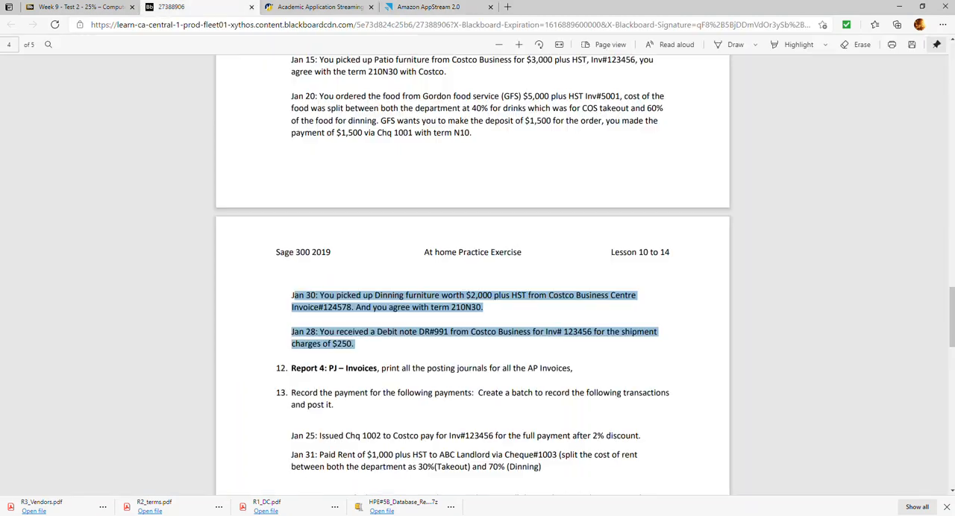
{"action": "scroll", "coordinate": [333, 316], "scroll_direction": "down", "scroll_amount": 2}
{"action": "left_click_drag", "start_coordinate": [291, 326], "coordinate": [345, 367]}
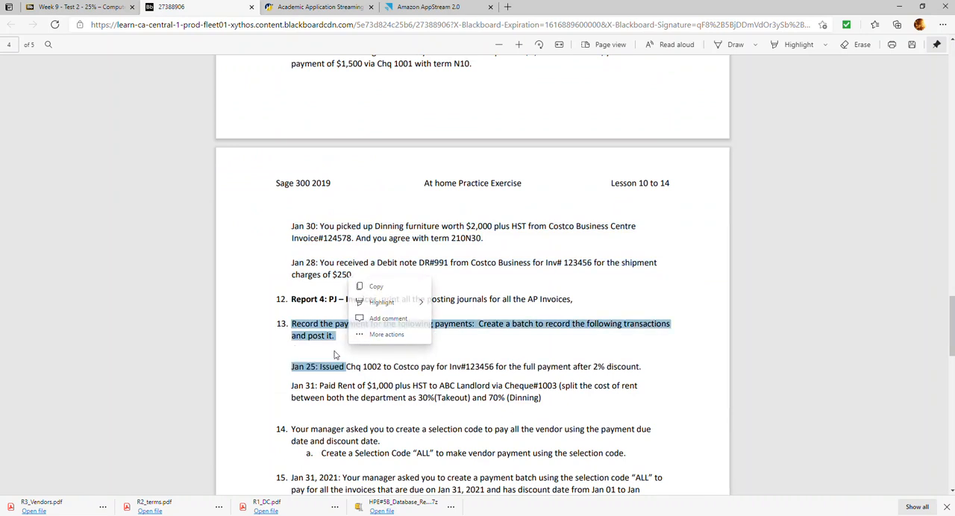
{"action": "left_click", "coordinate": [482, 385]}
{"action": "scroll", "coordinate": [484, 377], "scroll_direction": "down", "scroll_amount": 2}
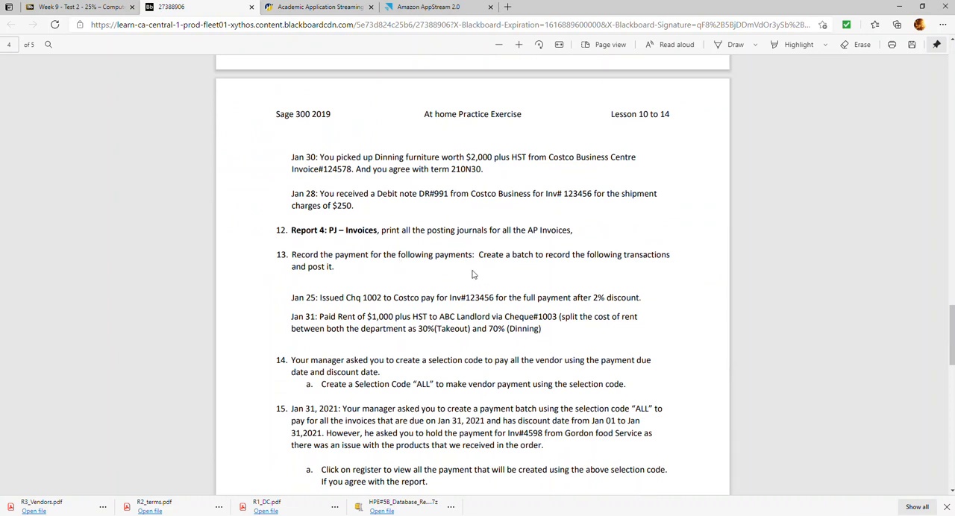
{"action": "scroll", "coordinate": [472, 274], "scroll_direction": "down", "scroll_amount": 2}
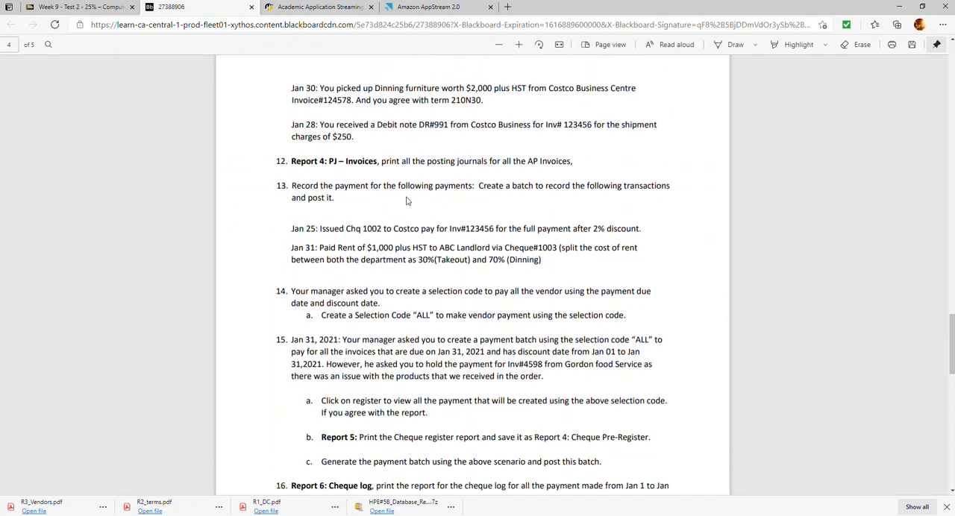
{"action": "left_click", "coordinate": [415, 8]}
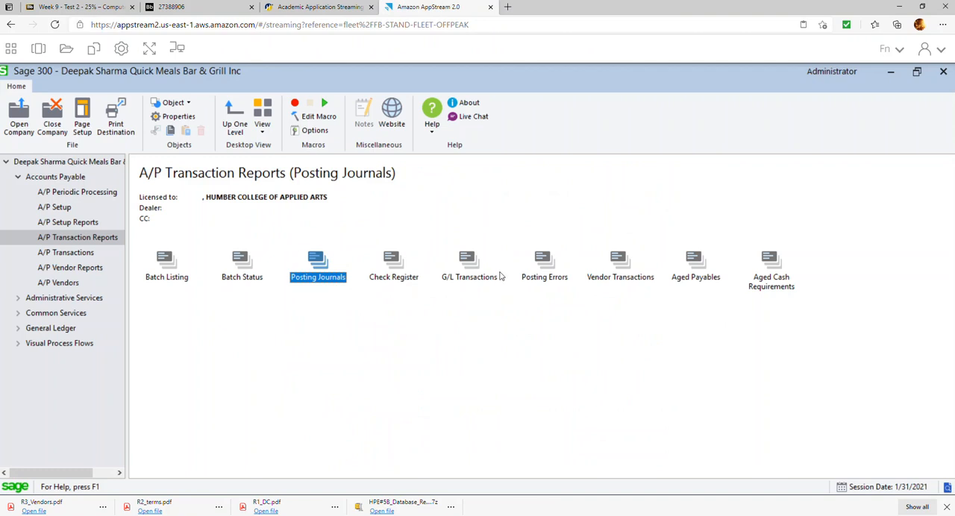
Create a new A/P payment batch from the Payment Batch List with the description Jan Payments.
{"action": "left_click", "coordinate": [75, 255]}
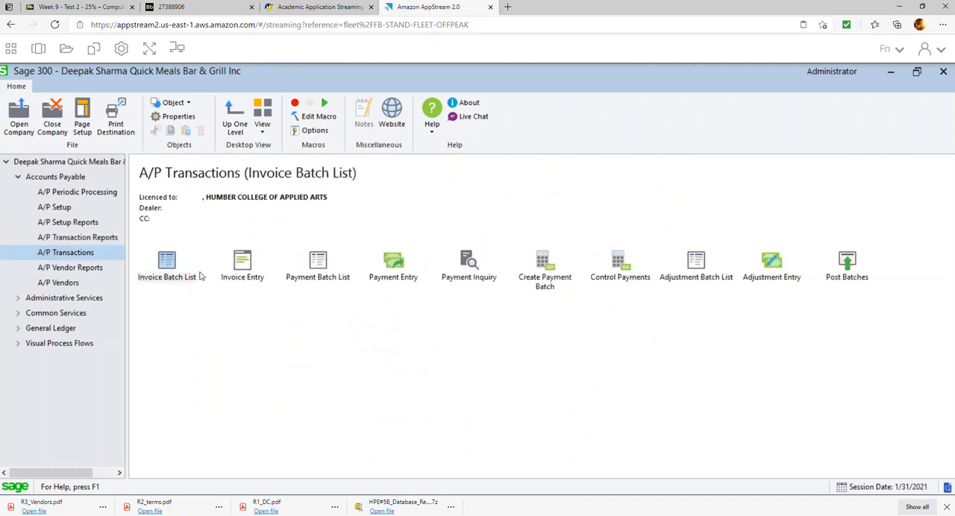
{"action": "double_click", "coordinate": [318, 273]}
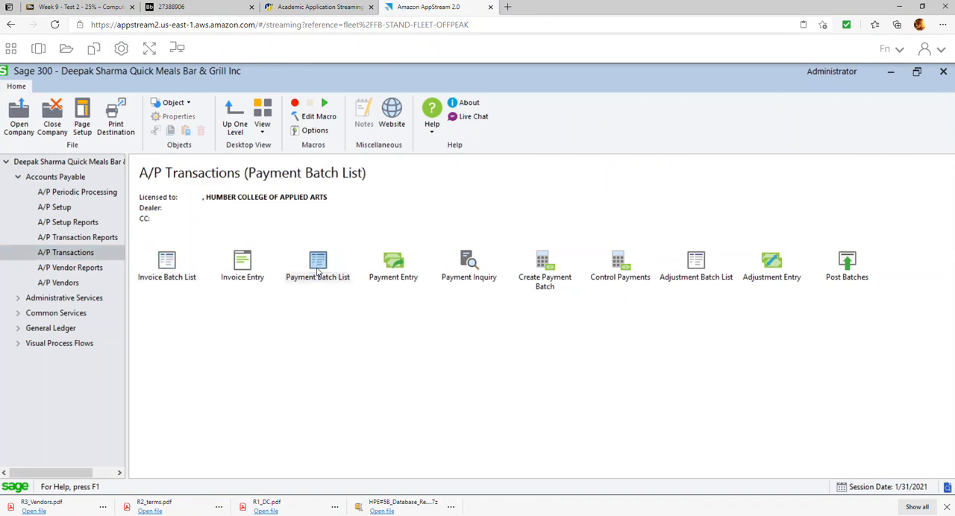
{"action": "left_click", "coordinate": [336, 393]}
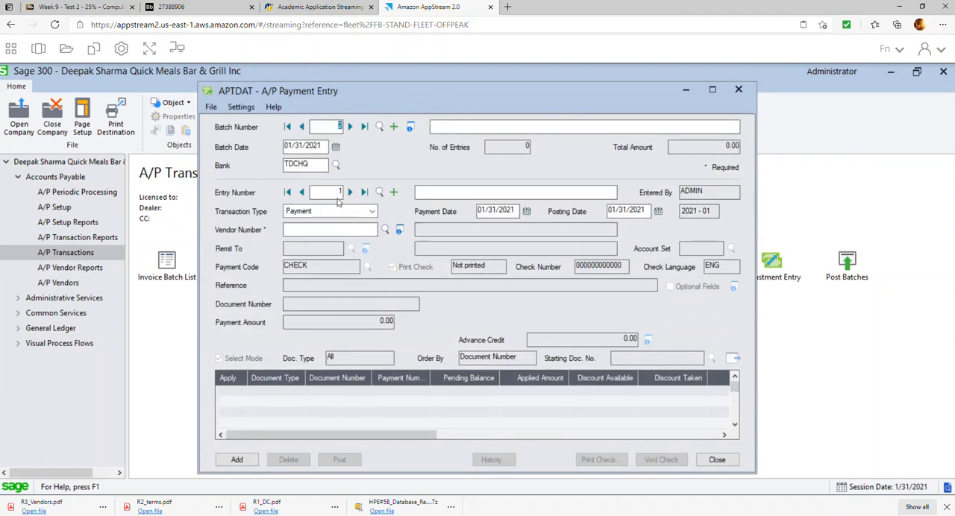
{"action": "left_click", "coordinate": [455, 126]}
{"action": "type", "text": "Jan Payment"}
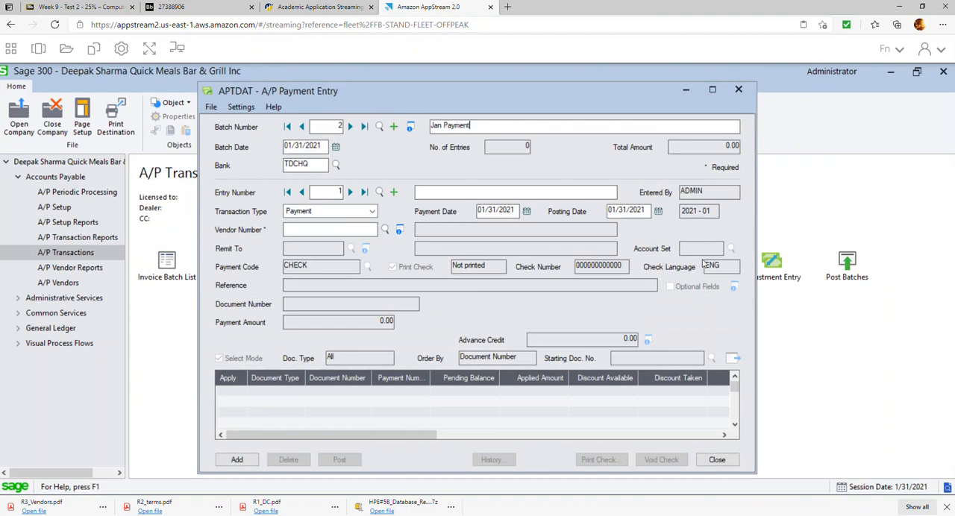
{"action": "key", "text": "Tab"}
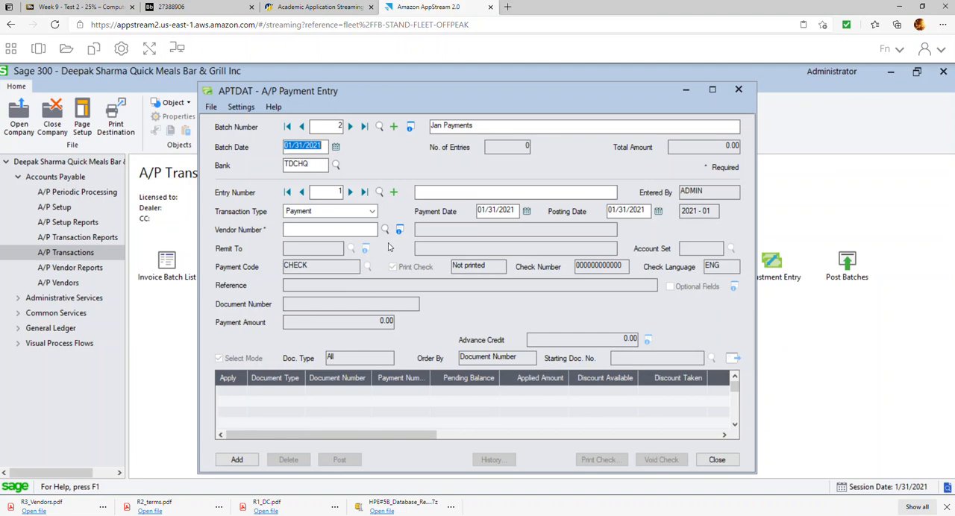
Date the first payment entry 01/25/2021 and select vendor 0002, Costco Business Centre.
{"action": "left_click", "coordinate": [527, 211]}
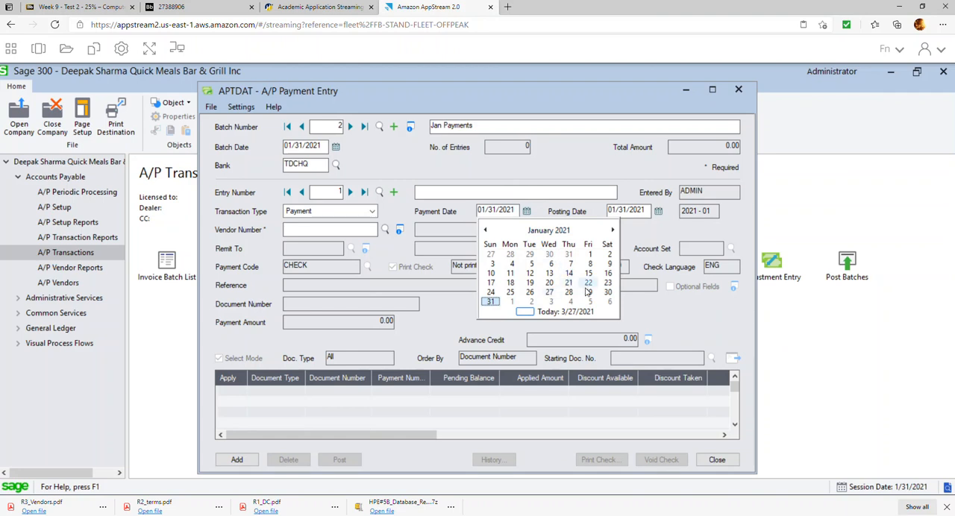
{"action": "left_click", "coordinate": [511, 292]}
{"action": "left_click", "coordinate": [376, 230]}
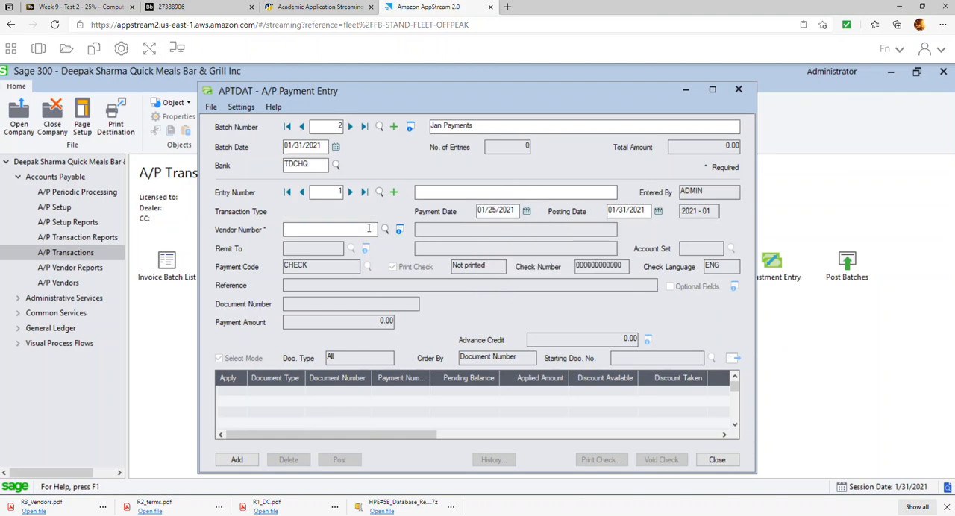
{"action": "left_click", "coordinate": [385, 231]}
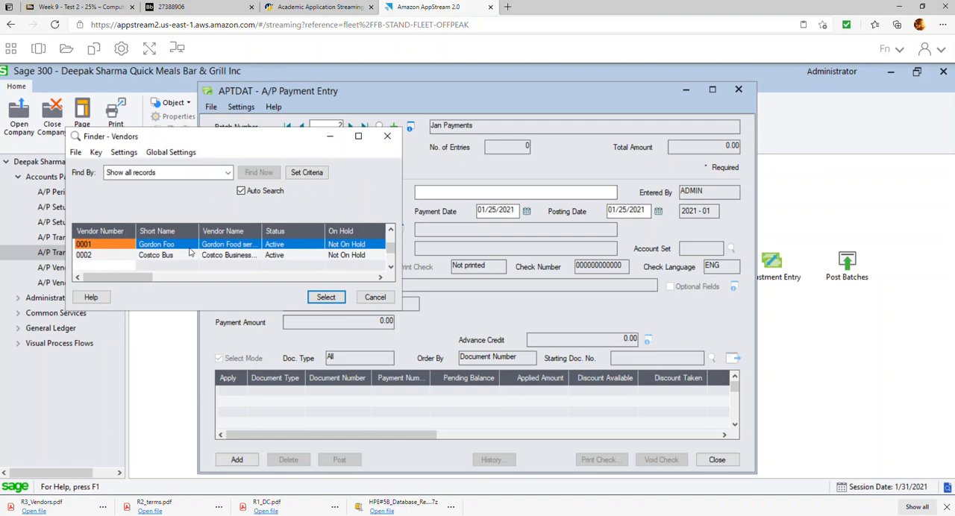
{"action": "double_click", "coordinate": [176, 256]}
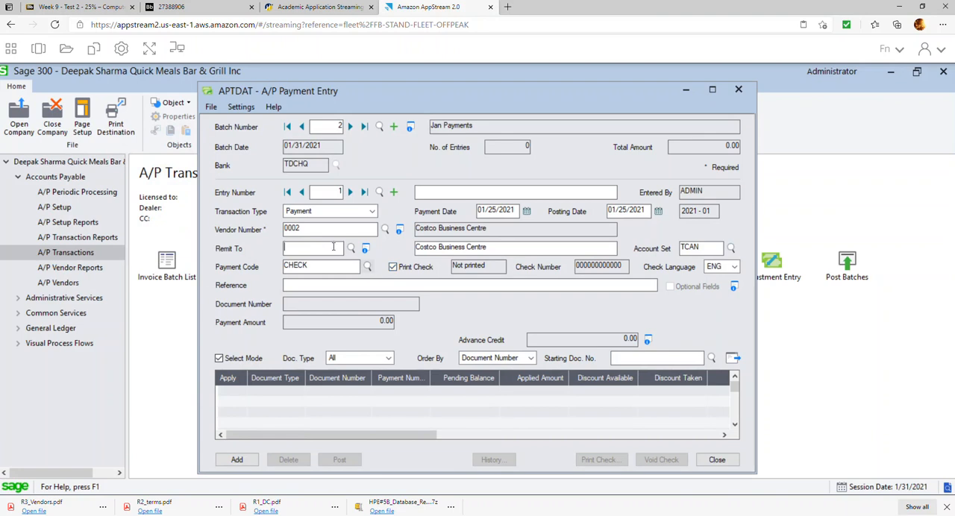
Turn off check printing for the Costco payment and enter check number 1002.
{"action": "left_click", "coordinate": [393, 269]}
{"action": "left_click", "coordinate": [393, 268]}
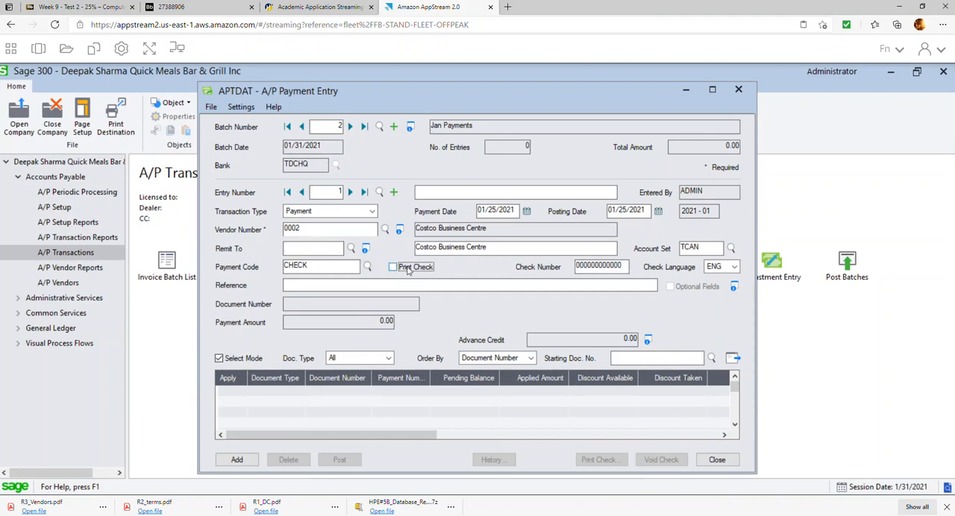
{"action": "key", "text": "shift+Home"}
{"action": "type", "text": "100"}
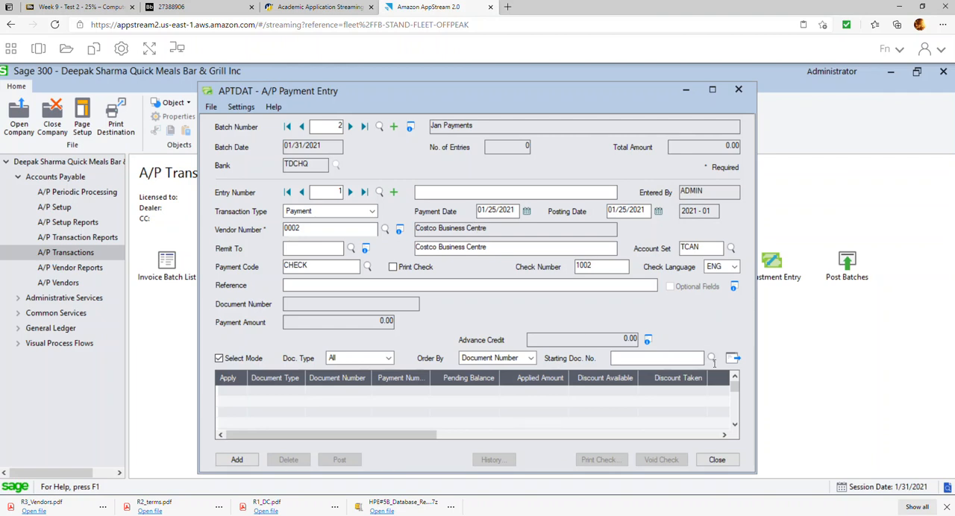
Load Costco's open documents, apply the payment to invoice 123456 and add the entry to the batch.
{"action": "left_click", "coordinate": [732, 359]}
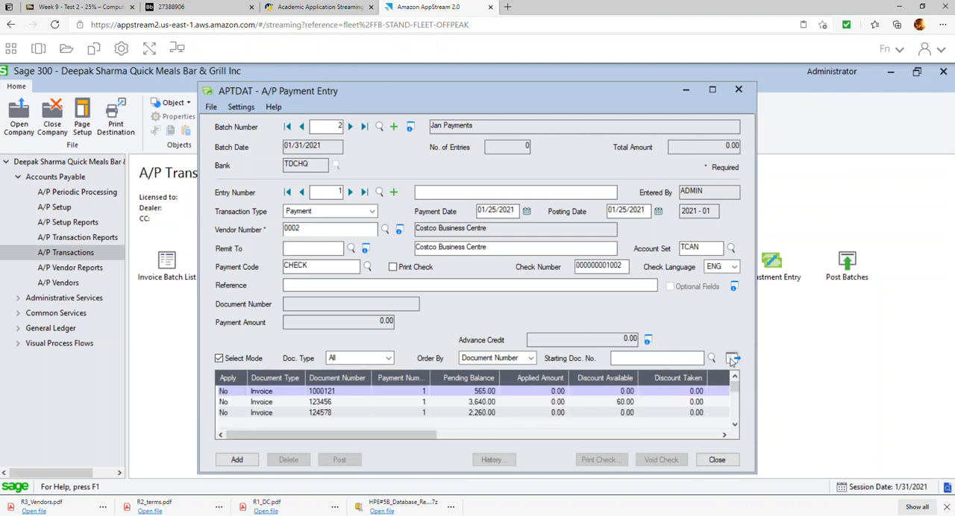
{"action": "left_click", "coordinate": [711, 90]}
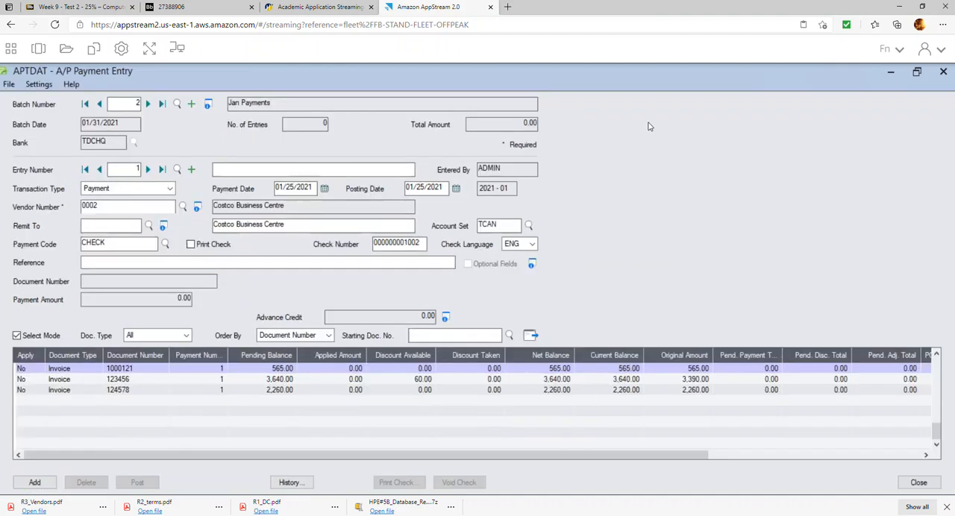
{"action": "double_click", "coordinate": [30, 380]}
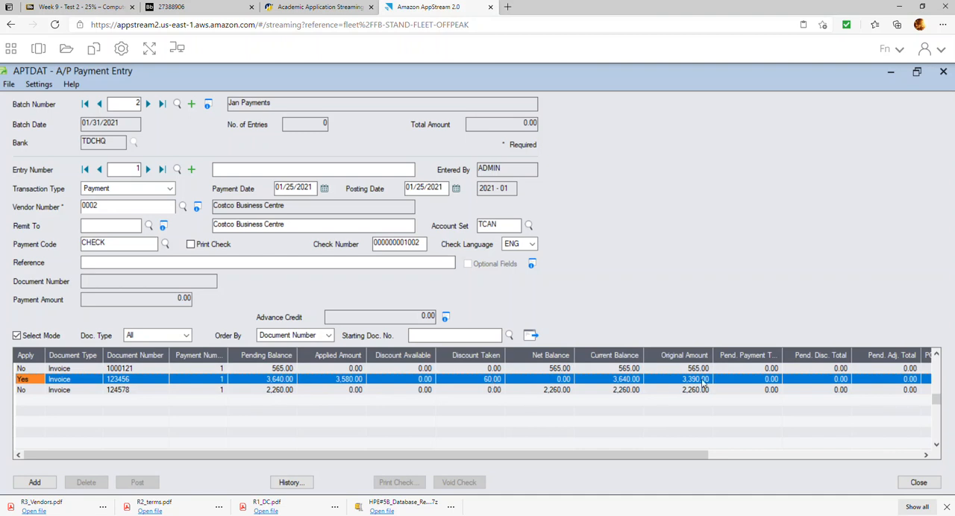
{"action": "left_click", "coordinate": [483, 340]}
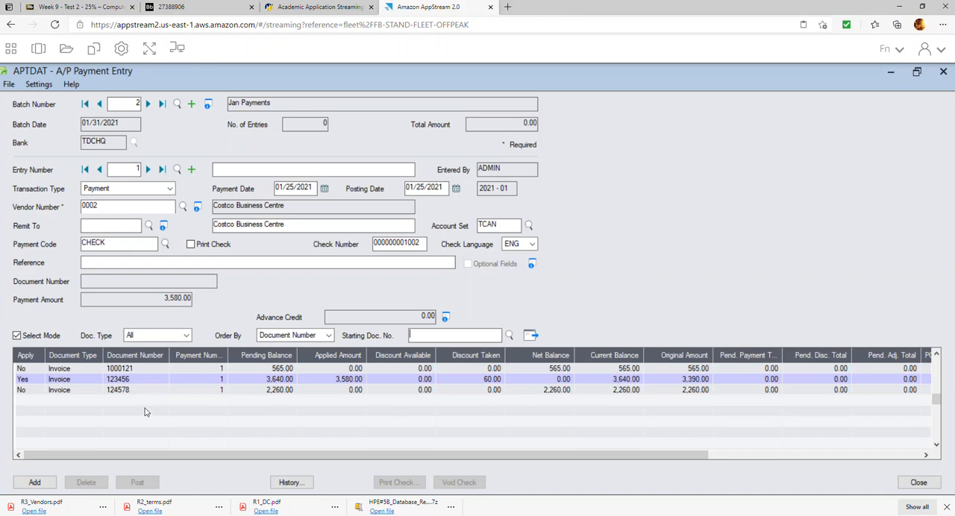
{"action": "left_click", "coordinate": [36, 482]}
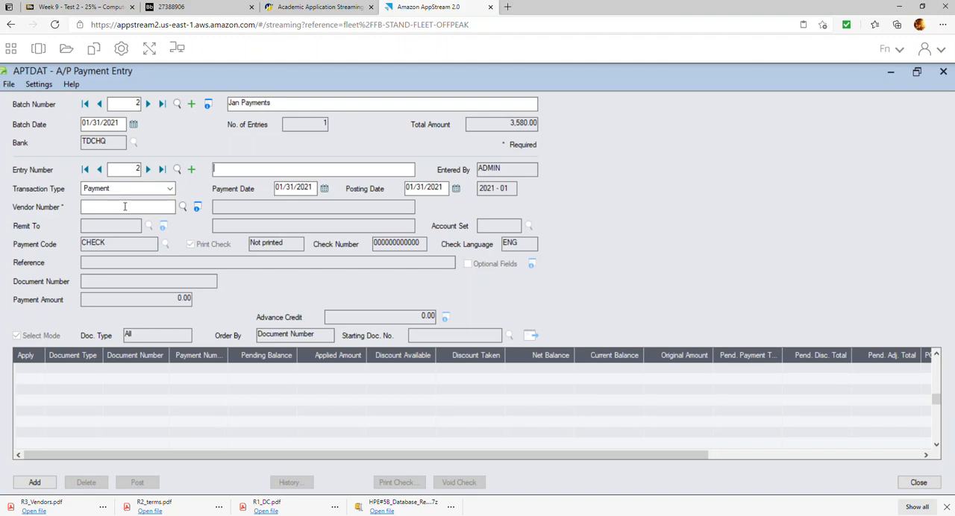
Set up the second entry as a Misc. Payment without check printing, using check number 1003 and invoice number JAN RENT.
{"action": "left_click", "coordinate": [170, 189]}
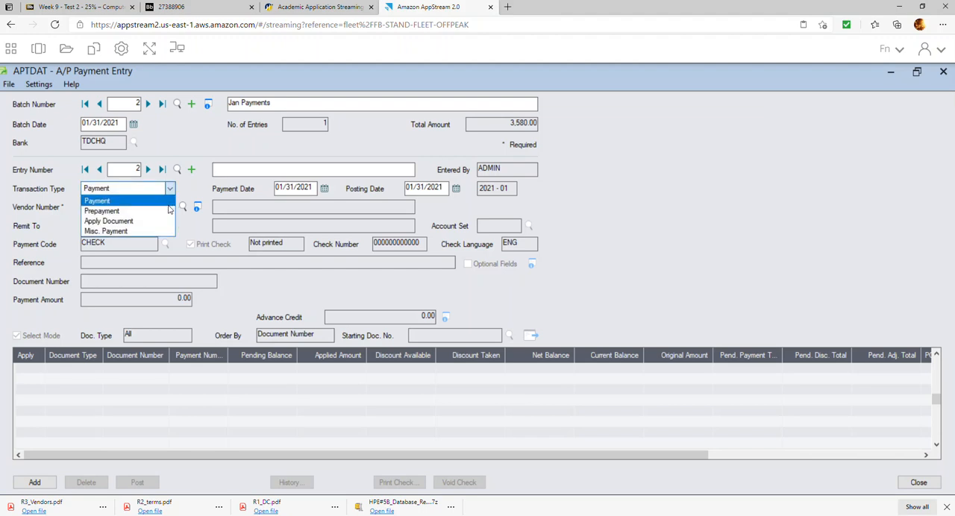
{"action": "left_click", "coordinate": [141, 234]}
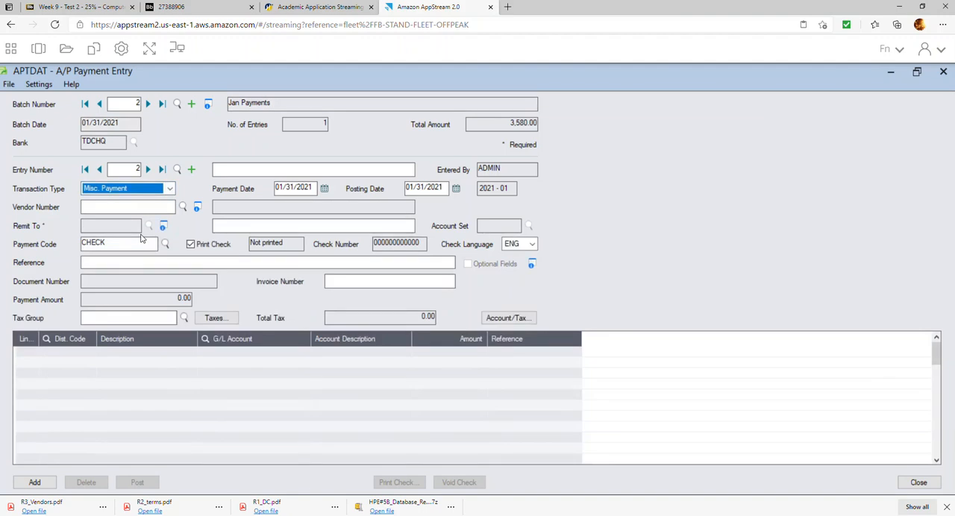
{"action": "left_click", "coordinate": [326, 189]}
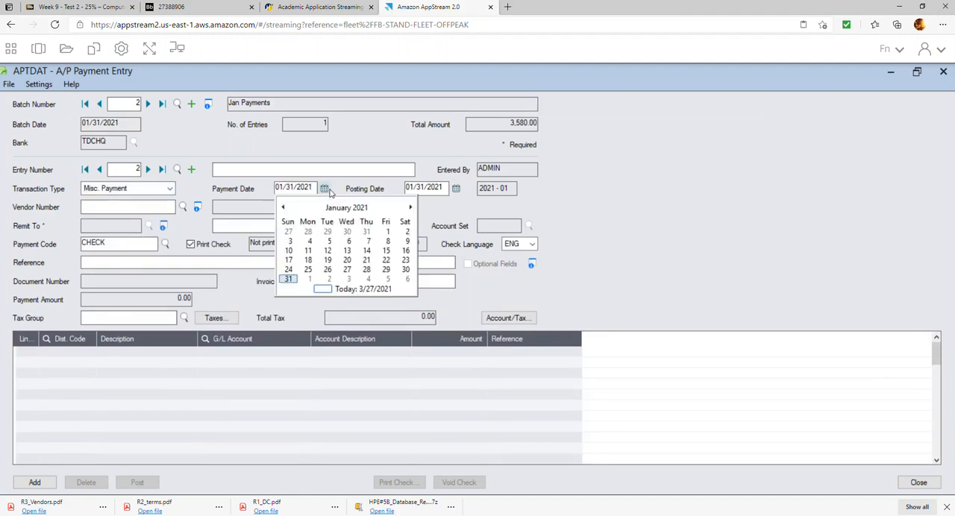
{"action": "left_click", "coordinate": [422, 188]}
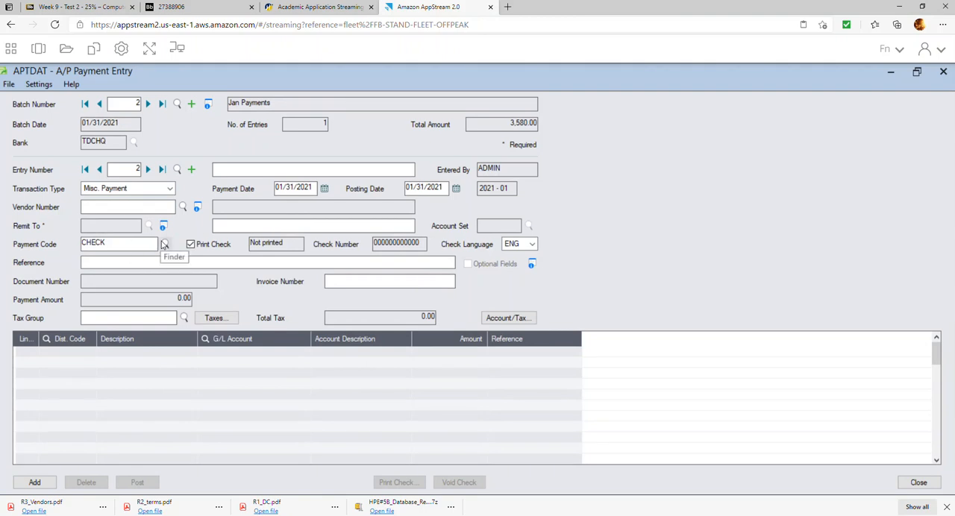
{"action": "left_click", "coordinate": [210, 246]}
{"action": "key", "text": "Tab"}
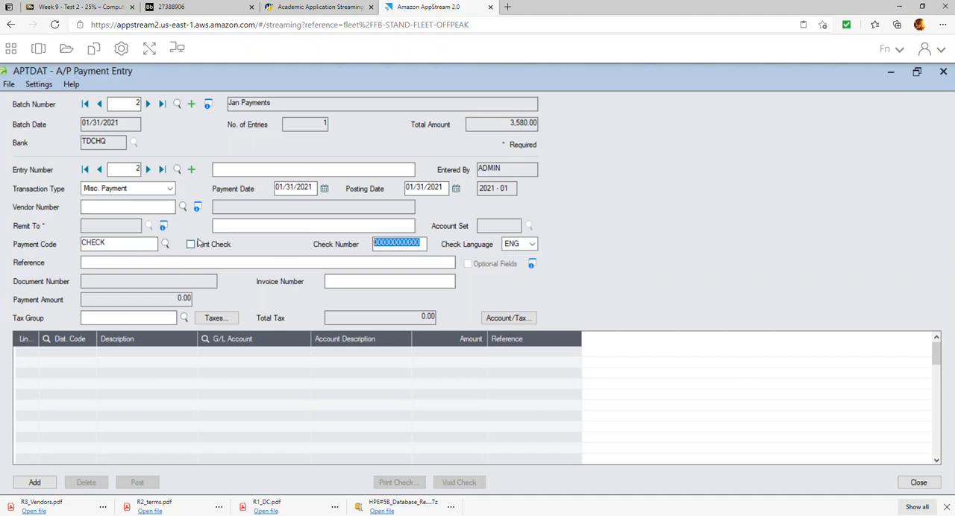
{"action": "type", "text": "1003"}
{"action": "left_click", "coordinate": [358, 281]}
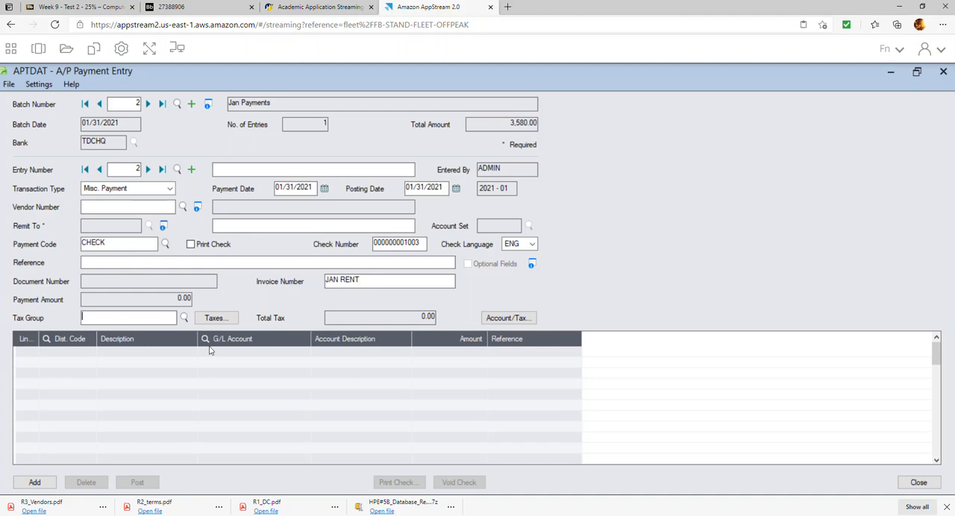
Assign the ONTARIO purchases tax group to the miscellaneous payment and dismiss the tax warning.
{"action": "left_click", "coordinate": [185, 318]}
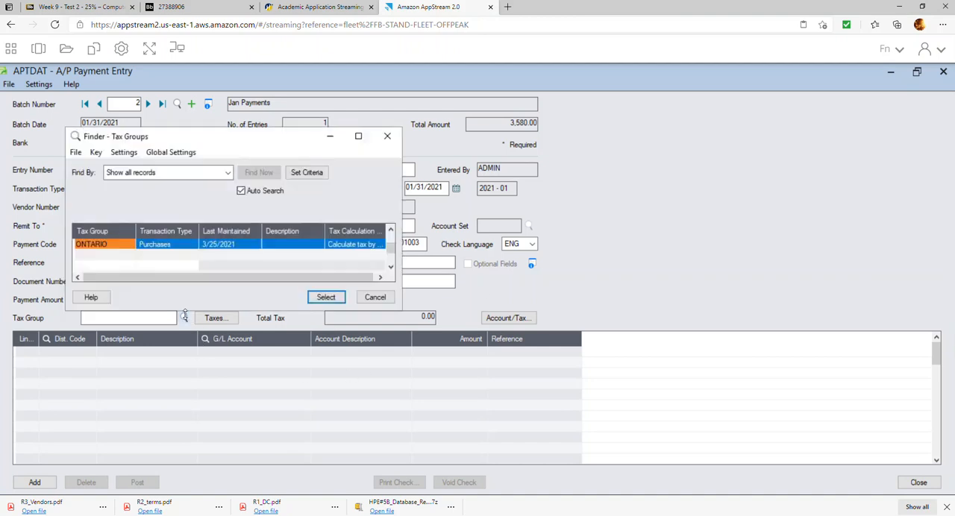
{"action": "double_click", "coordinate": [159, 246]}
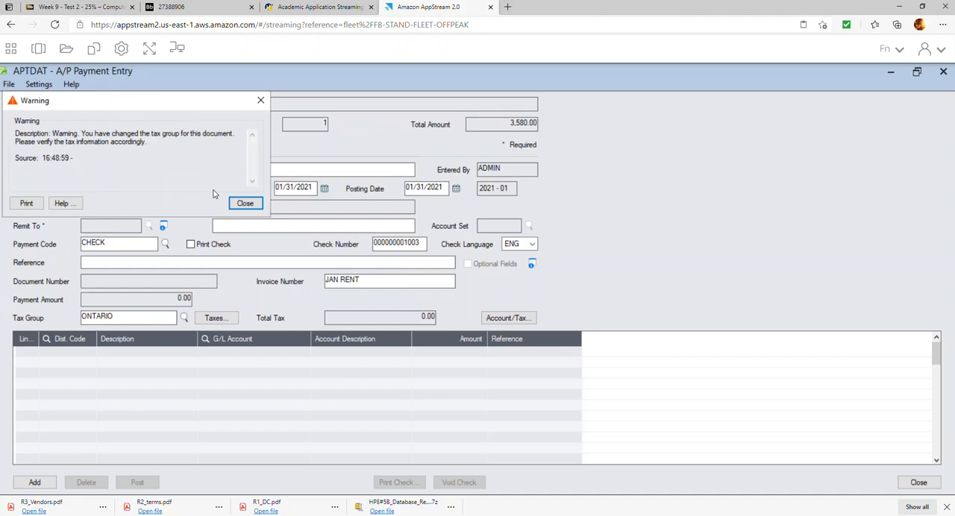
{"action": "left_click", "coordinate": [245, 203]}
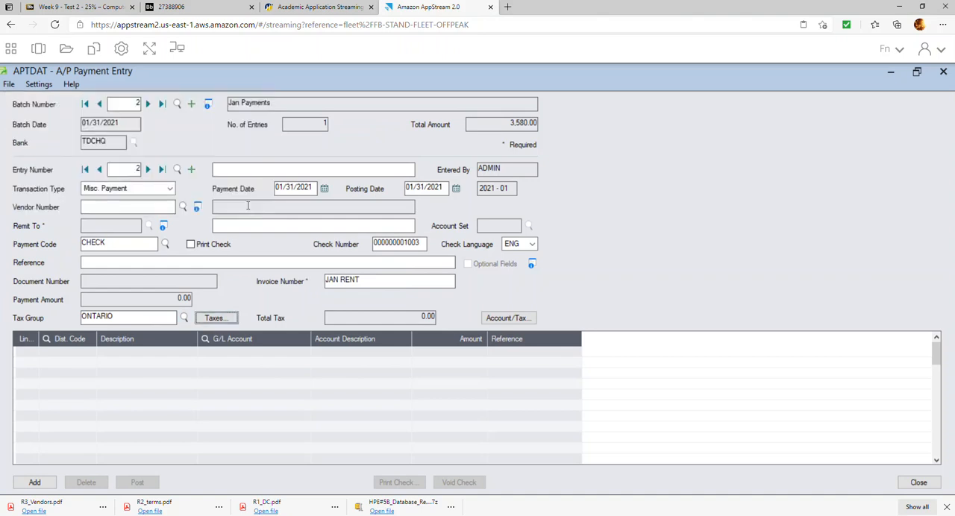
Start a detail line in the miscellaneous payment and check the G/L account list for a suitable rent account.
{"action": "left_click", "coordinate": [250, 356]}
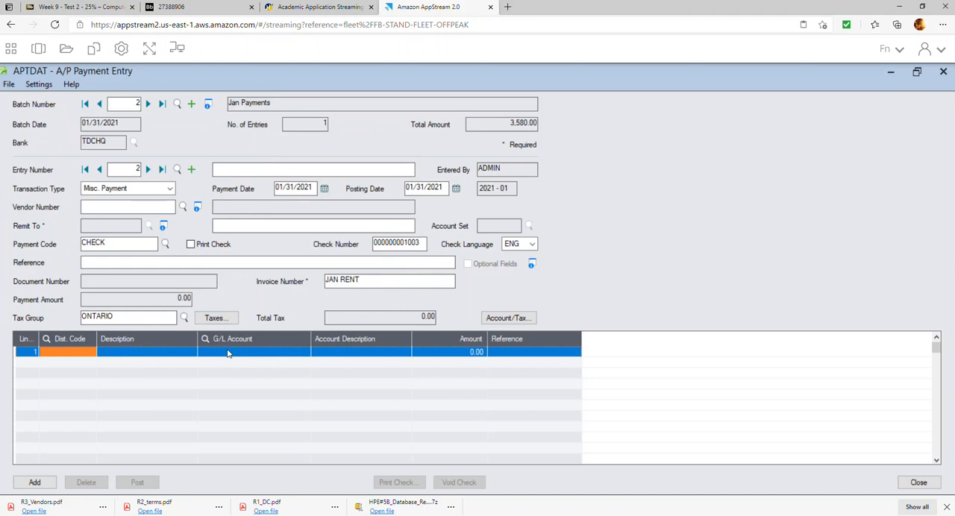
{"action": "left_click", "coordinate": [228, 353]}
{"action": "left_click", "coordinate": [302, 352]}
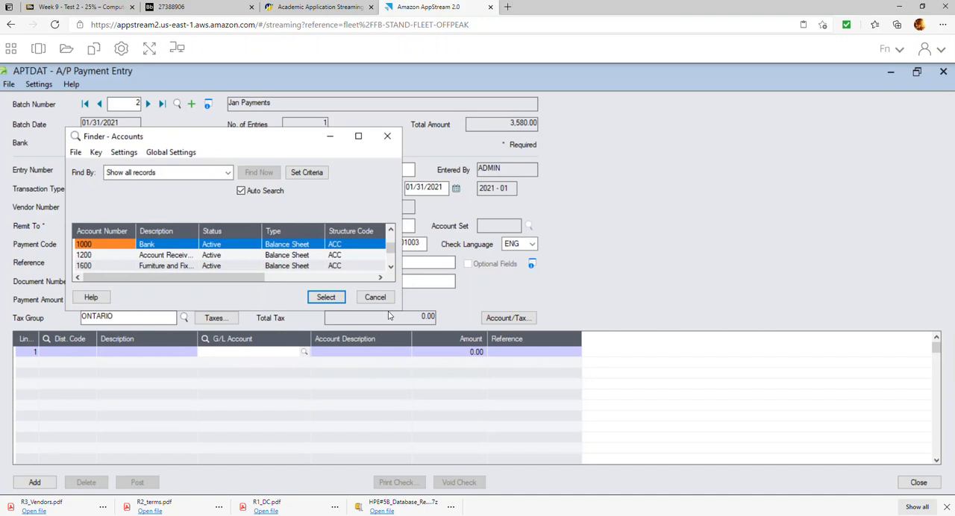
{"action": "left_click_drag", "start_coordinate": [380, 313], "coordinate": [380, 463]}
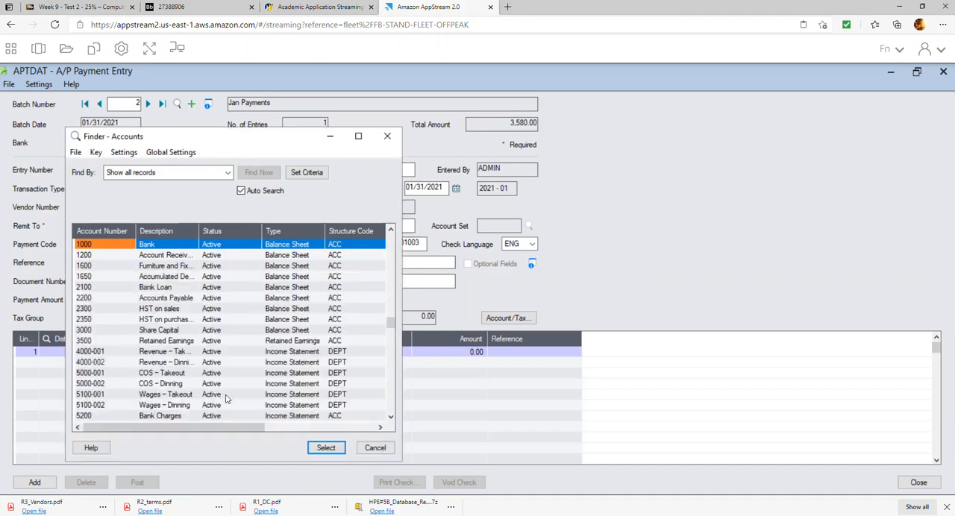
{"action": "type", "text": "22"}
{"action": "key", "text": "Down"}
{"action": "key", "text": "Down"}
{"action": "key", "text": "Down"}
{"action": "key", "text": "Down"}
{"action": "key", "text": "Down"}
{"action": "key", "text": "Down"}
{"action": "key", "text": "Down"}
{"action": "key", "text": "Down"}
{"action": "key", "text": "Down"}
{"action": "key", "text": "Down"}
{"action": "key", "text": "Down"}
{"action": "key", "text": "Down"}
{"action": "key", "text": "Down"}
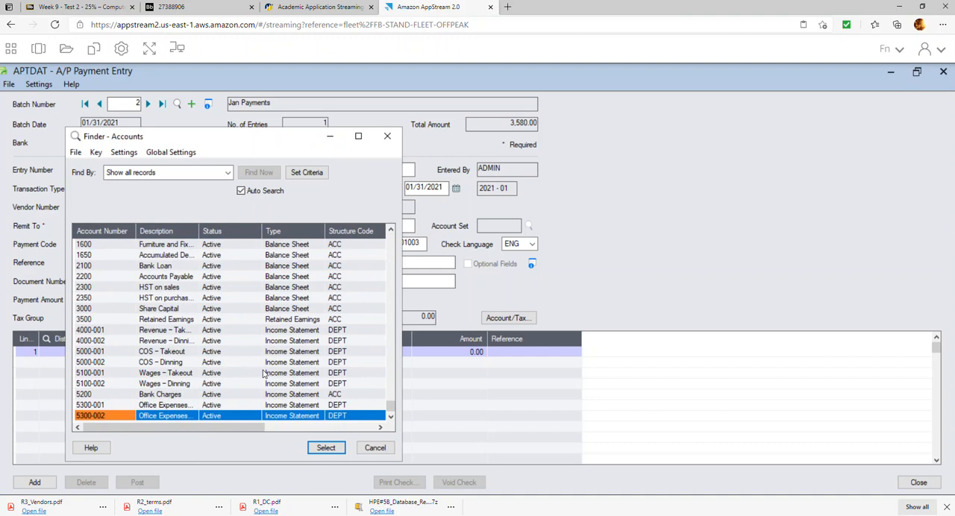
{"action": "left_click", "coordinate": [374, 449]}
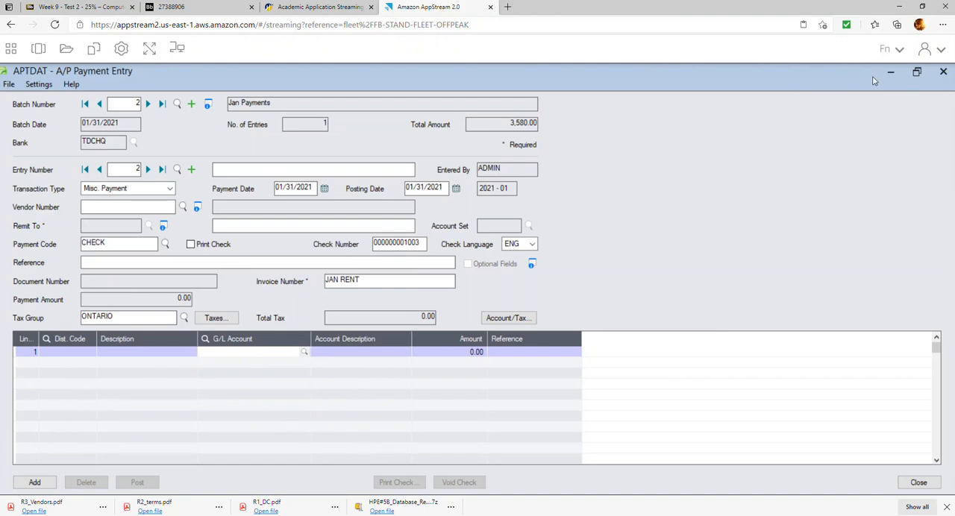
Discard the unfinished JAN RENT entry and close the payment entry and batch list windows.
{"action": "left_click", "coordinate": [945, 73]}
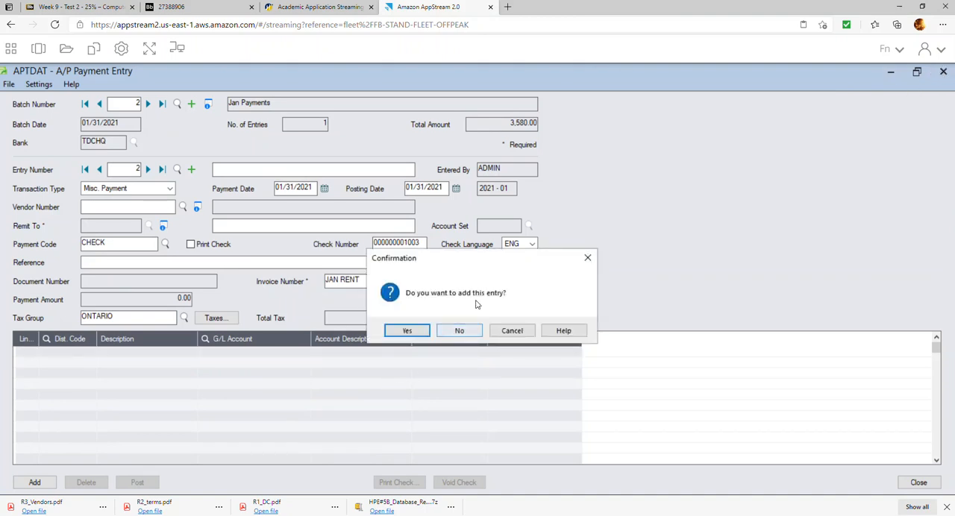
{"action": "left_click", "coordinate": [467, 333]}
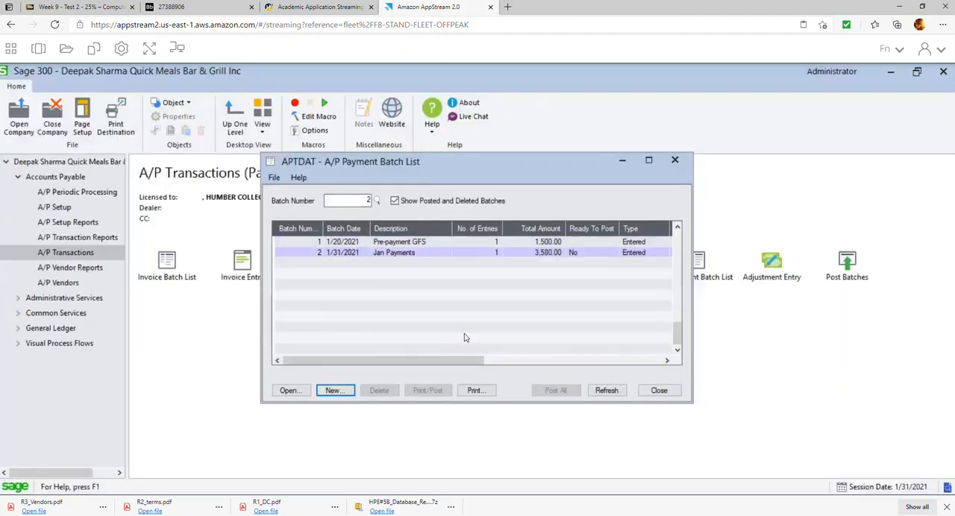
{"action": "left_click", "coordinate": [658, 390]}
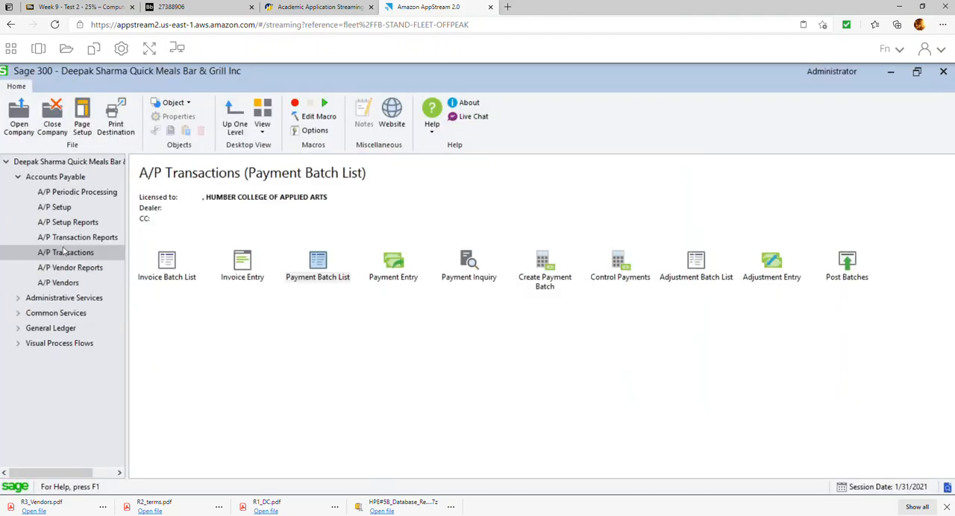
Open the G/L Accounts maintenance form in General Ledger.
{"action": "left_click", "coordinate": [30, 328]}
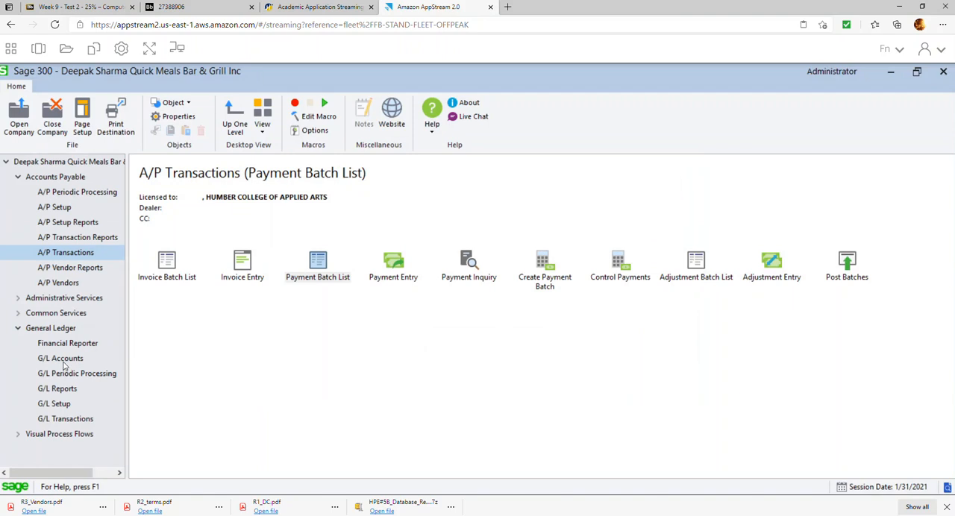
{"action": "left_click", "coordinate": [63, 361]}
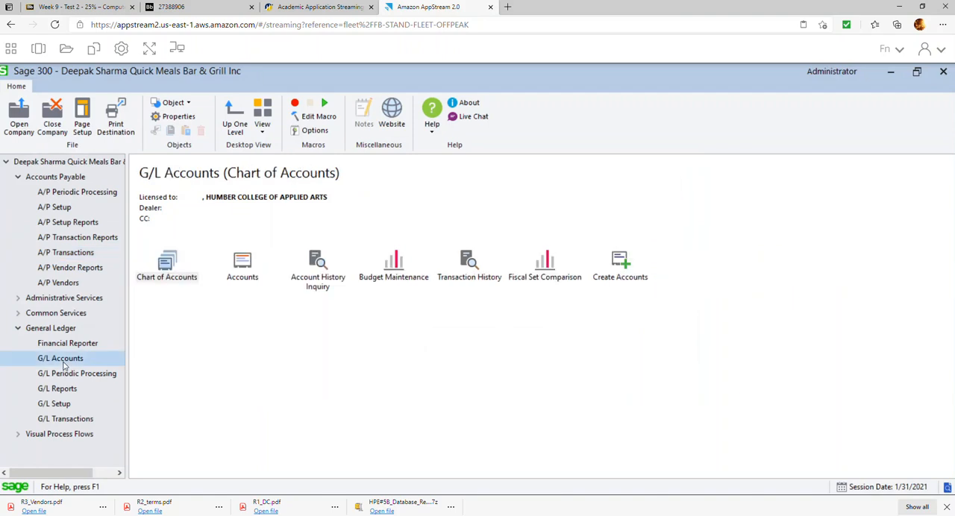
{"action": "left_click", "coordinate": [237, 275]}
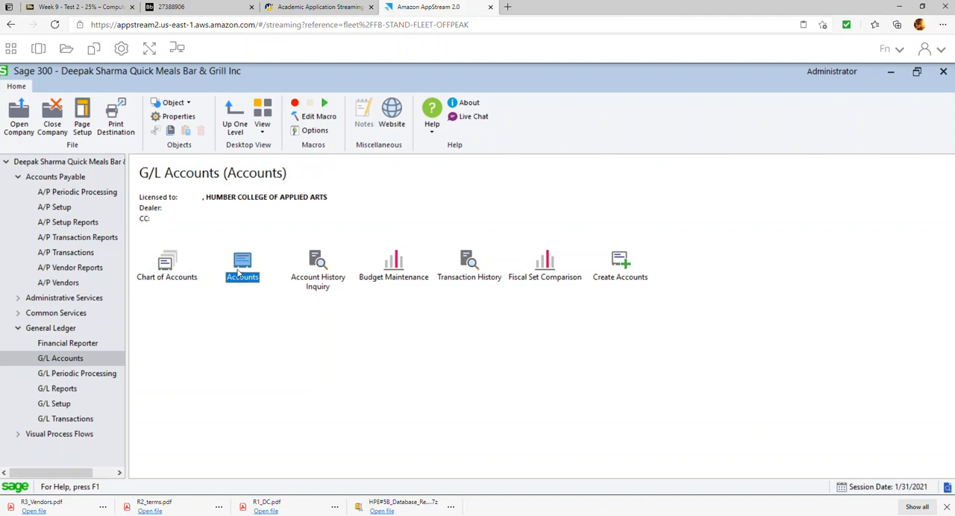
{"action": "double_click", "coordinate": [241, 269]}
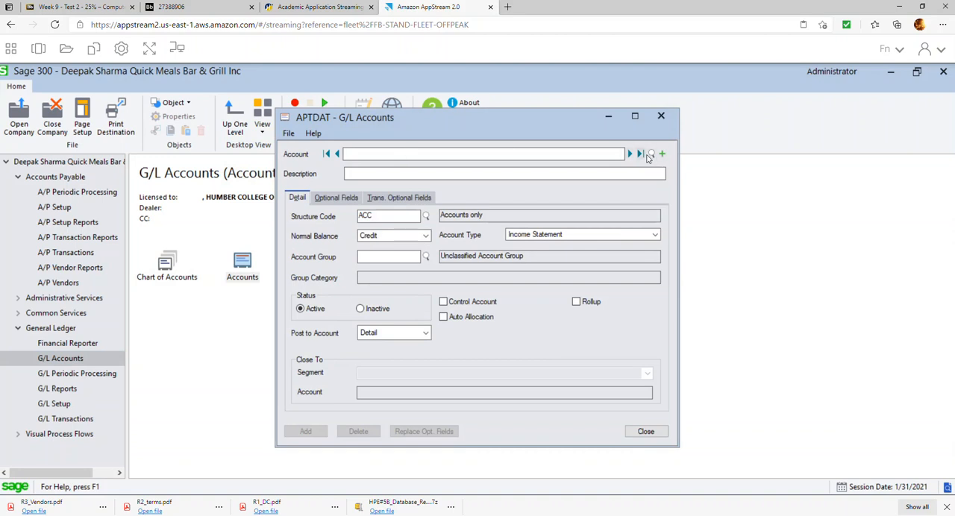
Review the existing account numbers and descriptions in the G/L account finder and close it without selecting one.
{"action": "left_click", "coordinate": [652, 153]}
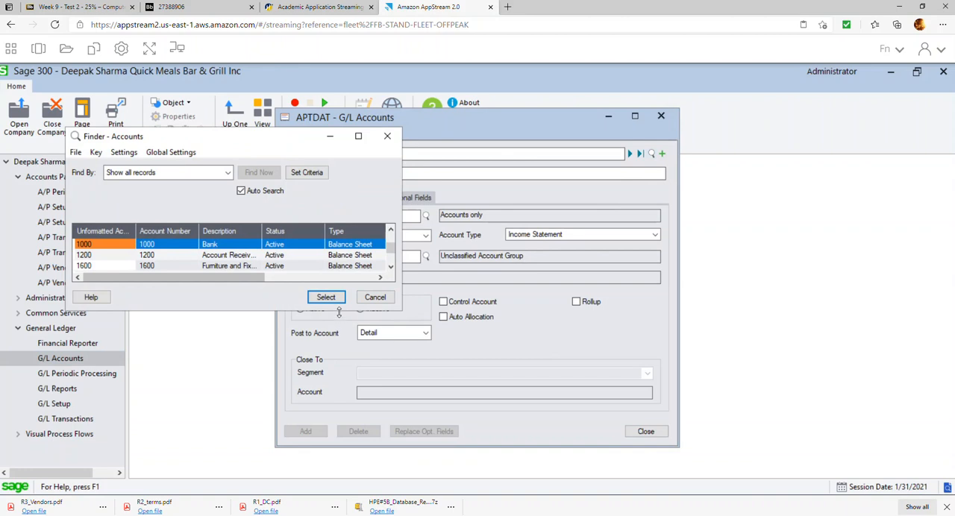
{"action": "left_click_drag", "start_coordinate": [332, 312], "coordinate": [300, 435]}
{"action": "scroll", "coordinate": [291, 375], "scroll_direction": "down", "scroll_amount": 2}
{"action": "scroll", "coordinate": [293, 376], "scroll_direction": "down", "scroll_amount": 16}
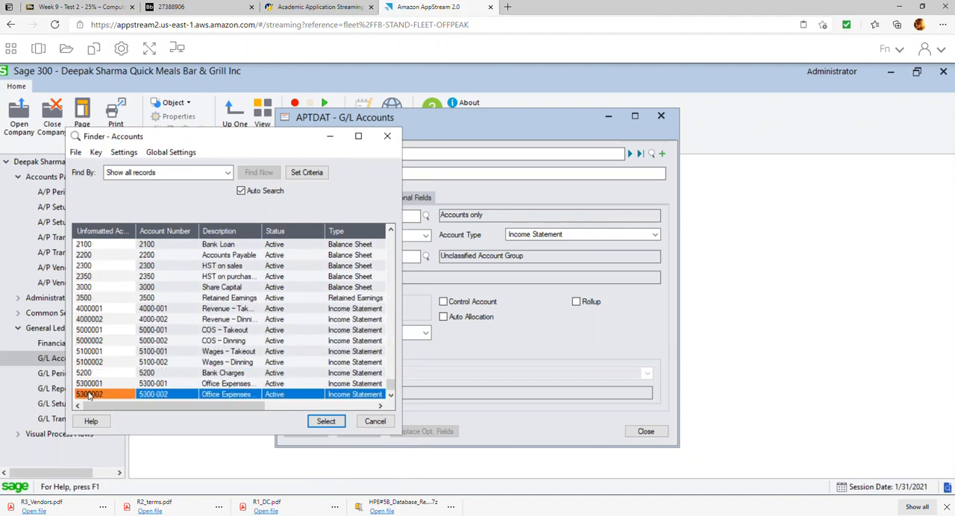
{"action": "left_click", "coordinate": [387, 136]}
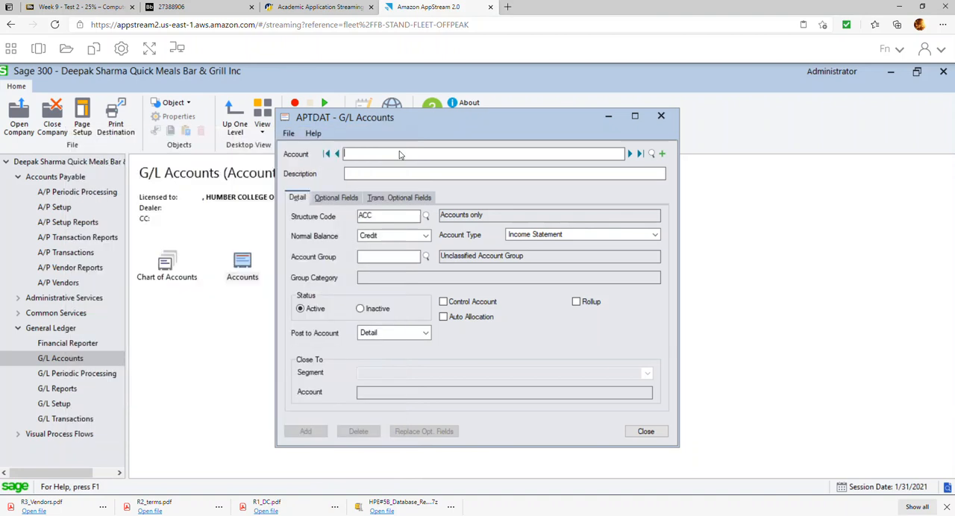
Enter G/L account number 5400-001 with the description "Rent - Takeout".
{"action": "type", "text": "5400001"}
{"action": "key", "text": "Tab"}
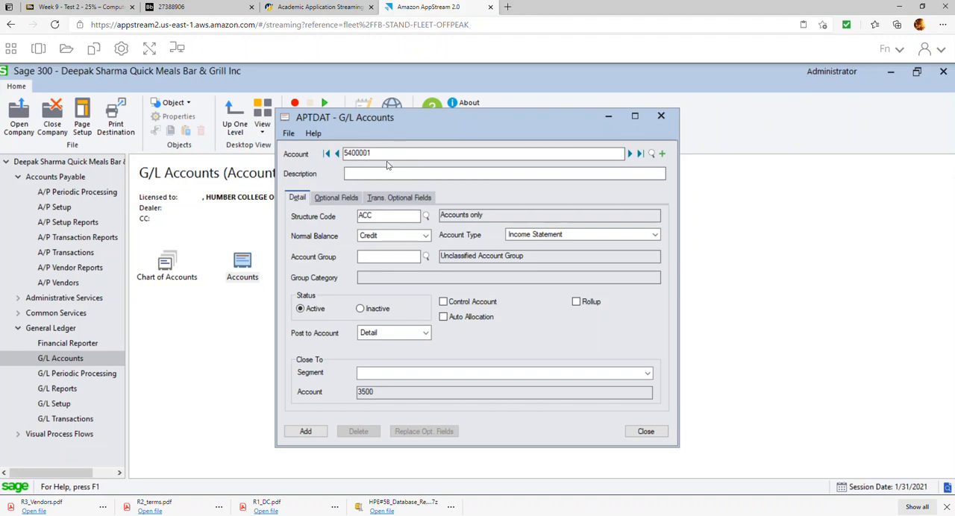
{"action": "type", "text": "-"}
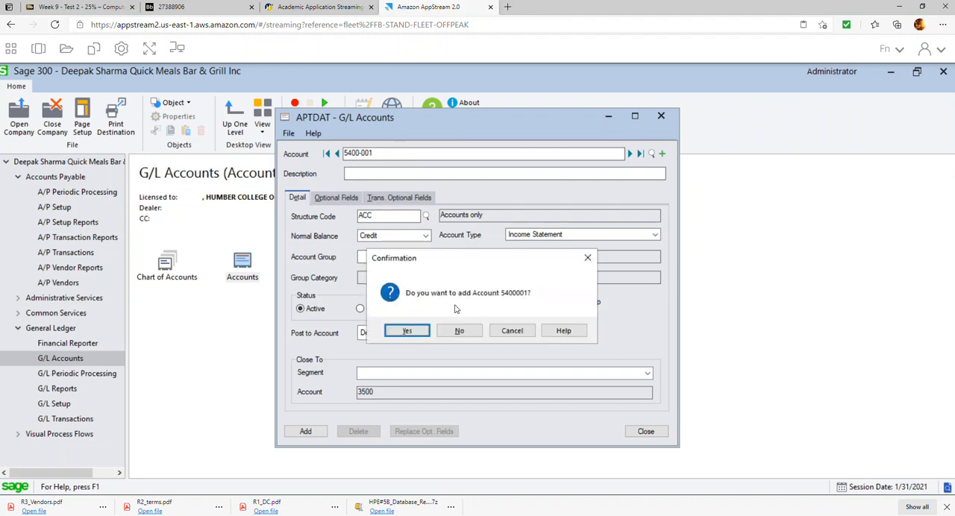
{"action": "left_click", "coordinate": [461, 329]}
{"action": "type", "text": "Rent - Takeout"}
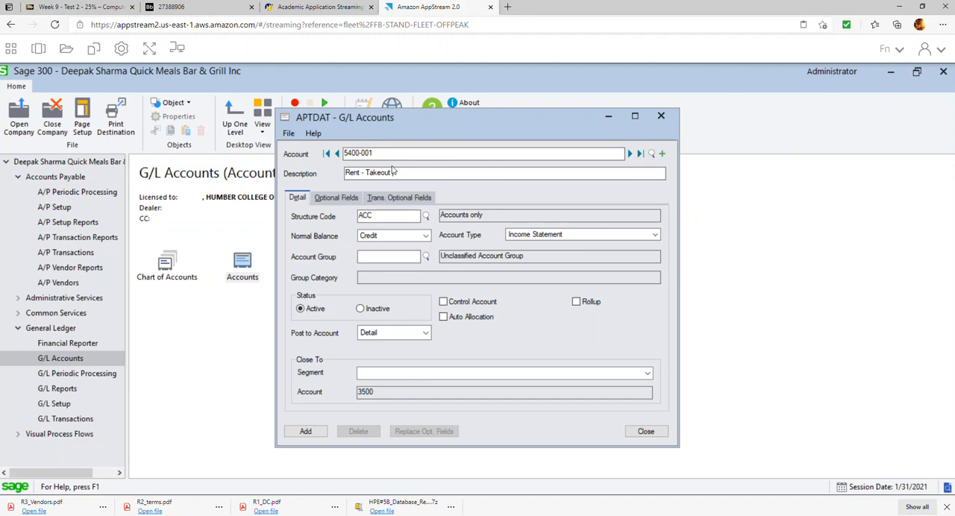
Set the Rent - Takeout account's normal balance to Debit and its account group to 21, Fixed Charges.
{"action": "left_click", "coordinate": [424, 237]}
{"action": "left_click", "coordinate": [373, 246]}
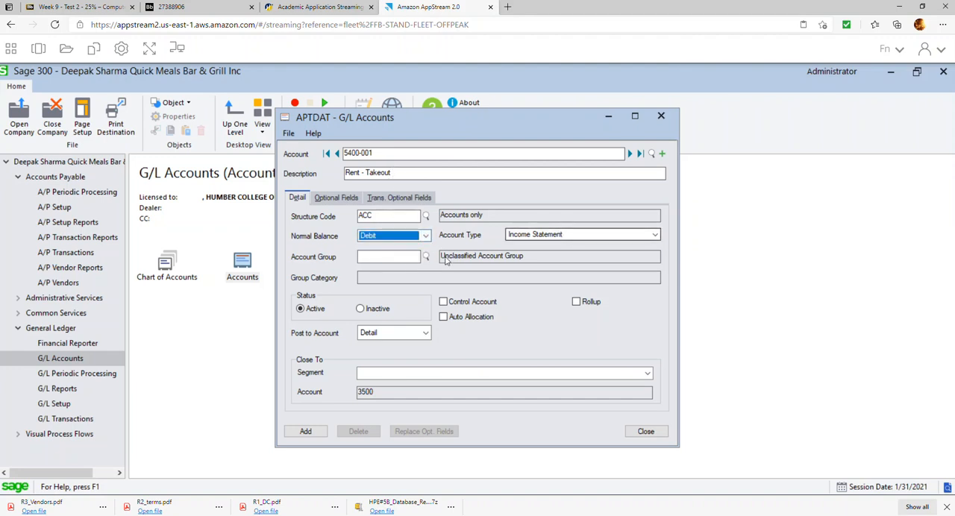
{"action": "left_click", "coordinate": [426, 257]}
{"action": "scroll", "coordinate": [252, 264], "scroll_direction": "down", "scroll_amount": 5}
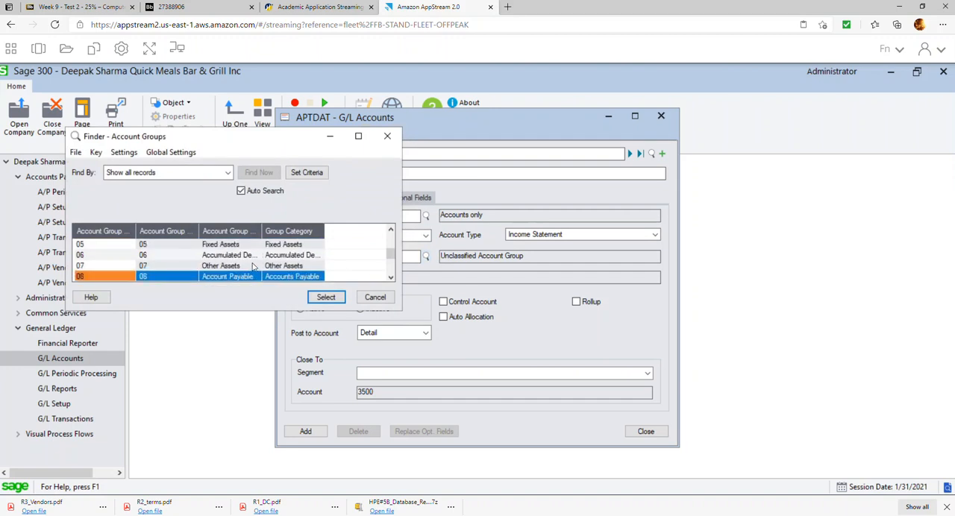
{"action": "scroll", "coordinate": [252, 265], "scroll_direction": "down", "scroll_amount": 5}
{"action": "scroll", "coordinate": [252, 268], "scroll_direction": "down", "scroll_amount": 2}
{"action": "scroll", "coordinate": [252, 278], "scroll_direction": "down", "scroll_amount": 3}
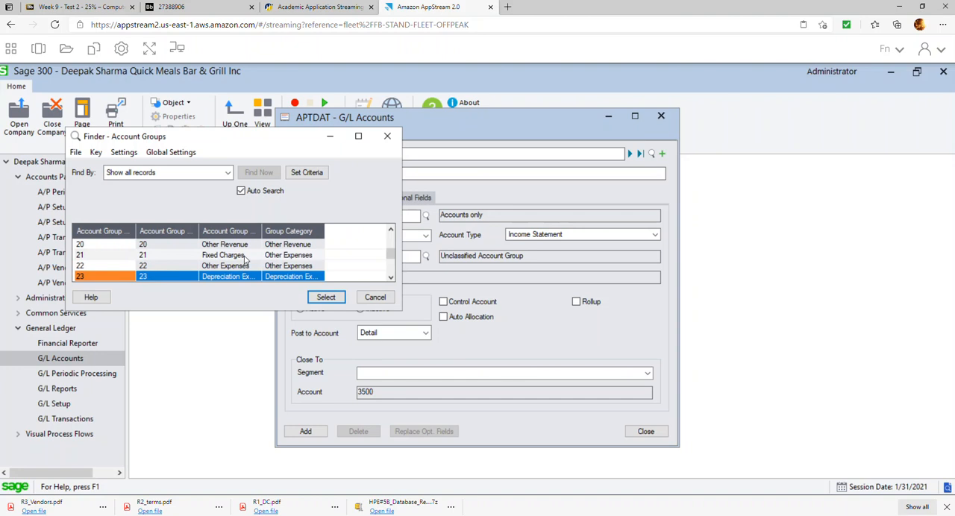
{"action": "double_click", "coordinate": [244, 256]}
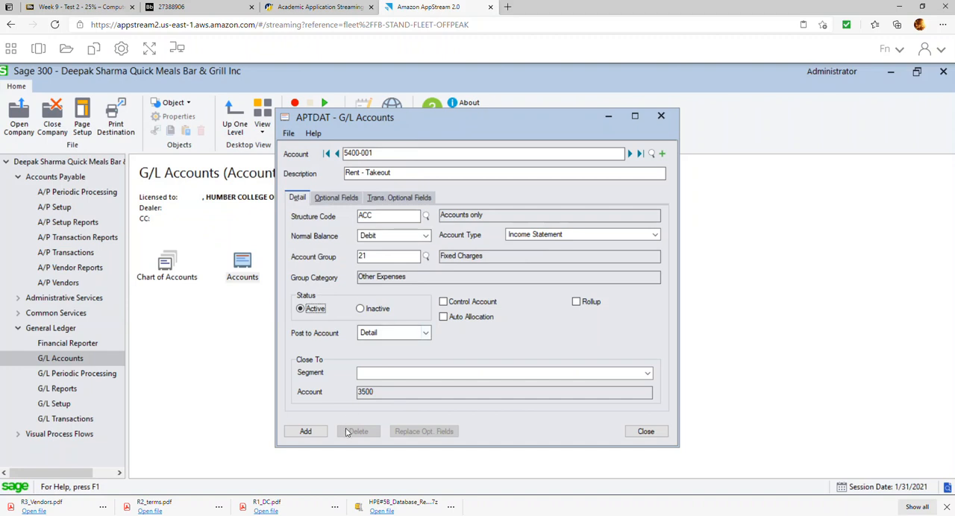
Assign the DEPT structure code to account 5400-001 and add the account.
{"action": "left_click", "coordinate": [425, 215]}
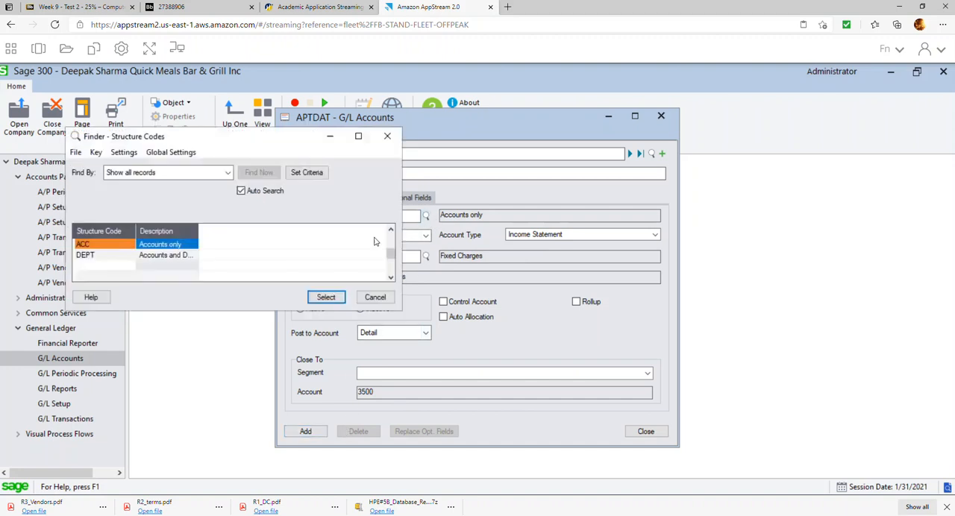
{"action": "double_click", "coordinate": [185, 255]}
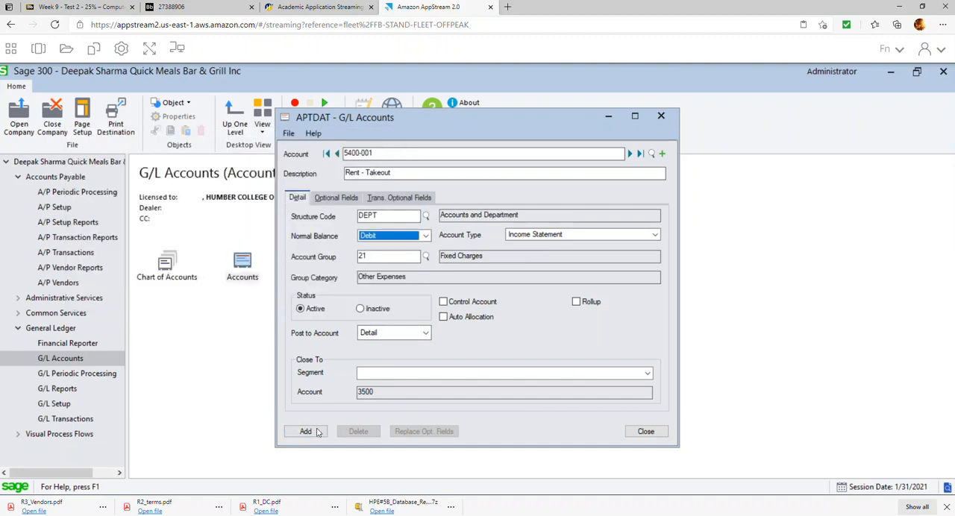
{"action": "left_click", "coordinate": [313, 434]}
Add a second rent account 5400-002 described as "Rent - Dinning" based on the takeout account, and close the account form.
{"action": "left_click", "coordinate": [394, 153]}
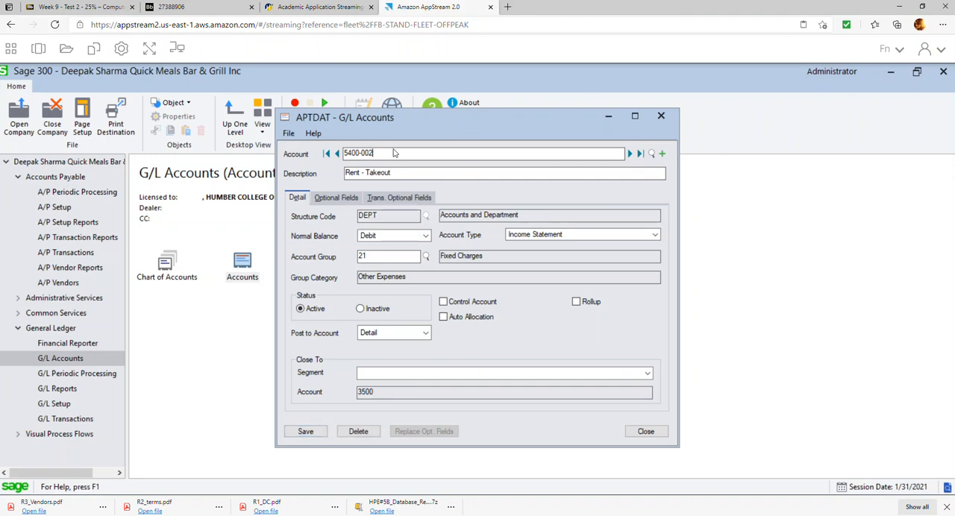
{"action": "left_click", "coordinate": [412, 173]}
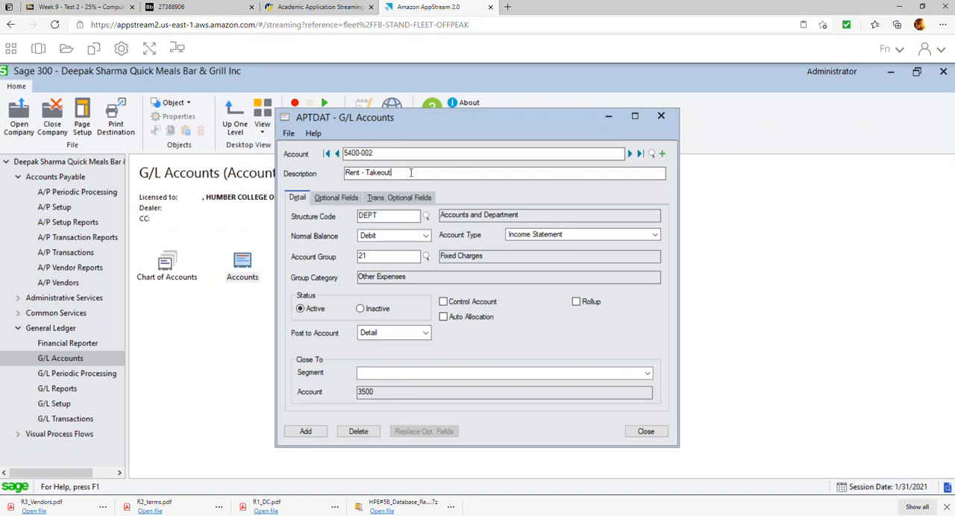
{"action": "key", "text": "BackSpace"}
{"action": "key", "text": "BackSpace"}
{"action": "key", "text": "BackSpace"}
{"action": "key", "text": "BackSpace"}
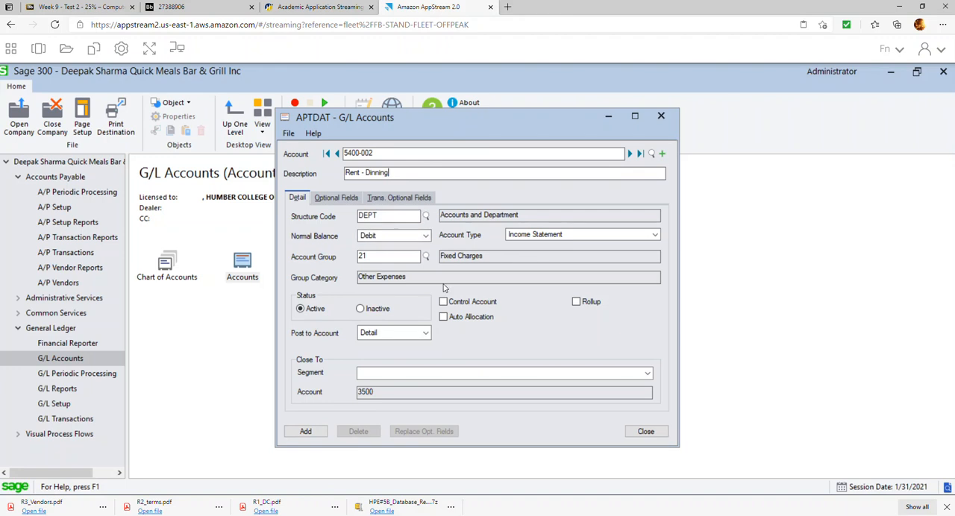
{"action": "left_click", "coordinate": [305, 432]}
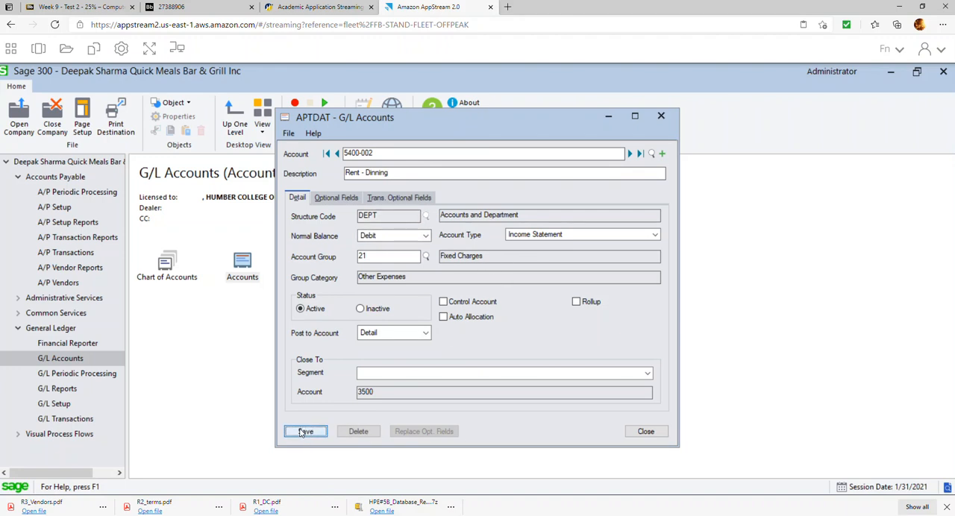
{"action": "left_click", "coordinate": [643, 433]}
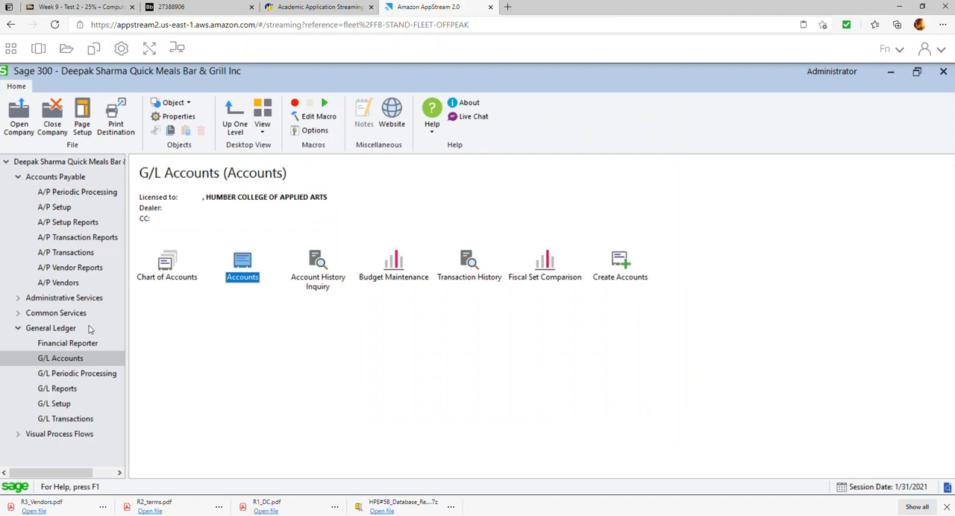
Open the Jan Payments batch from the A/P payment batch list and create a new entry of type Misc. Payment.
{"action": "left_click", "coordinate": [84, 258]}
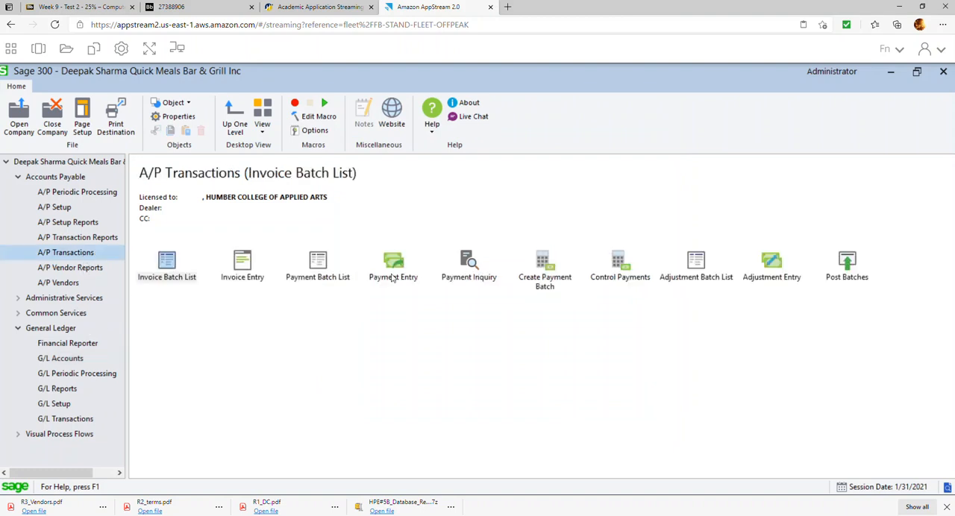
{"action": "double_click", "coordinate": [319, 267]}
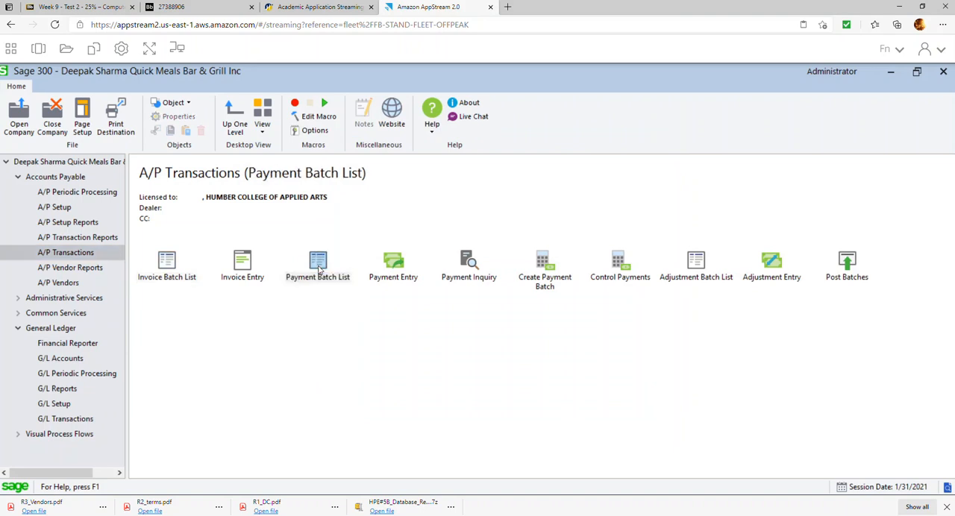
{"action": "double_click", "coordinate": [421, 254]}
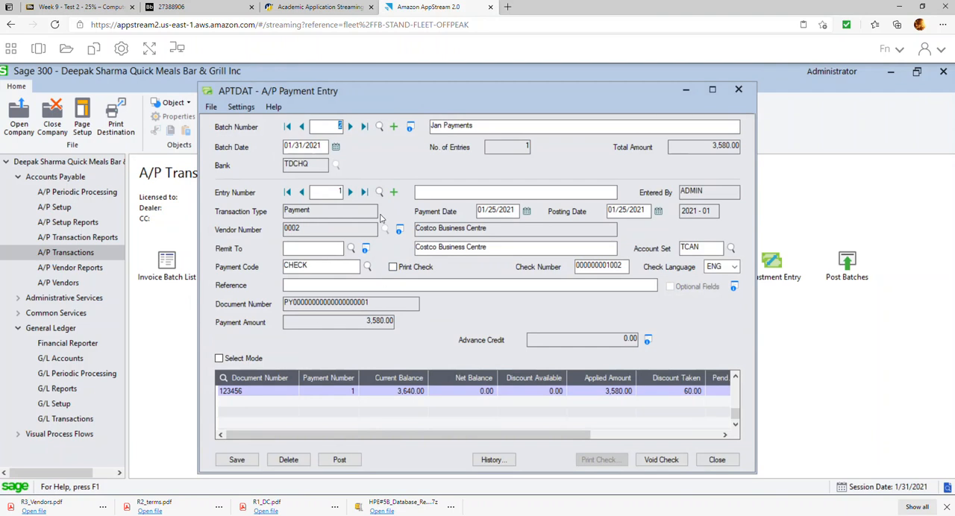
{"action": "left_click", "coordinate": [393, 192]}
{"action": "left_click", "coordinate": [348, 215]}
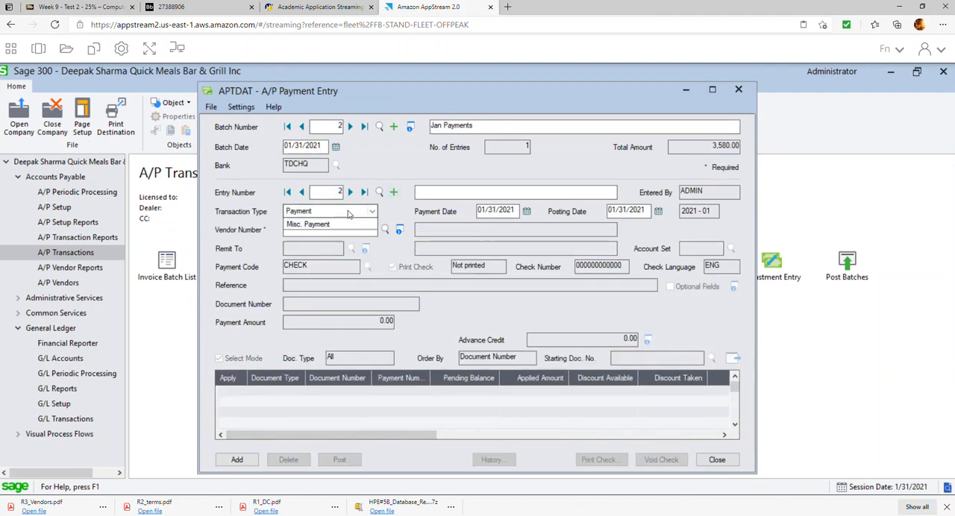
{"action": "left_click", "coordinate": [330, 255]}
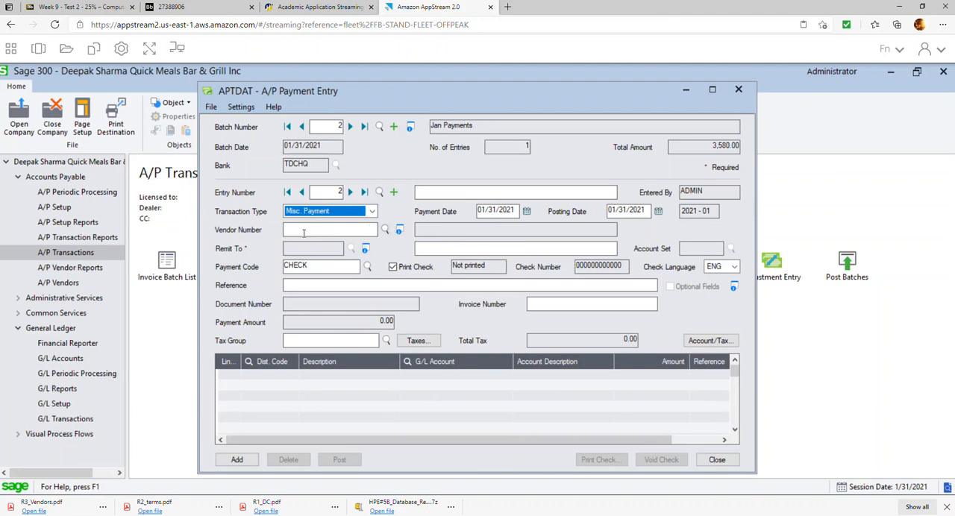
Enter ABC Landlord as the remit-to name, turn off check printing and set the check number to 1003.
{"action": "left_click", "coordinate": [472, 247]}
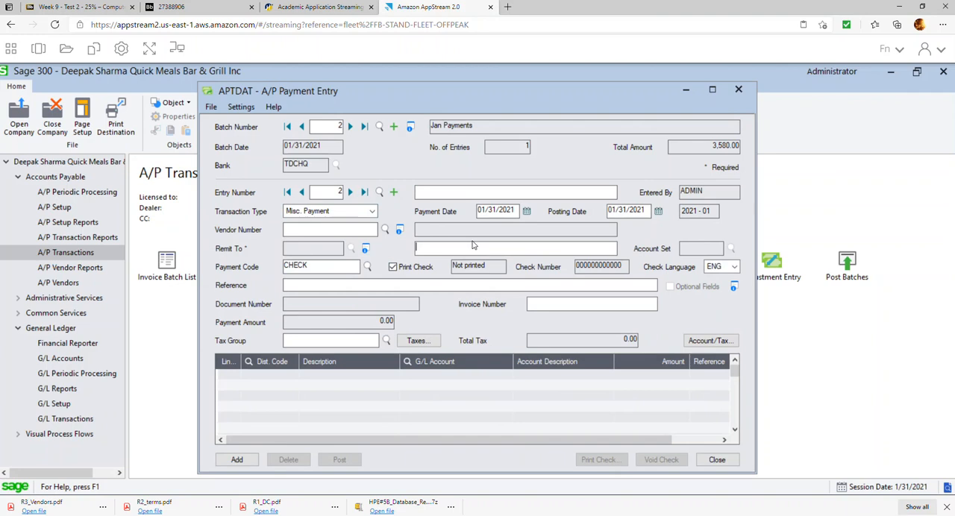
{"action": "type", "text": "ABC Landlord"}
{"action": "key", "text": "Tab"}
{"action": "key", "text": "Tab"}
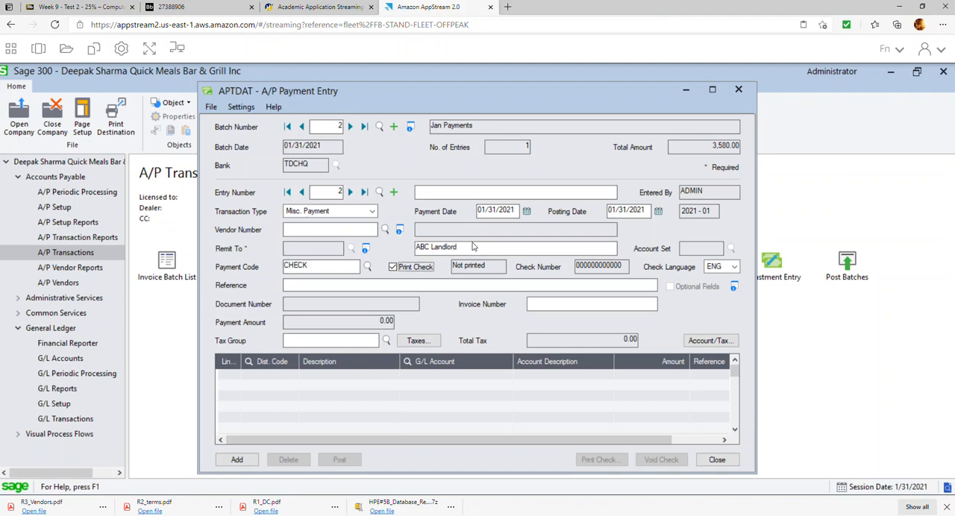
{"action": "key", "text": "space"}
{"action": "key", "text": "Tab"}
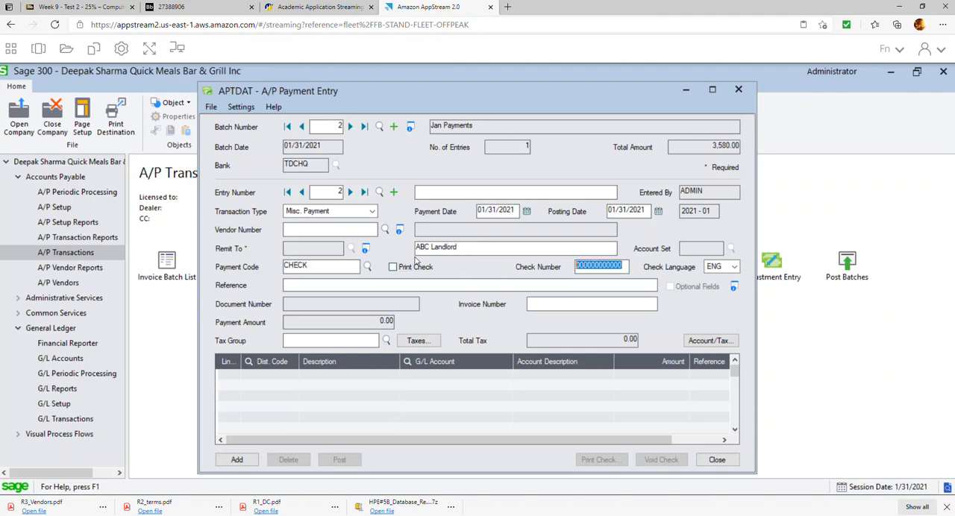
{"action": "type", "text": "1003"}
{"action": "key", "text": "Tab"}
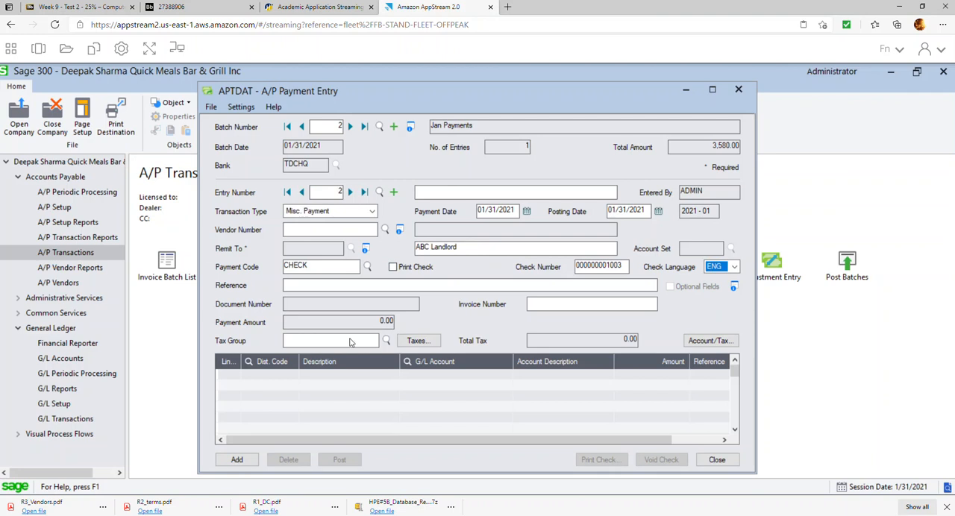
Assign the ONTARIO purchases tax group to the miscellaneous payment and dismiss the tax warning.
{"action": "left_click", "coordinate": [386, 340]}
{"action": "double_click", "coordinate": [179, 244]}
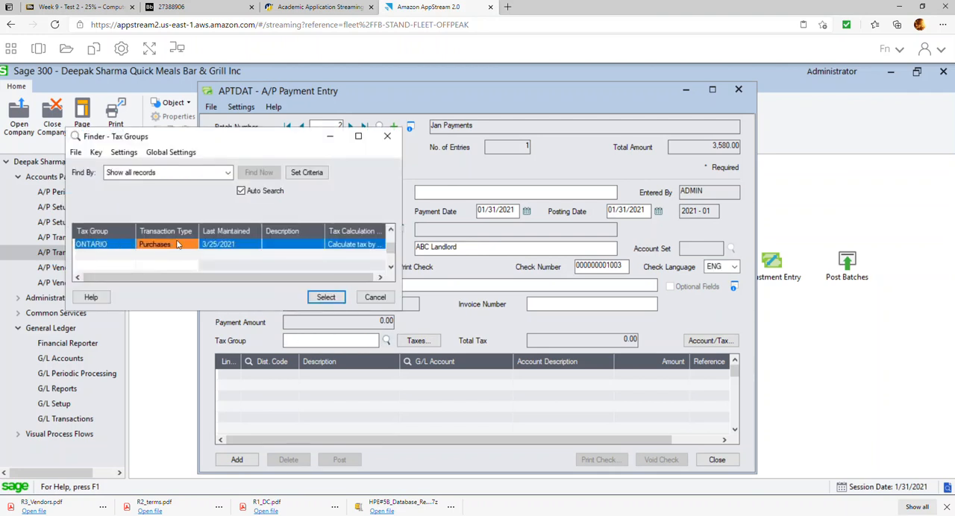
{"action": "left_click", "coordinate": [450, 225]}
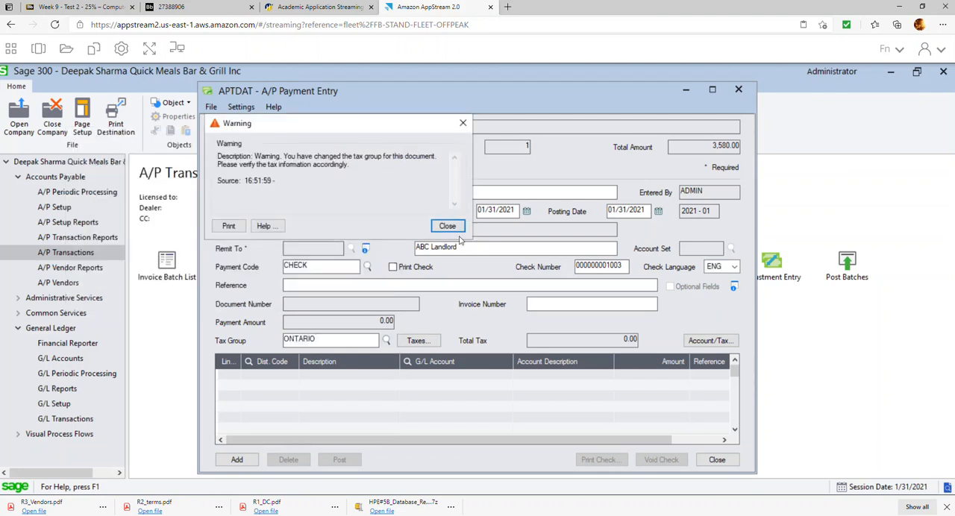
Add a detail line for G/L account 5400-001, Rent - Takeout, with an amount of 300.00.
{"action": "left_click", "coordinate": [419, 376]}
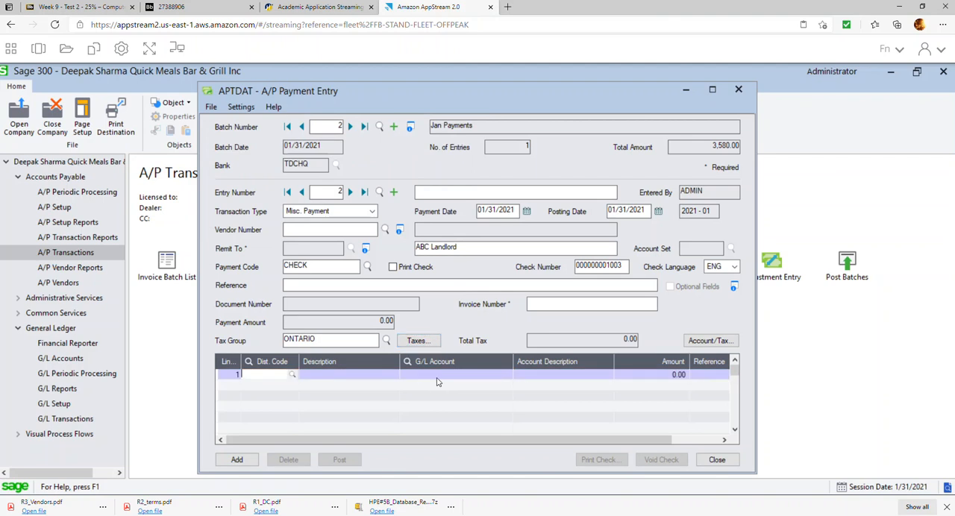
{"action": "left_click", "coordinate": [506, 374]}
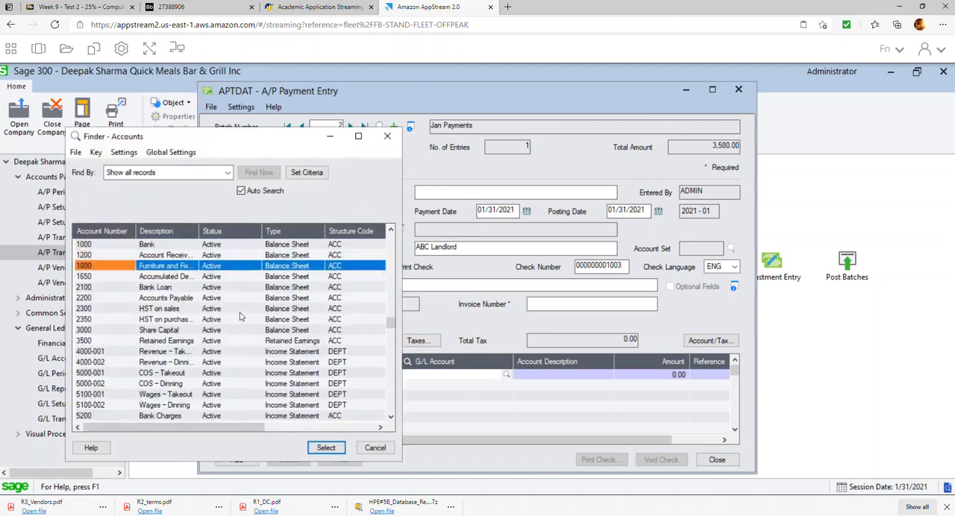
{"action": "key", "text": "Down"}
{"action": "key", "text": "Down"}
{"action": "key", "text": "Down"}
{"action": "key", "text": "Down"}
{"action": "key", "text": "Down"}
{"action": "key", "text": "Down"}
{"action": "key", "text": "Down"}
{"action": "key", "text": "Down"}
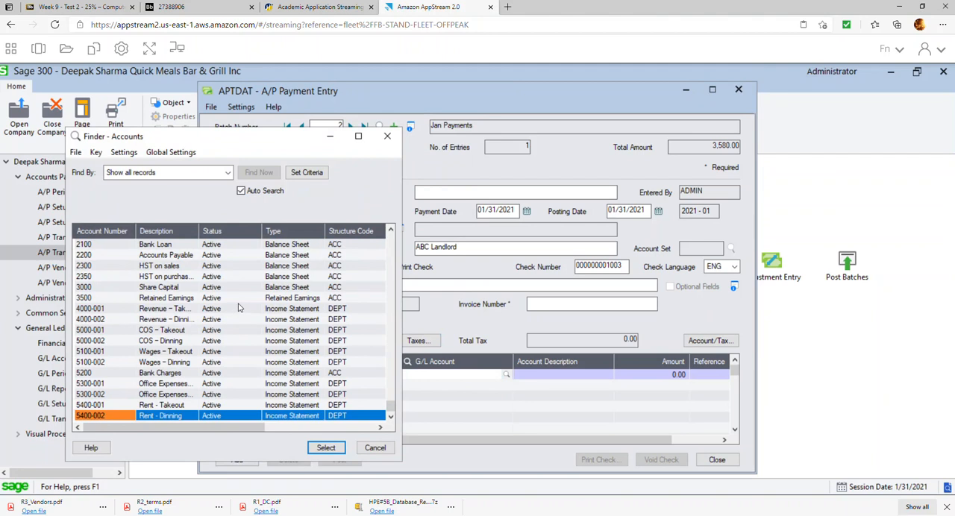
{"action": "double_click", "coordinate": [177, 404]}
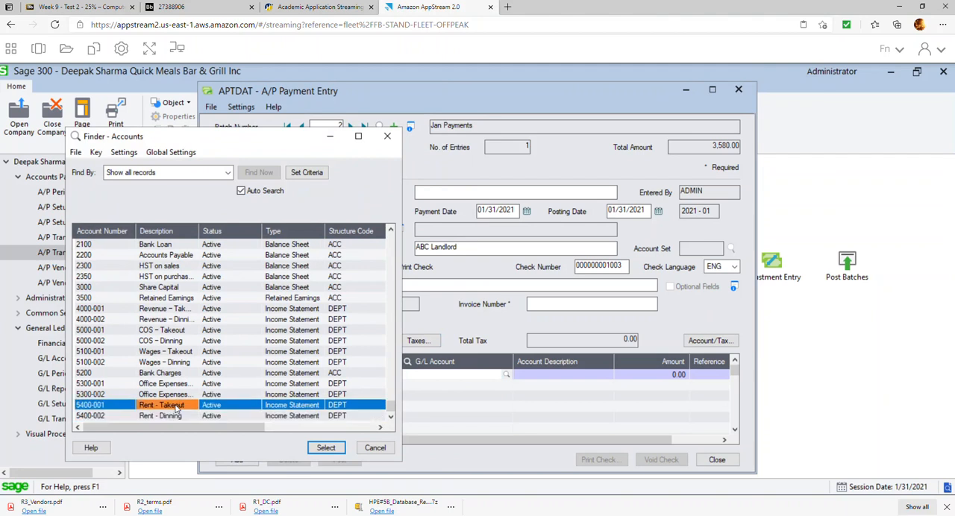
{"action": "key", "text": "Tab"}
{"action": "type", "text": "30"}
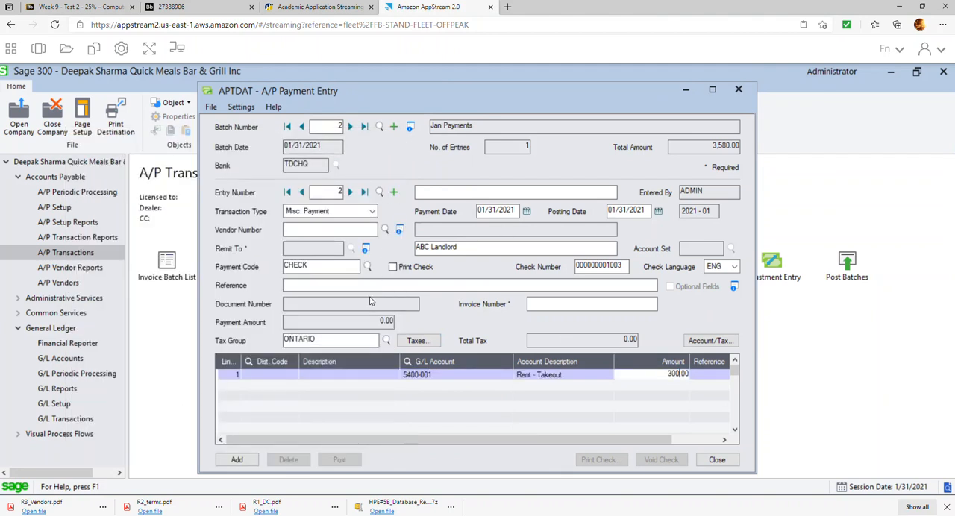
{"action": "left_click", "coordinate": [365, 388]}
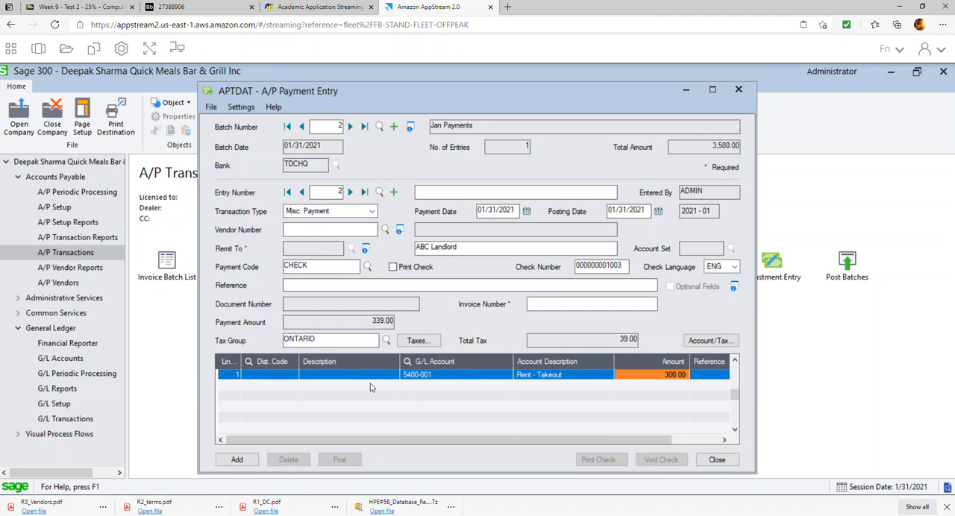
Add a second detail line for G/L account 5400-002, Rent - Dinning, with an amount of 700.00.
{"action": "left_click", "coordinate": [371, 388]}
{"action": "left_click", "coordinate": [423, 389]}
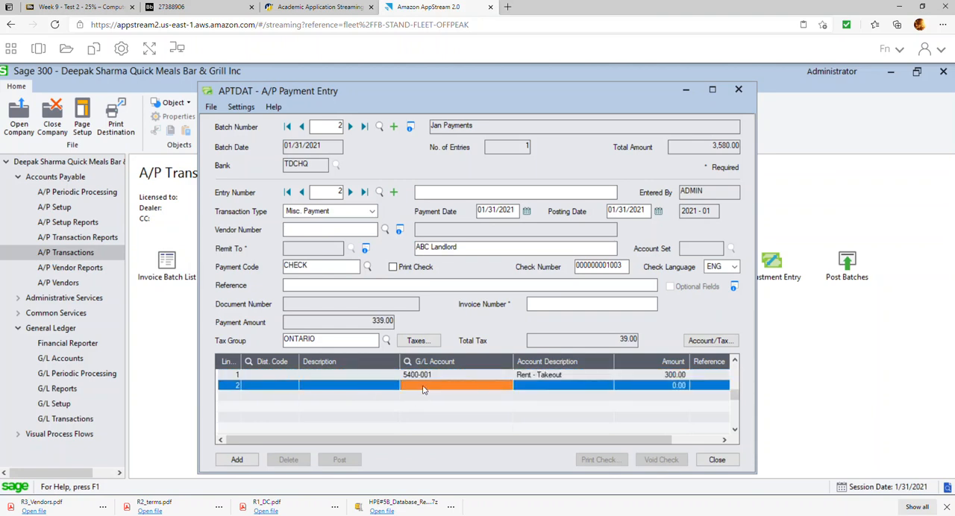
{"action": "type", "text": "5400-002"}
{"action": "key", "text": "Tab"}
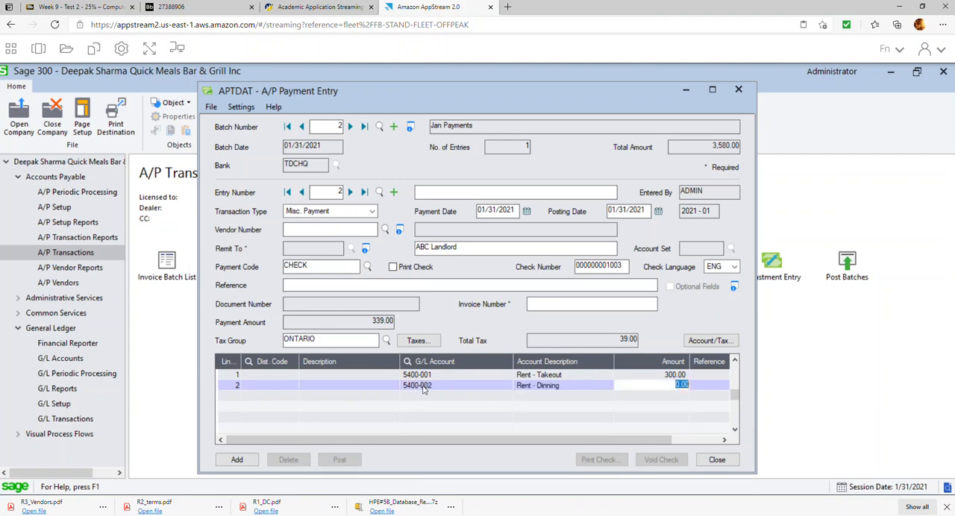
{"action": "type", "text": "700"}
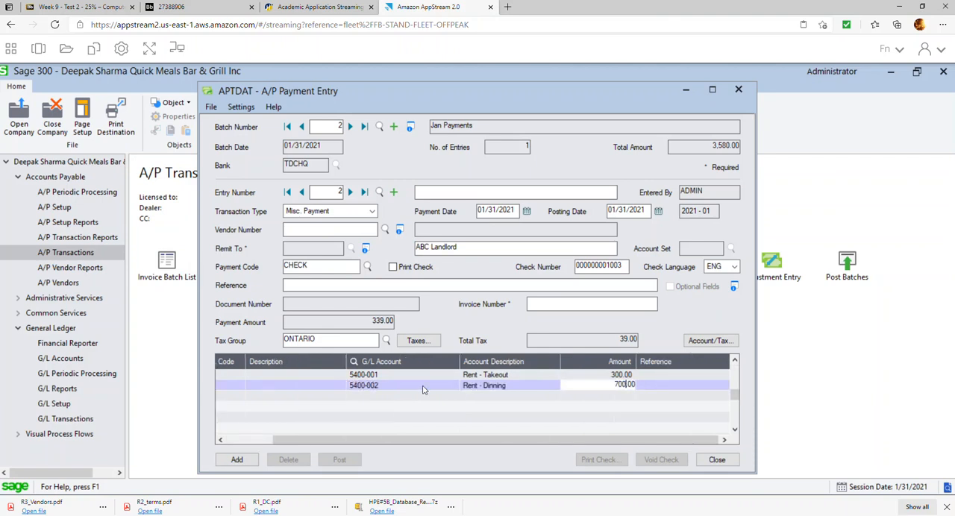
{"action": "key", "text": "Tab"}
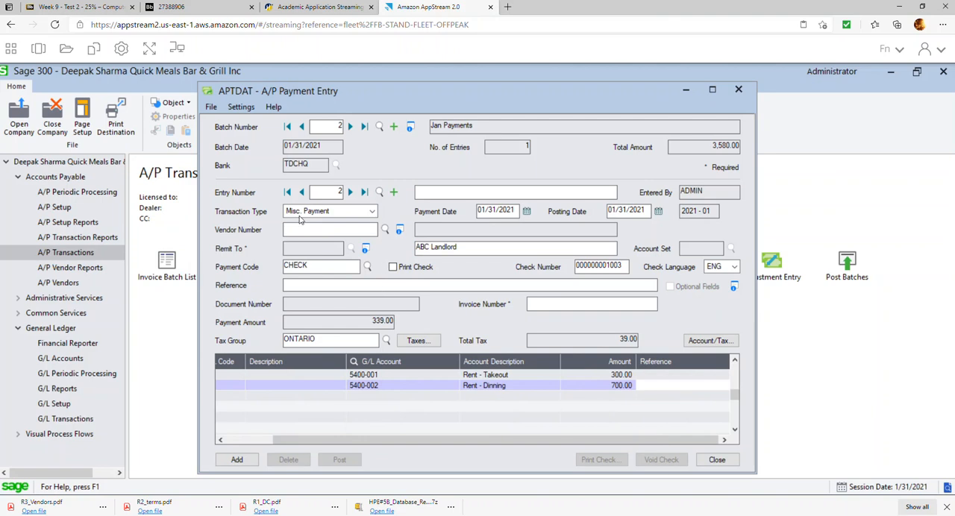
Enter JAN RENT as the invoice number of the ABC Landlord payment, add the entry and close payment entry.
{"action": "left_click", "coordinate": [564, 402]}
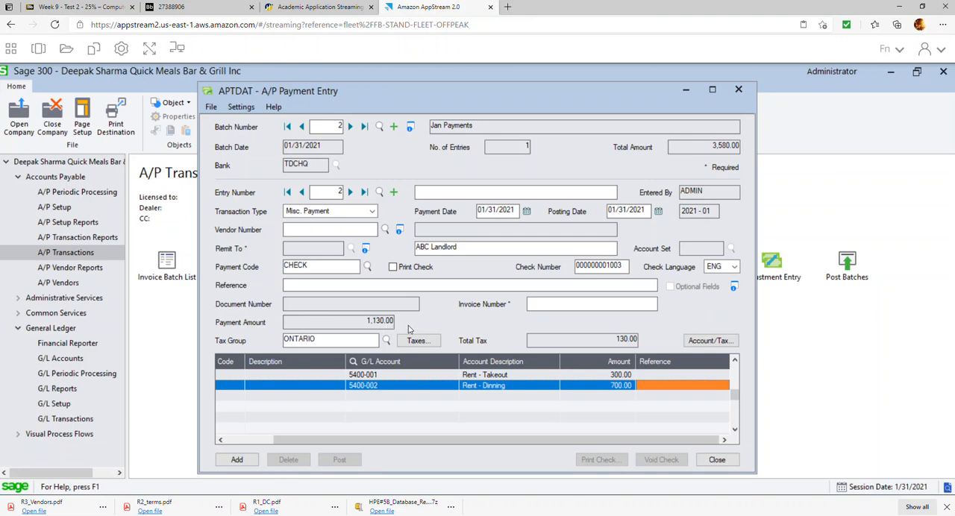
{"action": "left_click", "coordinate": [249, 463]}
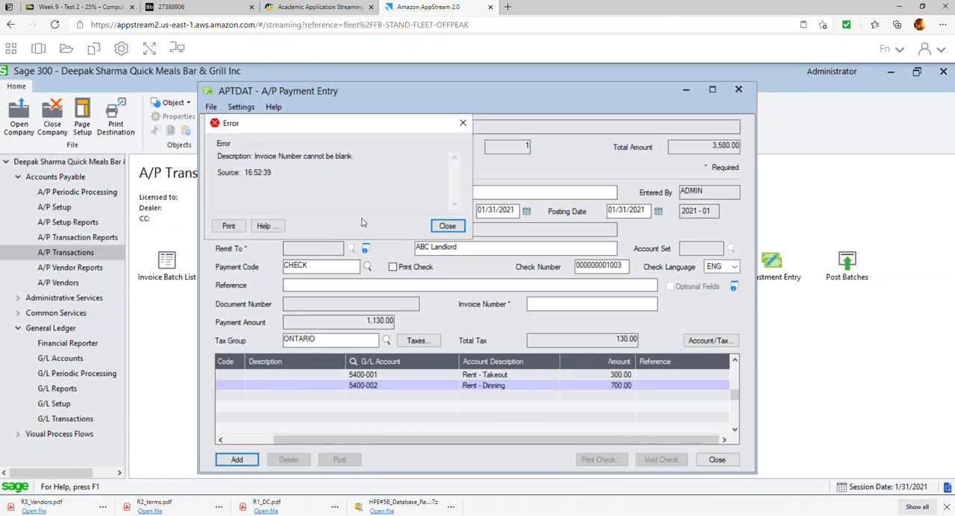
{"action": "left_click", "coordinate": [442, 227]}
{"action": "left_click", "coordinate": [533, 302]}
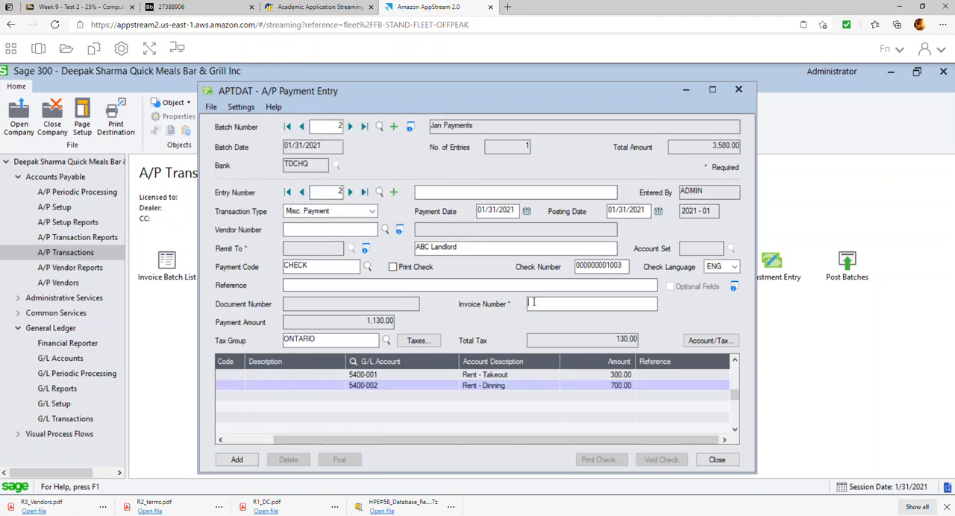
{"action": "type", "text": "JAN RENT"}
{"action": "key", "text": "Tab"}
{"action": "left_click", "coordinate": [236, 459]}
{"action": "left_click", "coordinate": [718, 460]}
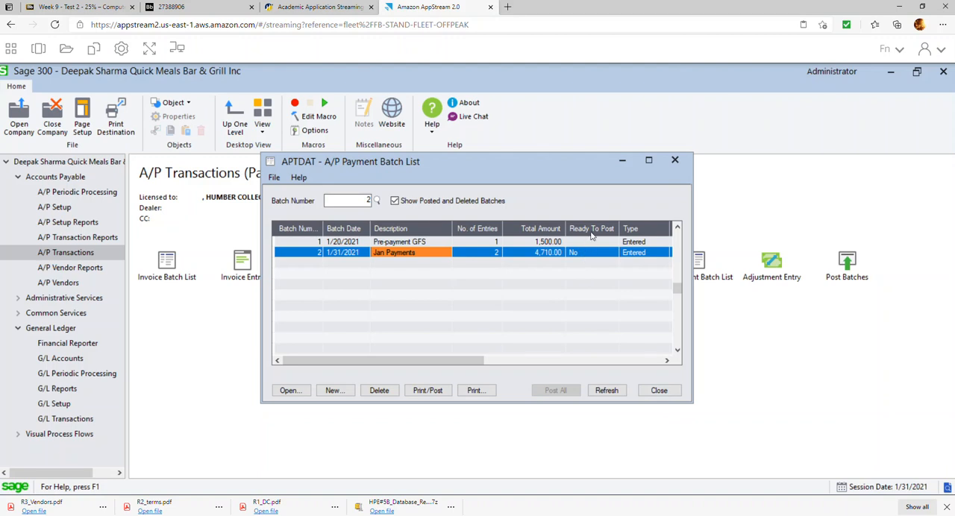
Mark the Jan Payments batch as ready to post, post it and close the payment batch list.
{"action": "double_click", "coordinate": [588, 256]}
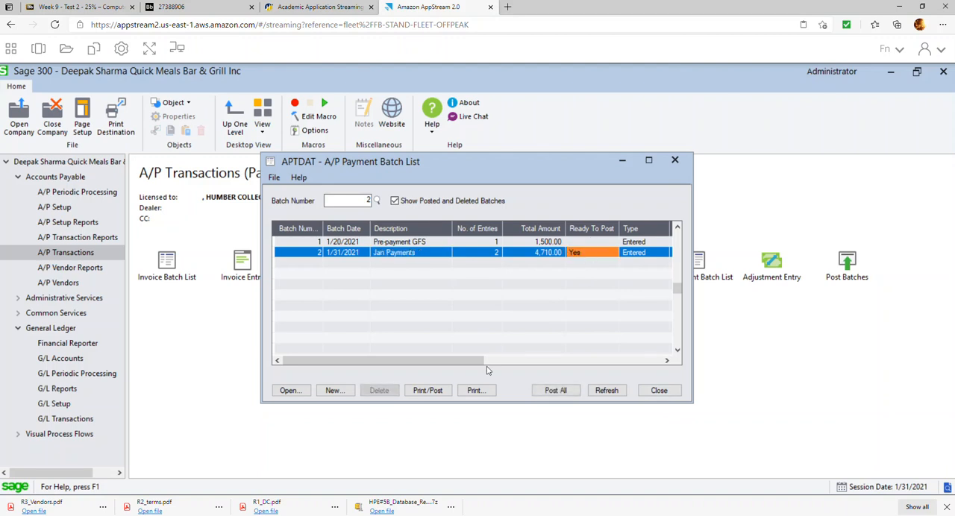
{"action": "left_click", "coordinate": [433, 390]}
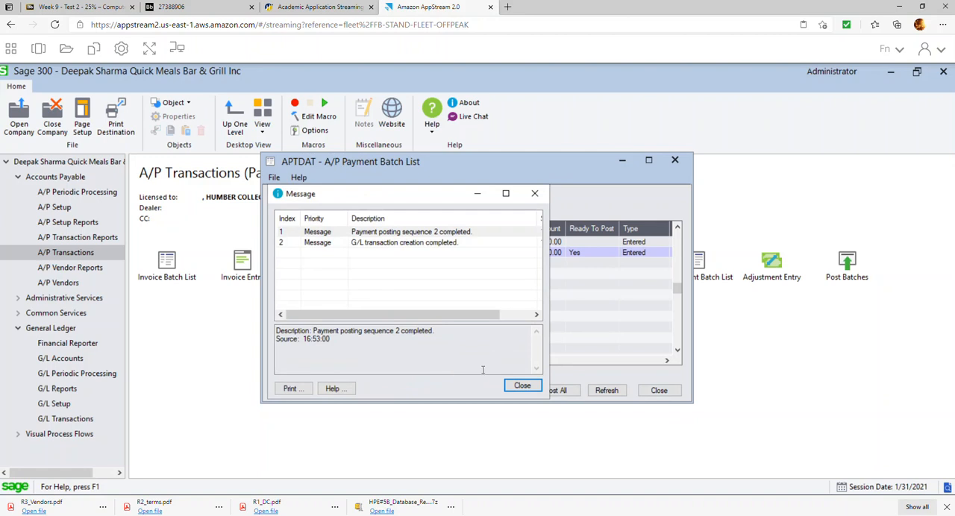
{"action": "left_click", "coordinate": [521, 386]}
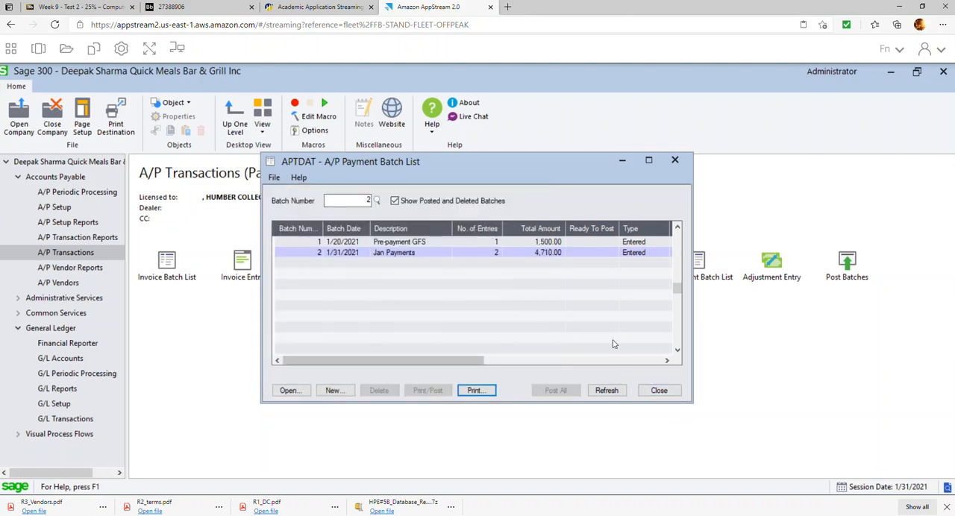
{"action": "left_click", "coordinate": [660, 391]}
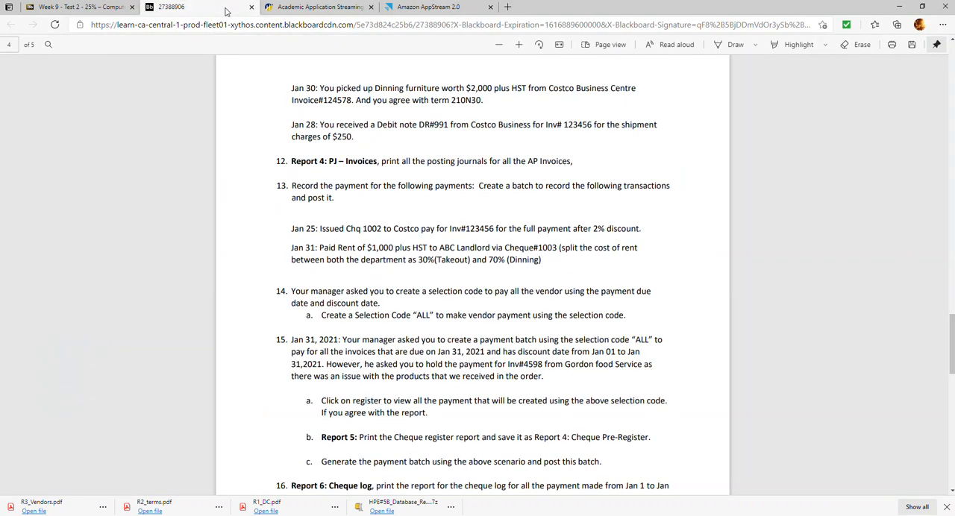
Check the exercise instructions, then start an A/P payment selection code ALL with the description All Vendors in Sage 300.
{"action": "left_click", "coordinate": [227, 9]}
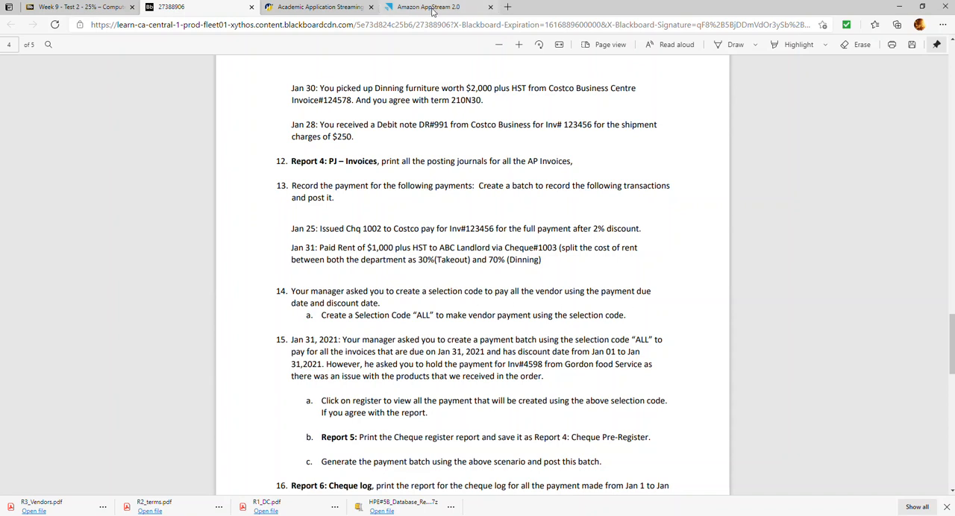
{"action": "left_click", "coordinate": [433, 8]}
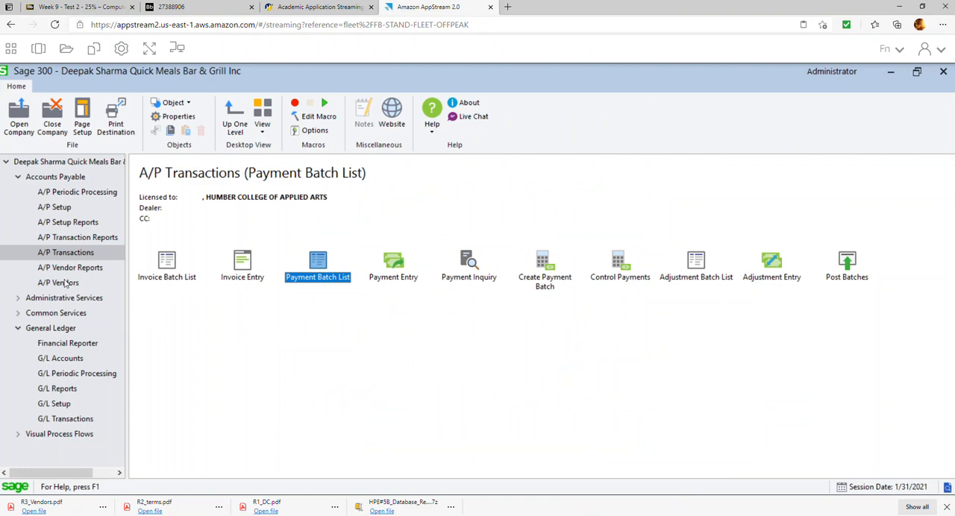
{"action": "left_click", "coordinate": [65, 212]}
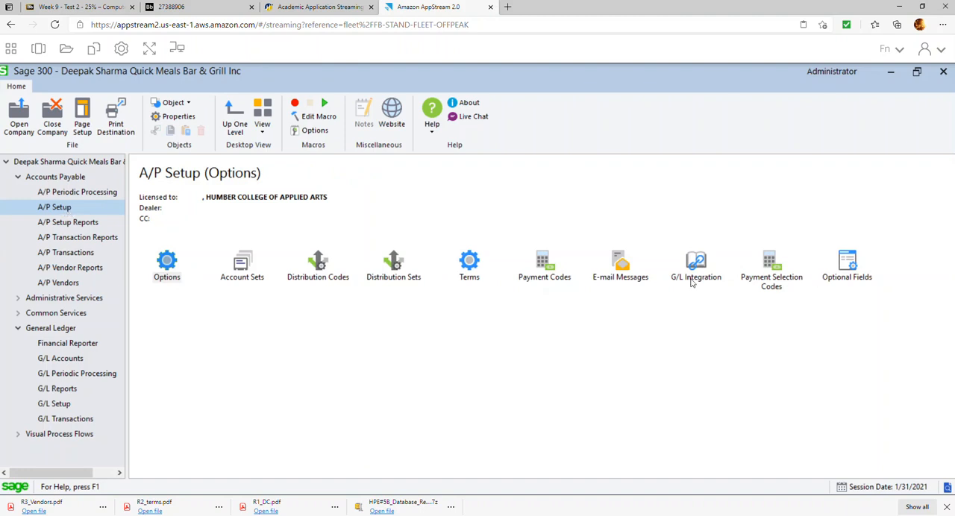
{"action": "double_click", "coordinate": [787, 280]}
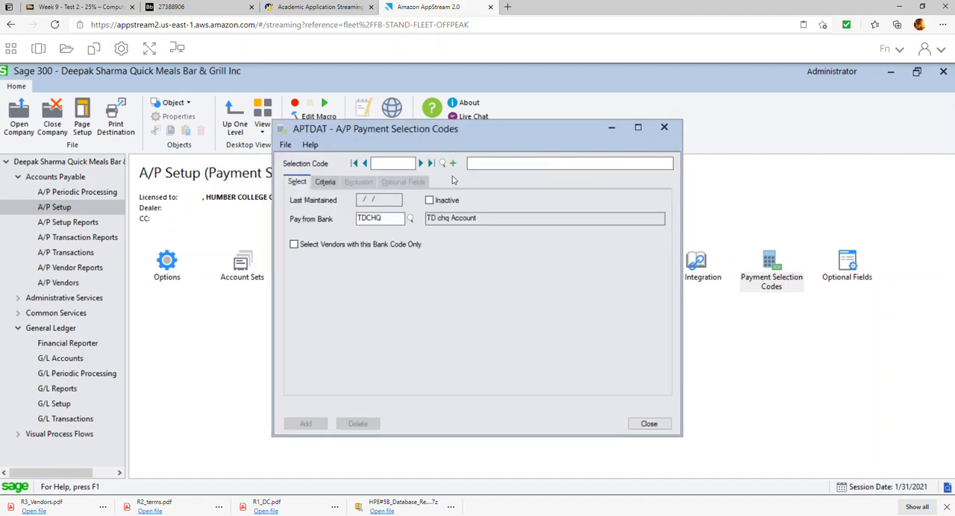
{"action": "type", "text": "ALL"}
{"action": "key", "text": "Tab"}
{"action": "type", "text": "AL"}
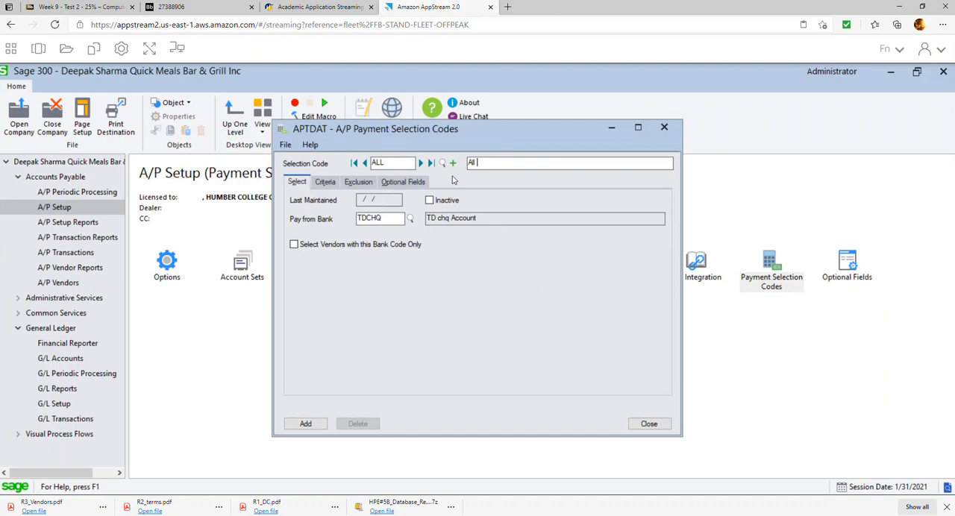
{"action": "type", "text": "l Vendots"}
{"action": "key", "text": "BackSpace"}
{"action": "key", "text": "BackSpace"}
{"action": "type", "text": "r"}
Set selection code ALL to select documents by Due Date or Discount Date, add it and close the setup window.
{"action": "left_click", "coordinate": [334, 182]}
{"action": "left_click", "coordinate": [437, 201]}
{"action": "left_click", "coordinate": [427, 227]}
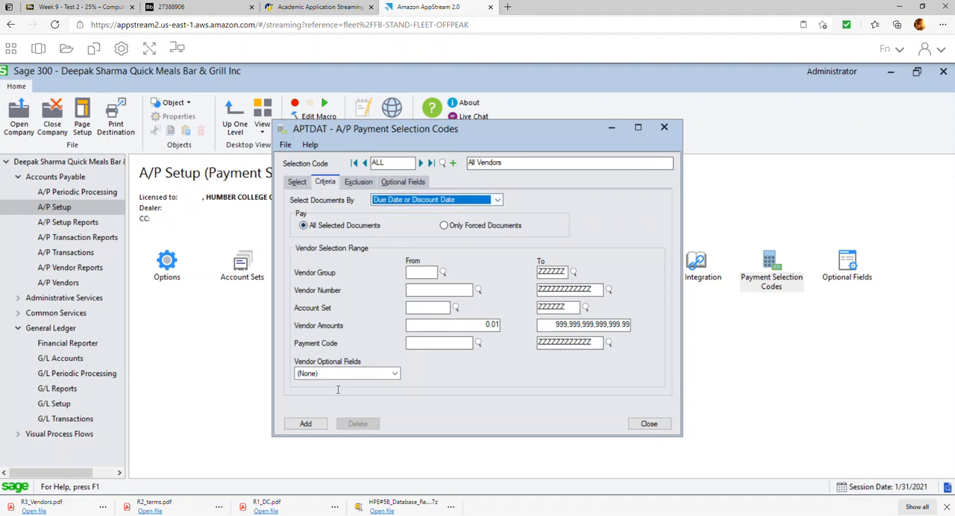
{"action": "left_click", "coordinate": [299, 423]}
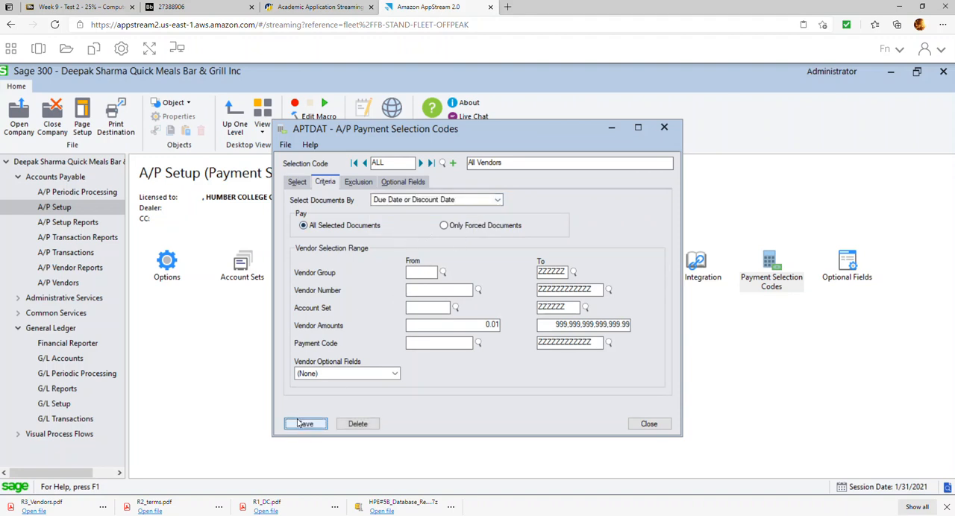
{"action": "left_click", "coordinate": [648, 423]}
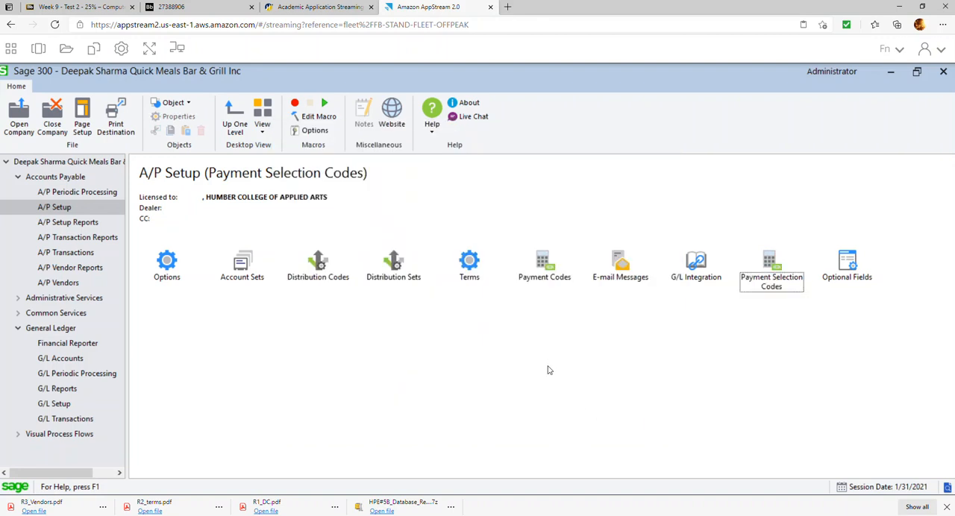
Read items 14 and 15 of the exercise document on the selection code and payment batch, and return to Sage 300.
{"action": "left_click", "coordinate": [170, 7]}
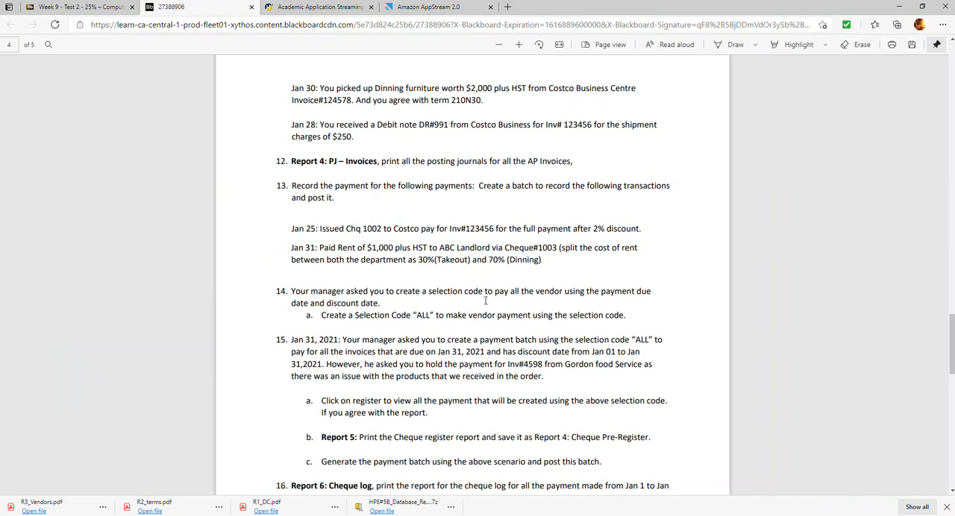
{"action": "scroll", "coordinate": [485, 301], "scroll_direction": "down", "scroll_amount": 1}
{"action": "scroll", "coordinate": [362, 258], "scroll_direction": "down", "scroll_amount": 1}
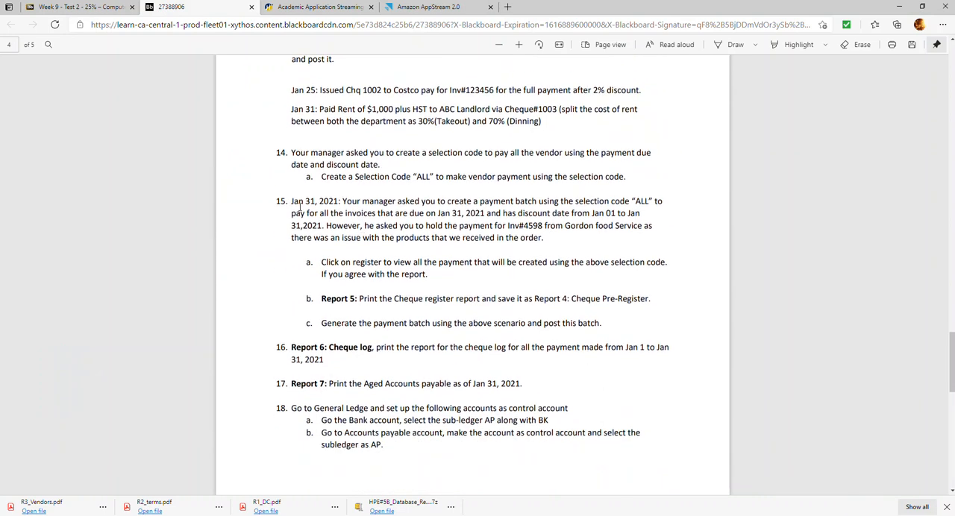
{"action": "left_click_drag", "start_coordinate": [291, 152], "coordinate": [452, 178]}
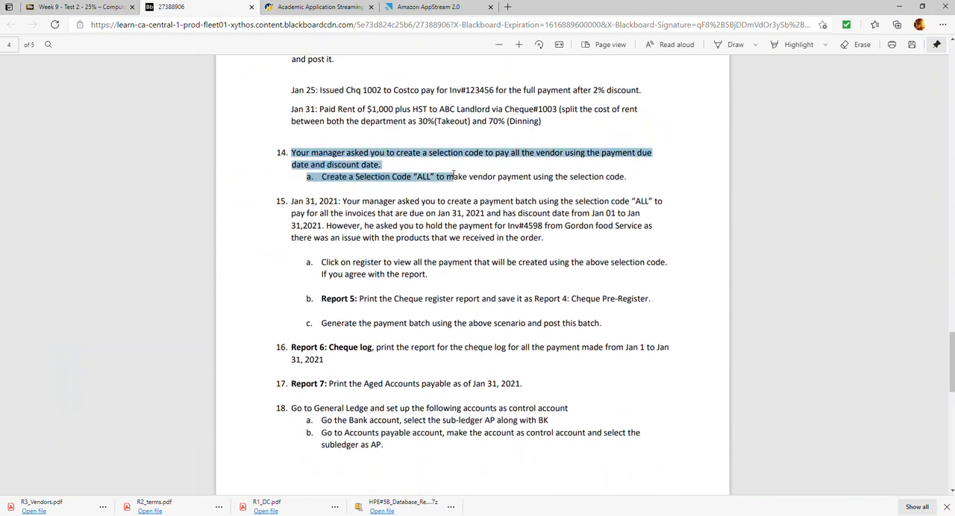
{"action": "left_click_drag", "start_coordinate": [292, 202], "coordinate": [559, 241]}
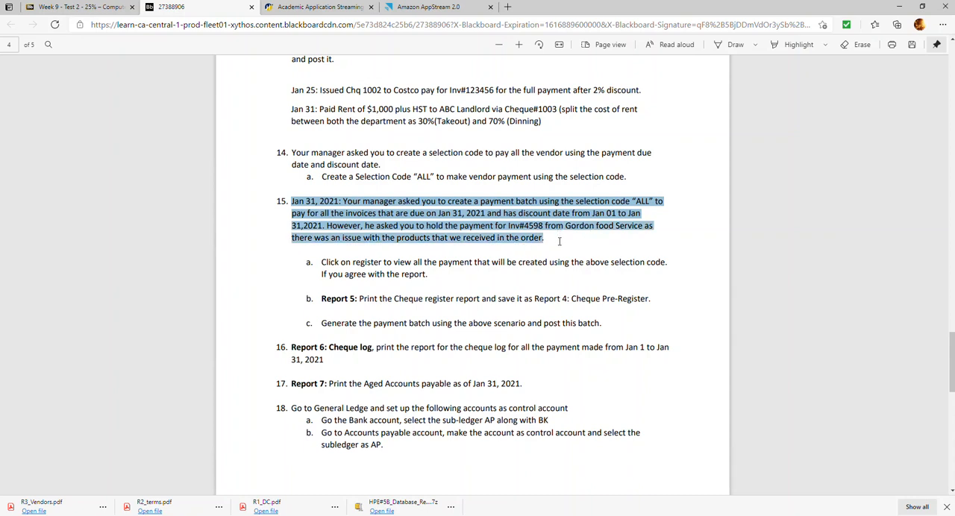
{"action": "left_click", "coordinate": [429, 9]}
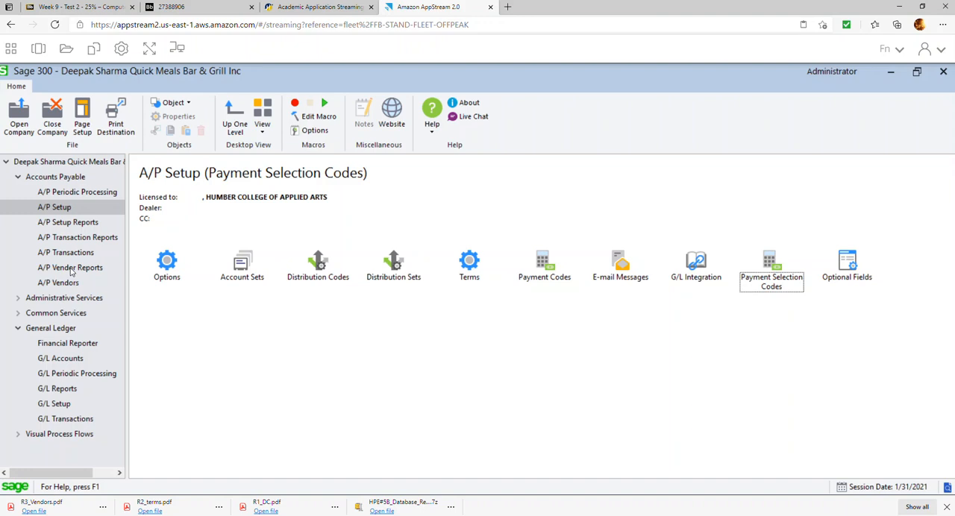
Recheck item 15 of the exercise, then load Gordon Food services (vendor 0001) document 4598, payment 1, in A/P Control Payments in Sage 300.
{"action": "left_click", "coordinate": [188, 10]}
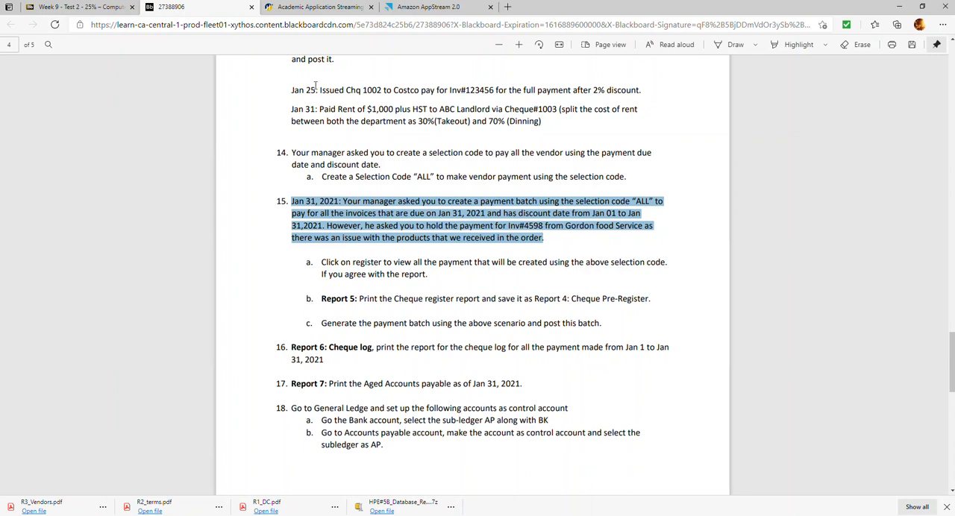
{"action": "left_click", "coordinate": [408, 7]}
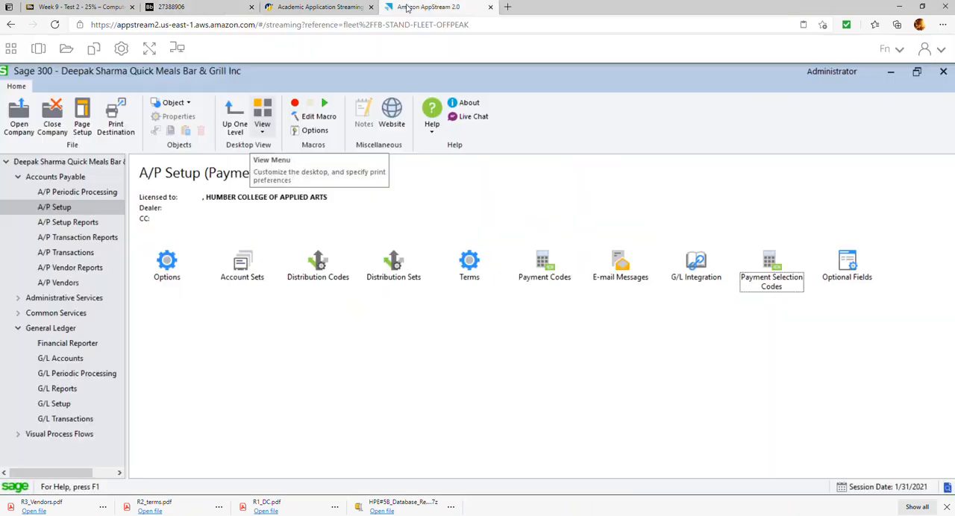
{"action": "left_click", "coordinate": [76, 254]}
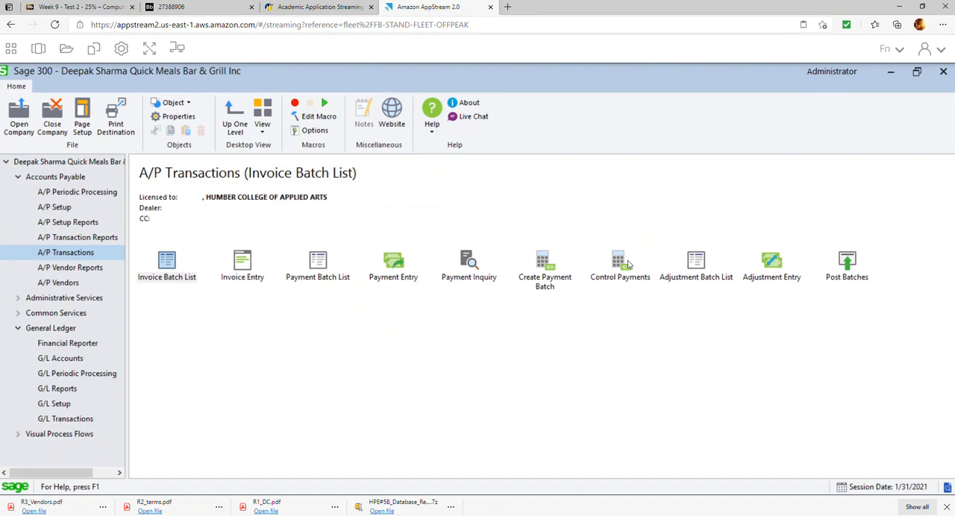
{"action": "left_click", "coordinate": [629, 264]}
{"action": "double_click", "coordinate": [629, 264]}
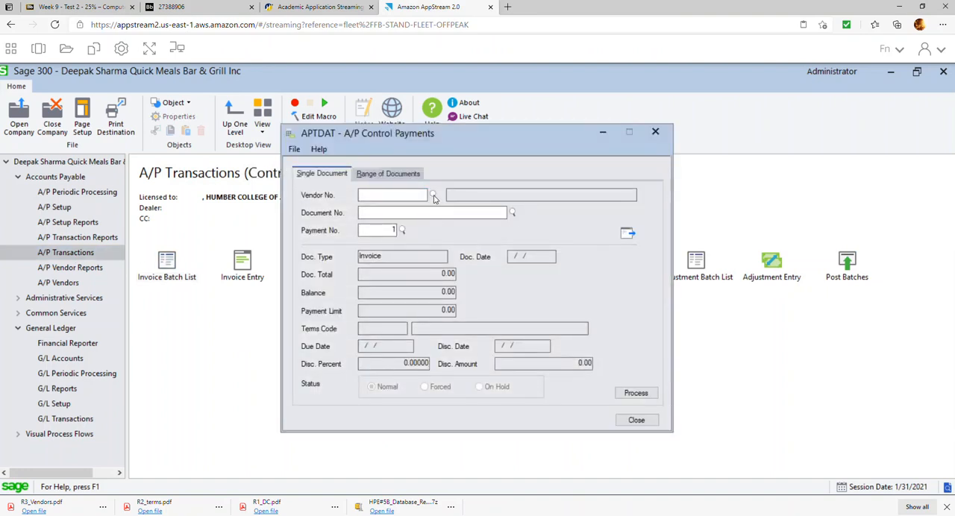
{"action": "left_click", "coordinate": [434, 195]}
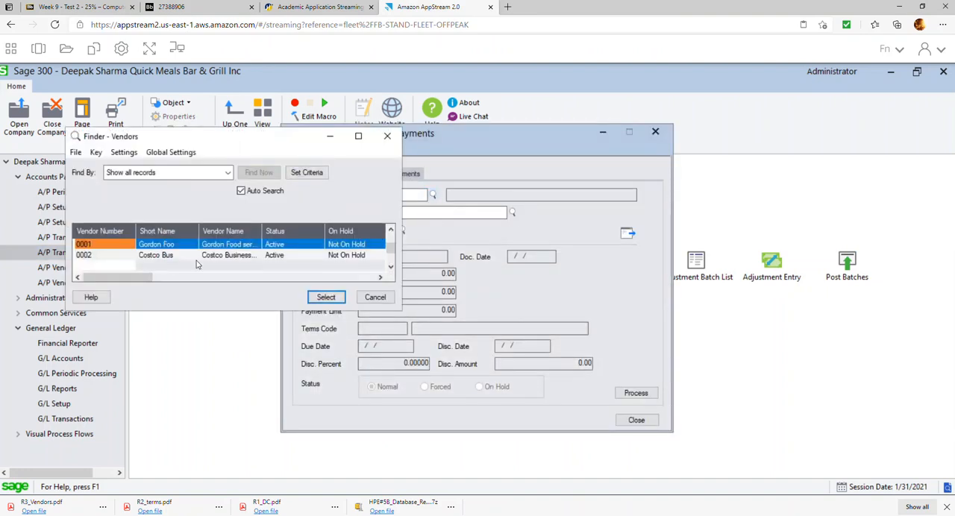
{"action": "double_click", "coordinate": [158, 247]}
{"action": "left_click", "coordinate": [512, 212]}
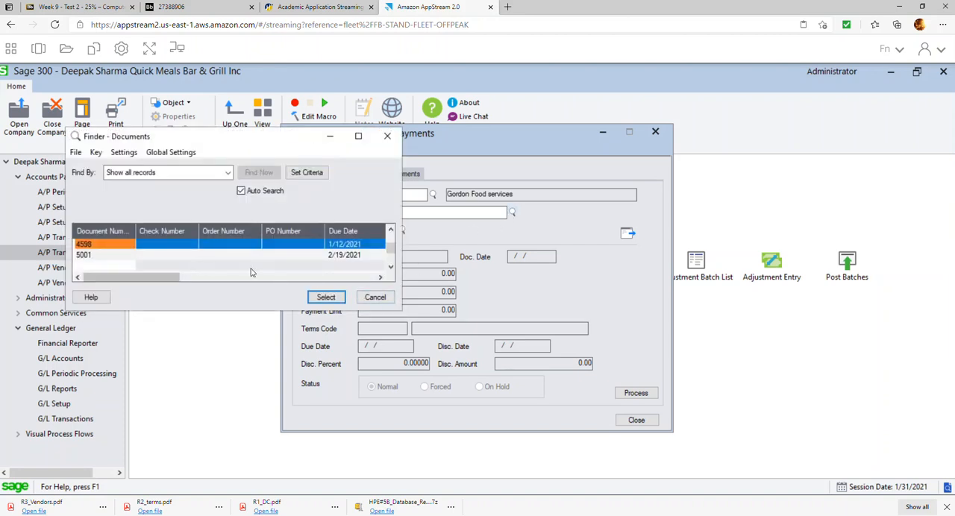
{"action": "double_click", "coordinate": [95, 249]}
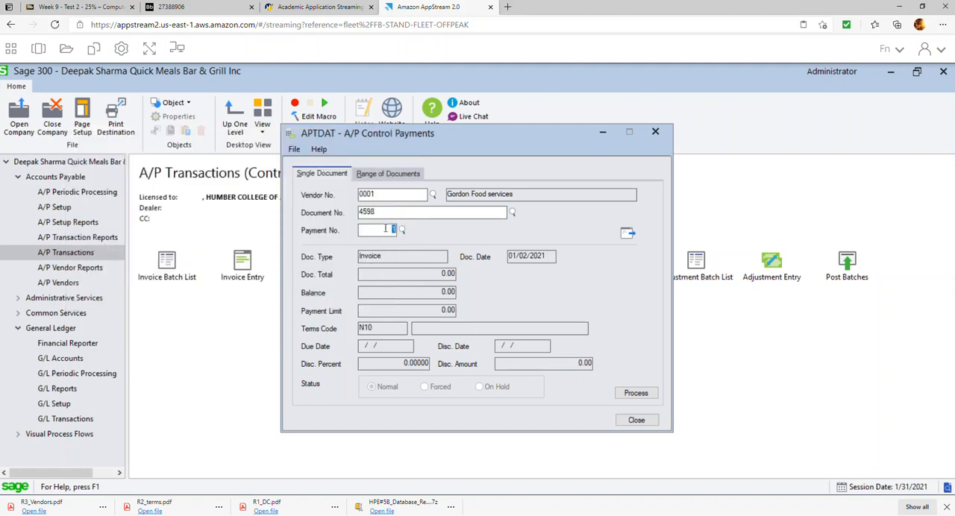
{"action": "left_click", "coordinate": [628, 236]}
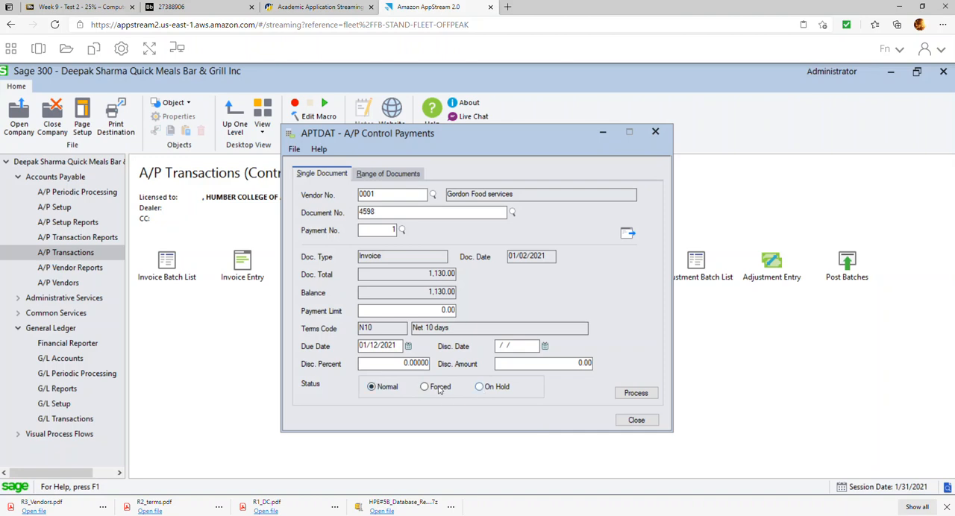
Place invoice 4598 On Hold, process the change and close A/P Control Payments.
{"action": "left_click", "coordinate": [482, 388]}
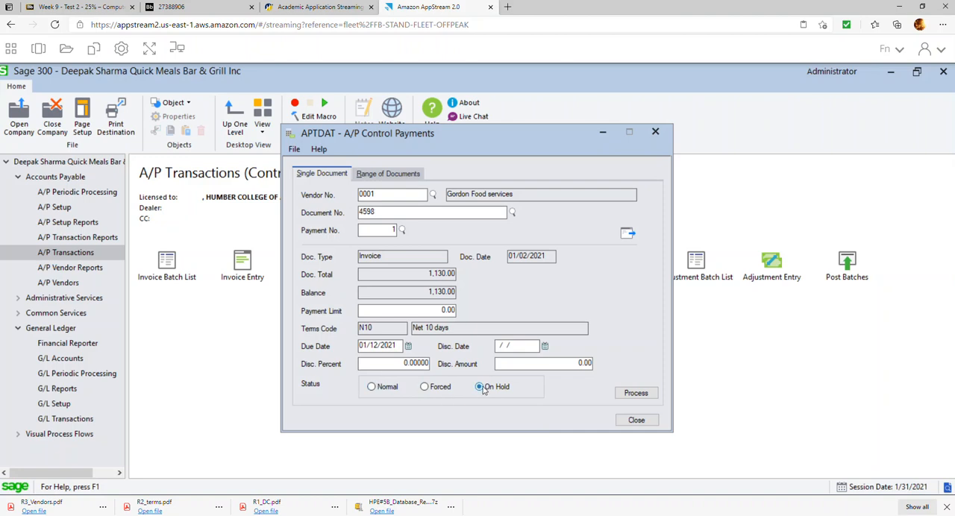
{"action": "left_click", "coordinate": [636, 394]}
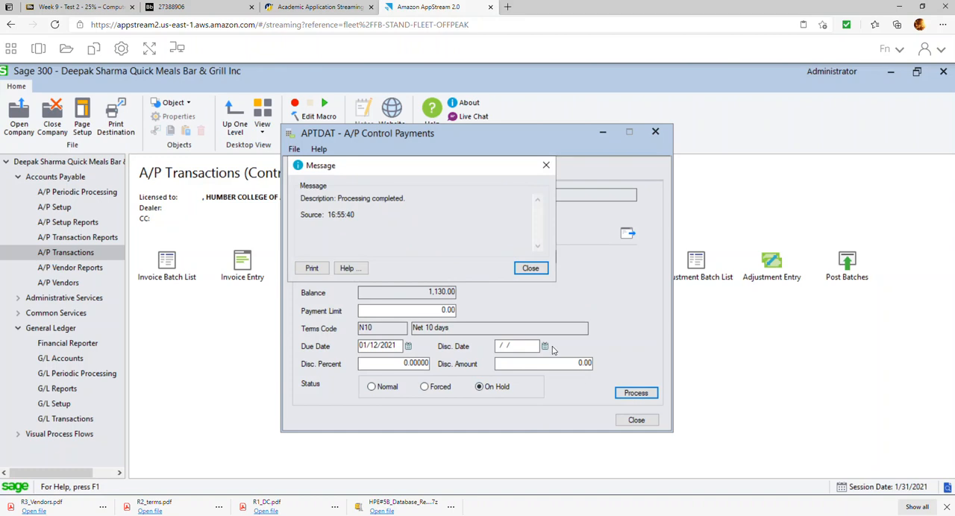
{"action": "left_click", "coordinate": [530, 268]}
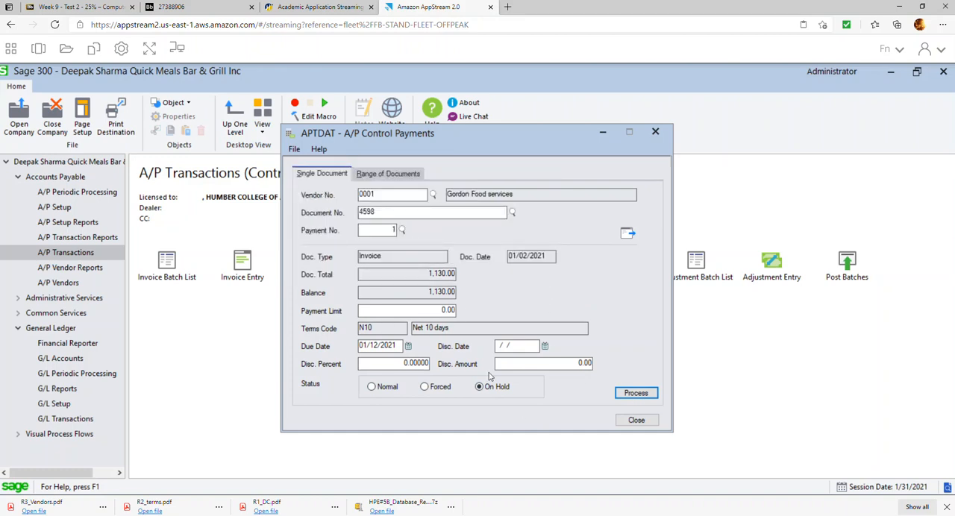
{"action": "left_click", "coordinate": [635, 420]}
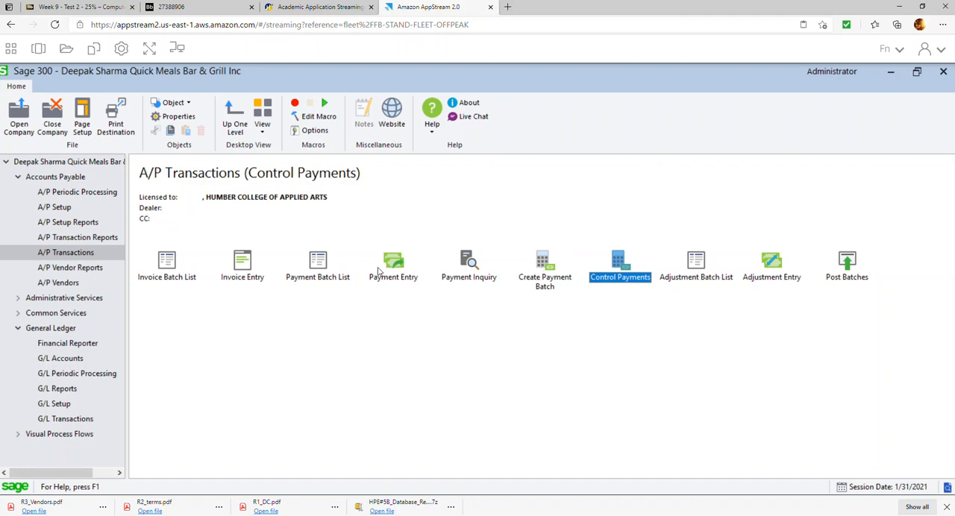
Start an A/P payment batch using selection code ALL.
{"action": "left_click", "coordinate": [545, 261]}
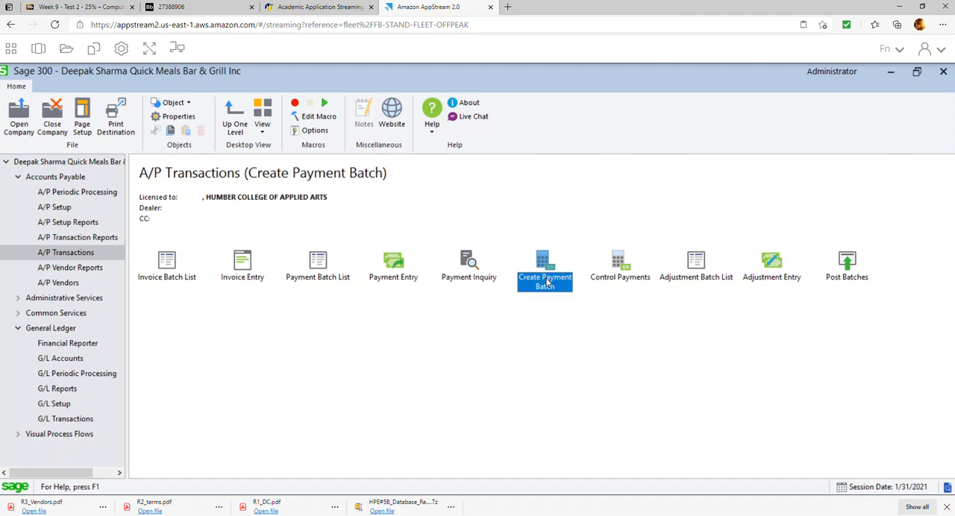
{"action": "double_click", "coordinate": [546, 273]}
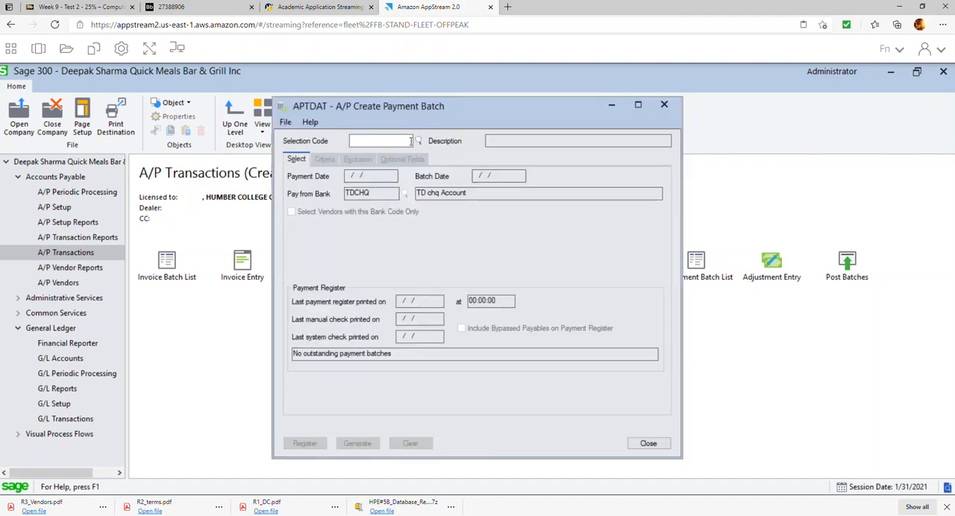
{"action": "left_click", "coordinate": [419, 142]}
{"action": "double_click", "coordinate": [153, 252]}
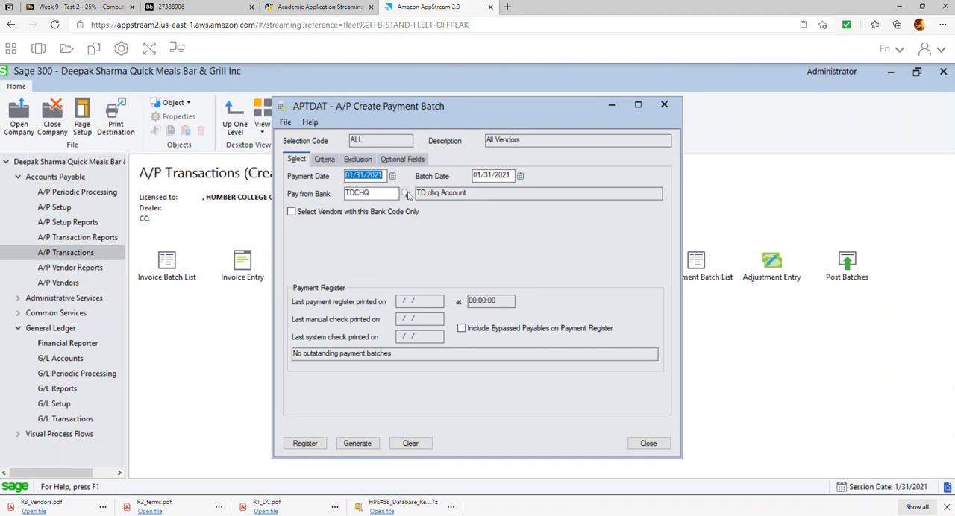
Set the batch criteria to due on or before 01/31/2021 and discounts available from 01/01/2021 to 01/31/2021, and preview the payment register.
{"action": "left_click", "coordinate": [323, 163]}
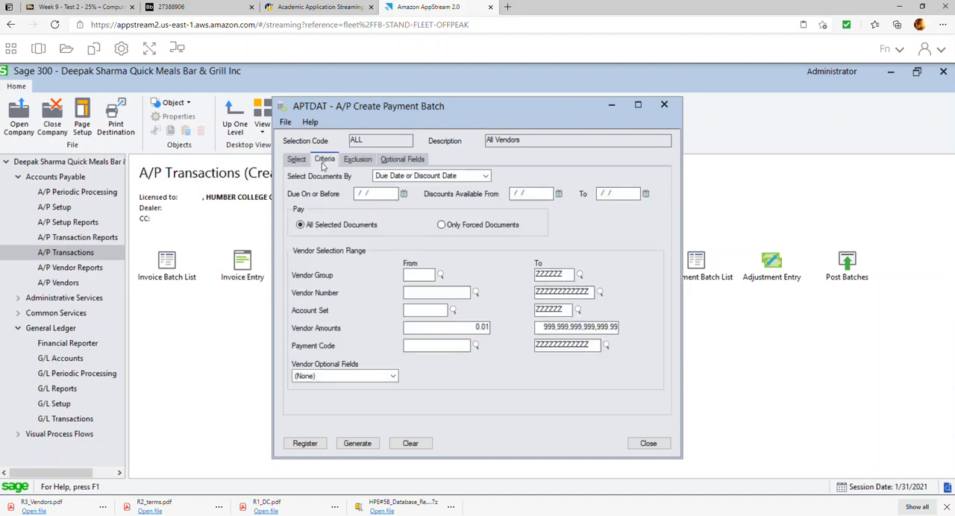
{"action": "left_click", "coordinate": [404, 194]}
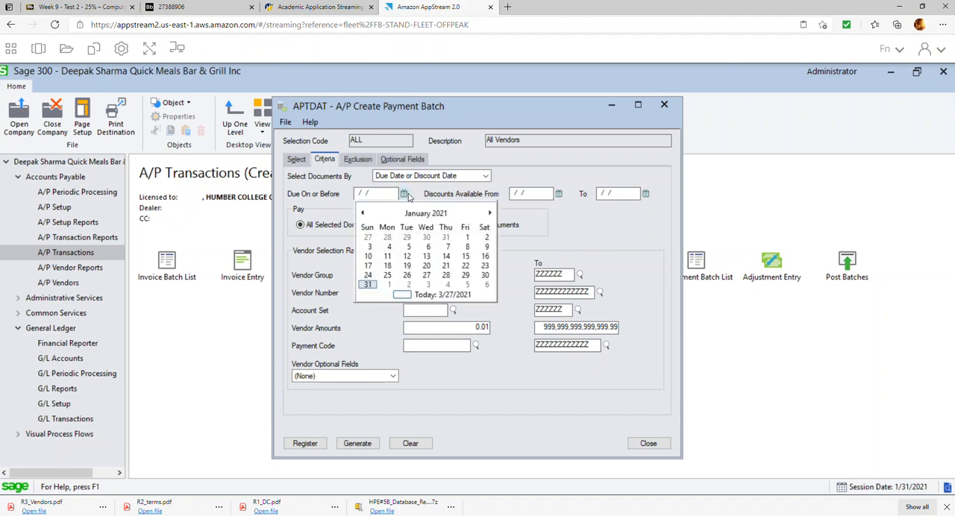
{"action": "left_click", "coordinate": [367, 285]}
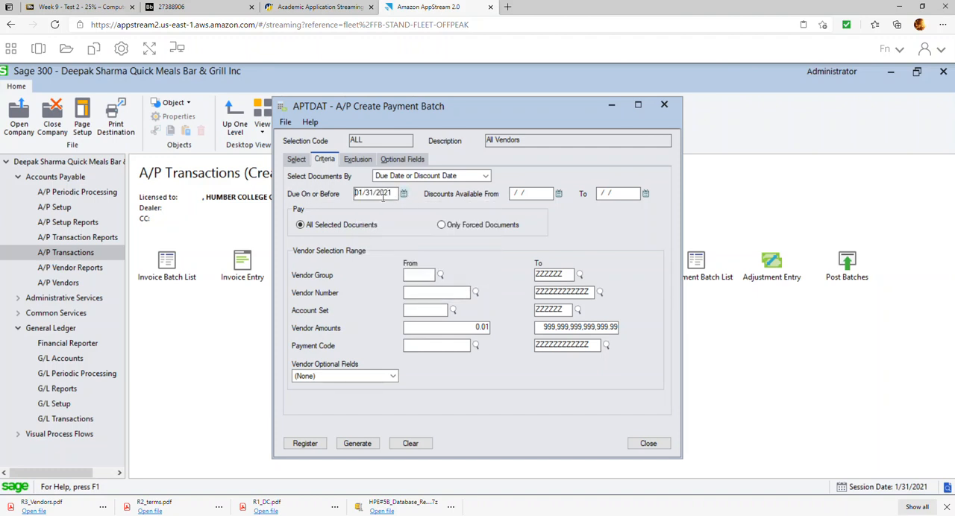
{"action": "left_click", "coordinate": [558, 194]}
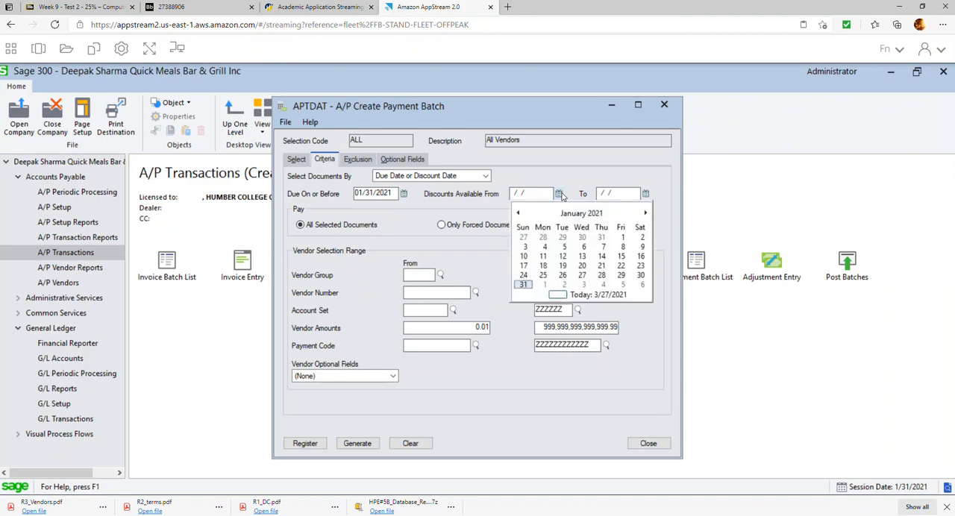
{"action": "left_click", "coordinate": [622, 238]}
{"action": "left_click", "coordinate": [645, 194]}
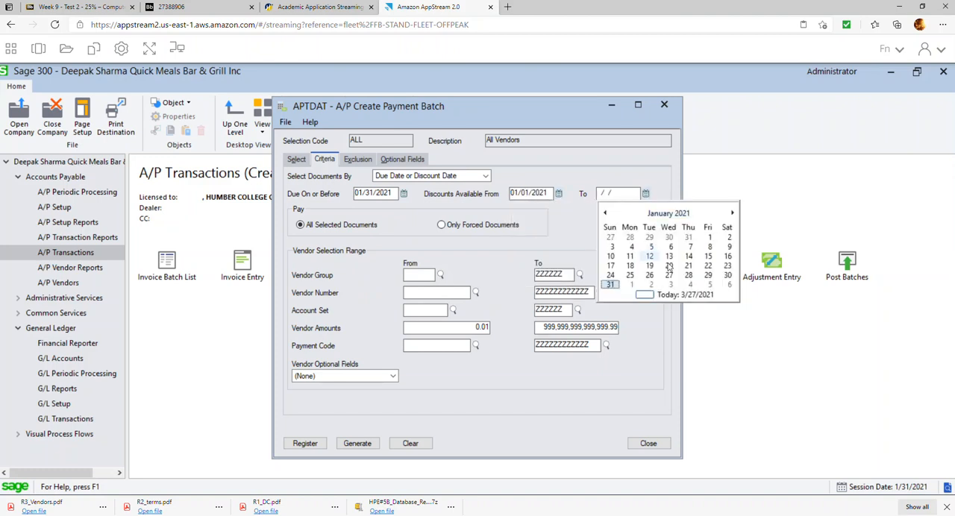
{"action": "left_click", "coordinate": [613, 285]}
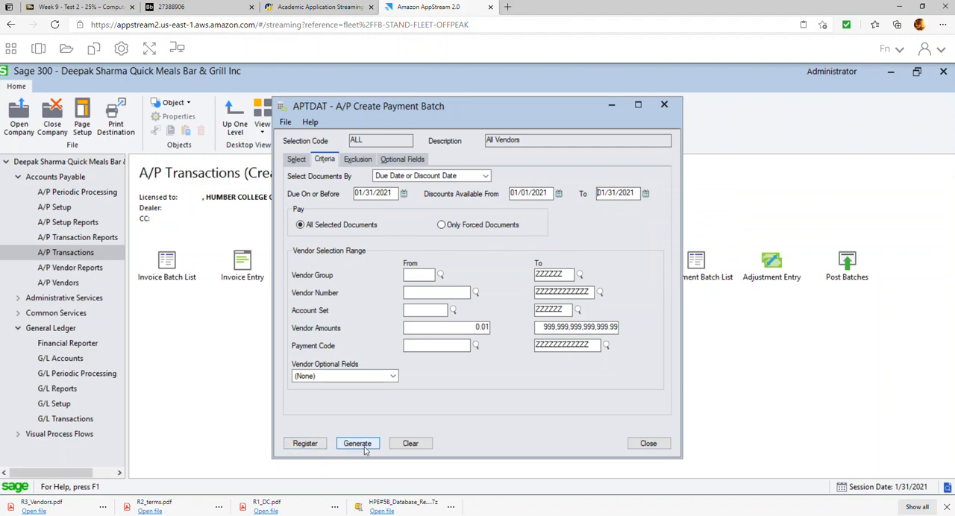
{"action": "left_click", "coordinate": [305, 445]}
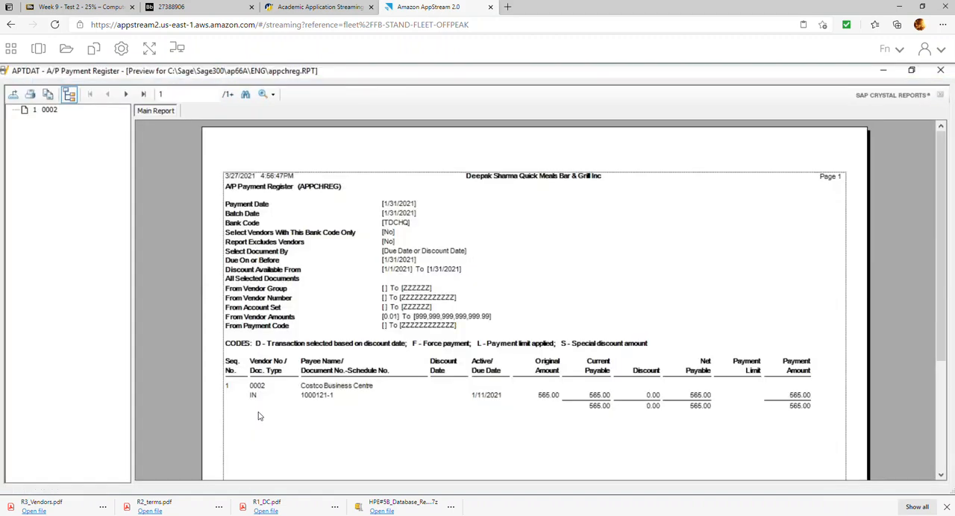
{"action": "scroll", "coordinate": [354, 372], "scroll_direction": "down", "scroll_amount": 4}
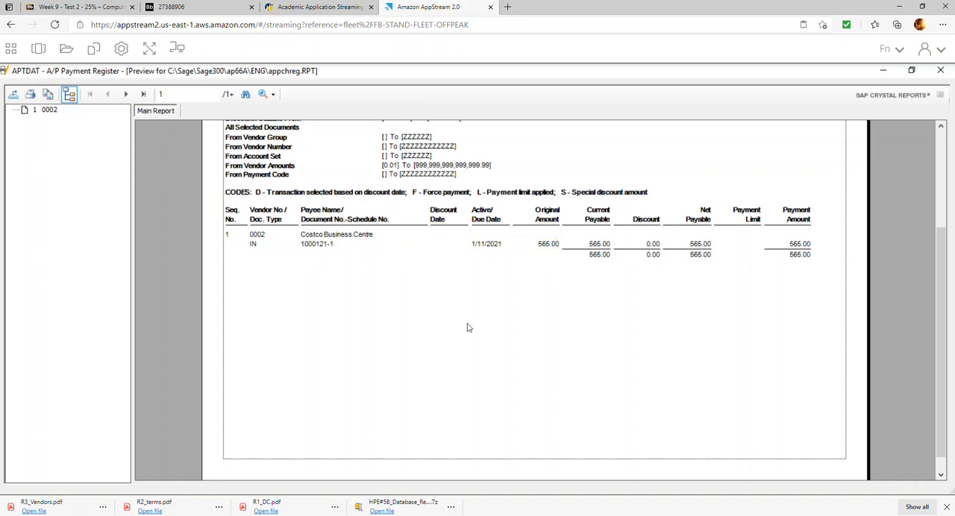
Read item 15 of the exercise document on the register, the Inv#4598 hold and Report 5, and return to Sage 300.
{"action": "left_click", "coordinate": [176, 7]}
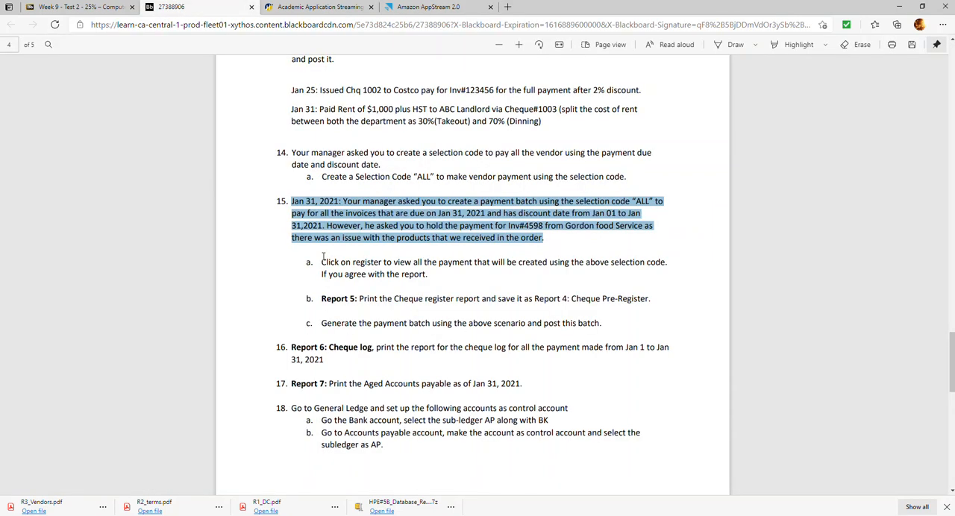
{"action": "left_click_drag", "start_coordinate": [321, 258], "coordinate": [429, 275]}
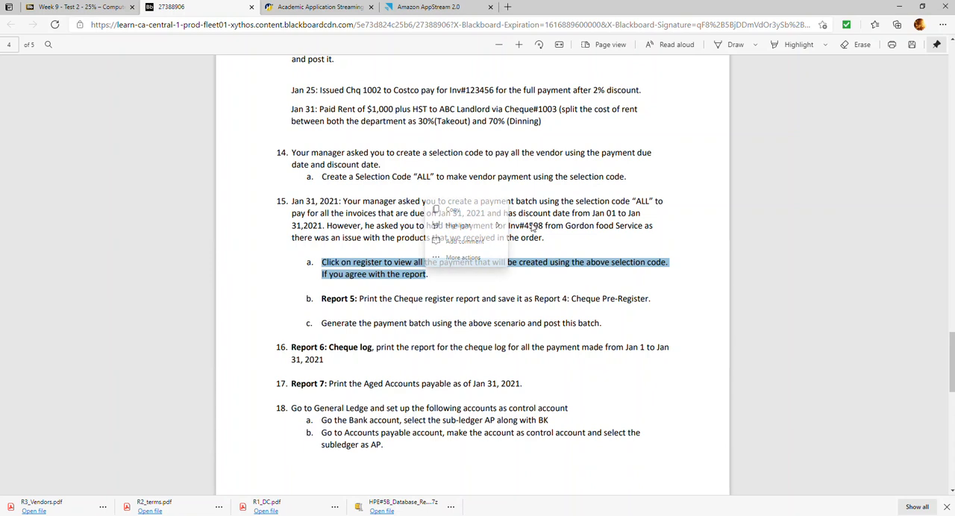
{"action": "left_click", "coordinate": [539, 232]}
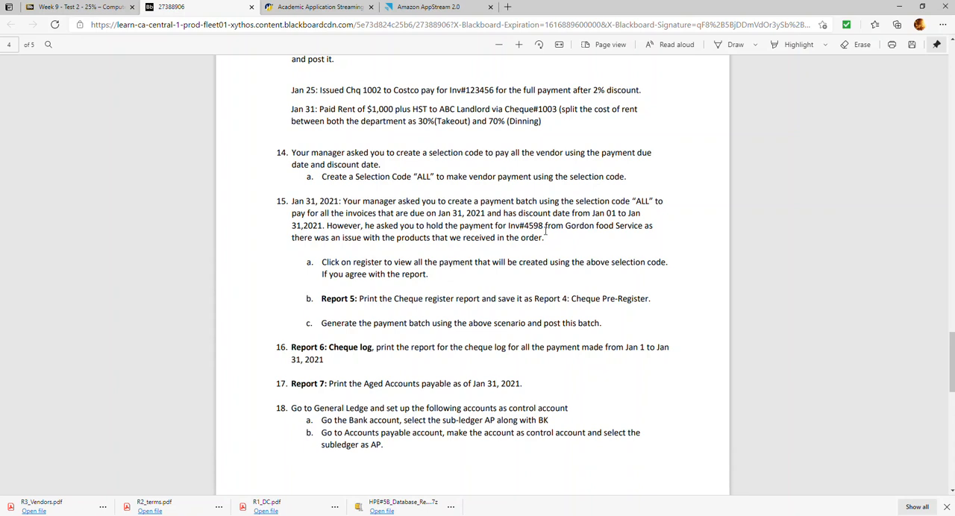
{"action": "double_click", "coordinate": [534, 225]}
{"action": "left_click_drag", "start_coordinate": [327, 225], "coordinate": [551, 237]}
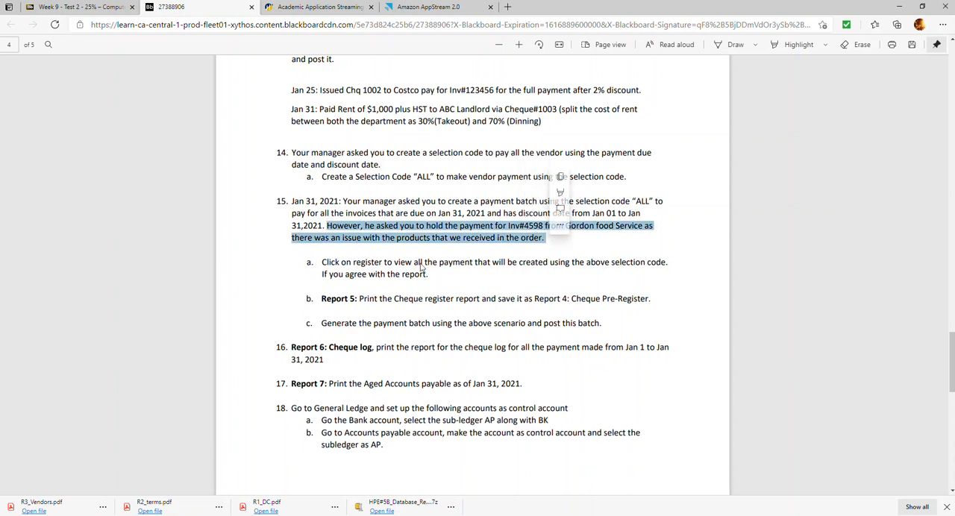
{"action": "left_click_drag", "start_coordinate": [321, 300], "coordinate": [646, 298]}
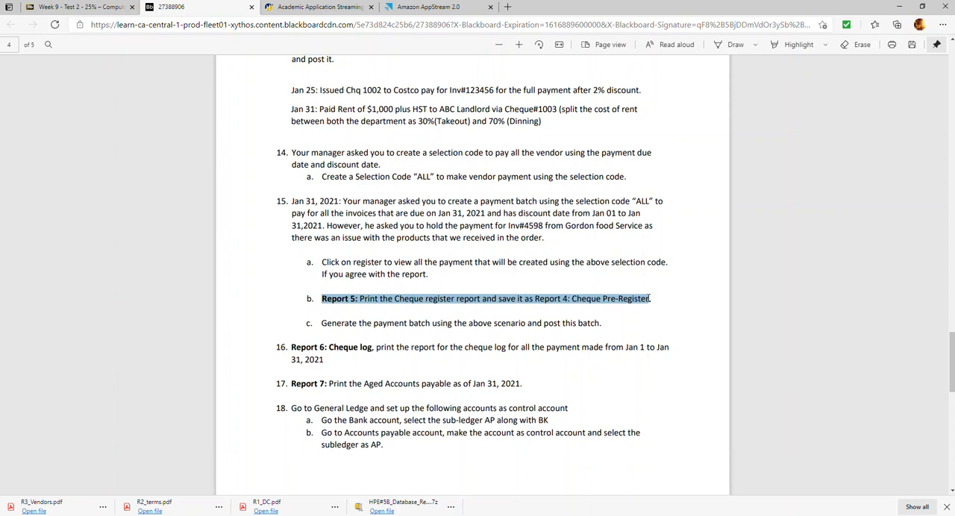
{"action": "left_click", "coordinate": [428, 6]}
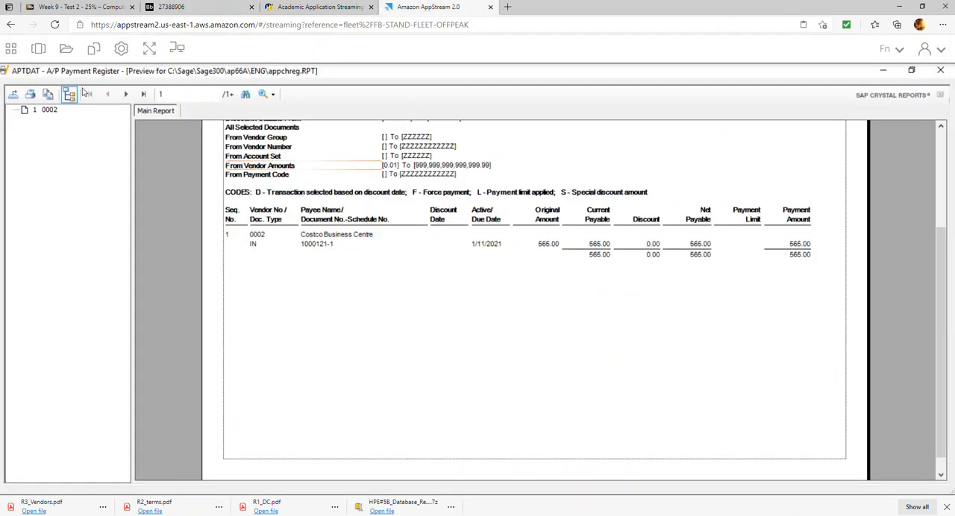
Export the payment register as the PDF R5_Pre-register in the HPE#5B Repors folder and close the preview.
{"action": "left_click", "coordinate": [13, 95]}
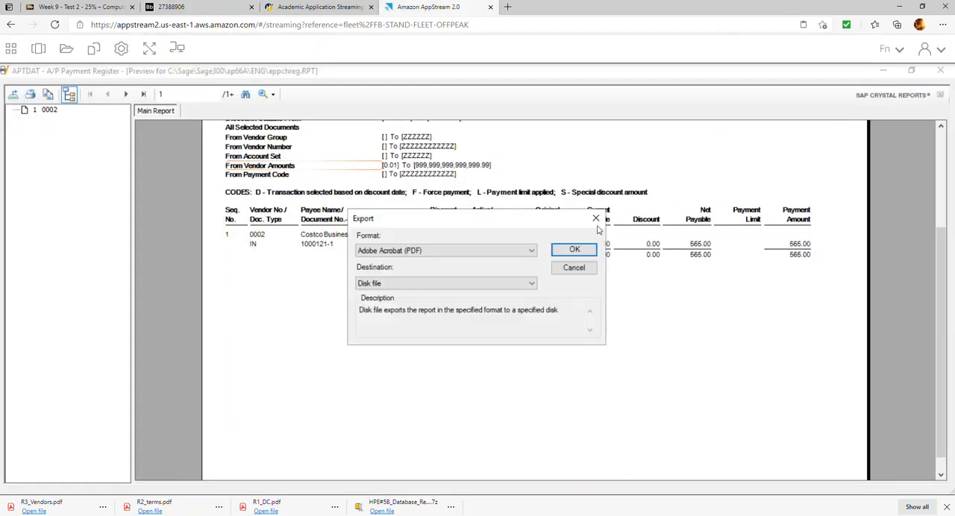
{"action": "left_click", "coordinate": [574, 251]}
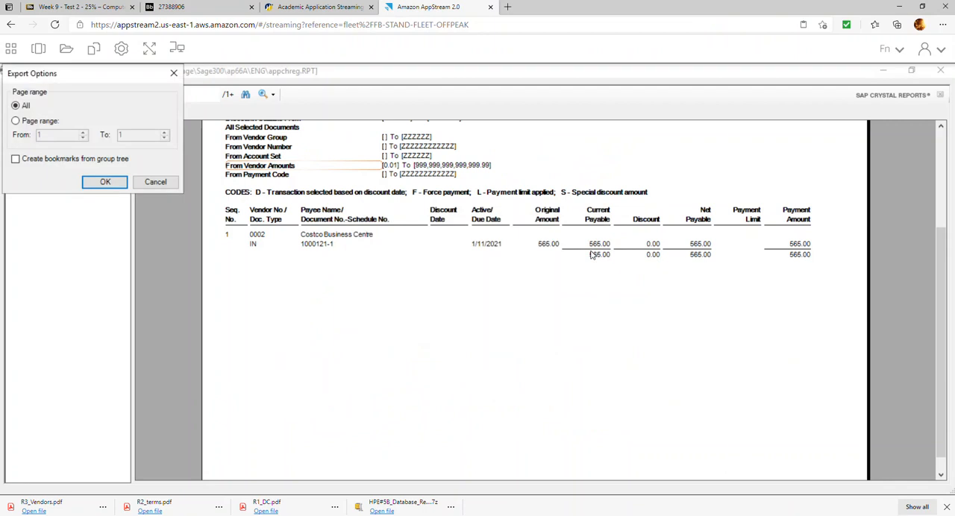
{"action": "left_click", "coordinate": [105, 183]}
{"action": "type", "text": "R5_Pre-register"}
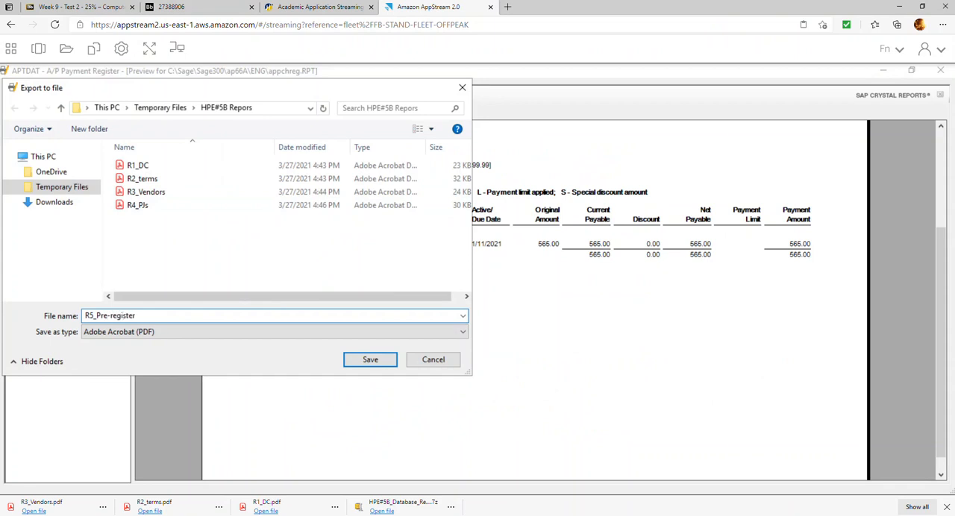
{"action": "key", "text": "Return"}
{"action": "left_click", "coordinate": [940, 70]}
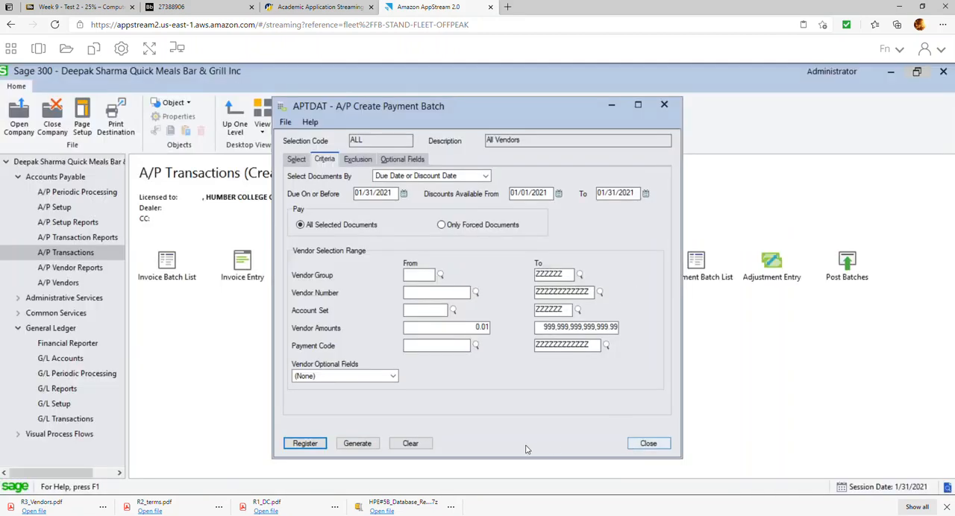
Generate the payment batch from selection code ALL and close the Create Payment Batch window.
{"action": "left_click", "coordinate": [356, 445]}
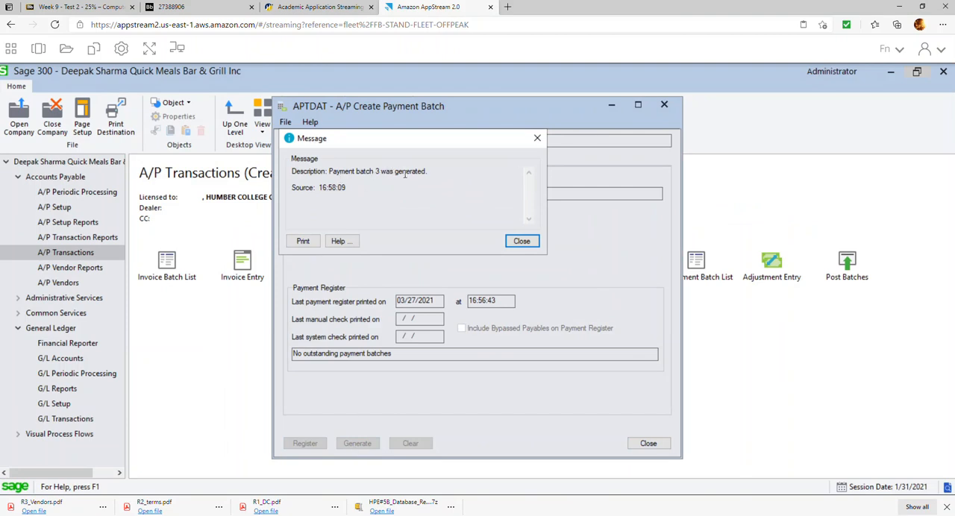
{"action": "left_click", "coordinate": [523, 242]}
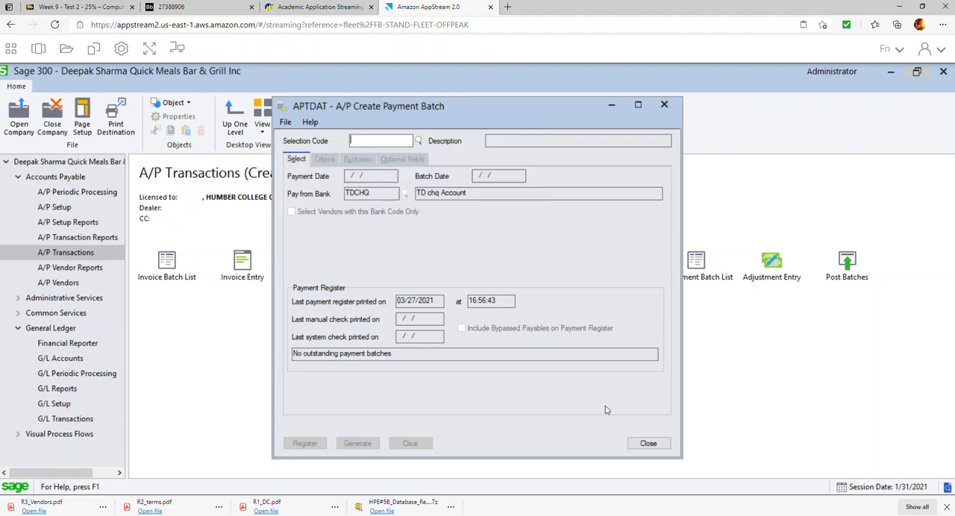
{"action": "left_click", "coordinate": [648, 445]}
{"action": "left_click", "coordinate": [394, 264]}
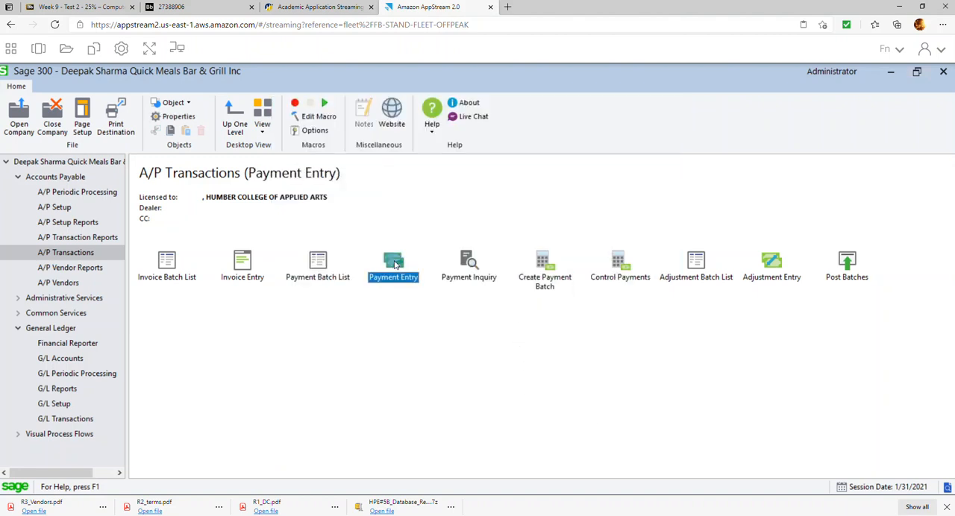
{"action": "double_click", "coordinate": [397, 265]}
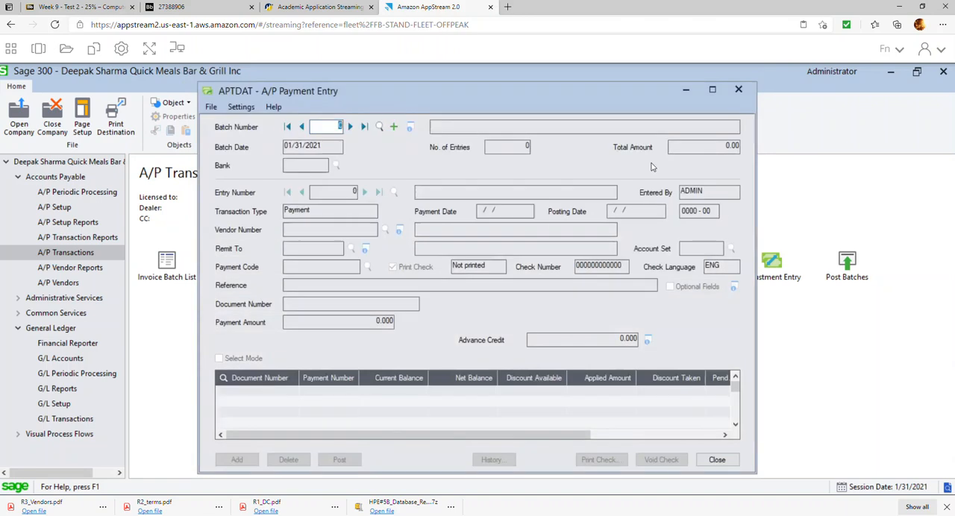
{"action": "left_click", "coordinate": [737, 92]}
Open the system generated payment batch 3 from the payment batch list and dismiss the message about it.
{"action": "double_click", "coordinate": [331, 276]}
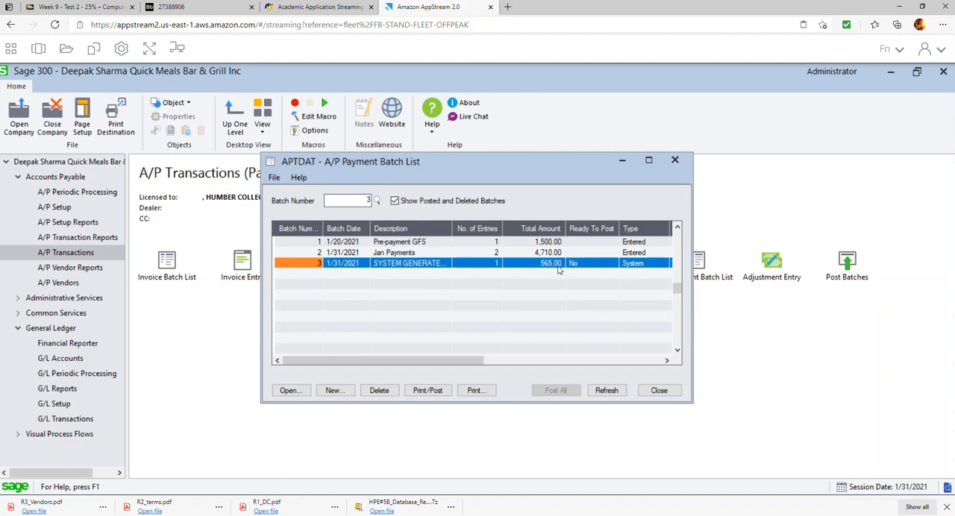
{"action": "double_click", "coordinate": [554, 266]}
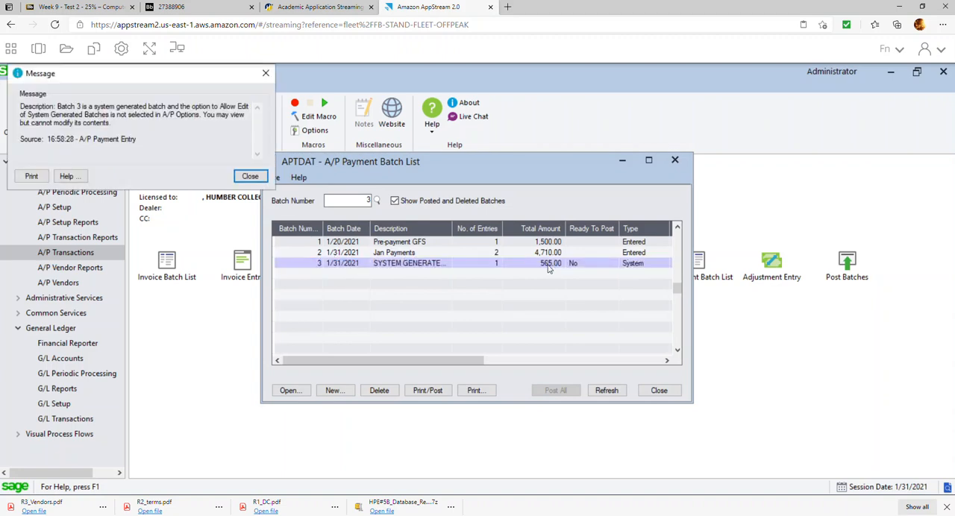
{"action": "left_click", "coordinate": [250, 177]}
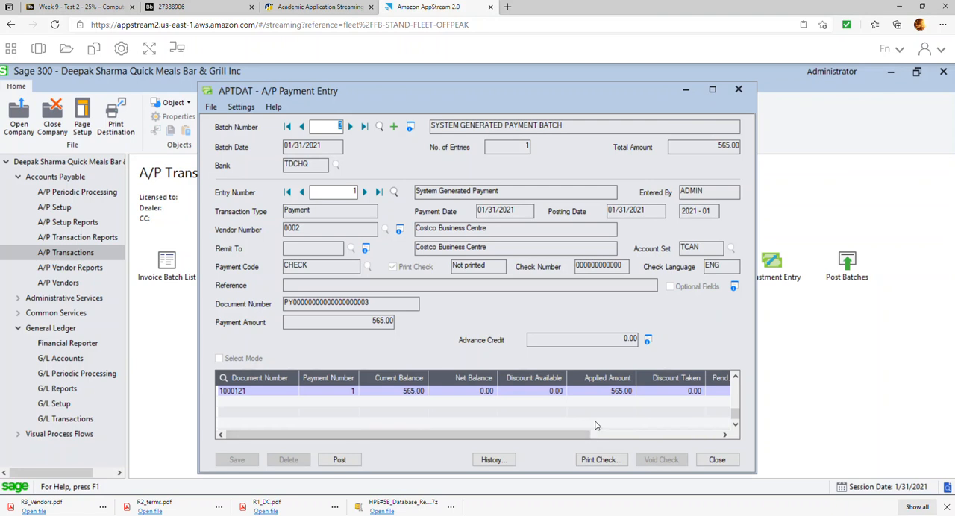
Print the Costco check from stock CHQADV, cancel the form preview, confirm all checks printed successfully, and close the payment entry.
{"action": "left_click", "coordinate": [592, 460]}
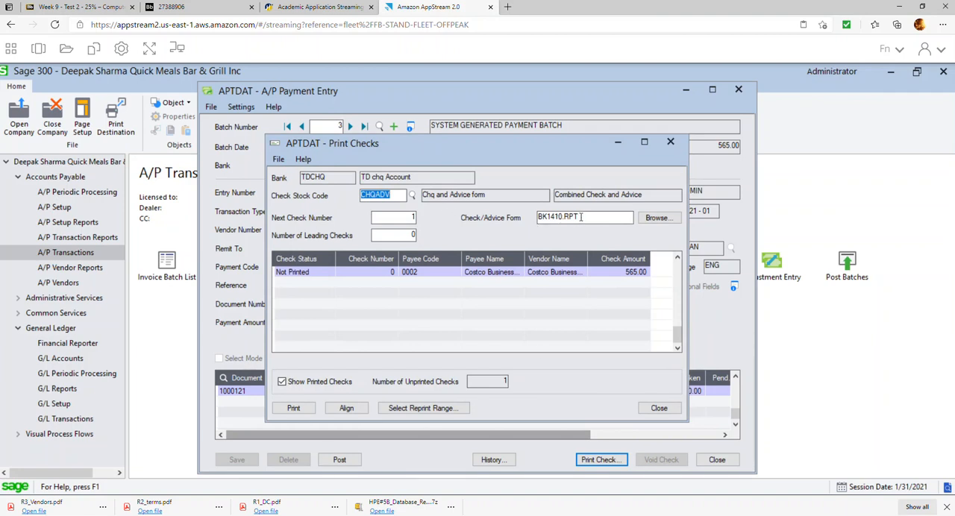
{"action": "left_click", "coordinate": [302, 409]}
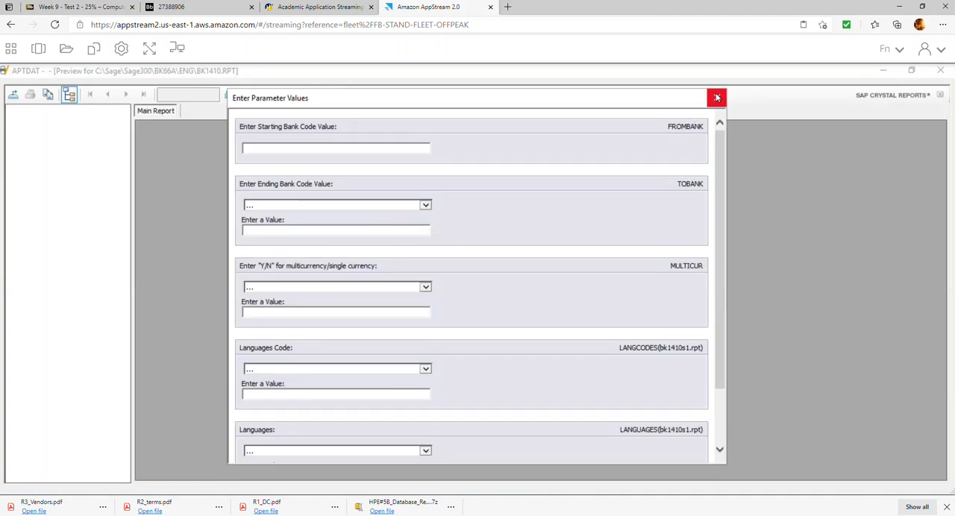
{"action": "left_click", "coordinate": [717, 98]}
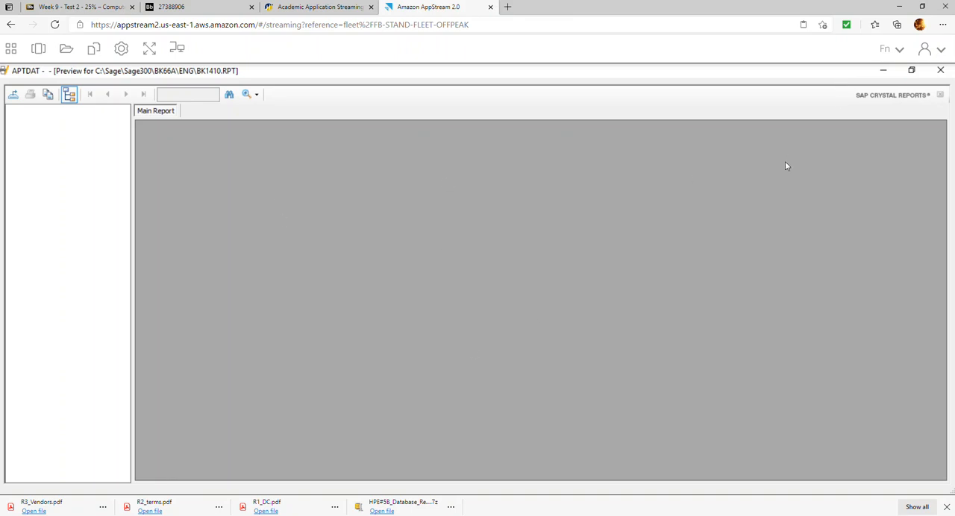
{"action": "left_click", "coordinate": [940, 71]}
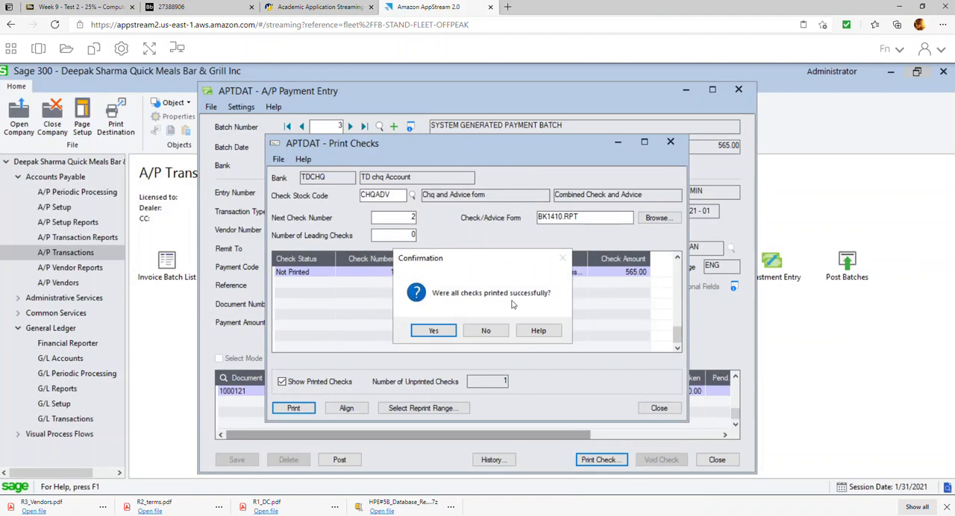
{"action": "left_click", "coordinate": [443, 331]}
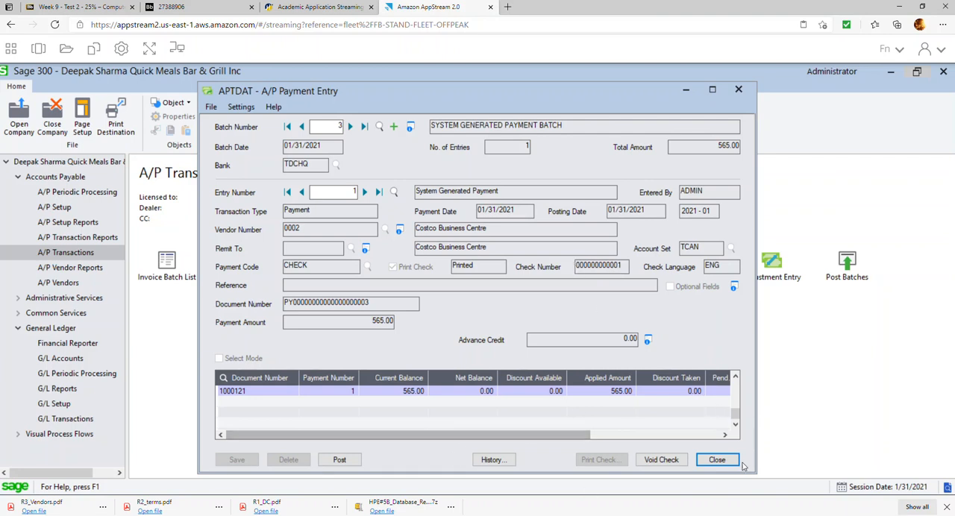
{"action": "left_click", "coordinate": [717, 460]}
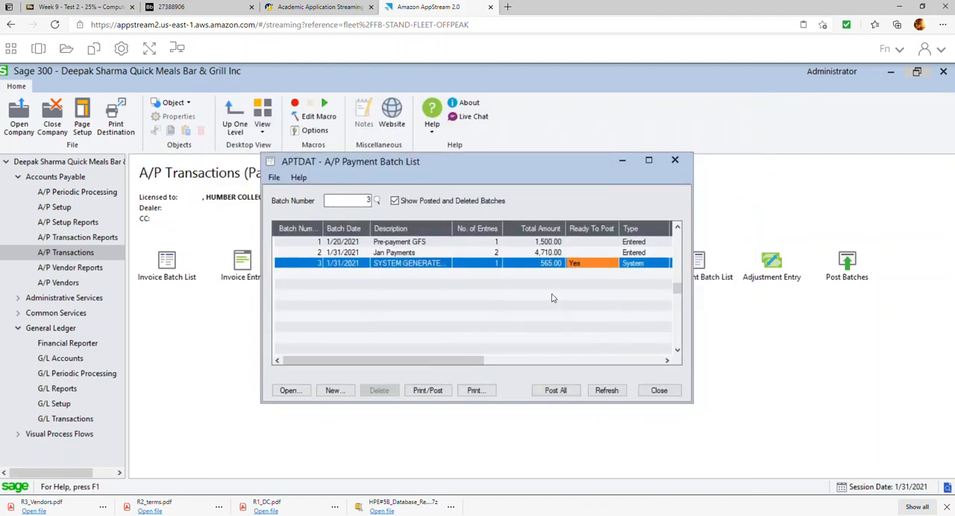
Post the system generated payment batch 3 and close the payment batch list.
{"action": "left_click", "coordinate": [429, 391]}
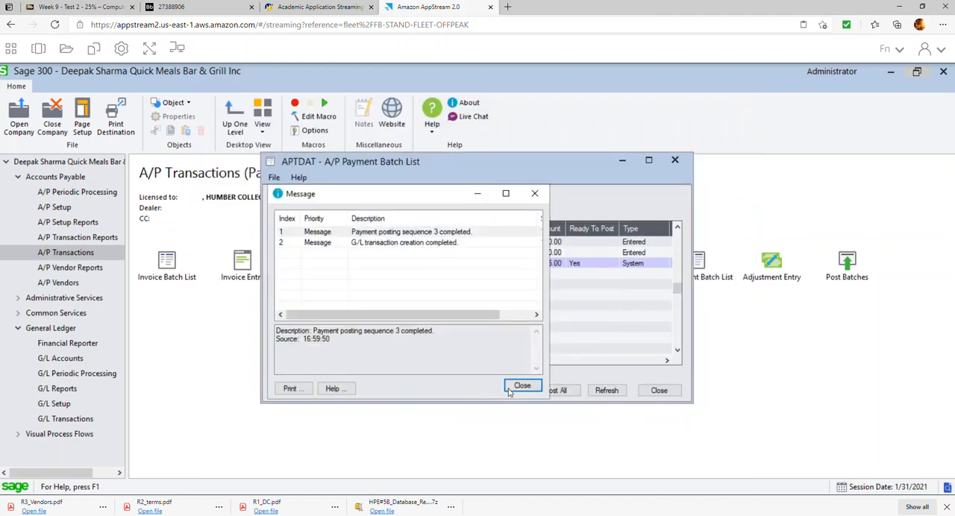
{"action": "left_click", "coordinate": [521, 388]}
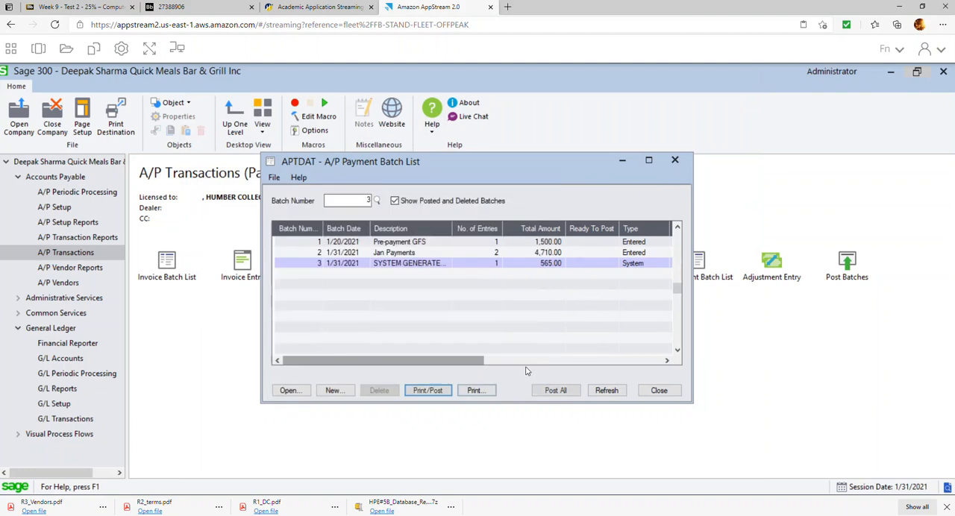
{"action": "left_click", "coordinate": [659, 391]}
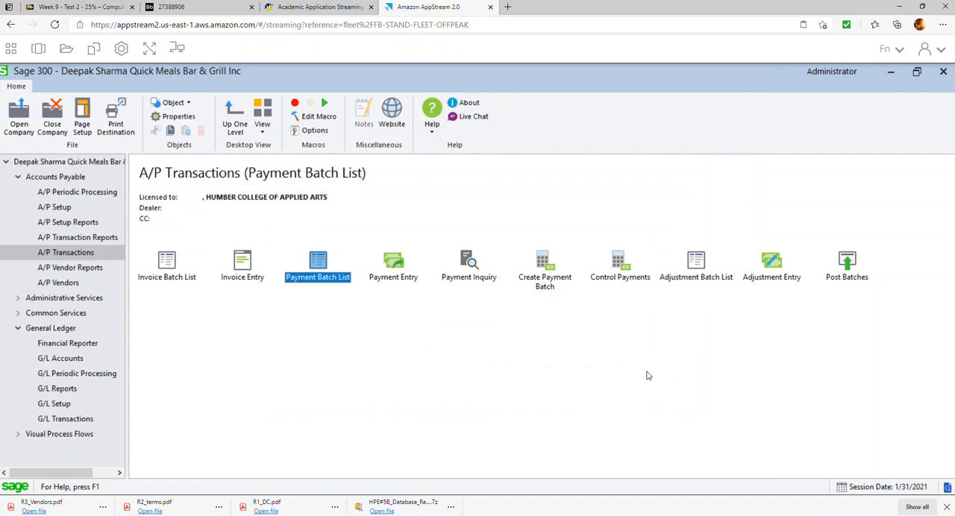
Check item 16 of the exercise document on Report 6 and find the check register among the Accounts Payable reports in Sage 300.
{"action": "left_click", "coordinate": [224, 7]}
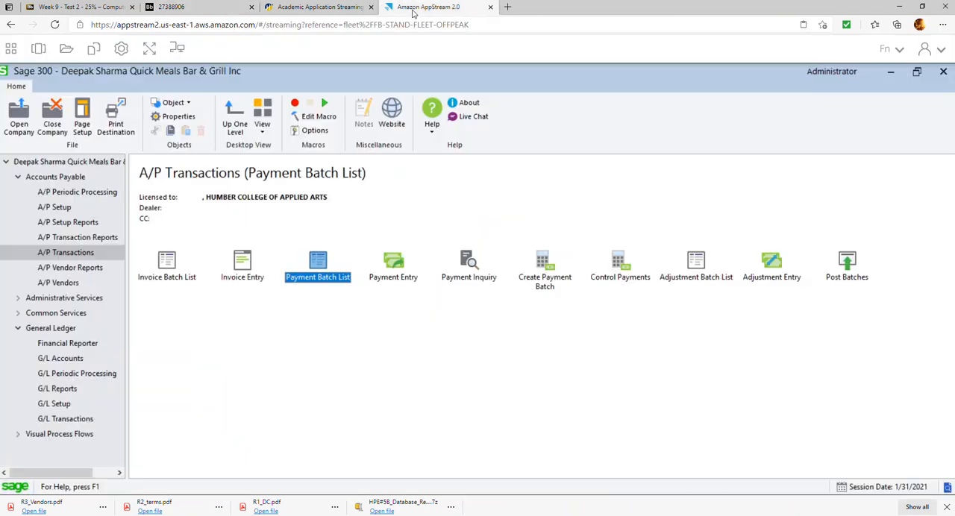
{"action": "left_click", "coordinate": [429, 7]}
{"action": "left_click", "coordinate": [73, 239]}
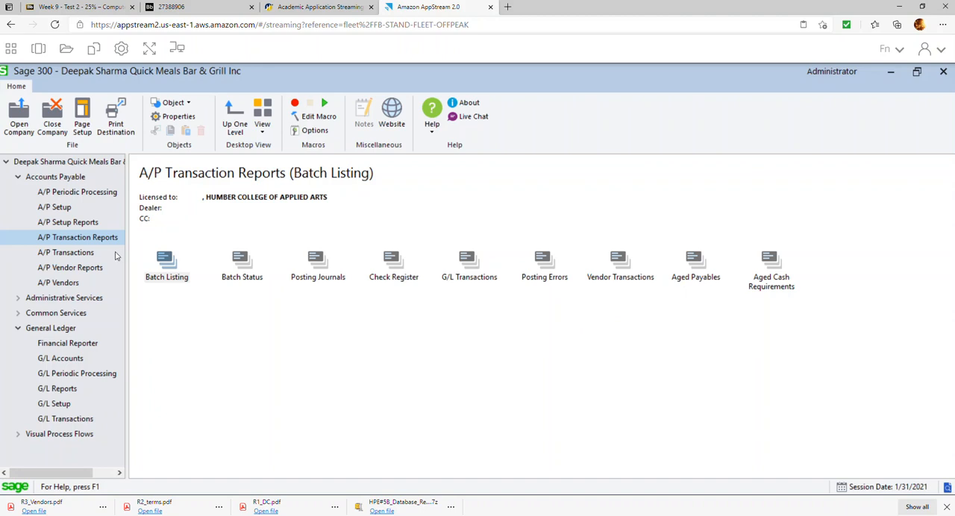
{"action": "left_click", "coordinate": [82, 271]}
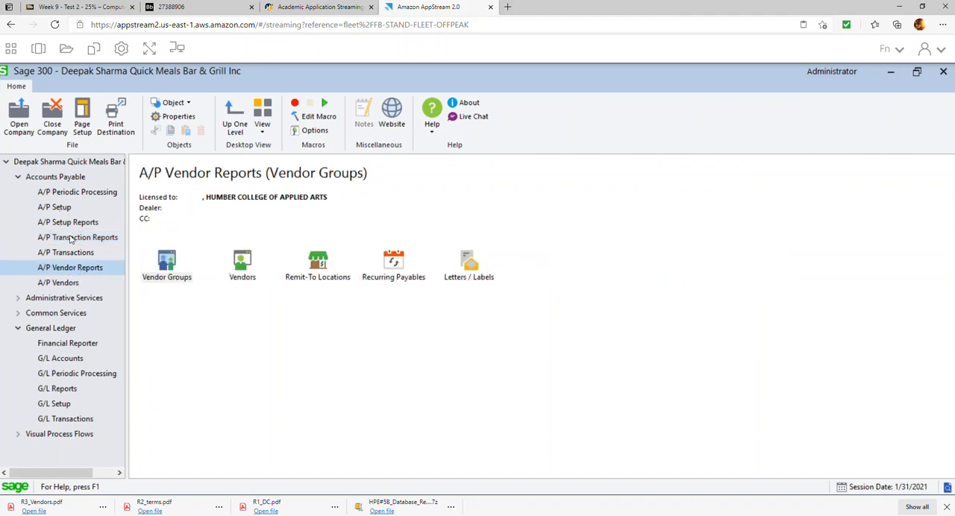
{"action": "left_click", "coordinate": [78, 196]}
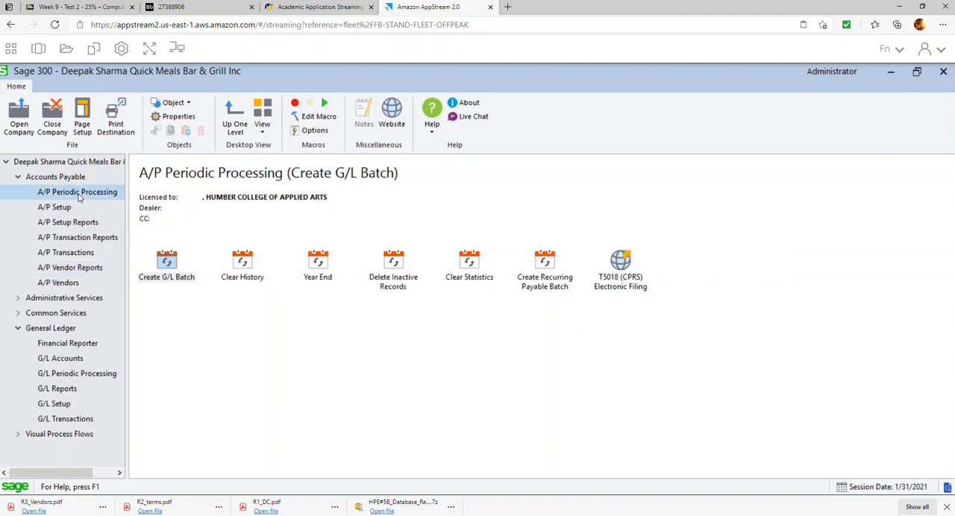
{"action": "left_click", "coordinate": [63, 211]}
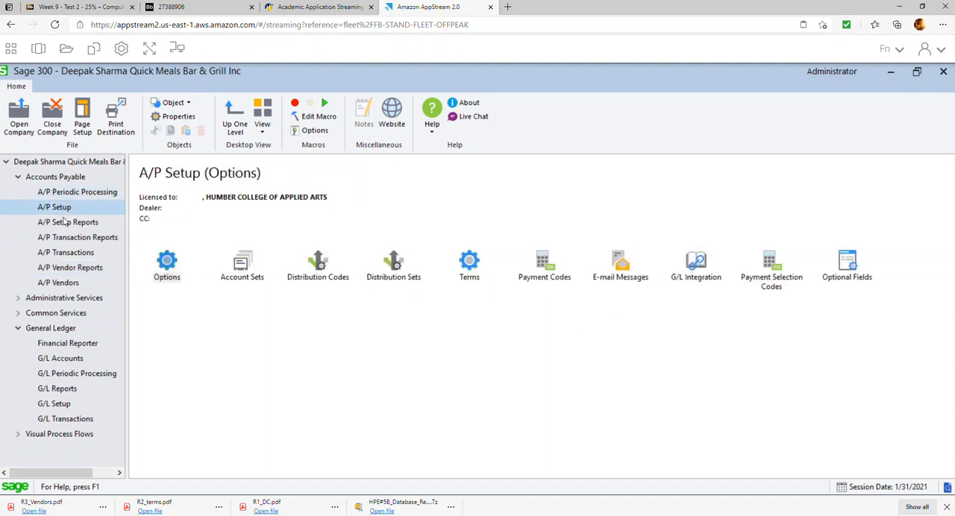
{"action": "left_click", "coordinate": [71, 240]}
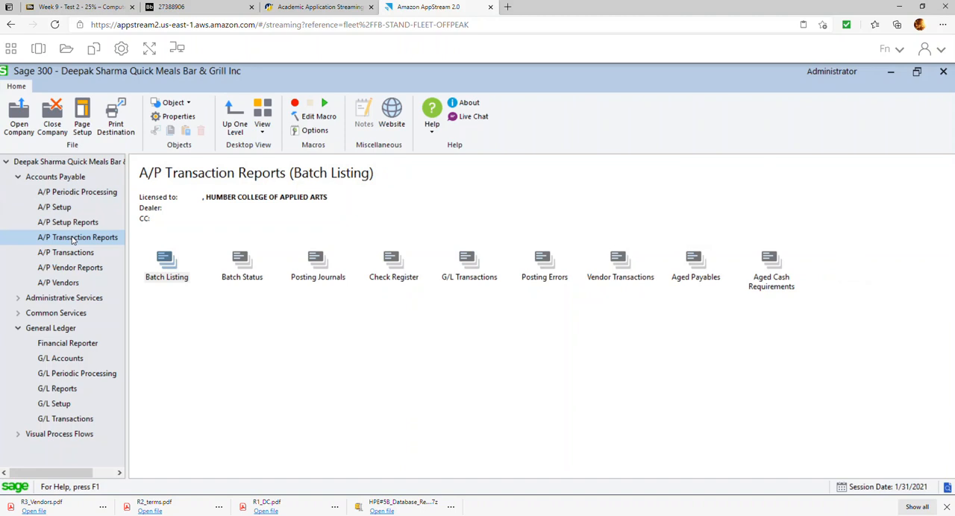
Preview the check register for posting sequences 1 to 3, export it as the PDF R6_Check_Register in HPE#5B Repors, and close the report.
{"action": "double_click", "coordinate": [393, 275]}
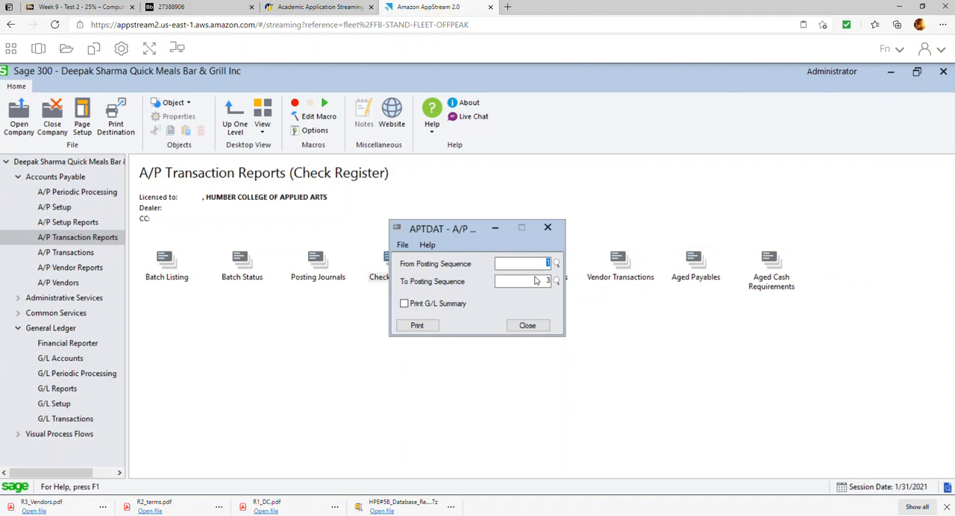
{"action": "left_click", "coordinate": [418, 328]}
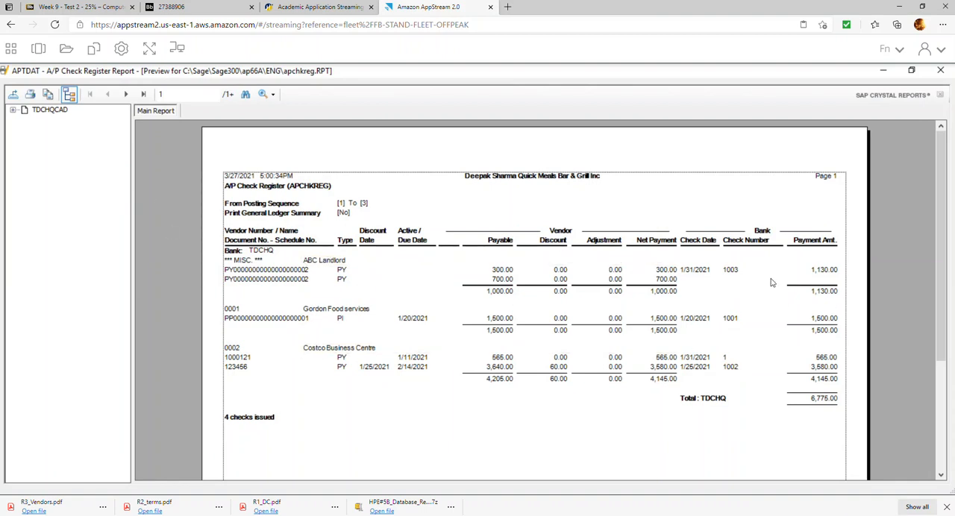
{"action": "left_click", "coordinate": [12, 94]}
{"action": "left_click", "coordinate": [574, 249]}
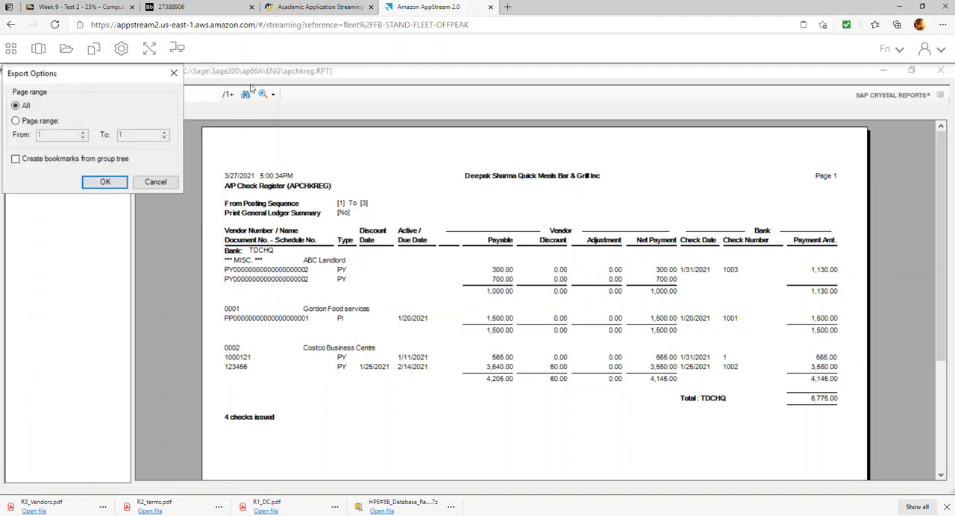
{"action": "left_click", "coordinate": [119, 179]}
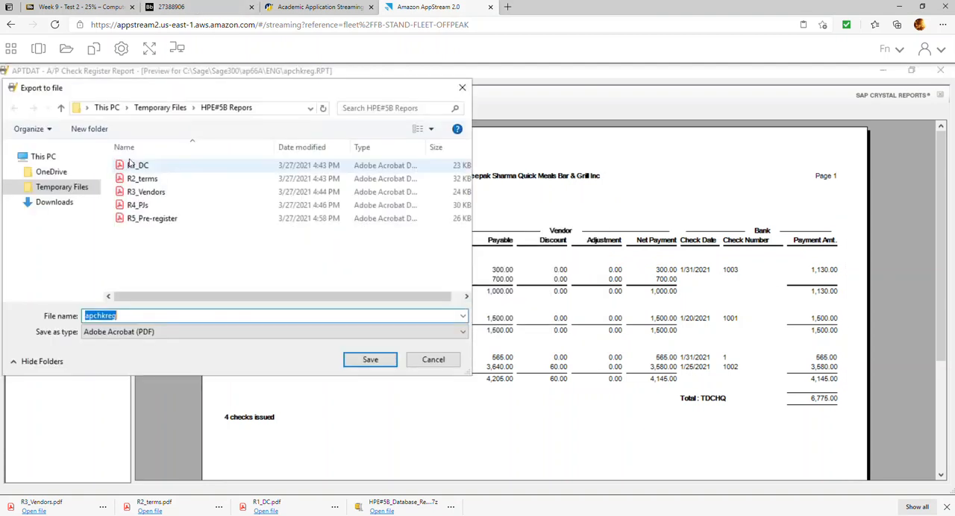
{"action": "type", "text": "R6_Check_Regi"}
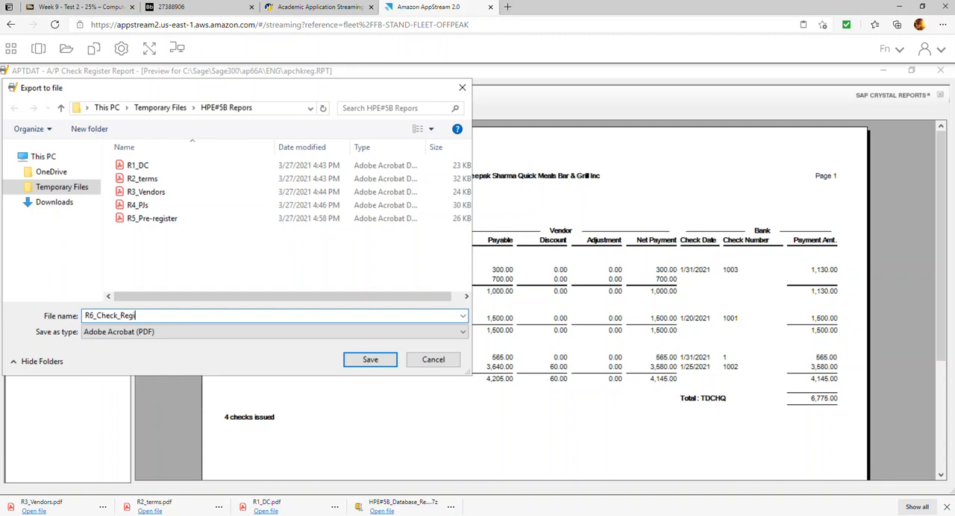
{"action": "type", "text": "ster"}
{"action": "key", "text": "Return"}
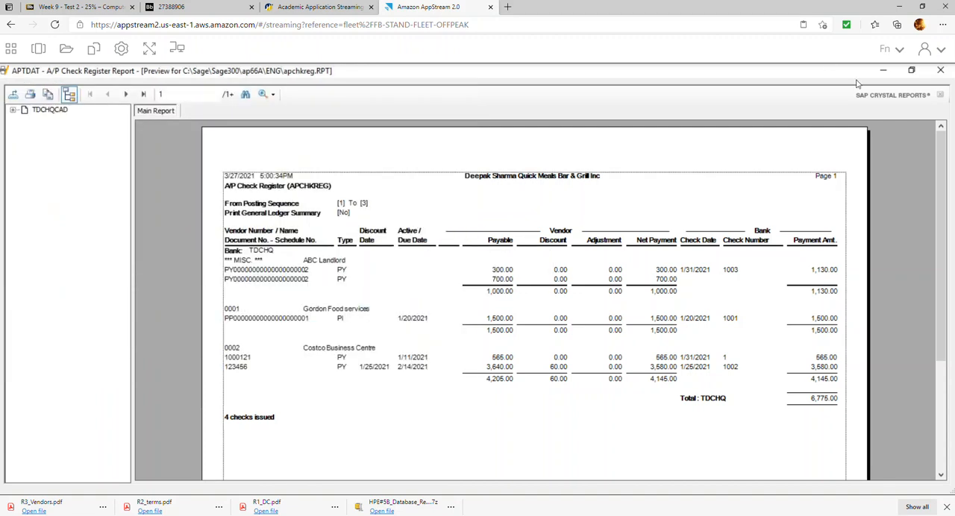
{"action": "left_click", "coordinate": [939, 71]}
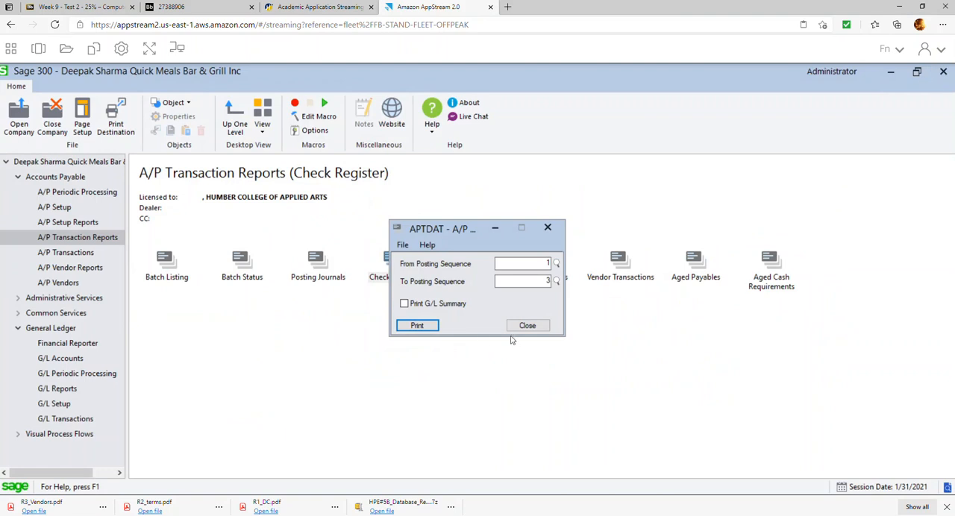
{"action": "left_click", "coordinate": [532, 328]}
Read items 16 to 21 of the exercise document, including Report 7 on aged payables, and return to Sage 300.
{"action": "left_click", "coordinate": [186, 6]}
{"action": "scroll", "coordinate": [357, 314], "scroll_direction": "down", "scroll_amount": 1}
{"action": "scroll", "coordinate": [357, 313], "scroll_direction": "down", "scroll_amount": 1}
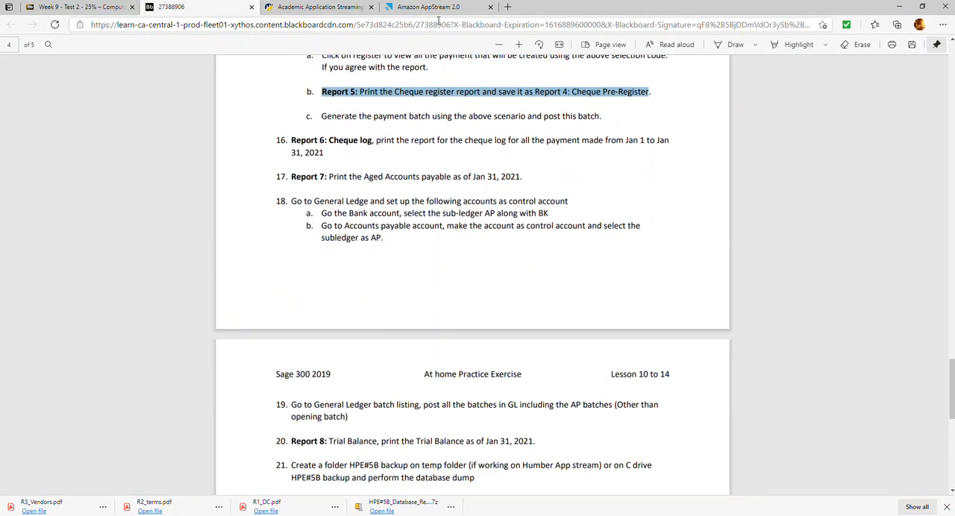
{"action": "left_click", "coordinate": [440, 9]}
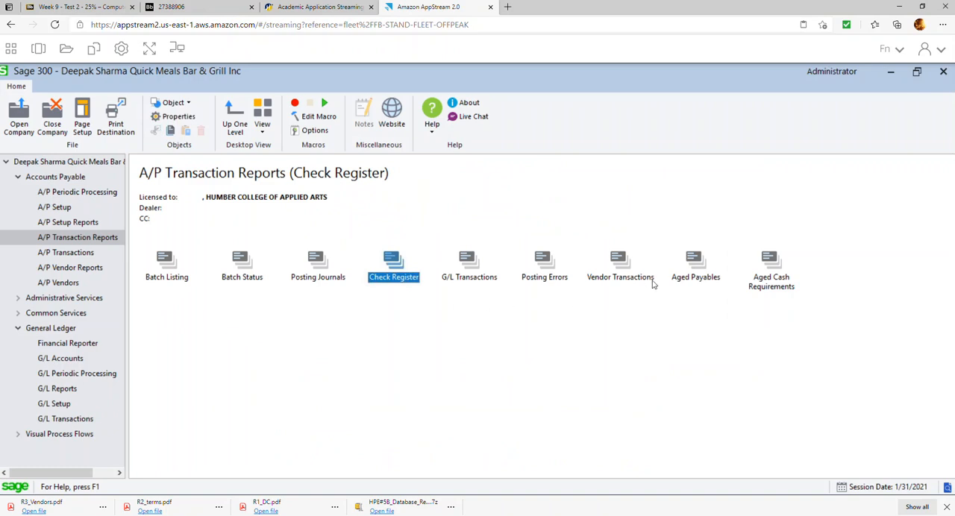
Preview the Aged Payables by Due Date report as of 01/31/2021, detailed by document date, and review its vendor balances.
{"action": "double_click", "coordinate": [700, 275]}
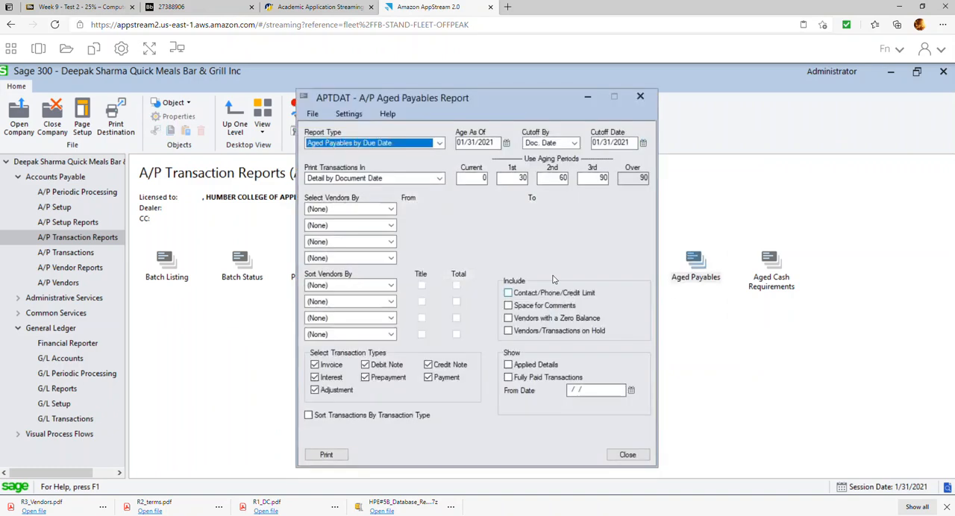
{"action": "left_click", "coordinate": [326, 454]}
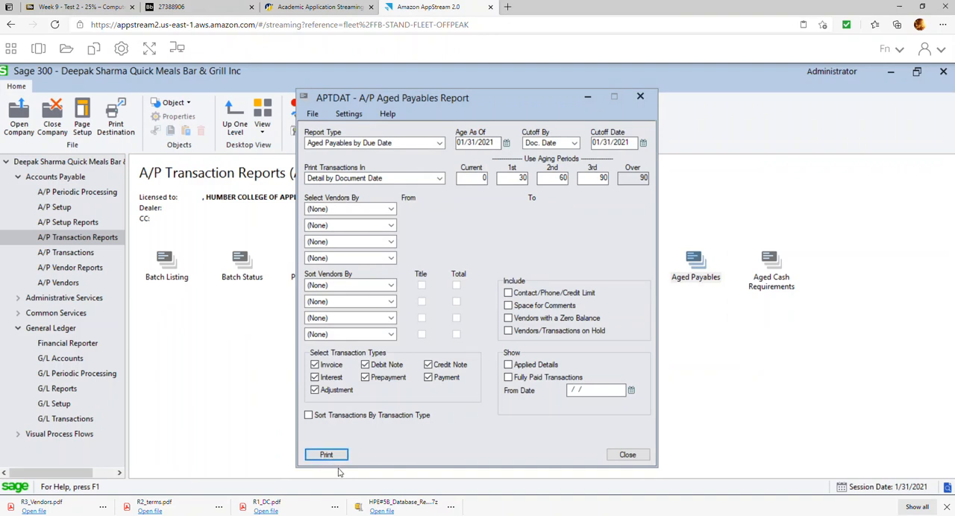
{"action": "left_click", "coordinate": [326, 454]}
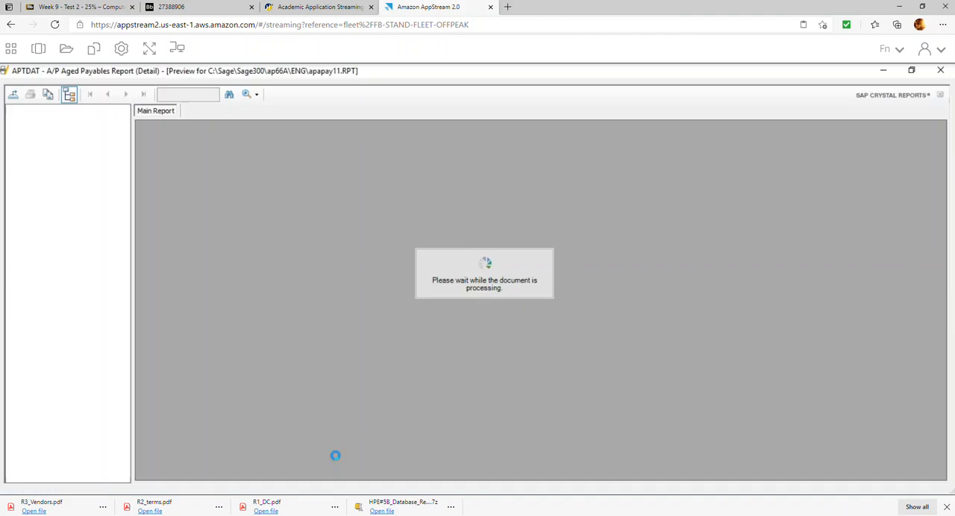
{"action": "left_click", "coordinate": [359, 352]}
{"action": "scroll", "coordinate": [364, 361], "scroll_direction": "down", "scroll_amount": 1}
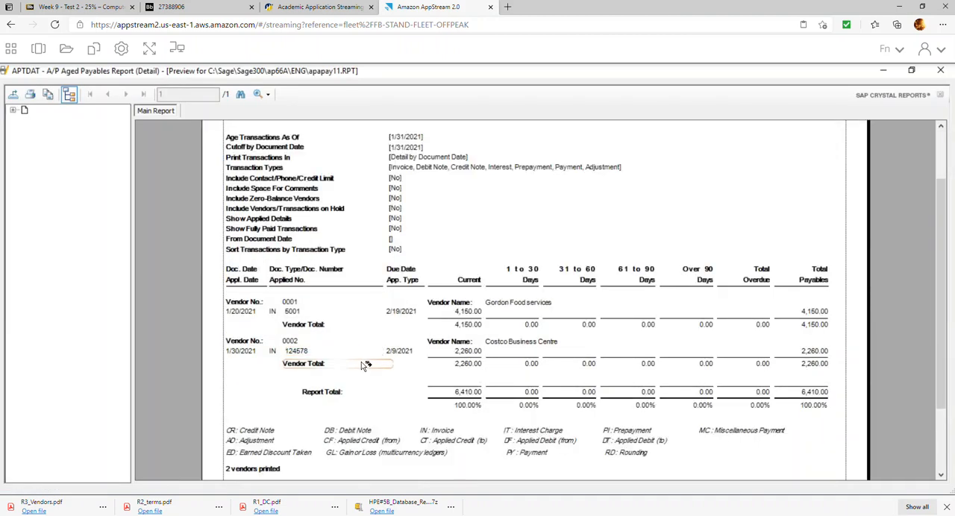
Export all pages of the aged payables report as the PDF R7_AP_Aged in HPE#5B Repors, and close the report.
{"action": "left_click", "coordinate": [13, 94]}
{"action": "left_click", "coordinate": [573, 251]}
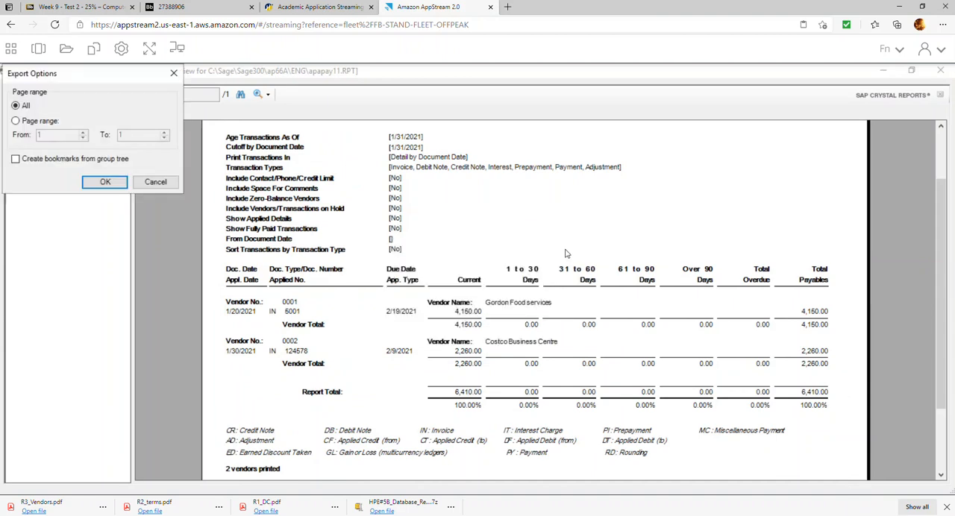
{"action": "left_click", "coordinate": [118, 182]}
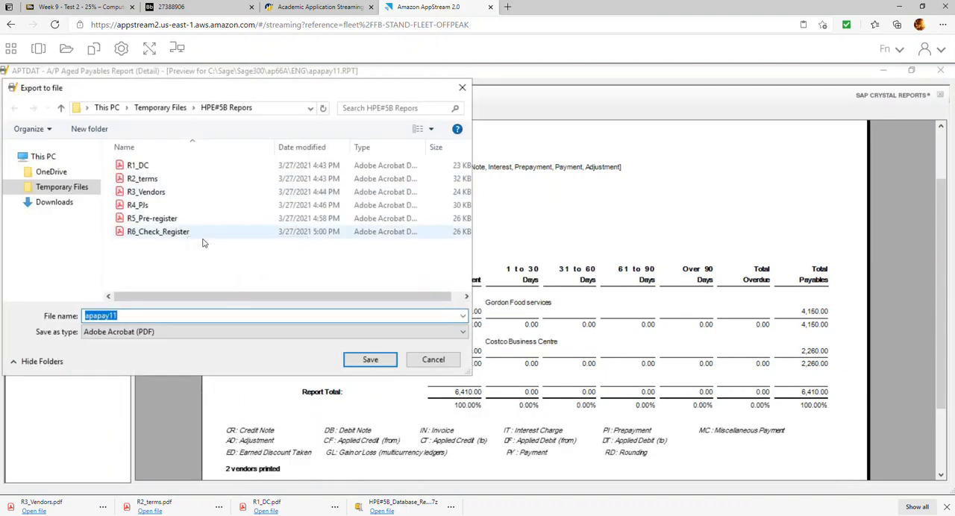
{"action": "type", "text": "R7_AP_Aged"}
{"action": "key", "text": "Return"}
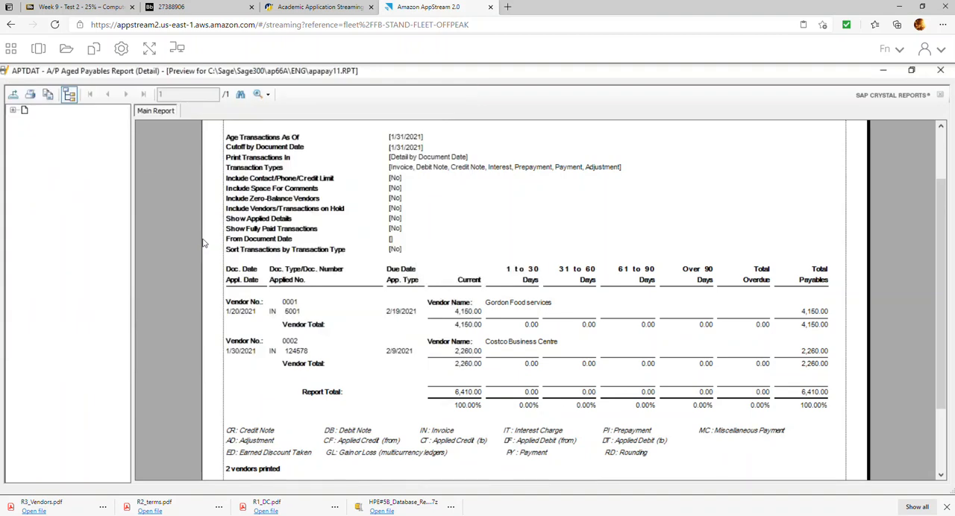
{"action": "left_click", "coordinate": [940, 70]}
{"action": "left_click", "coordinate": [629, 455]}
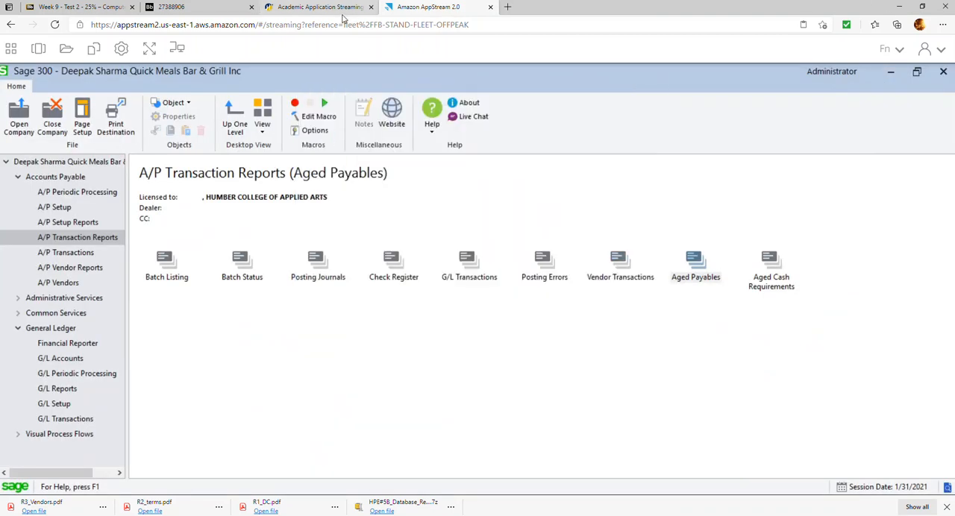
Read item 18 of the exercise document on setting up General Ledger control accounts, and return to Sage 300.
{"action": "left_click", "coordinate": [315, 9]}
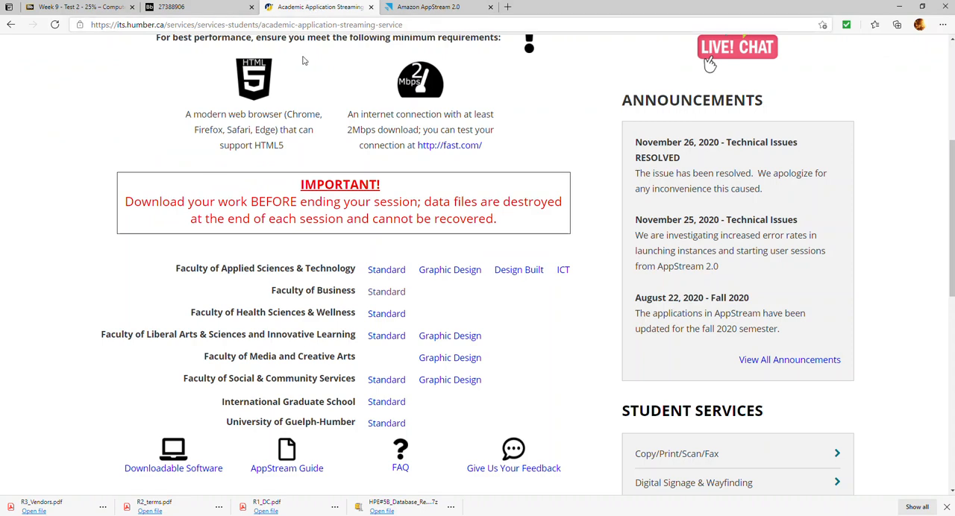
{"action": "left_click", "coordinate": [217, 9]}
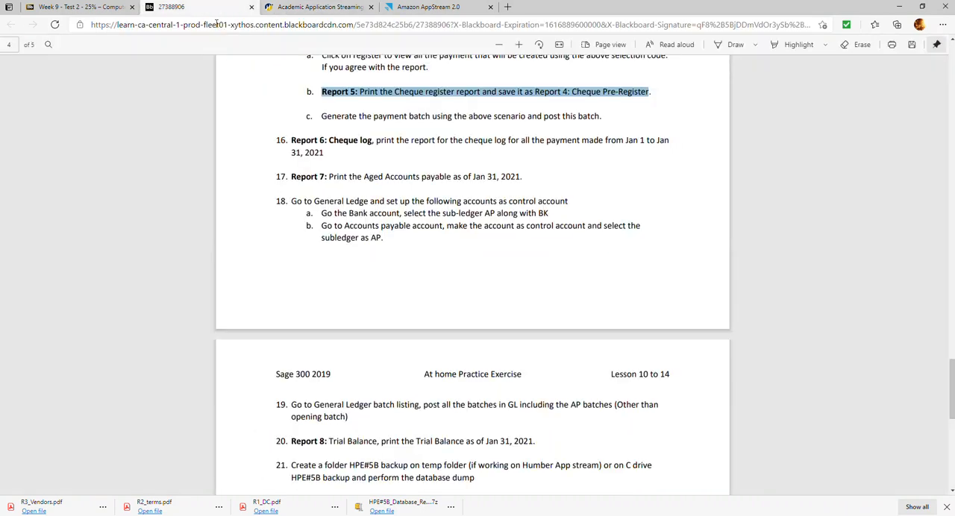
{"action": "left_click", "coordinate": [327, 204]}
{"action": "scroll", "coordinate": [324, 204], "scroll_direction": "down", "scroll_amount": 2}
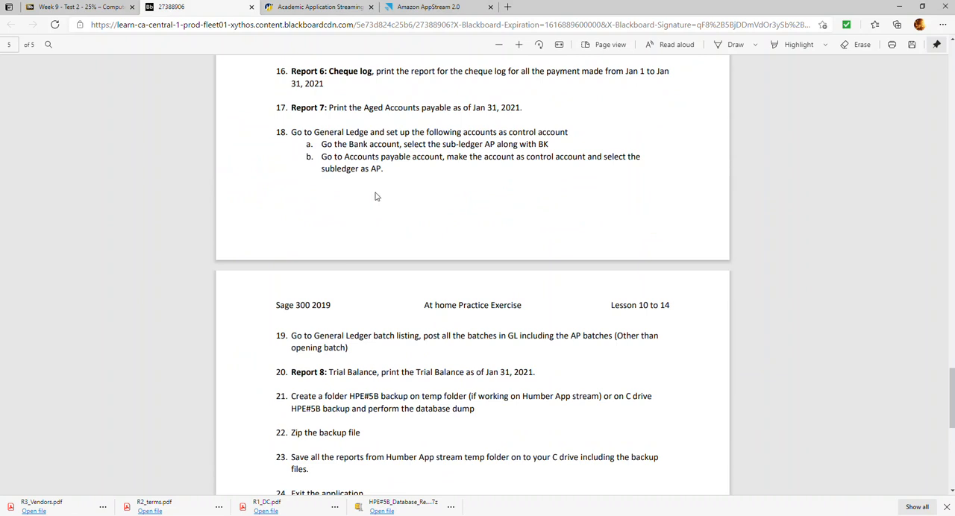
{"action": "left_click_drag", "start_coordinate": [290, 135], "coordinate": [423, 166]}
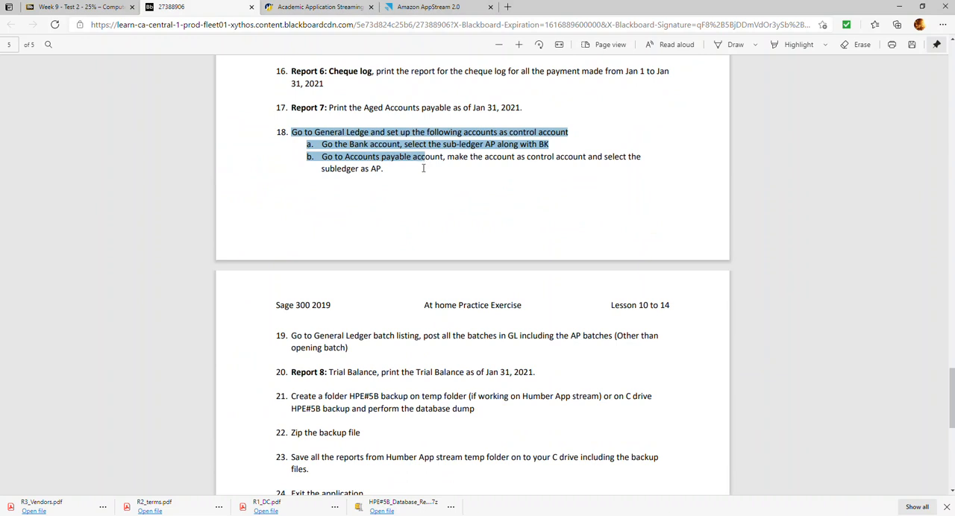
{"action": "left_click_drag", "start_coordinate": [423, 171], "coordinate": [385, 171]}
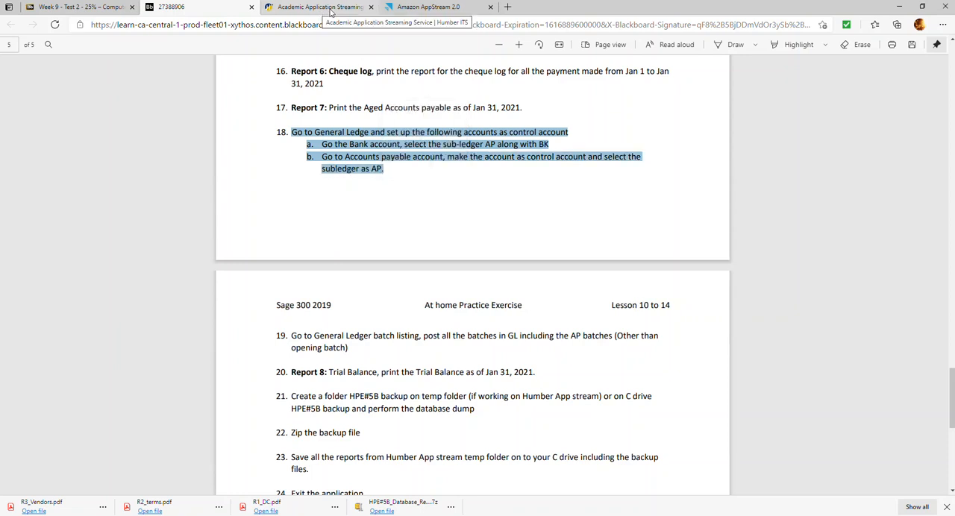
{"action": "left_click", "coordinate": [427, 9]}
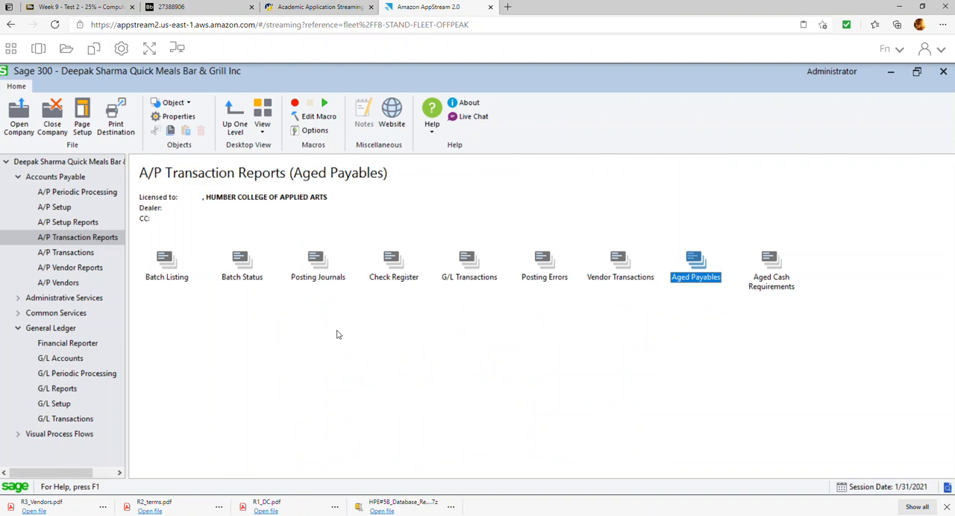
{"action": "left_click", "coordinate": [66, 330]}
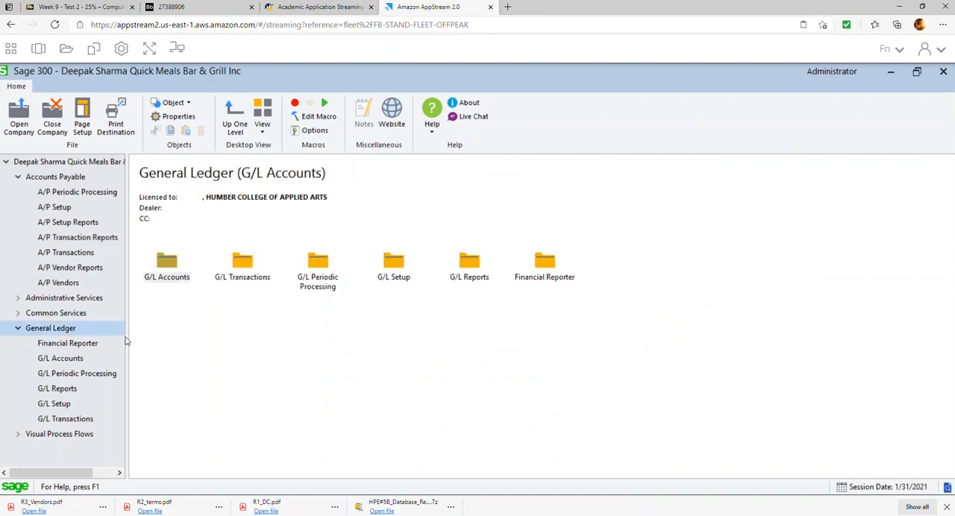
{"action": "left_click", "coordinate": [201, 7]}
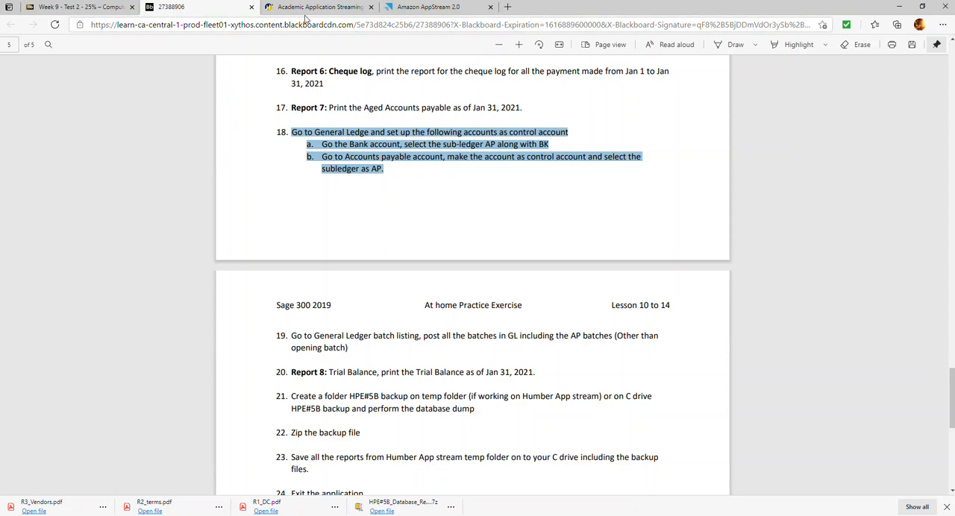
{"action": "left_click", "coordinate": [446, 9]}
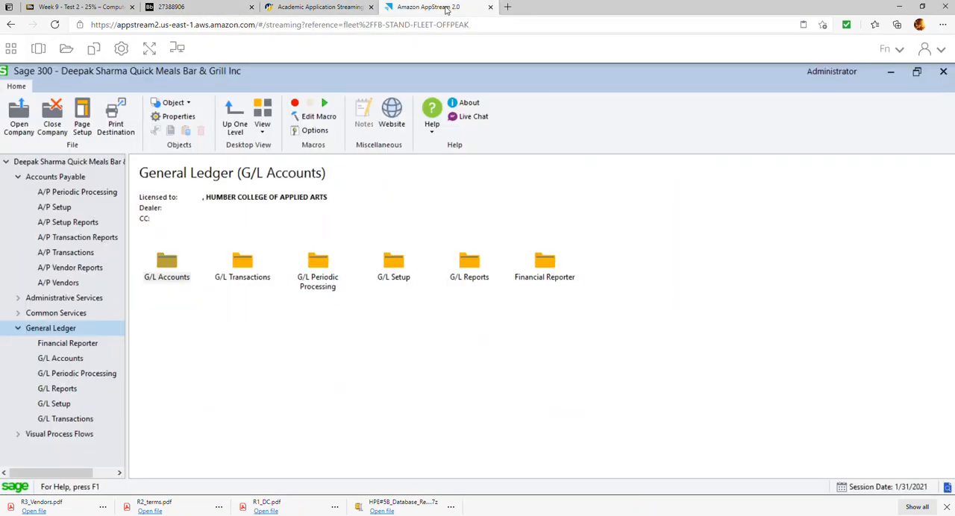
Add AP alongside BK as a subledger of General Ledger account 1000 Bank, and save the account.
{"action": "left_click", "coordinate": [71, 361]}
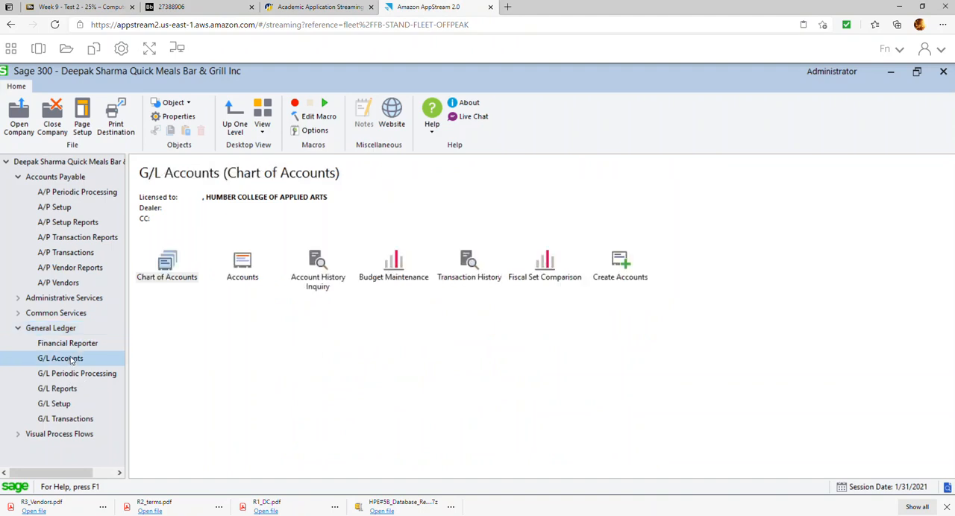
{"action": "double_click", "coordinate": [238, 268]}
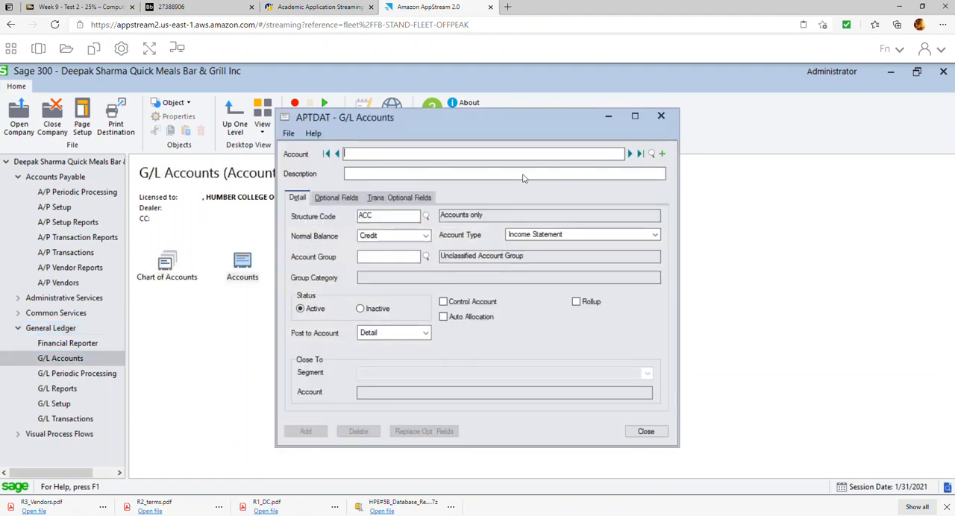
{"action": "left_click", "coordinate": [651, 153]}
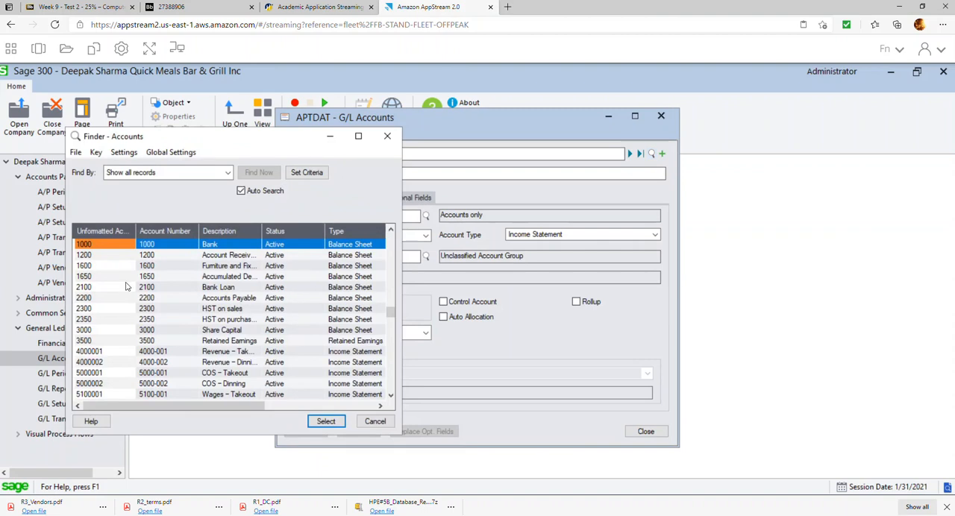
{"action": "double_click", "coordinate": [217, 247]}
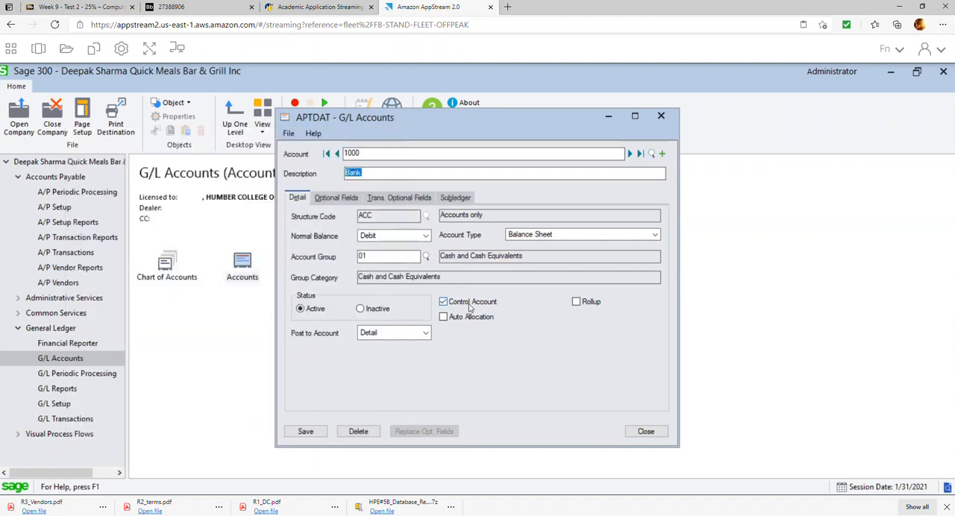
{"action": "left_click", "coordinate": [451, 198]}
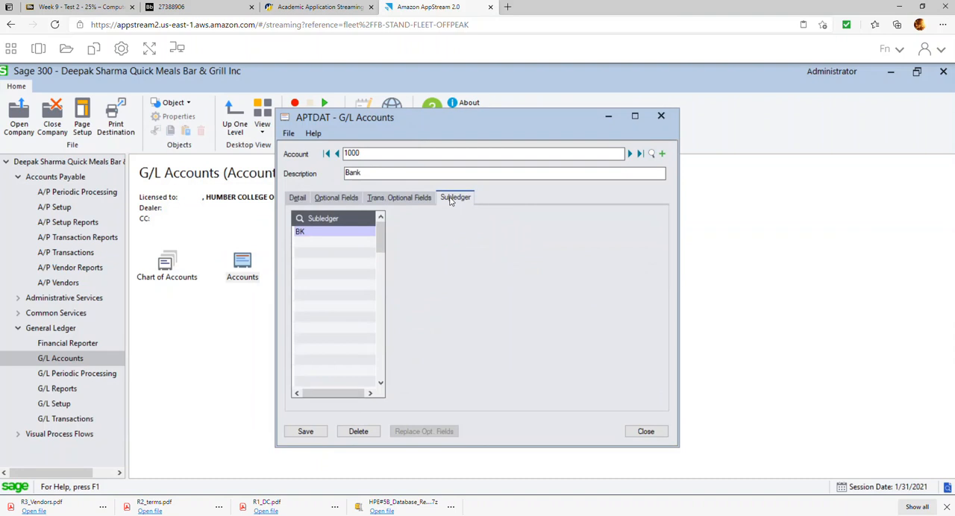
{"action": "left_click", "coordinate": [348, 246]}
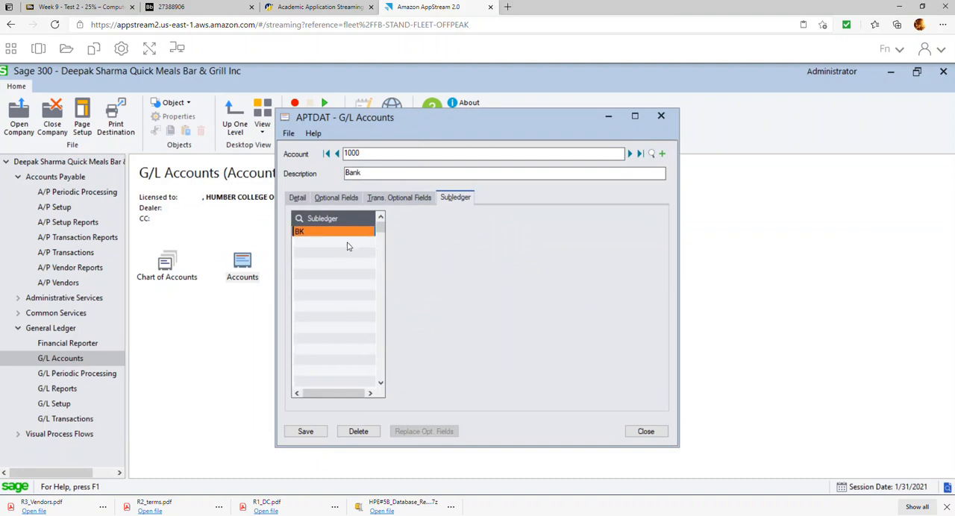
{"action": "left_click", "coordinate": [306, 244]}
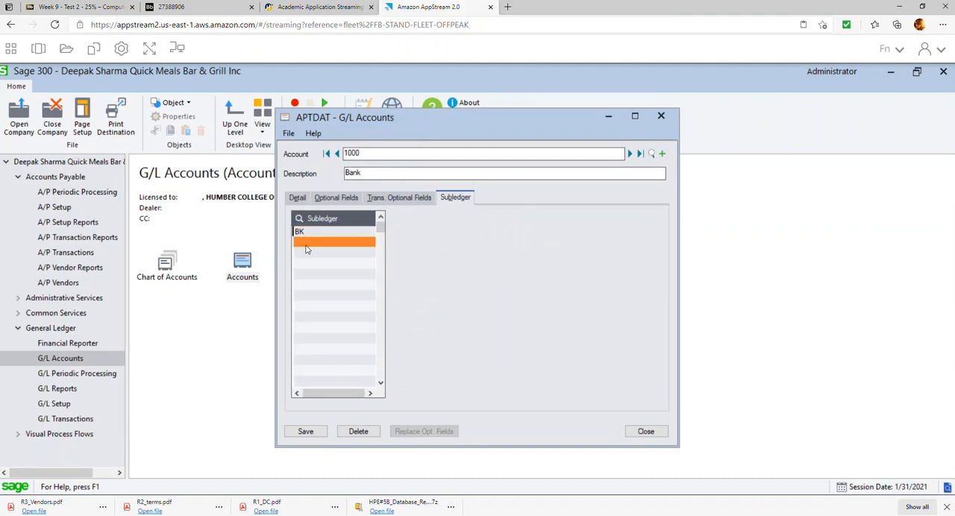
{"action": "left_click", "coordinate": [341, 247]}
{"action": "left_click", "coordinate": [370, 243]}
{"action": "scroll", "coordinate": [331, 259], "scroll_direction": "down", "scroll_amount": 1}
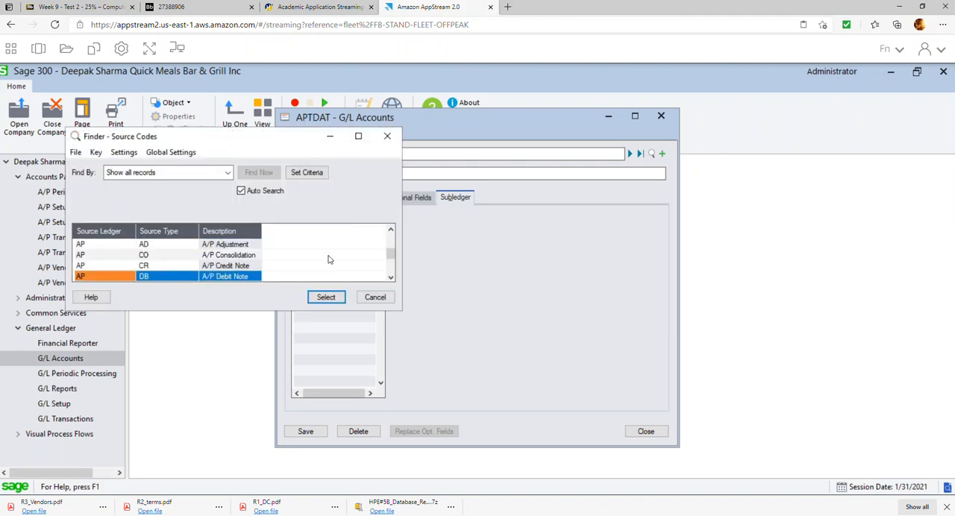
{"action": "double_click", "coordinate": [97, 252]}
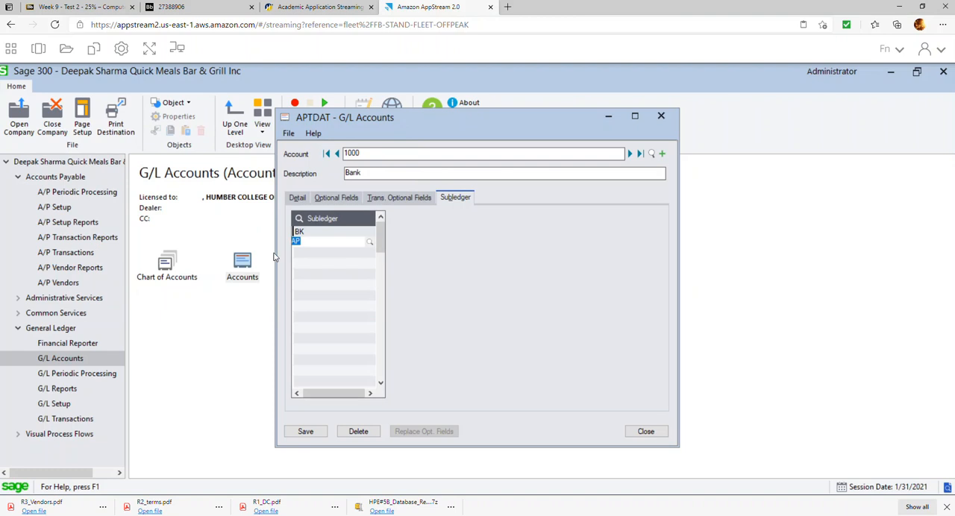
{"action": "left_click", "coordinate": [309, 259]}
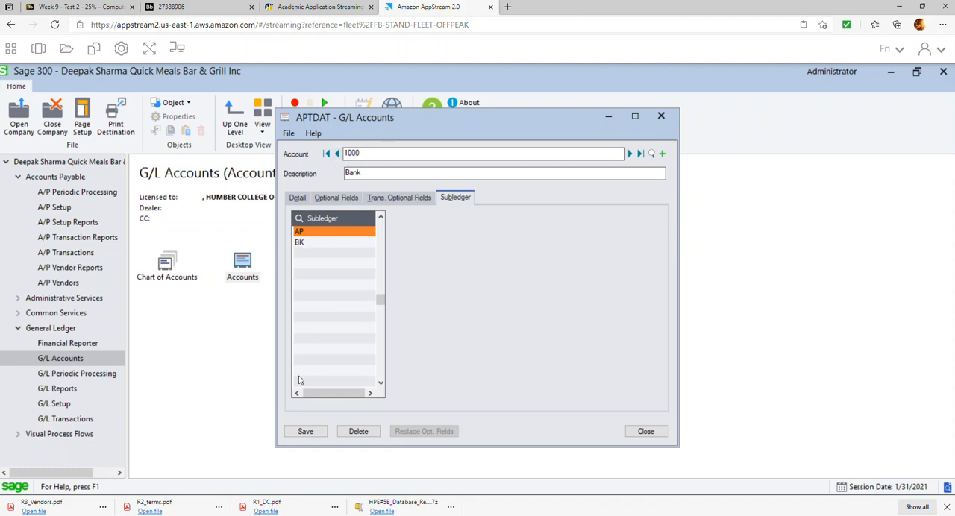
{"action": "left_click", "coordinate": [299, 432]}
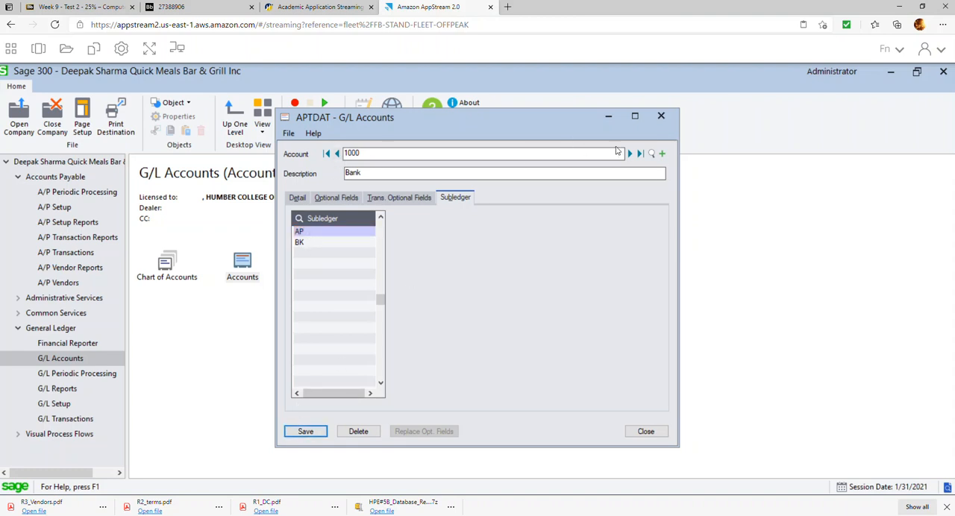
Make account 2200 Accounts Payable a control account with subledger AP, save it, and close the accounts form.
{"action": "left_click", "coordinate": [652, 156]}
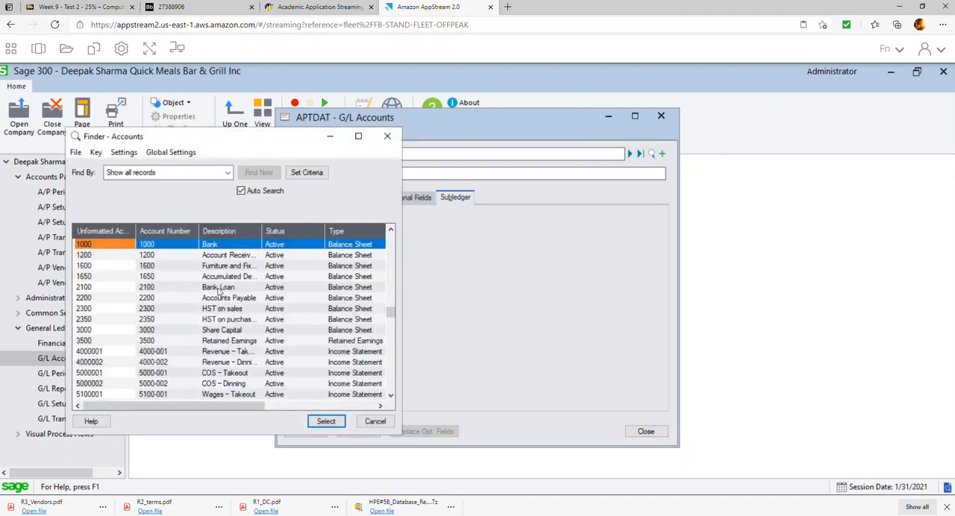
{"action": "double_click", "coordinate": [229, 298]}
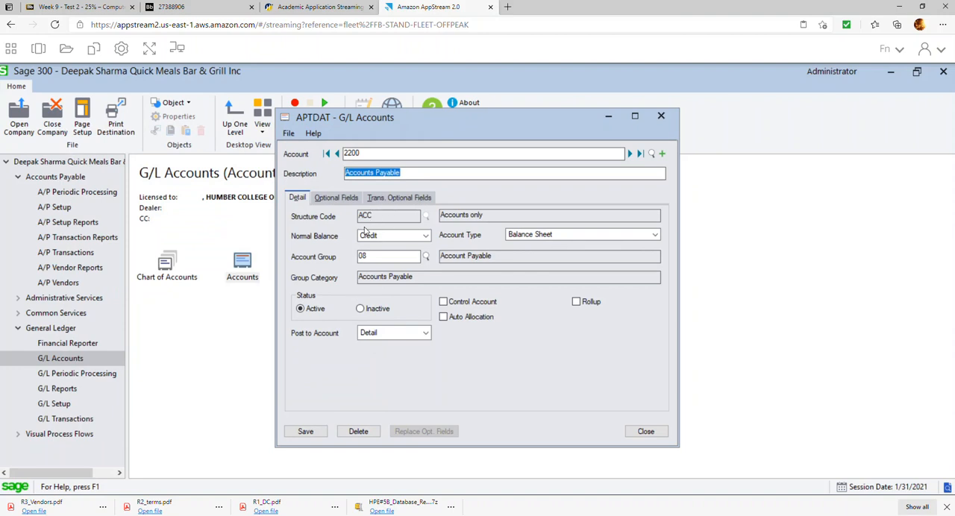
{"action": "left_click", "coordinate": [451, 302]}
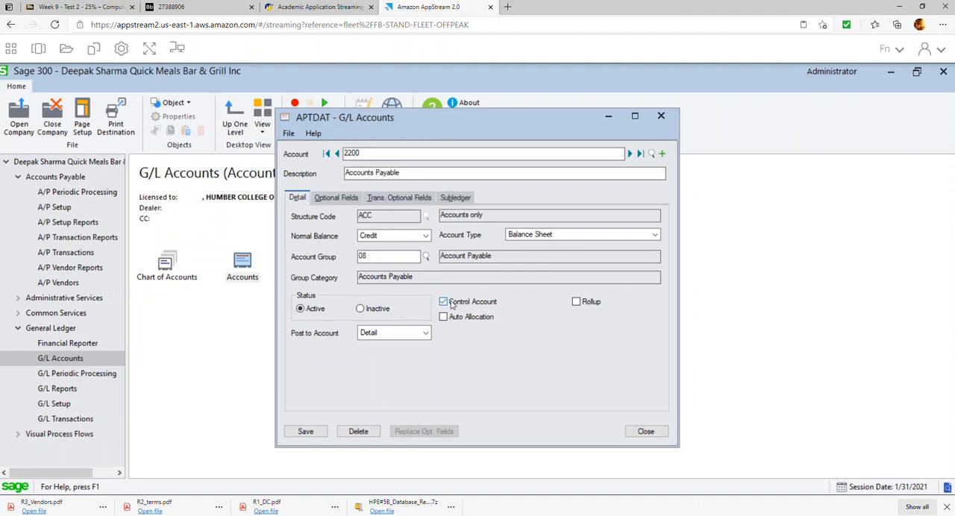
{"action": "left_click", "coordinate": [456, 200]}
{"action": "double_click", "coordinate": [370, 234]}
{"action": "left_click", "coordinate": [370, 233]}
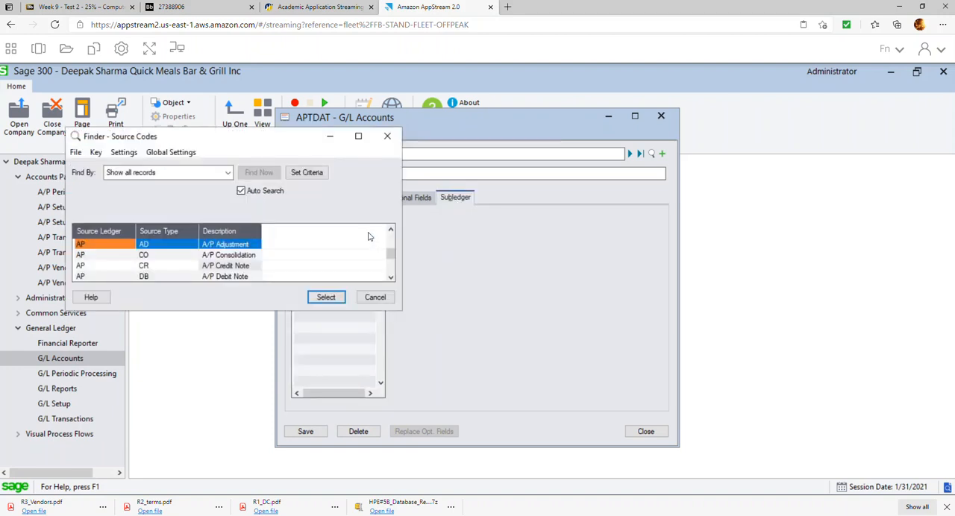
{"action": "double_click", "coordinate": [118, 245]}
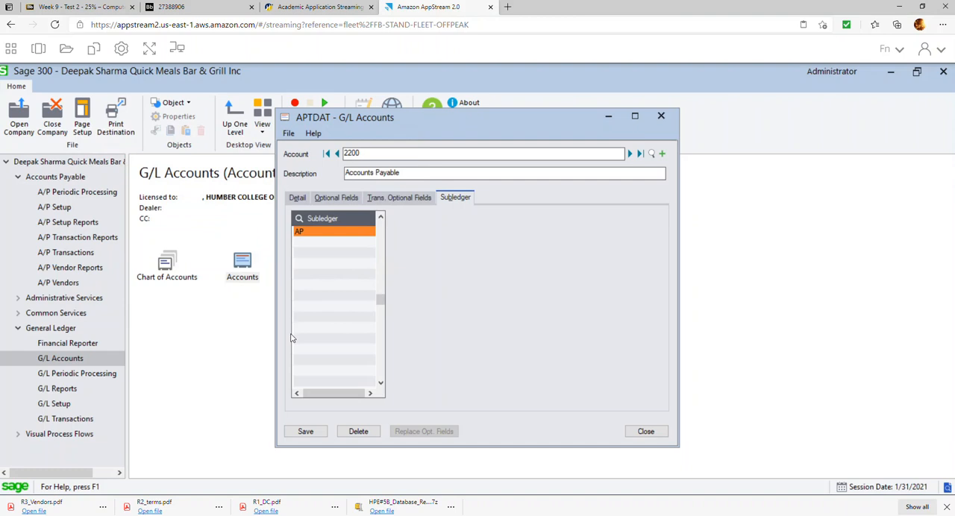
{"action": "left_click", "coordinate": [308, 432]}
{"action": "left_click", "coordinate": [648, 431]}
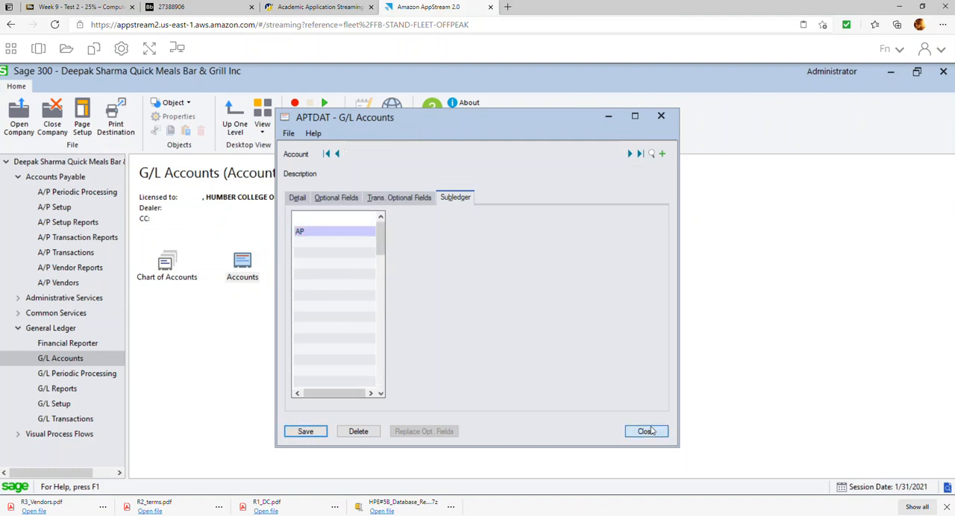
Read items 19 to 24 of the exercise document, including posting the General Ledger batches, and return to Sage 300.
{"action": "left_click", "coordinate": [190, 7]}
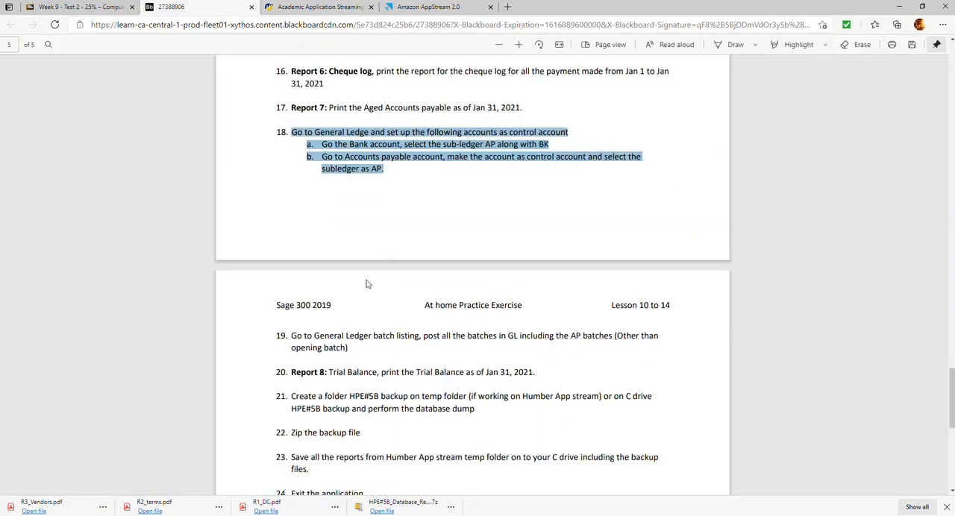
{"action": "scroll", "coordinate": [328, 340], "scroll_direction": "down", "scroll_amount": 2}
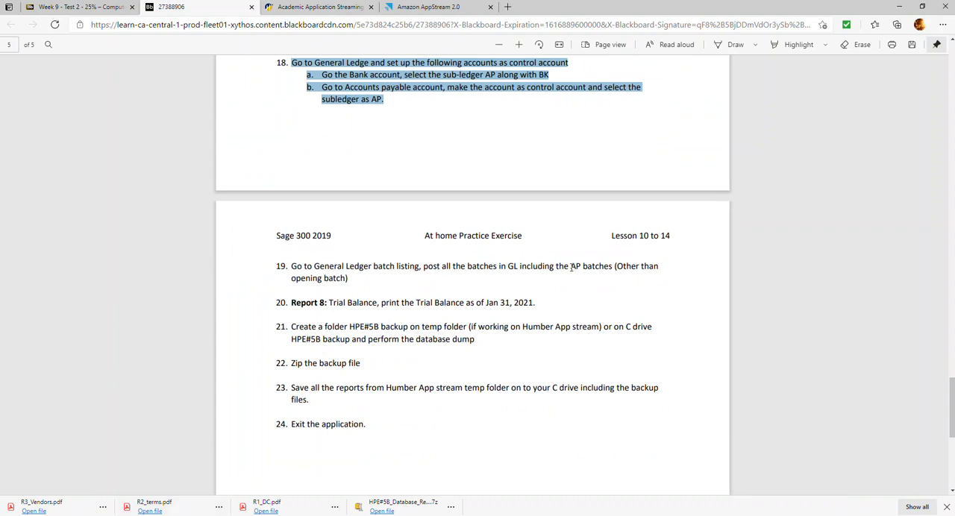
{"action": "left_click", "coordinate": [321, 7]}
{"action": "left_click", "coordinate": [411, 8]}
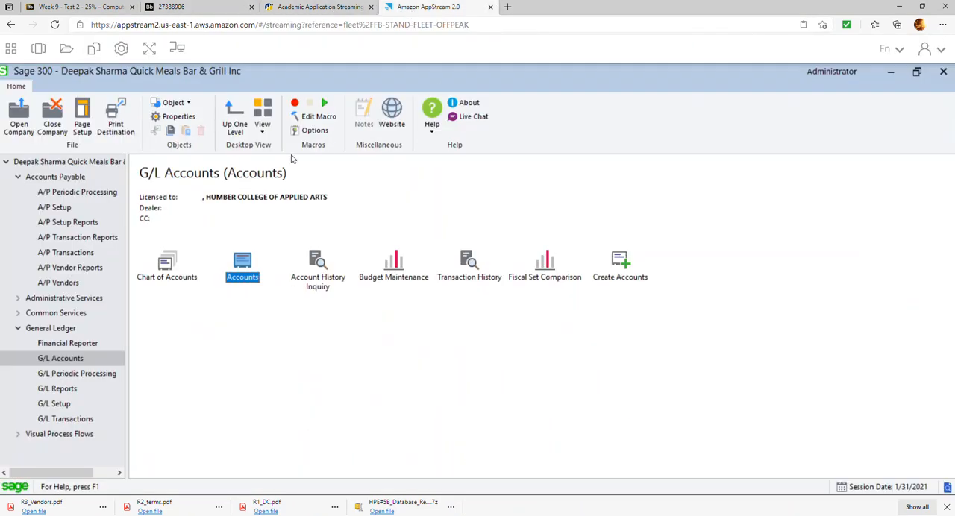
Open the General Ledger batch list at full size and review batches 000001 to 000007.
{"action": "left_click", "coordinate": [71, 423]}
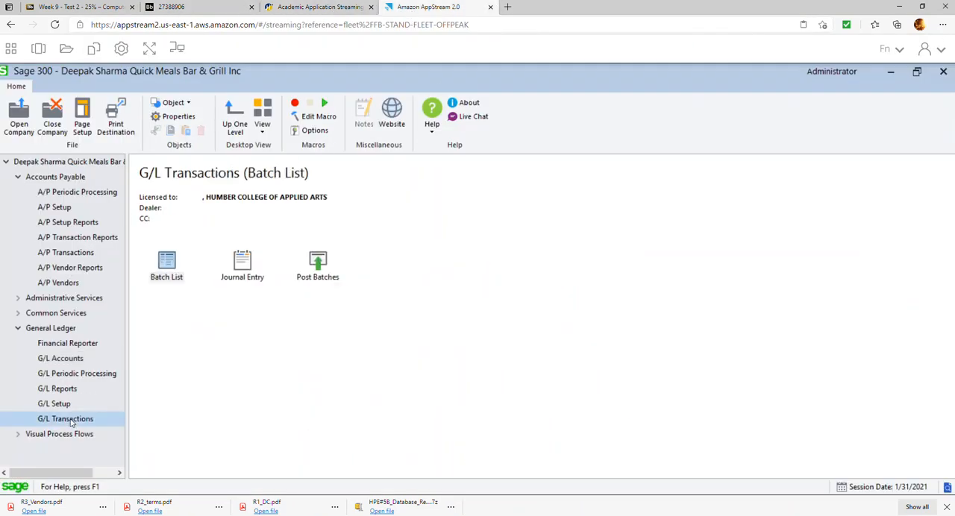
{"action": "double_click", "coordinate": [170, 264]}
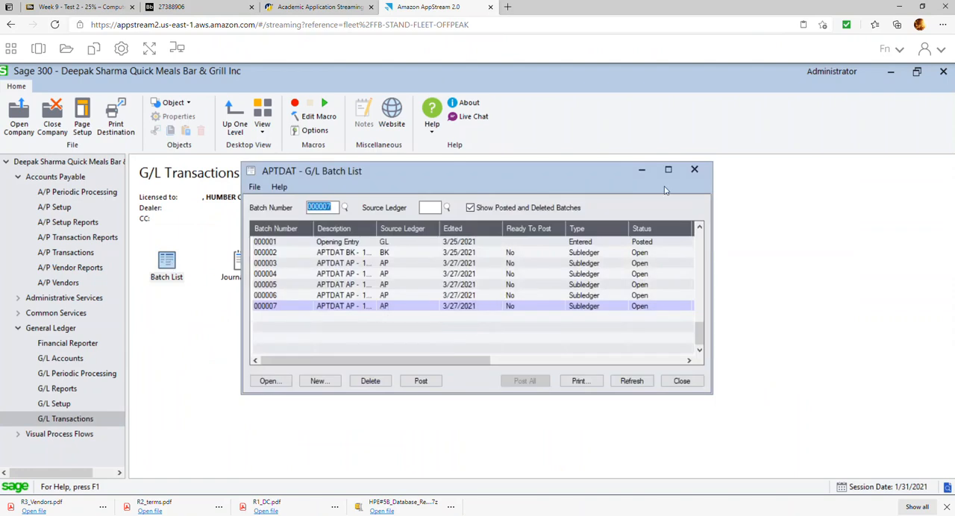
{"action": "left_click", "coordinate": [348, 243]}
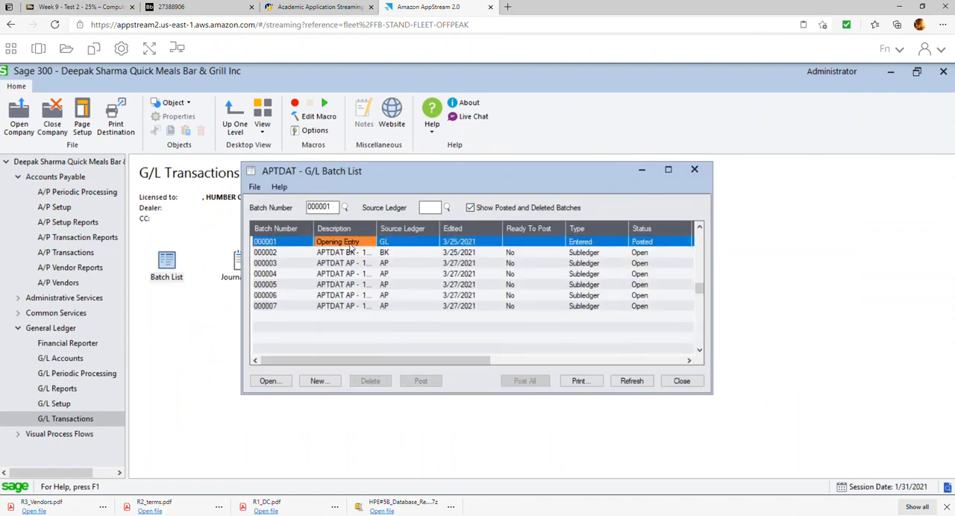
{"action": "left_click", "coordinate": [418, 256]}
{"action": "left_click", "coordinate": [670, 169]}
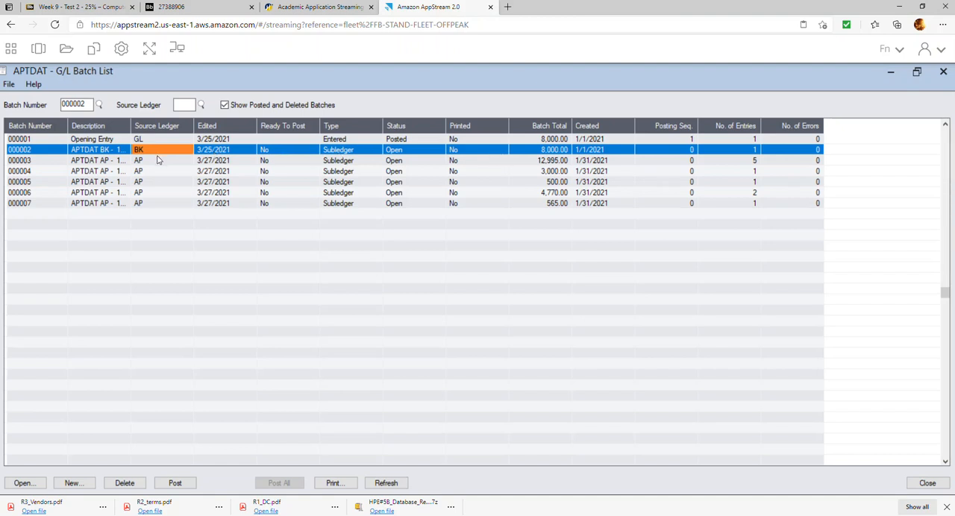
{"action": "left_click", "coordinate": [105, 161]}
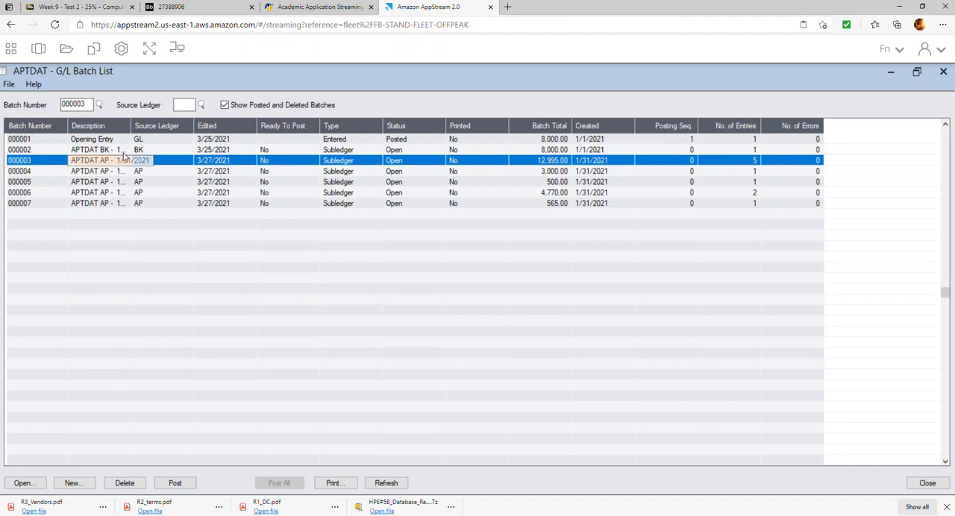
{"action": "left_click", "coordinate": [353, 177]}
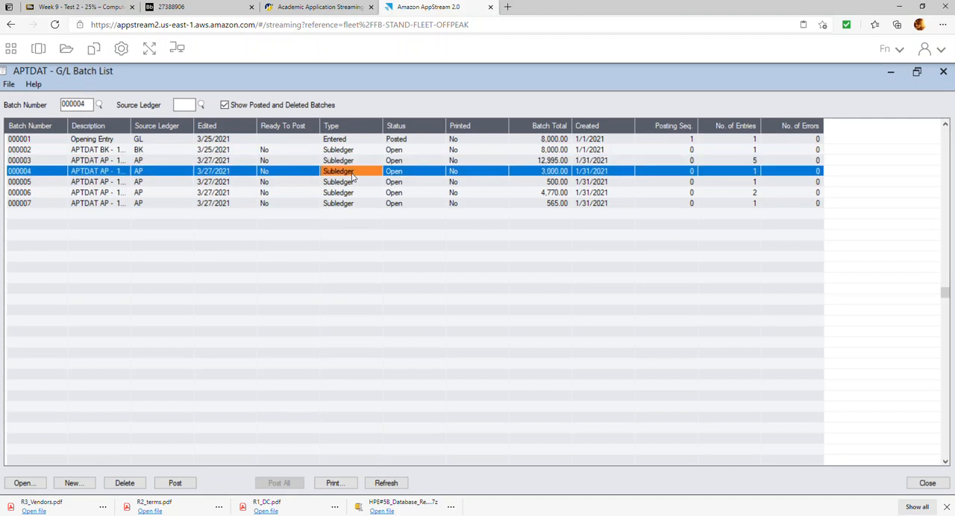
{"action": "left_click", "coordinate": [351, 187]}
{"action": "left_click", "coordinate": [353, 193]}
{"action": "left_click", "coordinate": [352, 205]}
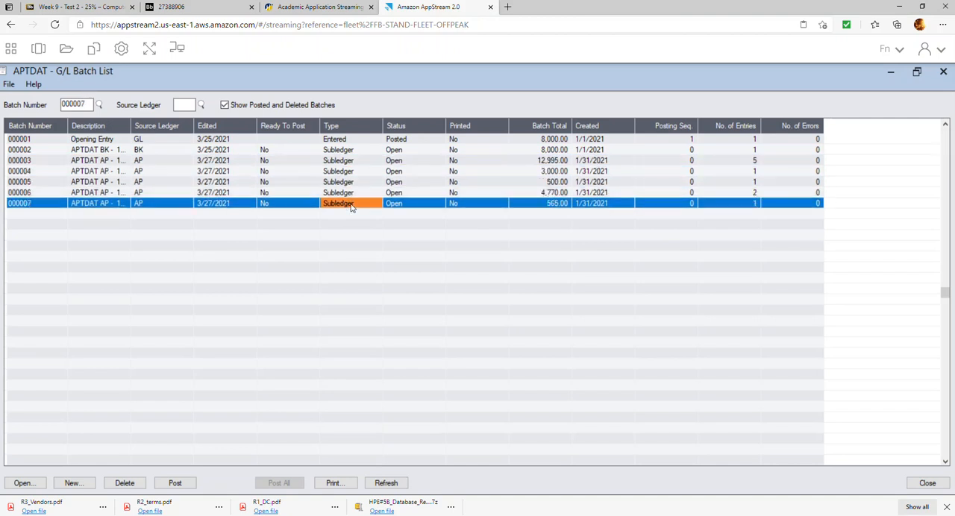
Delete the BK subledger batch 000002 from the General Ledger batch list.
{"action": "left_click", "coordinate": [338, 150]}
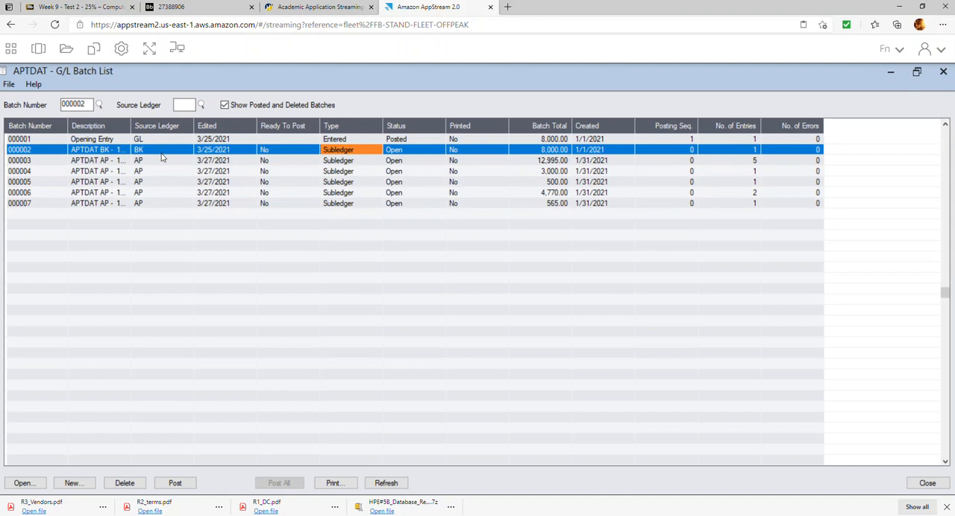
{"action": "left_click", "coordinate": [124, 484]}
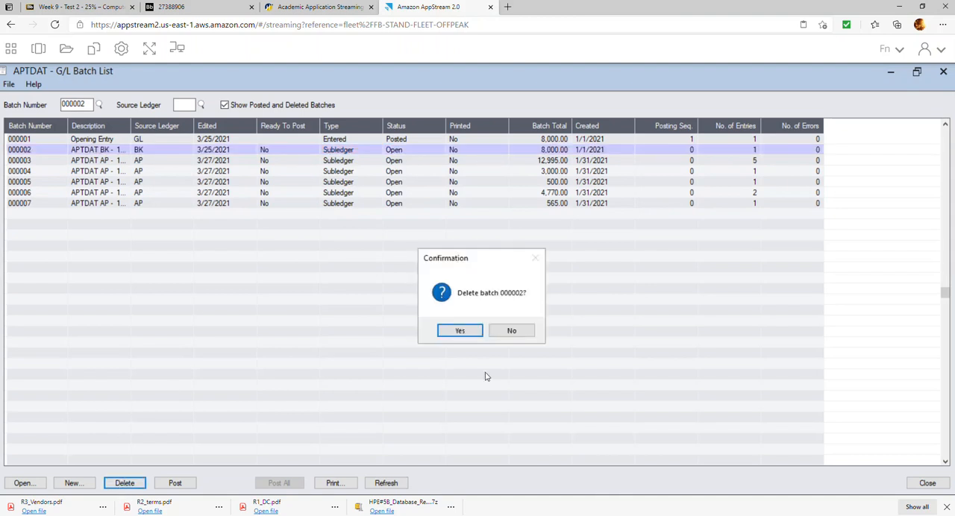
{"action": "left_click", "coordinate": [478, 333]}
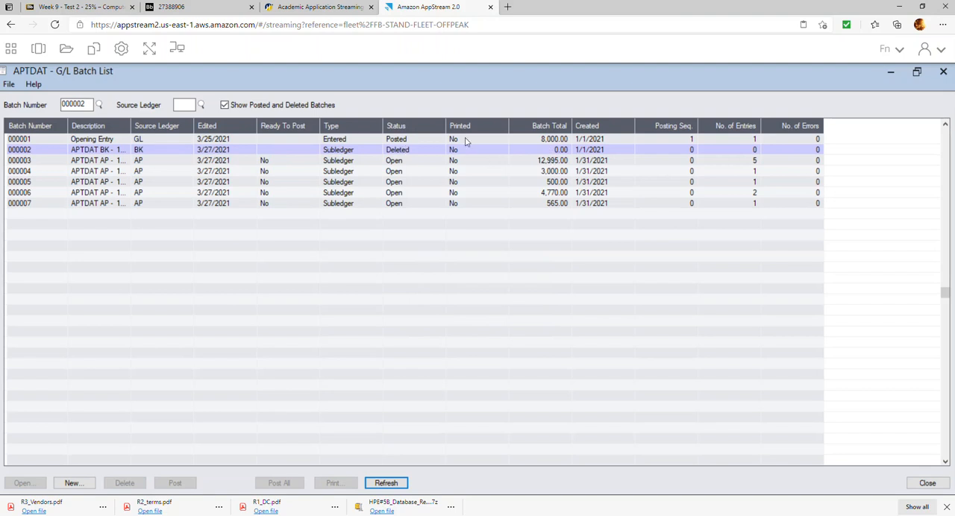
Mark the AP subledger batches 000003 through 000007 as ready to post.
{"action": "double_click", "coordinate": [285, 162]}
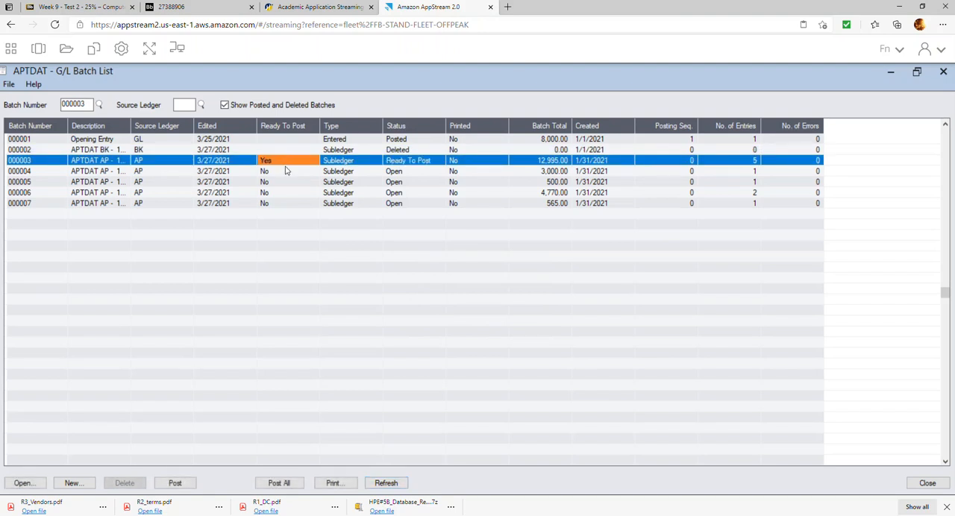
{"action": "double_click", "coordinate": [285, 172]}
{"action": "double_click", "coordinate": [284, 182]}
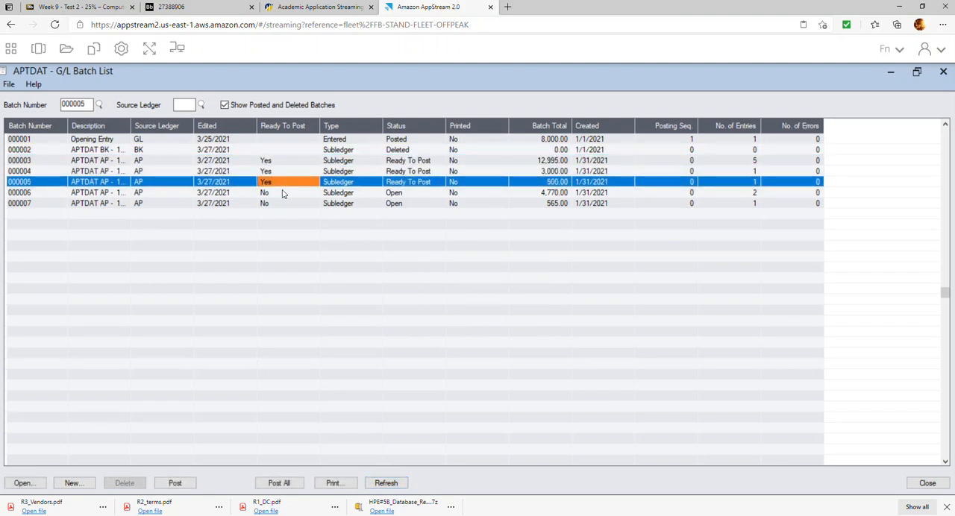
{"action": "double_click", "coordinate": [282, 192]}
{"action": "double_click", "coordinate": [281, 203]}
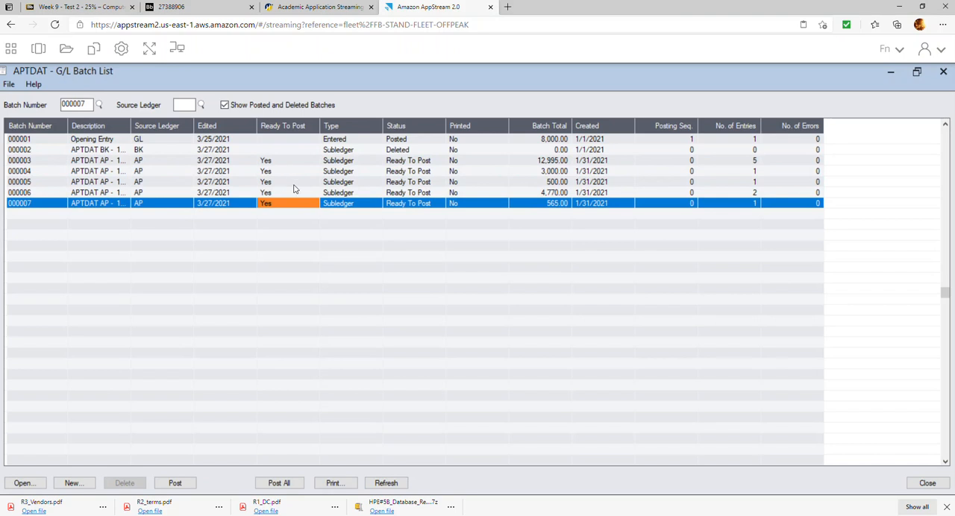
Post all the ready General Ledger batches, check their status, and close the batch list.
{"action": "left_click", "coordinate": [286, 488]}
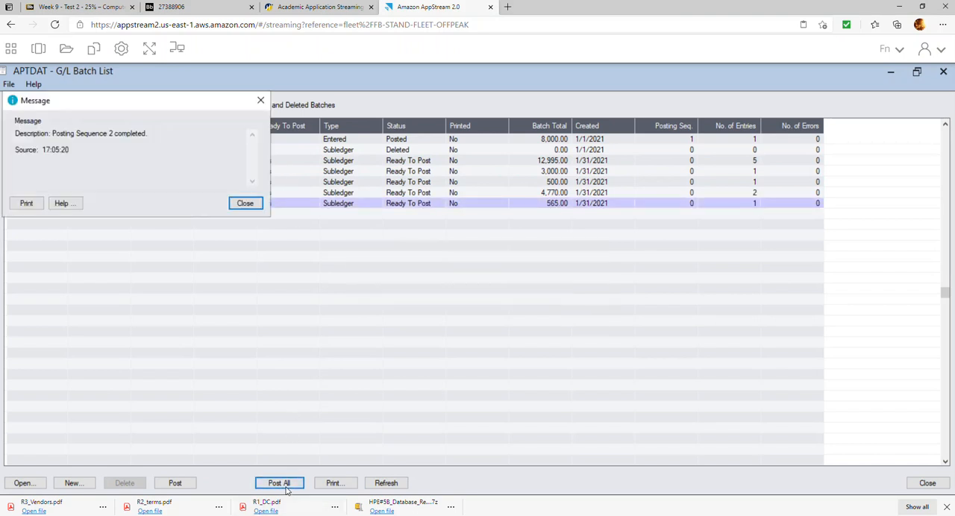
{"action": "left_click", "coordinate": [239, 204]}
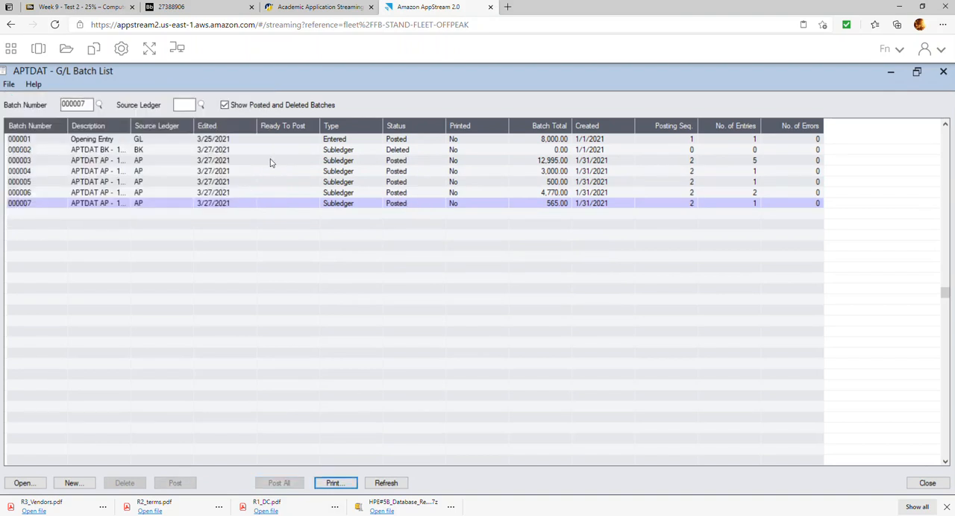
{"action": "left_click", "coordinate": [401, 152]}
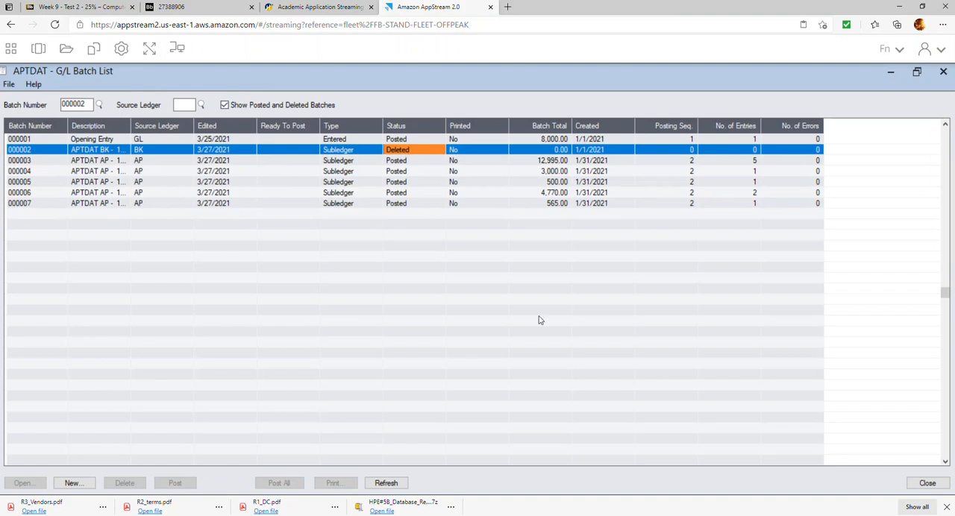
{"action": "left_click", "coordinate": [927, 482]}
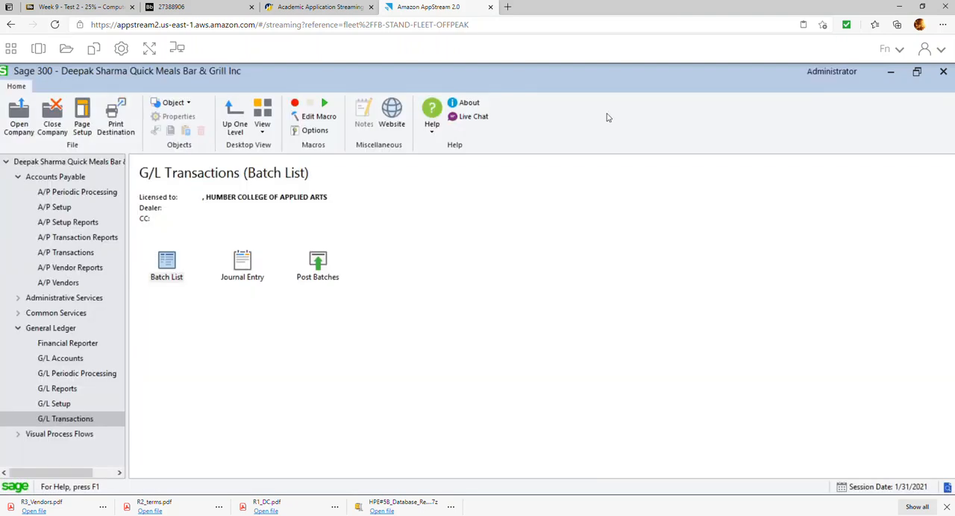
Read item 20 of the exercise document on the Report 8 trial balance, and return to Sage 300.
{"action": "left_click", "coordinate": [198, 9]}
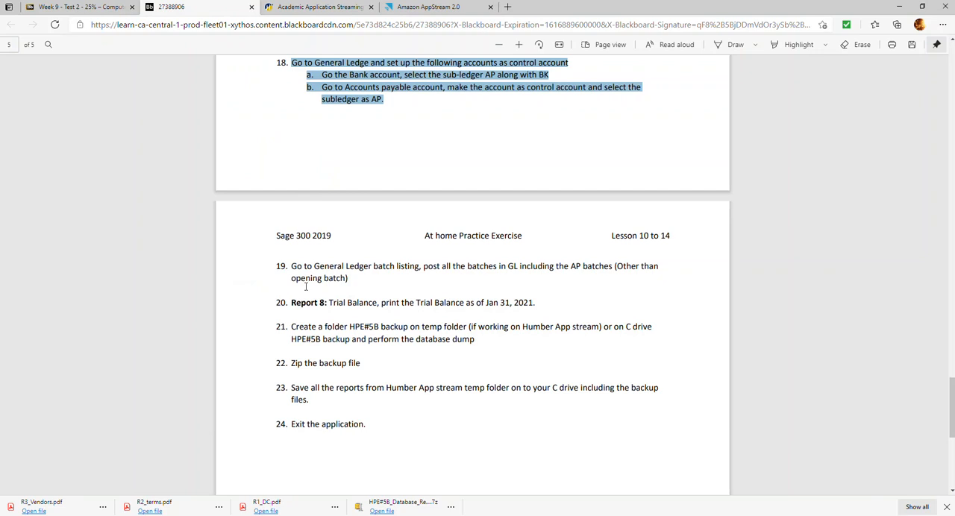
{"action": "left_click_drag", "start_coordinate": [289, 305], "coordinate": [548, 306]}
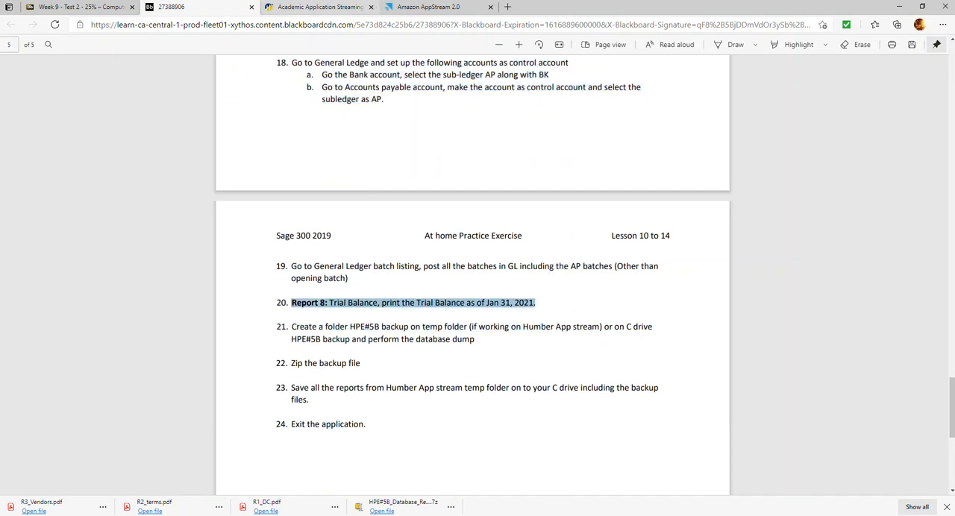
{"action": "left_click", "coordinate": [408, 9]}
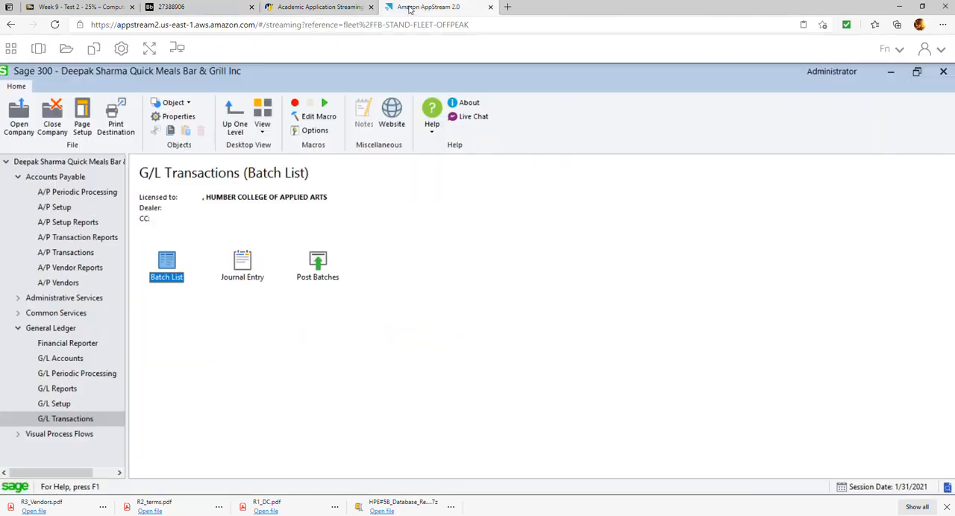
Generate the General Ledger Trial Balance report with balances as of year/period 2021 - 01.
{"action": "left_click", "coordinate": [59, 390]}
{"action": "left_click", "coordinate": [246, 267]}
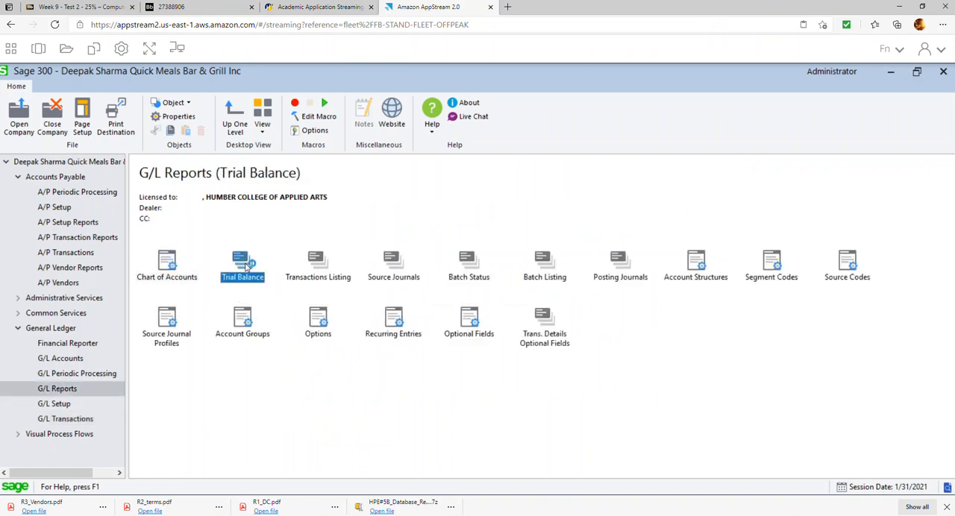
{"action": "left_click", "coordinate": [349, 450]}
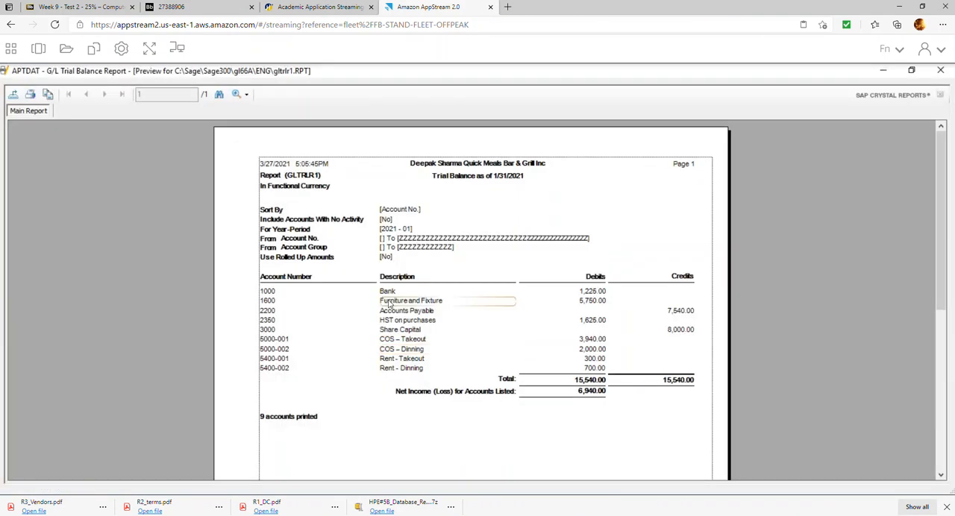
Export the trial balance as the PDF R8_TB to the HPE#5B Repors folder, and close the preview and report form.
{"action": "left_click", "coordinate": [13, 95]}
{"action": "left_click", "coordinate": [578, 251]}
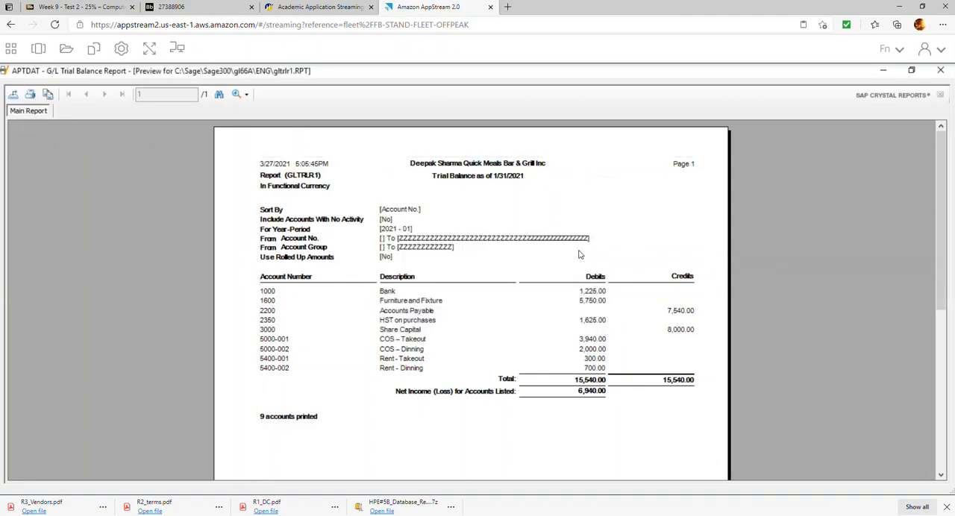
{"action": "left_click", "coordinate": [117, 187]}
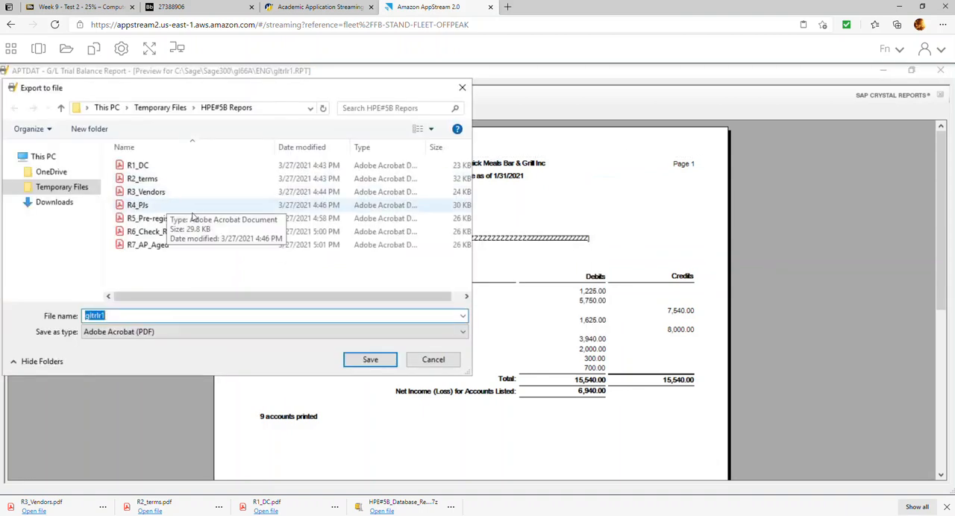
{"action": "type", "text": "R"}
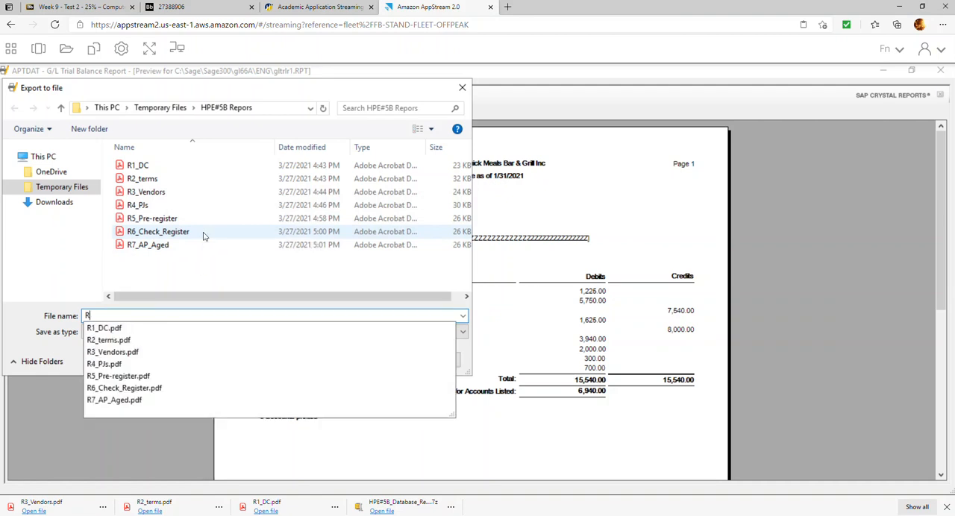
{"action": "type", "text": "8_TB"}
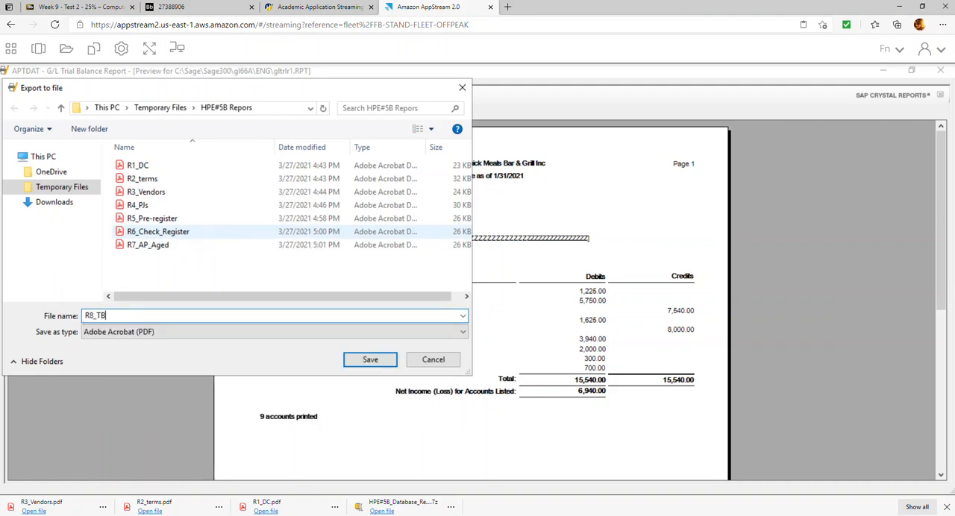
{"action": "key", "text": "Return"}
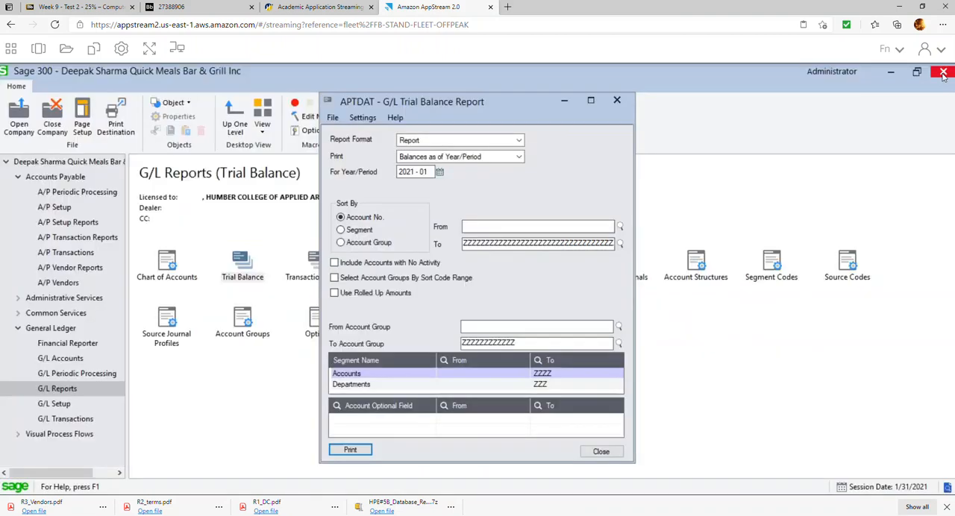
{"action": "left_click", "coordinate": [940, 70]}
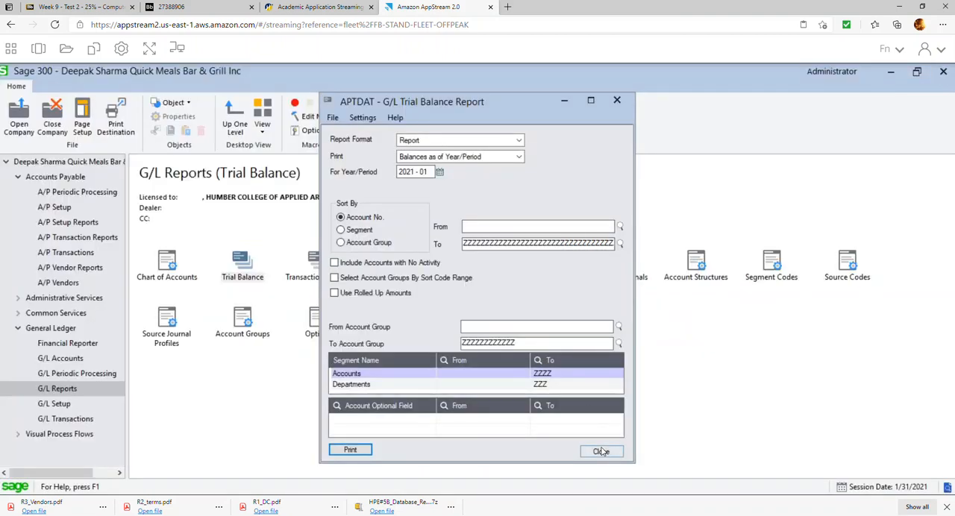
{"action": "left_click", "coordinate": [601, 452]}
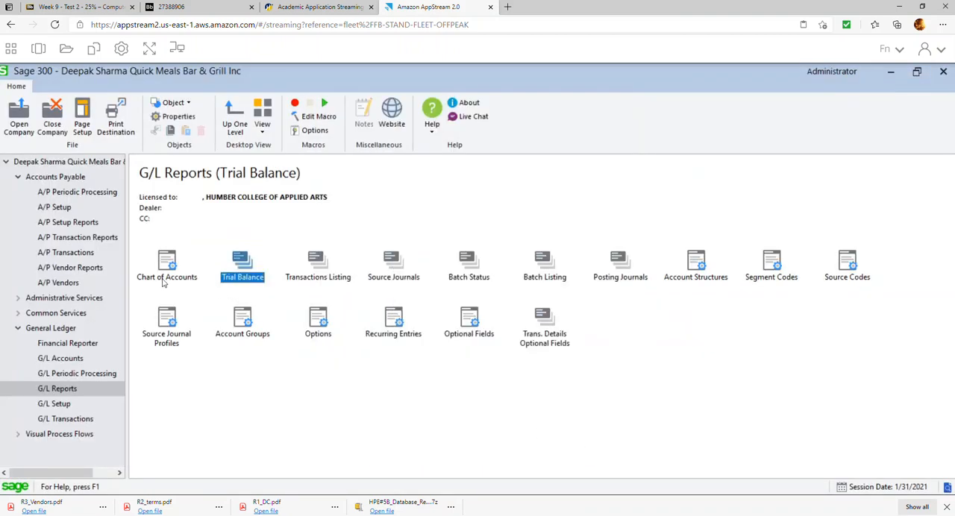
Read item 21 of the exercise document on the database backup, and copy the folder name "HPE#5B backup".
{"action": "left_click", "coordinate": [172, 7]}
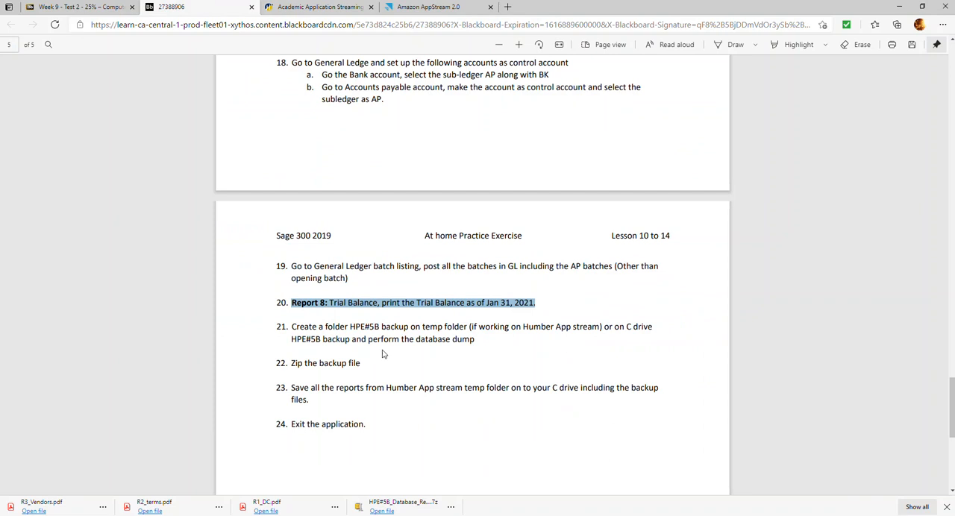
{"action": "left_click_drag", "start_coordinate": [292, 332], "coordinate": [468, 331]}
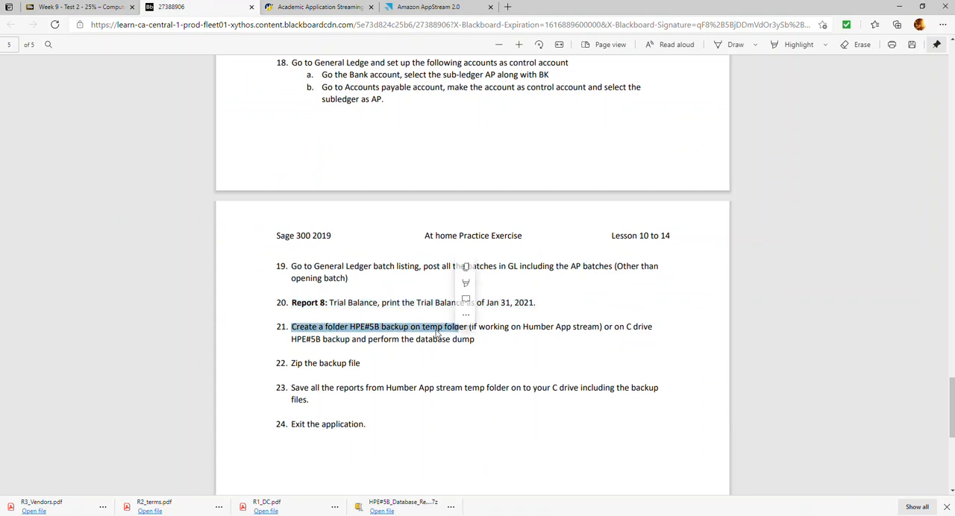
{"action": "left_click", "coordinate": [359, 328]}
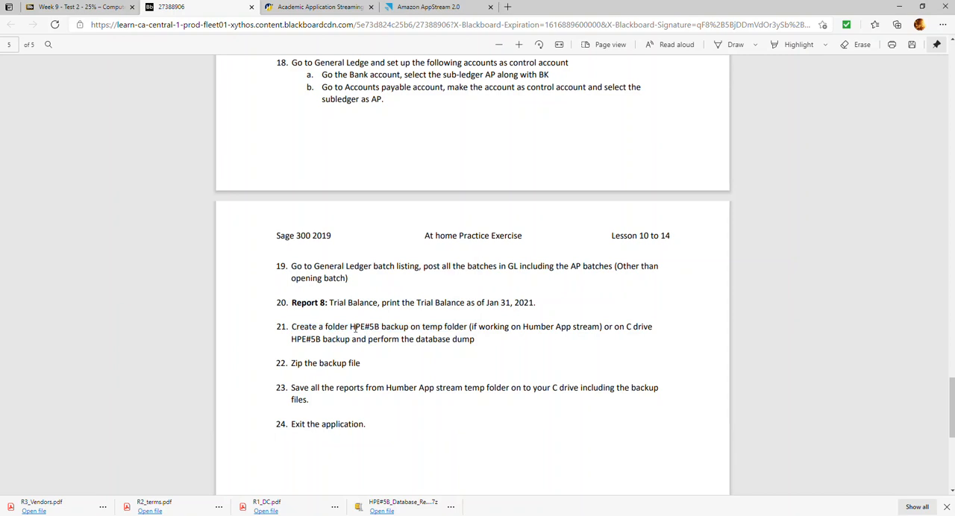
{"action": "left_click_drag", "start_coordinate": [351, 329], "coordinate": [409, 328]}
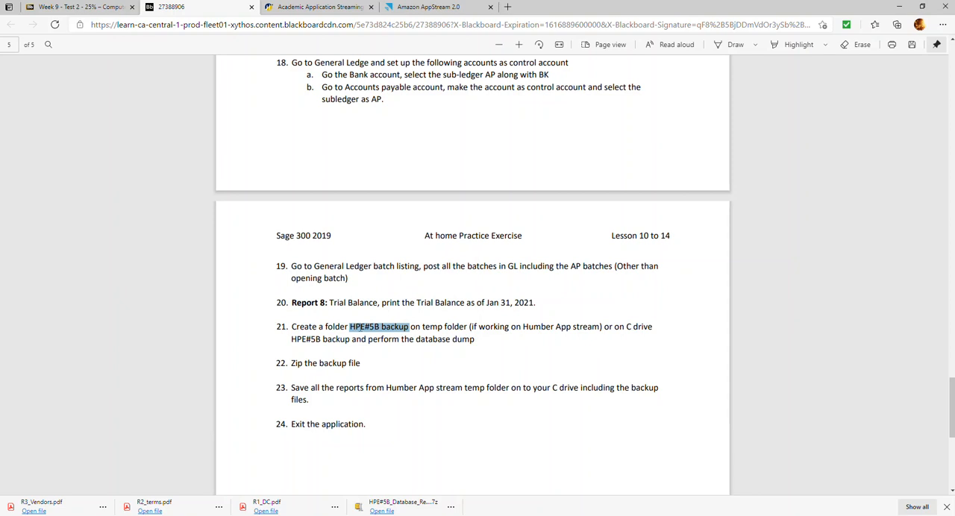
{"action": "right_click", "coordinate": [378, 336]}
{"action": "left_click", "coordinate": [385, 181]}
Switch to the AppStream session and create a folder named HPE#5B_Backup in Temporary Files.
{"action": "left_click", "coordinate": [409, 7]}
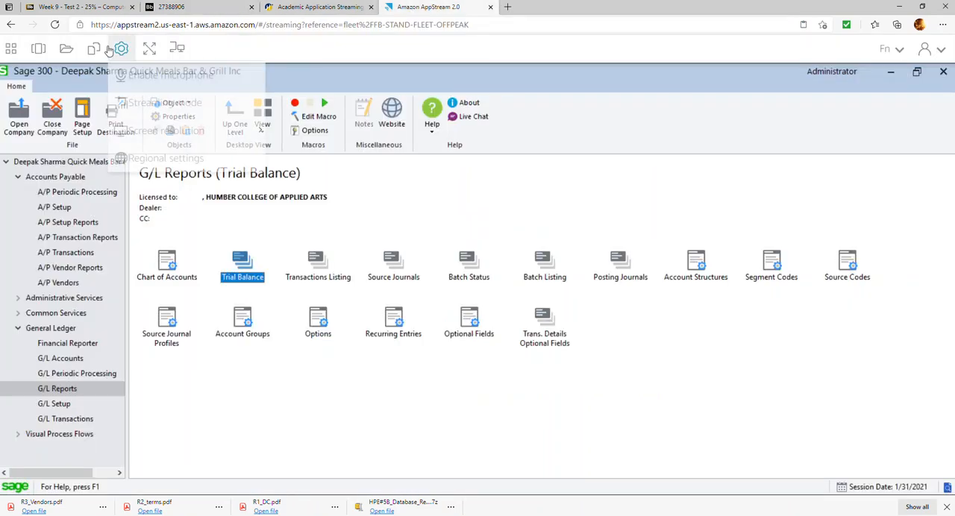
{"action": "left_click", "coordinate": [66, 47]}
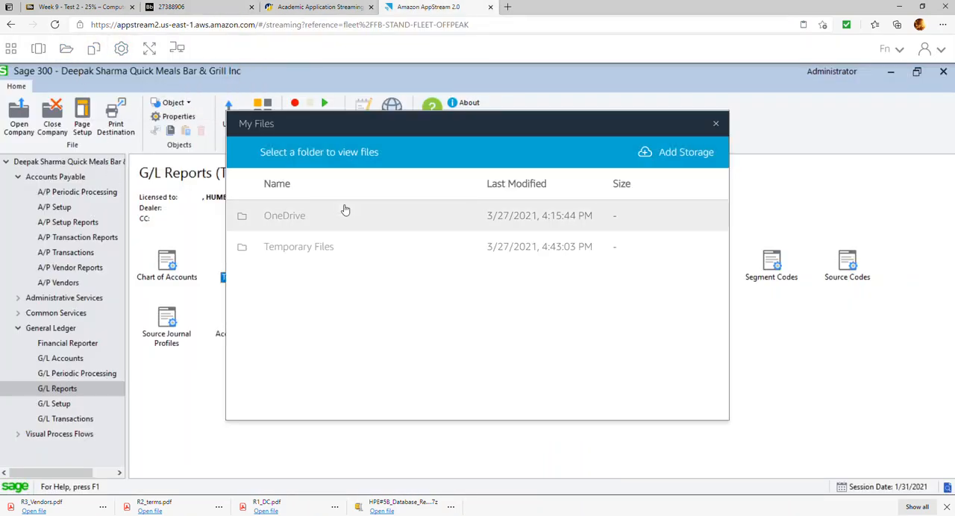
{"action": "left_click", "coordinate": [324, 247]}
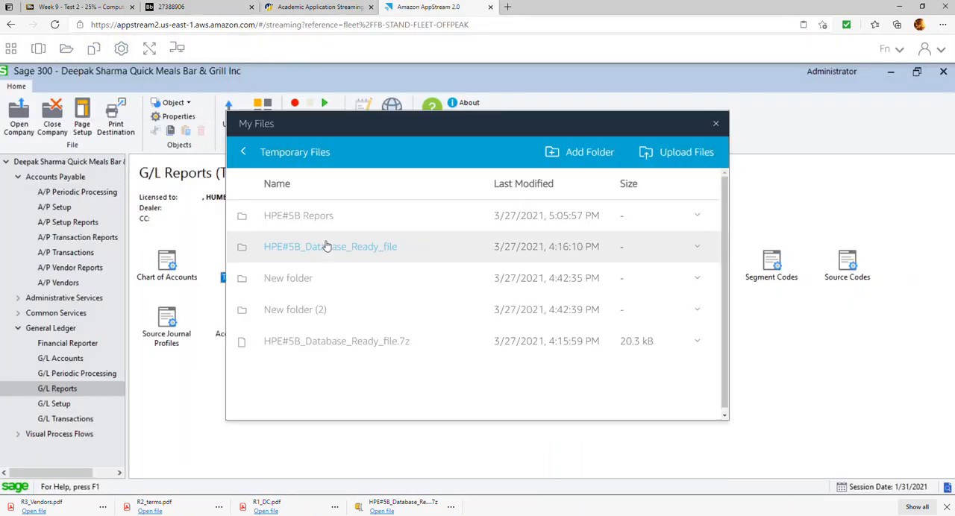
{"action": "left_click", "coordinate": [589, 153]}
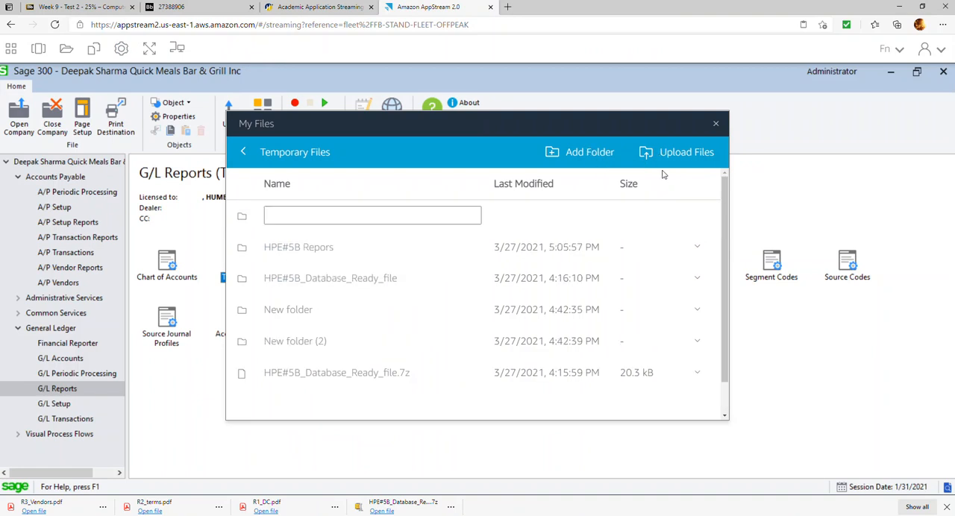
{"action": "left_click", "coordinate": [437, 216]}
{"action": "type", "text": "HPE#5B_Backup"}
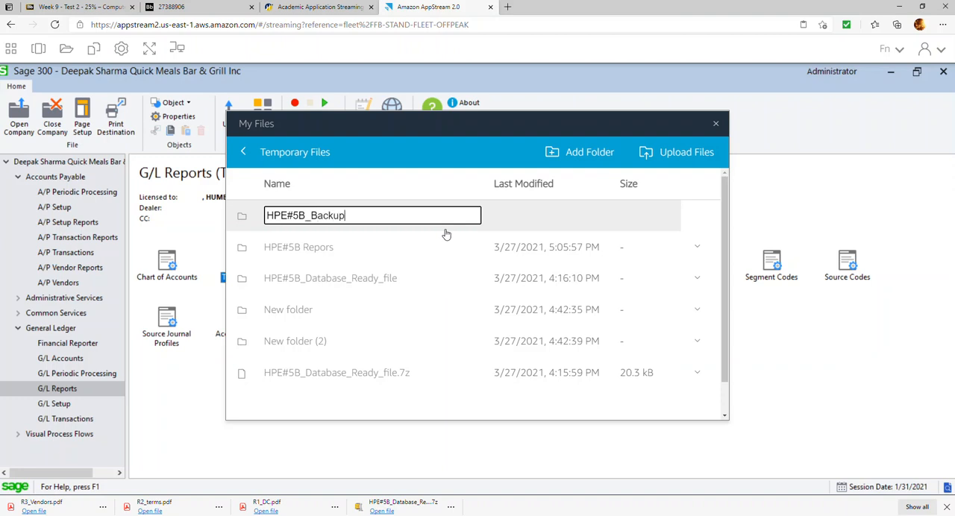
{"action": "key", "text": "Return"}
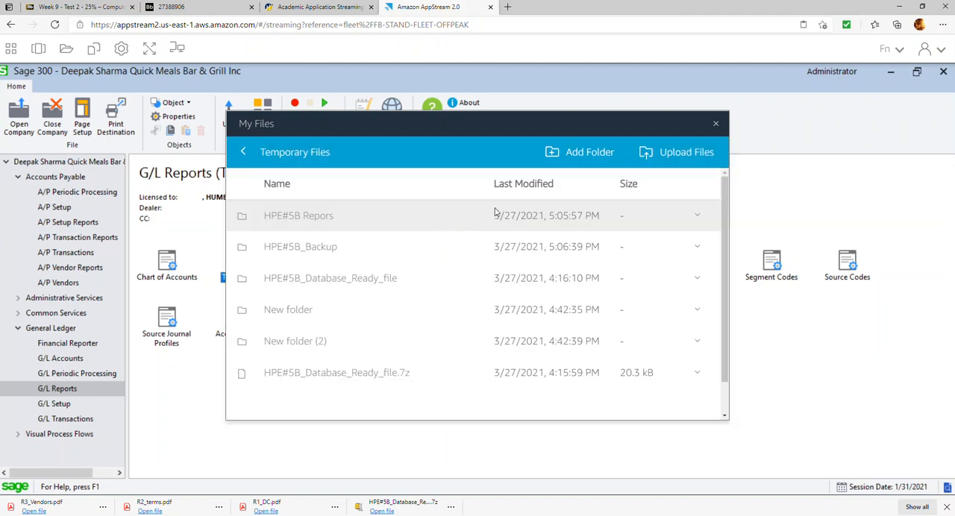
{"action": "left_click", "coordinate": [716, 124]}
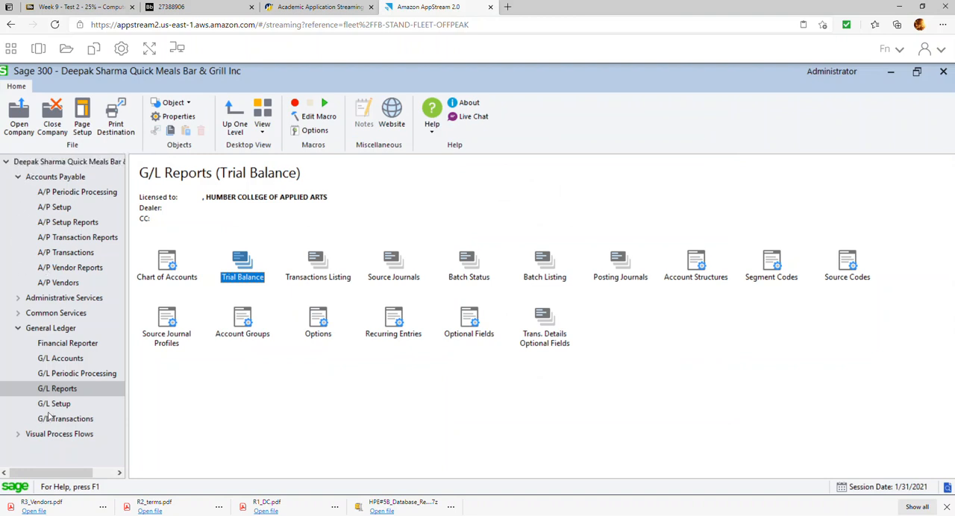
Run a Database Dump of the APTDAT company database into the HPE#5B_Backup folder under Temporary Files.
{"action": "left_click", "coordinate": [84, 299]}
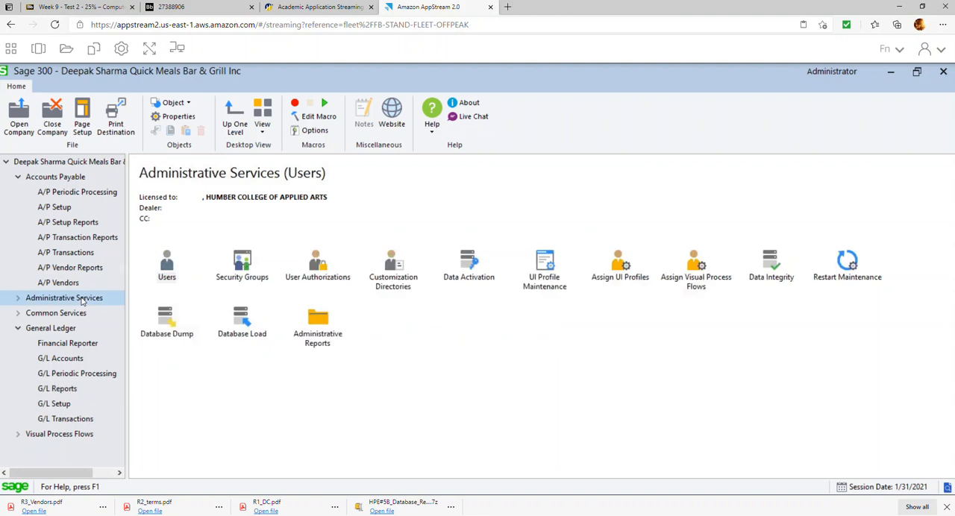
{"action": "double_click", "coordinate": [175, 319]}
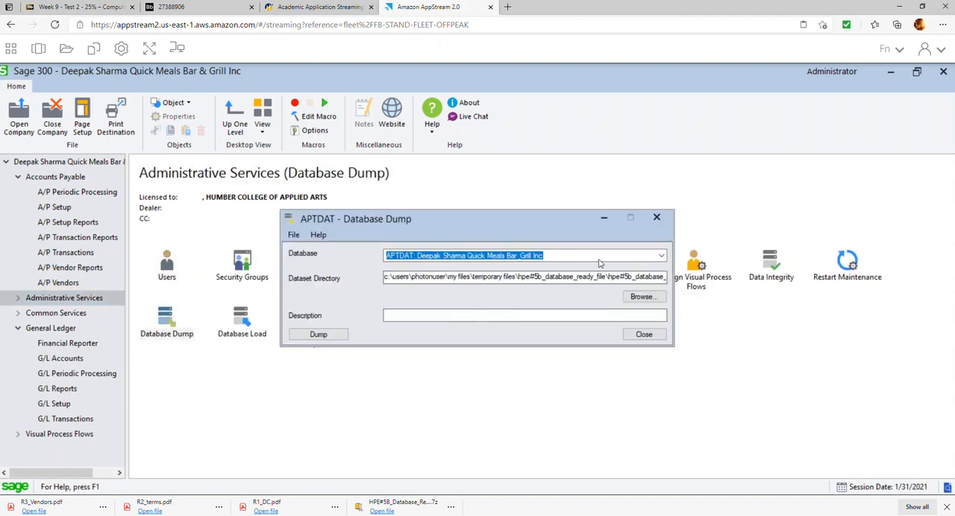
{"action": "left_click", "coordinate": [640, 297]}
{"action": "left_click", "coordinate": [405, 271]}
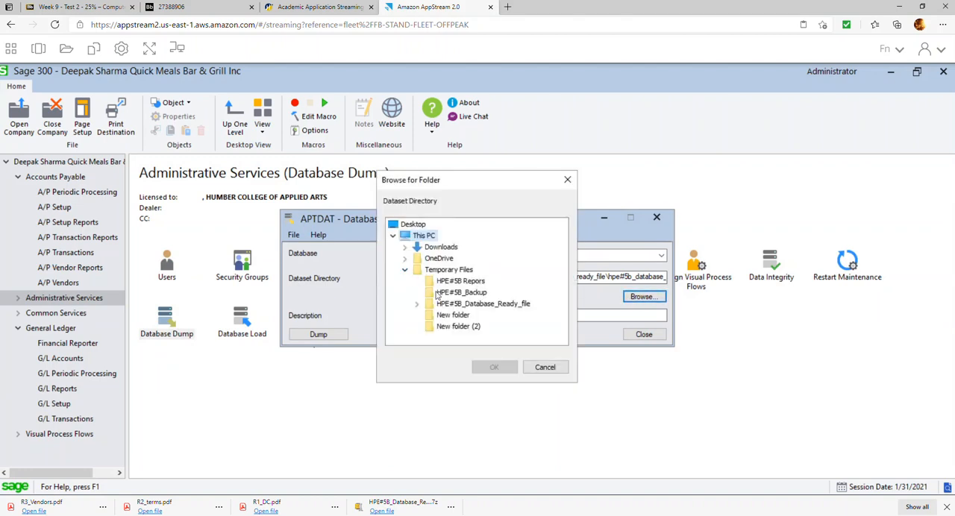
{"action": "left_click", "coordinate": [463, 292]}
{"action": "left_click", "coordinate": [493, 367]}
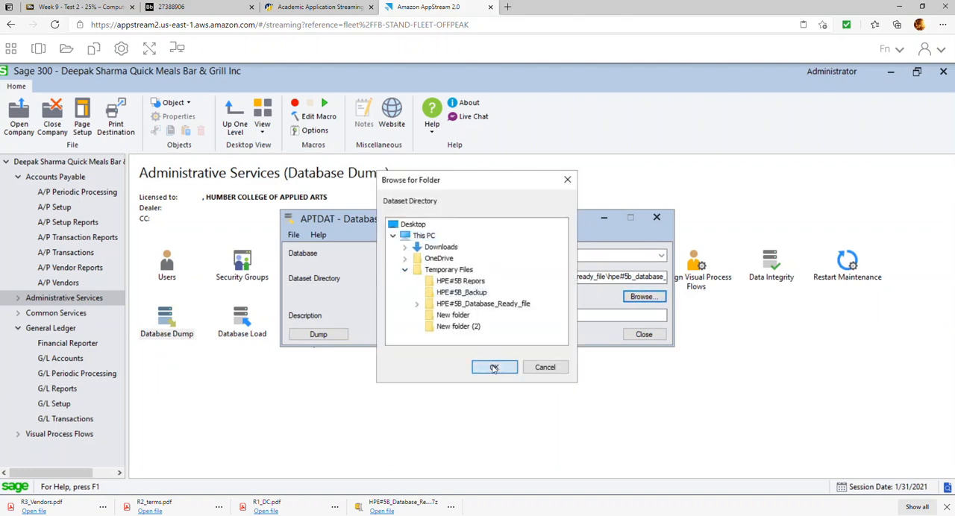
{"action": "left_click", "coordinate": [326, 339]}
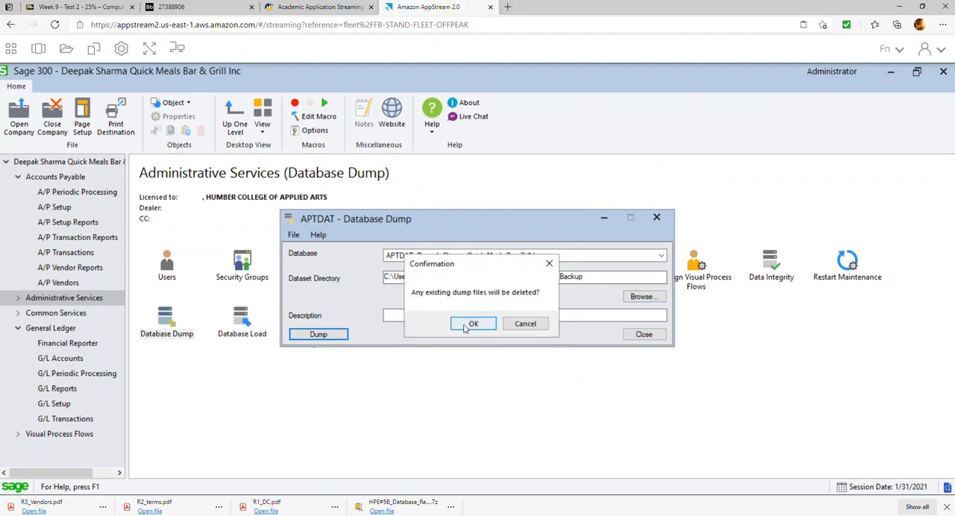
{"action": "left_click", "coordinate": [469, 325]}
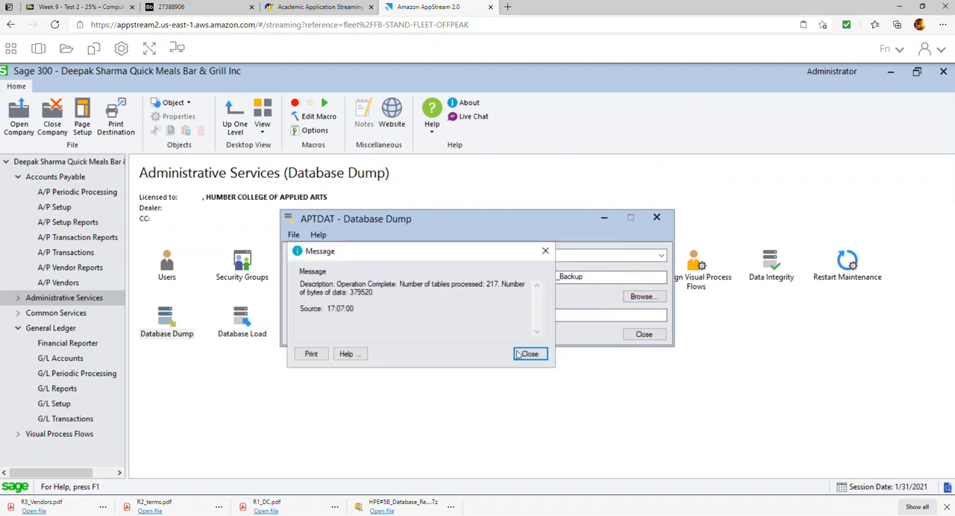
{"action": "left_click", "coordinate": [528, 354]}
Dump the APTSYS system database into the same HPE#5B_Backup folder, and close the Database Dump form.
{"action": "left_click", "coordinate": [657, 256]}
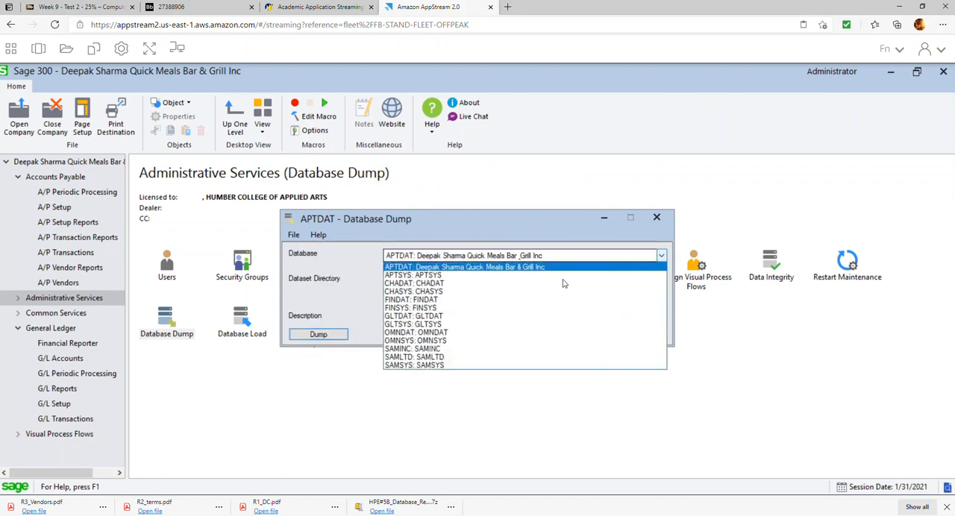
{"action": "left_click", "coordinate": [455, 276]}
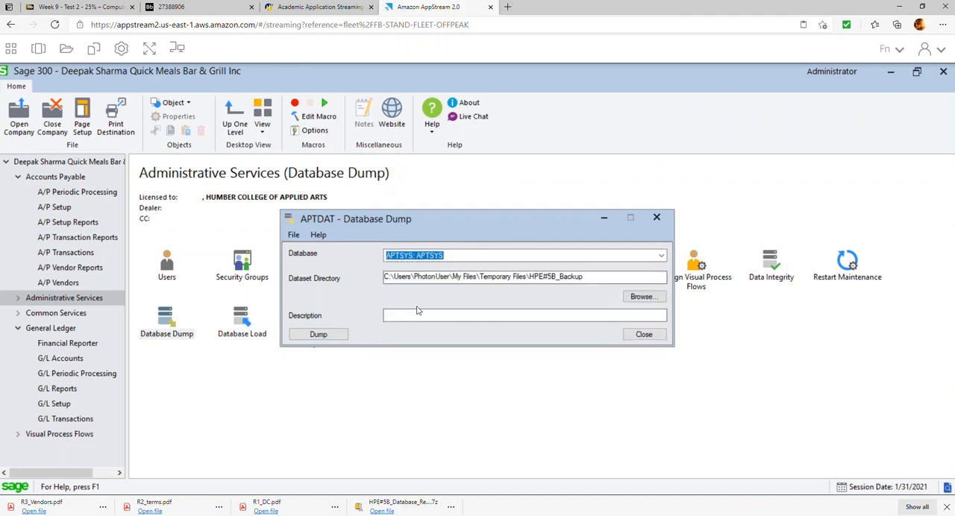
{"action": "left_click", "coordinate": [320, 335]}
{"action": "left_click", "coordinate": [466, 325]}
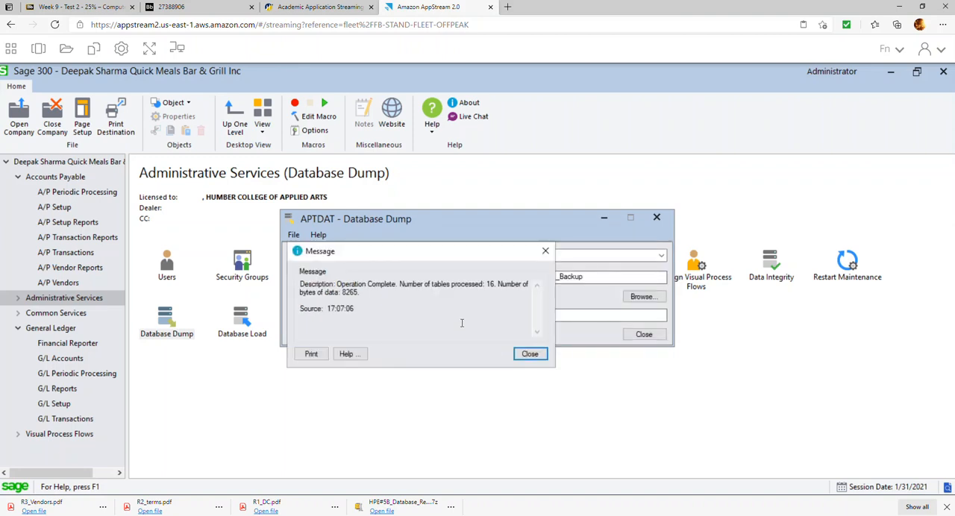
{"action": "left_click", "coordinate": [529, 354]}
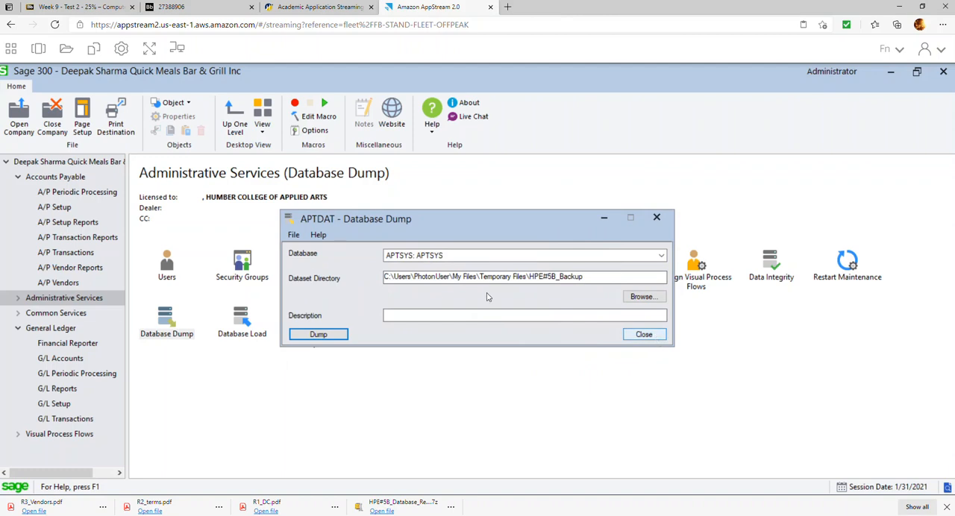
{"action": "left_click", "coordinate": [642, 334]}
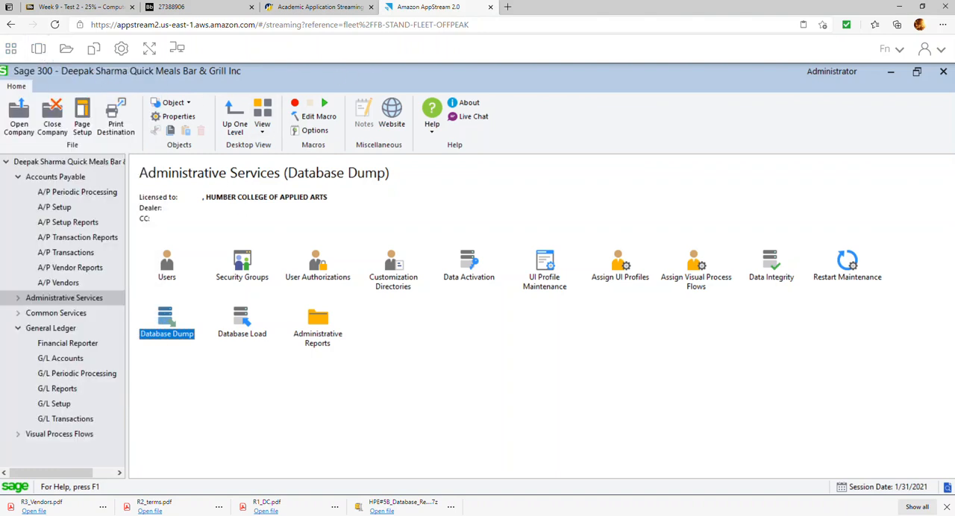
Restore the Sage 300 window to a smaller size and move it aside to uncover the tools launcher.
{"action": "left_click", "coordinate": [5, 72]}
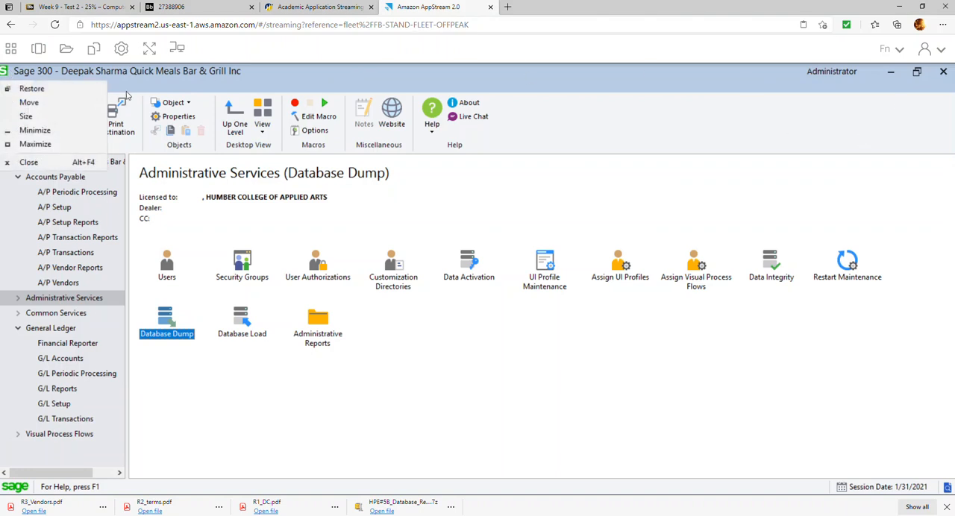
{"action": "double_click", "coordinate": [136, 73]}
{"action": "left_click_drag", "start_coordinate": [137, 73], "coordinate": [189, 79]}
{"action": "double_click", "coordinate": [450, 79]}
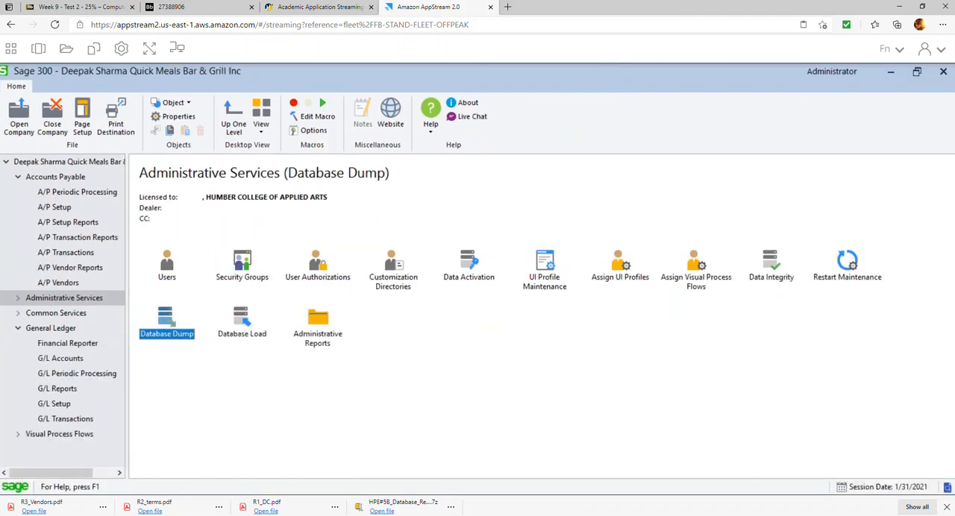
{"action": "left_click", "coordinate": [918, 73]}
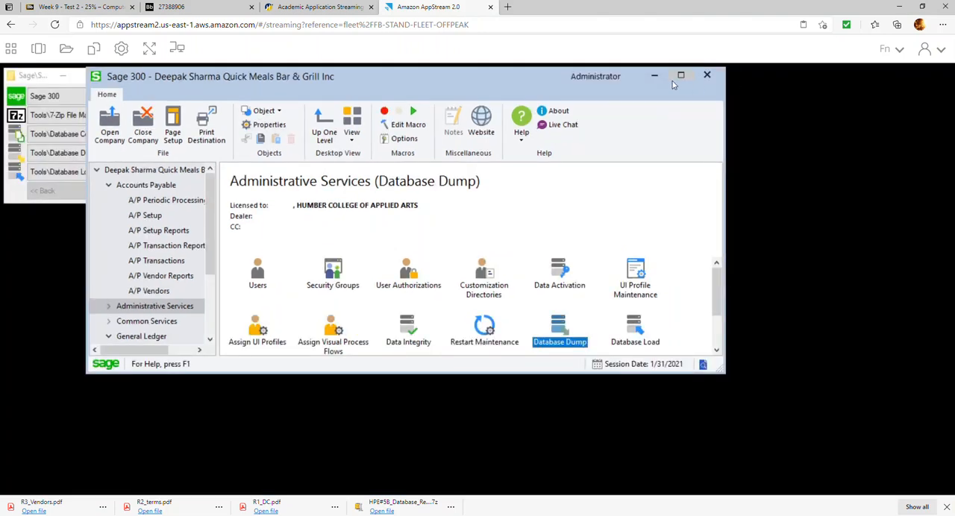
{"action": "left_click_drag", "start_coordinate": [451, 81], "coordinate": [588, 97]}
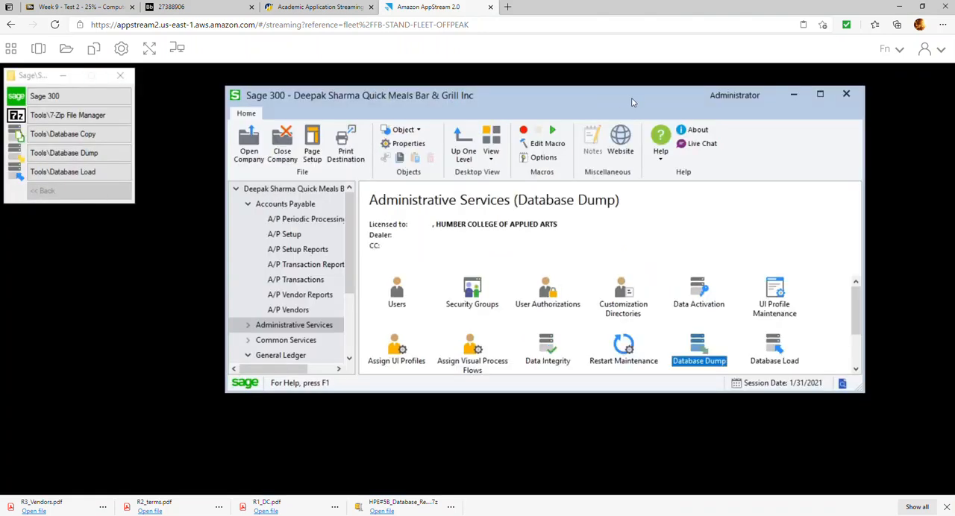
Compress the HPE#5B_Backup folder in Temporary Files into HPE#5B_Backup.7z with 7-Zip File Manager, and close the file manager.
{"action": "left_click", "coordinate": [70, 116]}
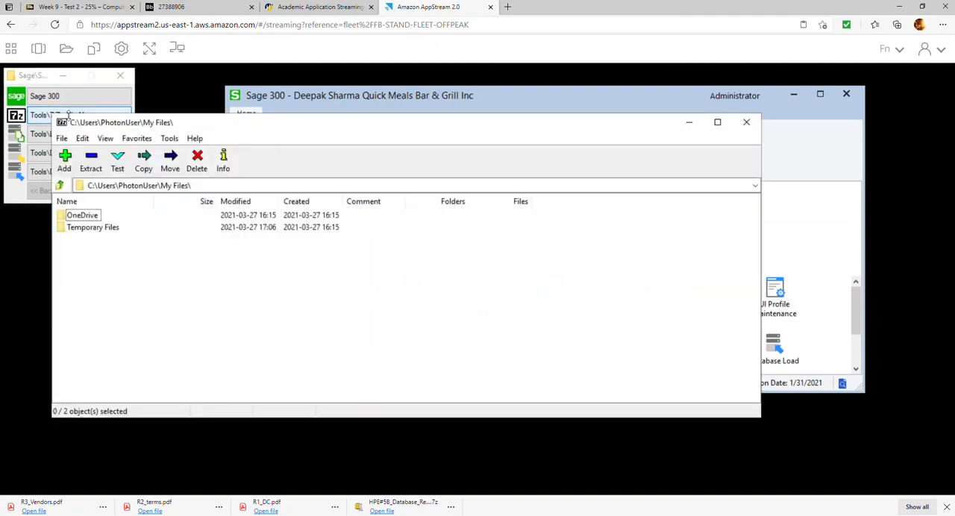
{"action": "double_click", "coordinate": [80, 230]}
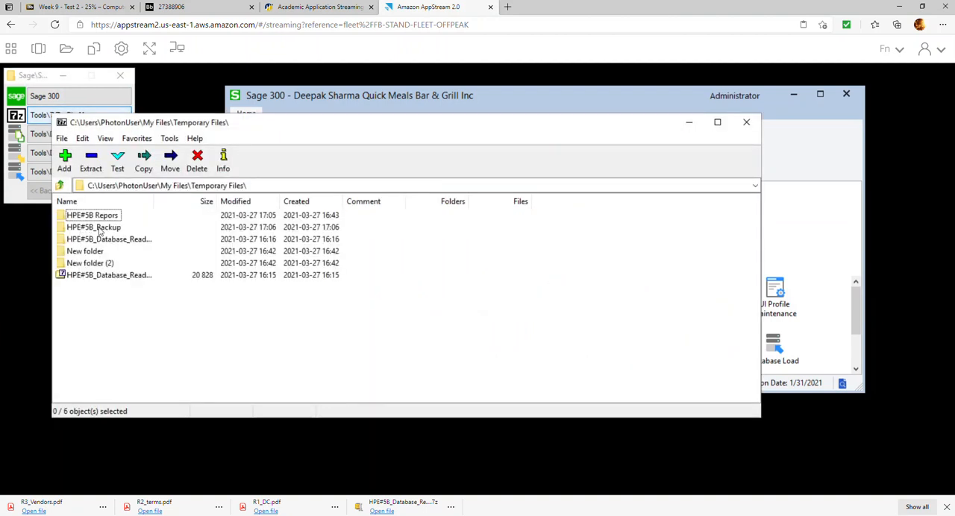
{"action": "left_click", "coordinate": [91, 229]}
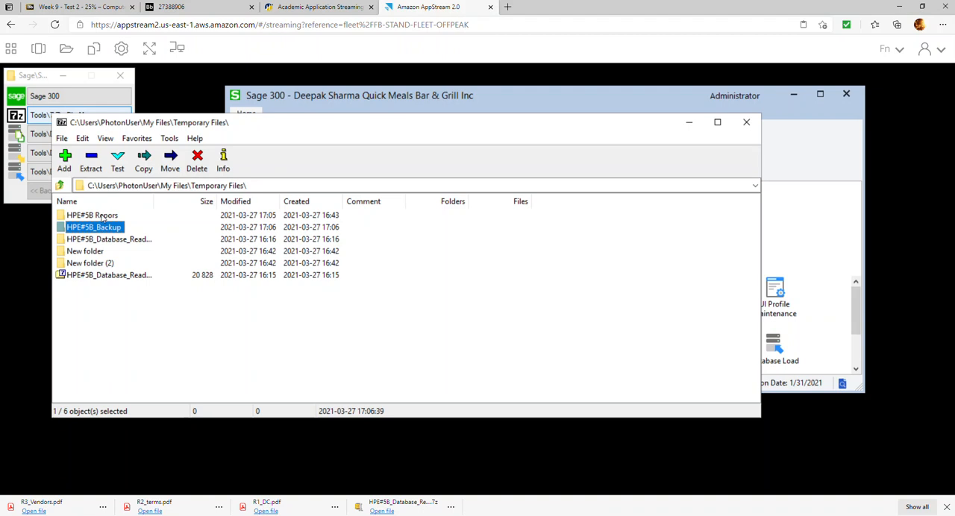
{"action": "left_click", "coordinate": [66, 164]}
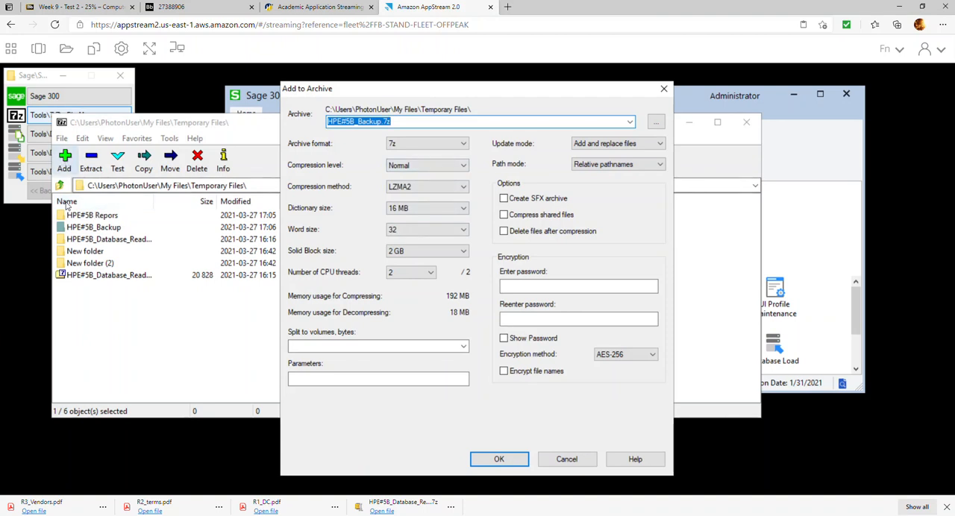
{"action": "left_click", "coordinate": [501, 460]}
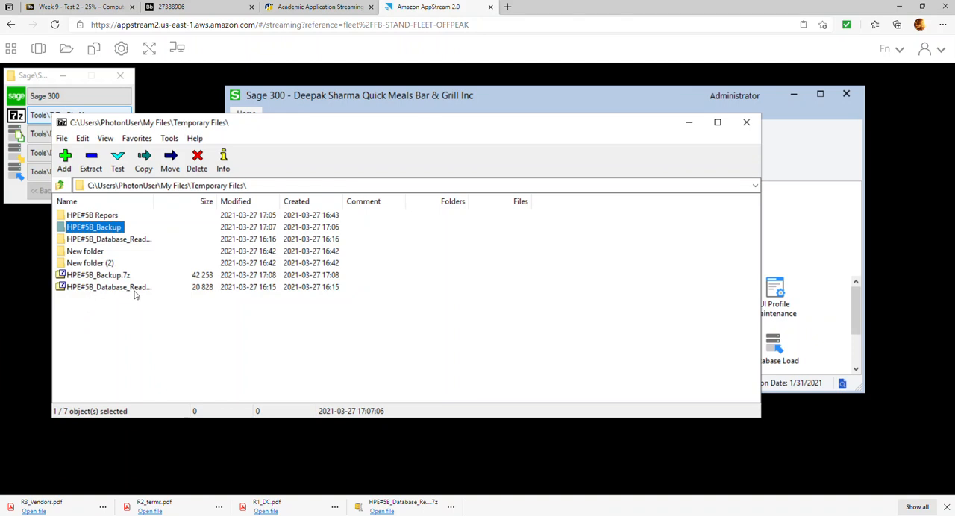
{"action": "left_click", "coordinate": [116, 278]}
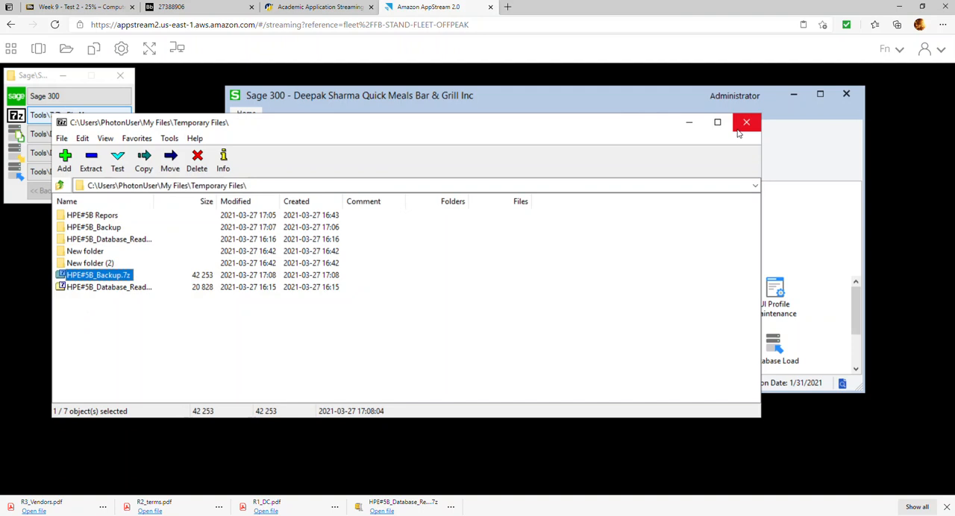
{"action": "left_click", "coordinate": [826, 113]}
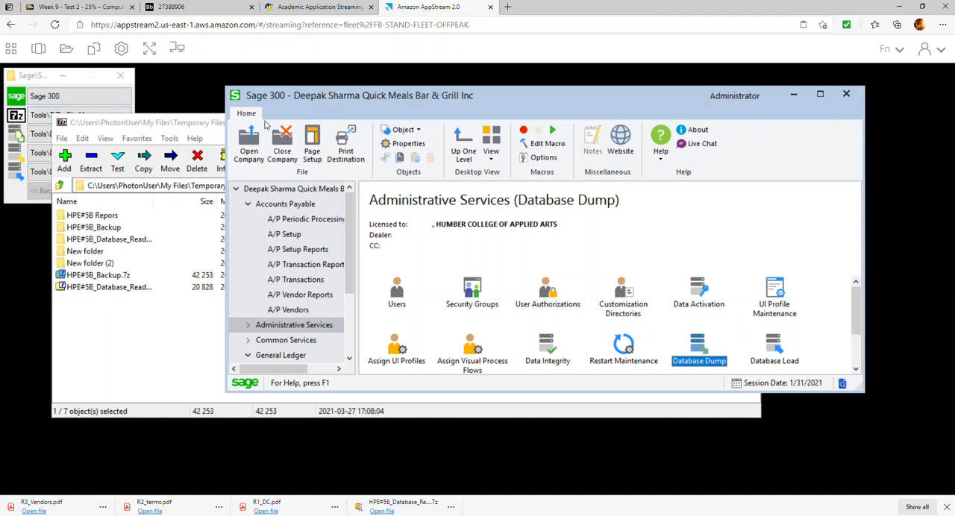
{"action": "left_click", "coordinate": [213, 128]}
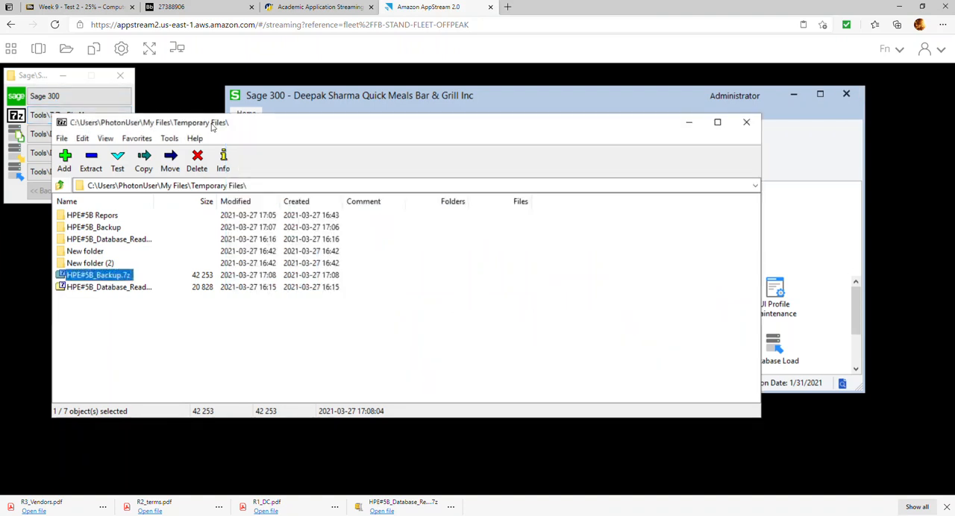
{"action": "left_click", "coordinate": [746, 121]}
Download R4_PJs.pdf from the HPE#5B Repors folder in Temporary Files to the local computer.
{"action": "left_click", "coordinate": [69, 52]}
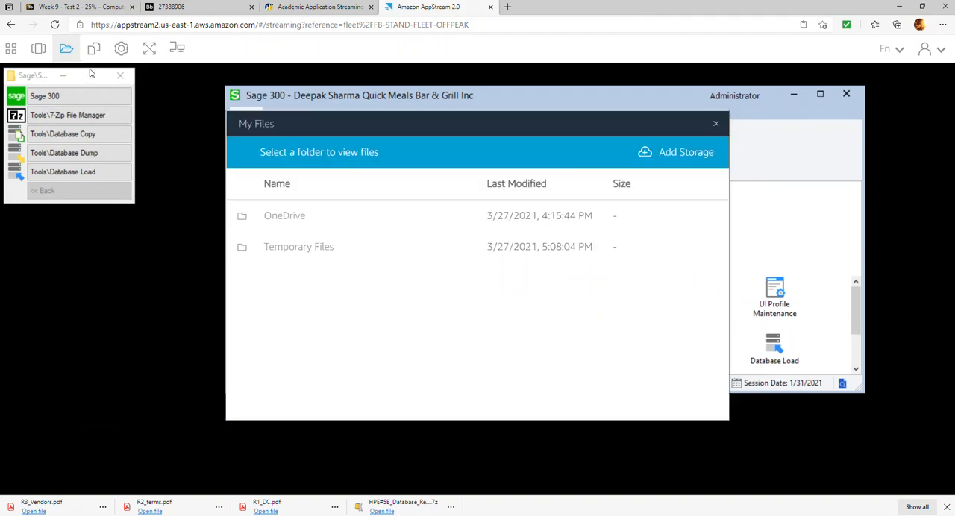
{"action": "left_click", "coordinate": [332, 256]}
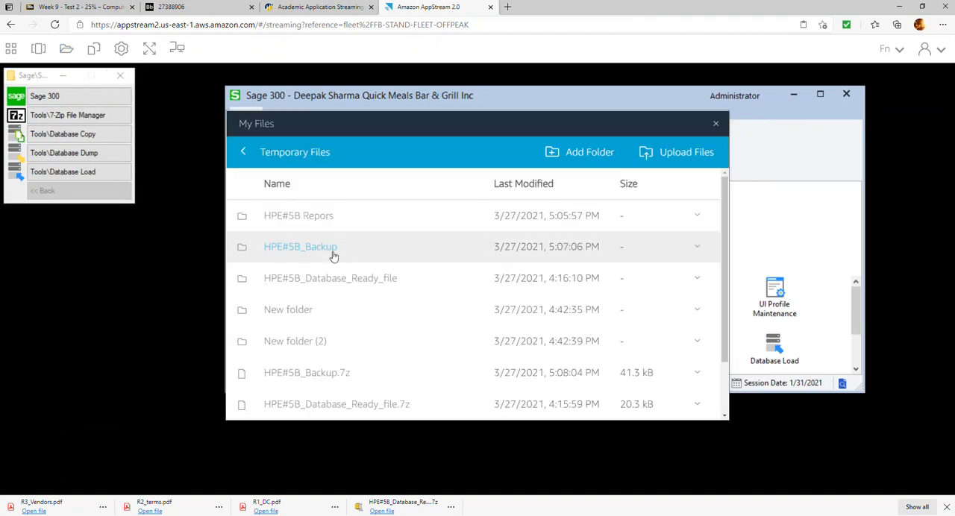
{"action": "scroll", "coordinate": [335, 368], "scroll_direction": "down", "scroll_amount": 2}
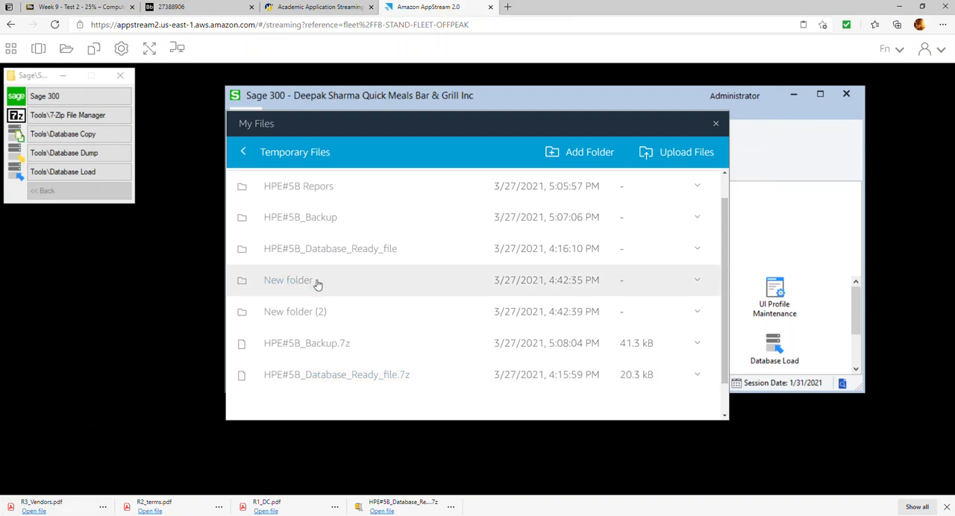
{"action": "left_click", "coordinate": [317, 187]}
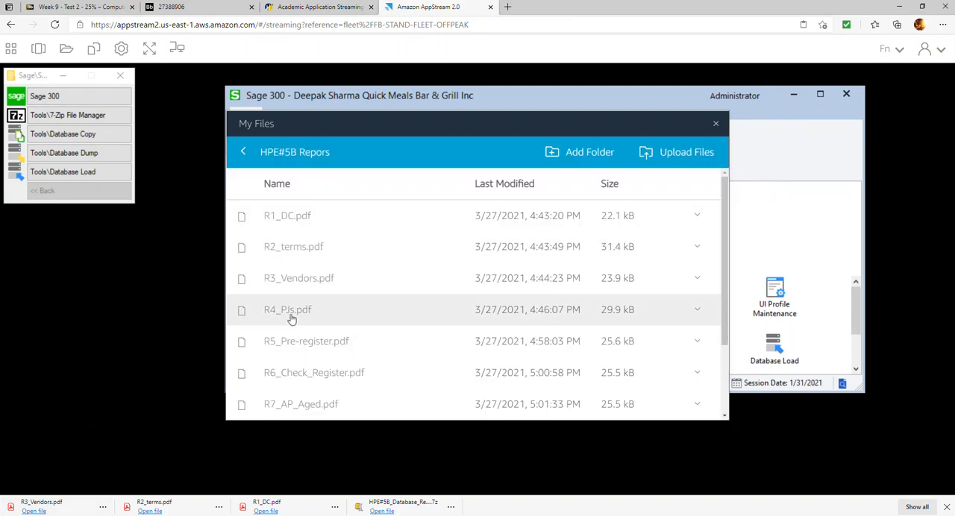
{"action": "left_click", "coordinate": [287, 311]}
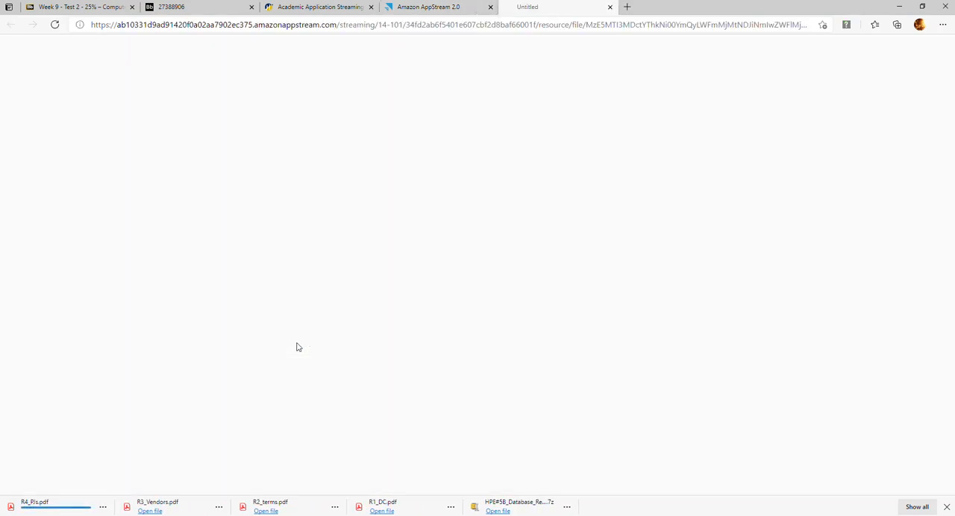
Download R5_Pre-register.pdf, R6_Check_Register.pdf, R7_AP_Aged.pdf and R8_TB.pdf from the HPE#5B Repors folder to the local computer.
{"action": "left_click", "coordinate": [296, 344]}
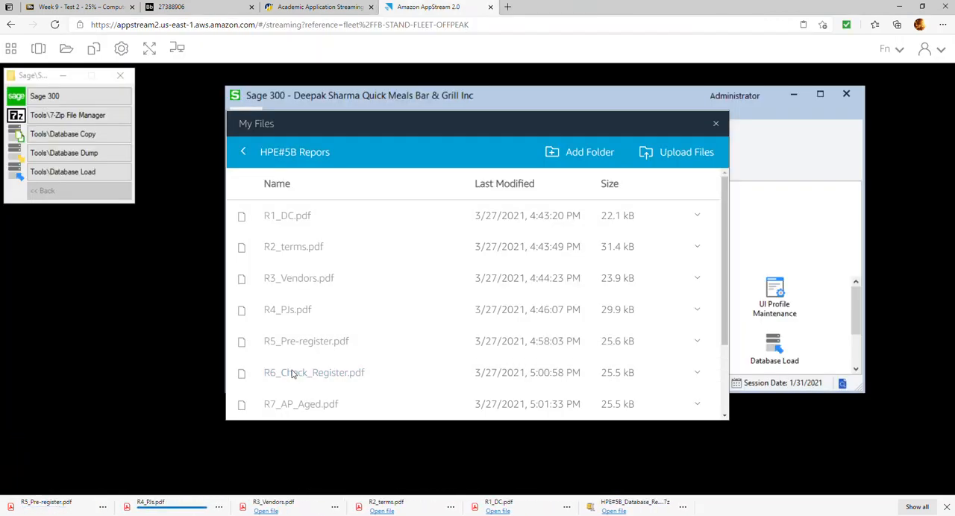
{"action": "left_click", "coordinate": [294, 375]}
{"action": "scroll", "coordinate": [300, 392], "scroll_direction": "down", "scroll_amount": 2}
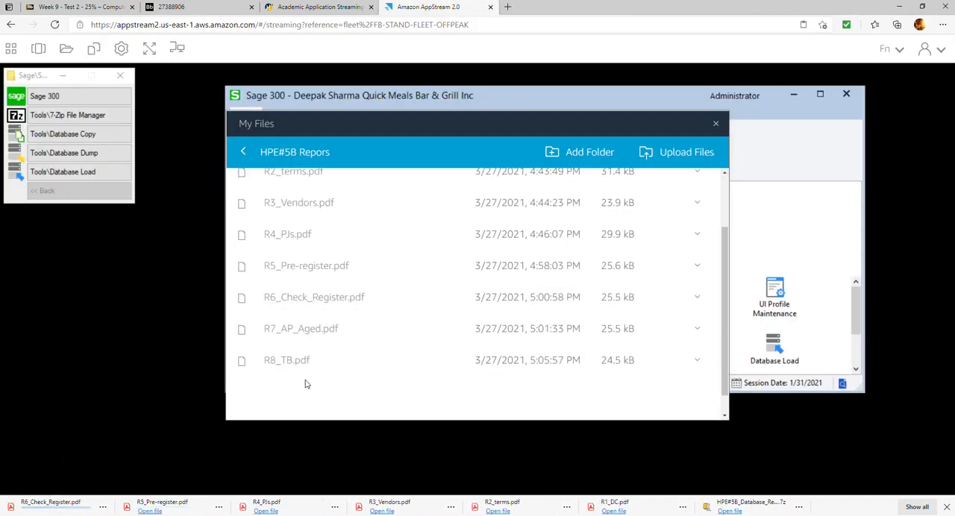
{"action": "left_click", "coordinate": [295, 338]}
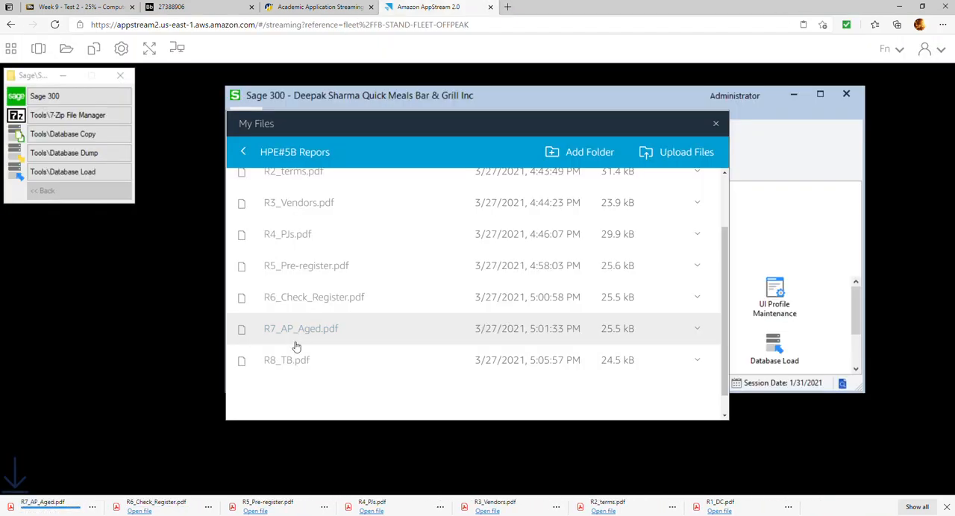
{"action": "left_click", "coordinate": [296, 364]}
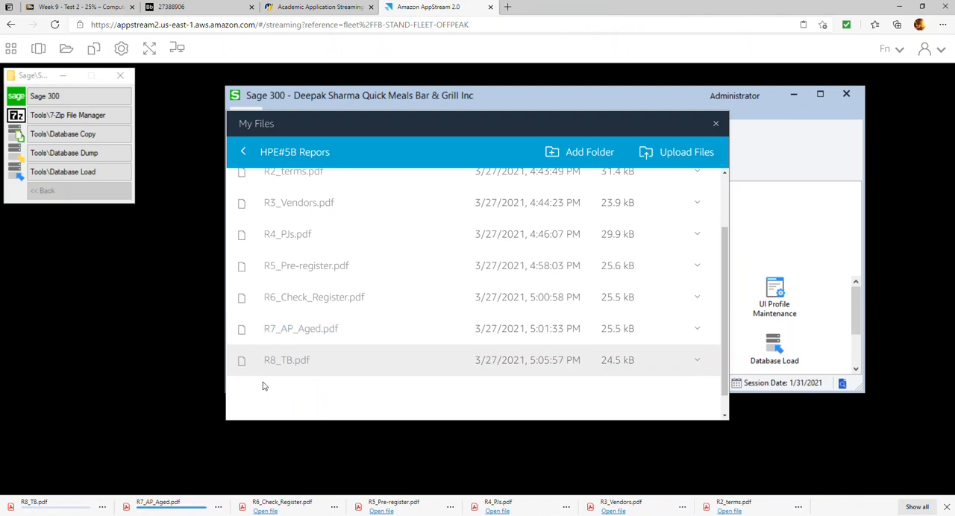
Return to Temporary Files and download HPE#5B_Backup.7z to the local computer.
{"action": "scroll", "coordinate": [325, 247], "scroll_direction": "up", "scroll_amount": 3}
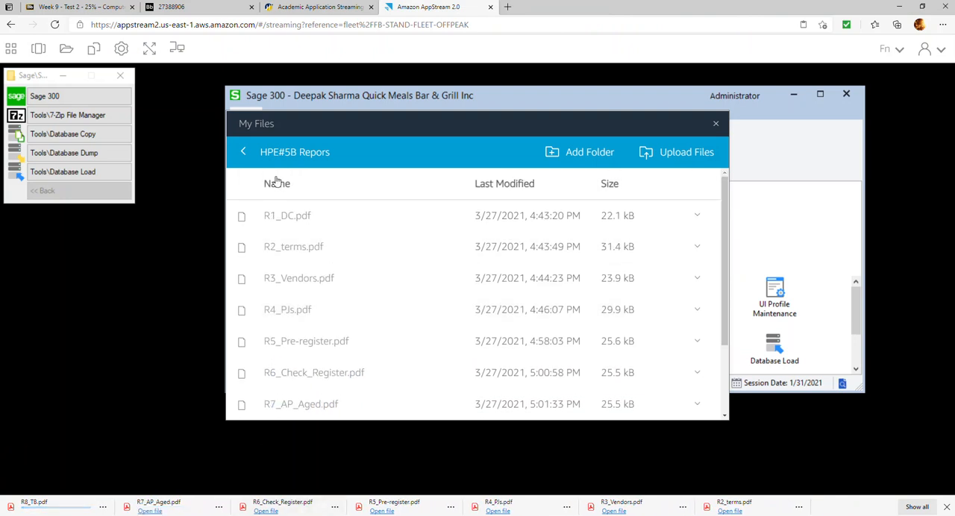
{"action": "left_click", "coordinate": [243, 152]}
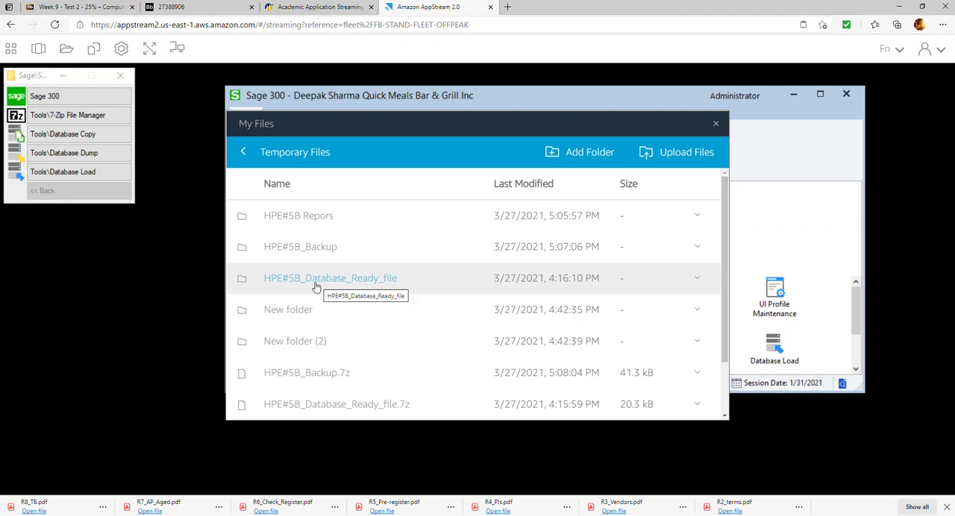
{"action": "scroll", "coordinate": [343, 321], "scroll_direction": "down", "scroll_amount": 1}
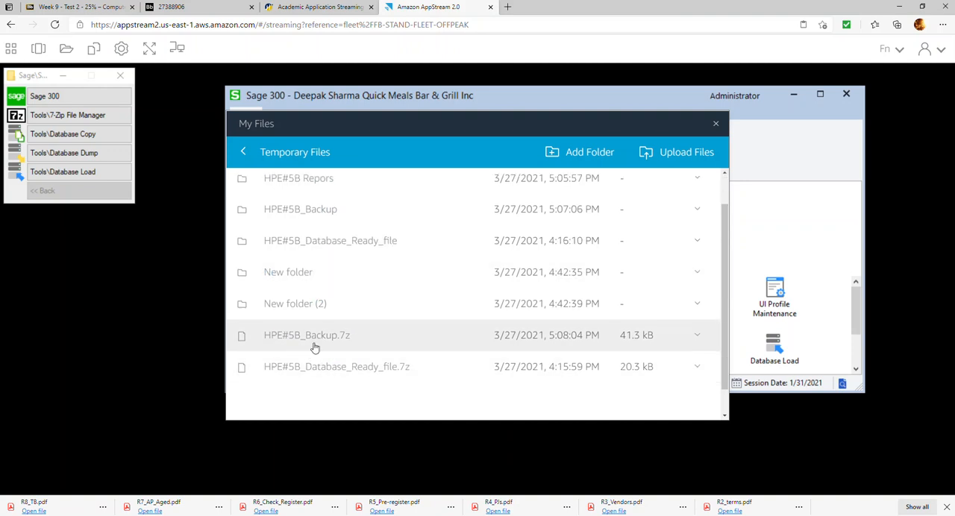
{"action": "left_click", "coordinate": [305, 342]}
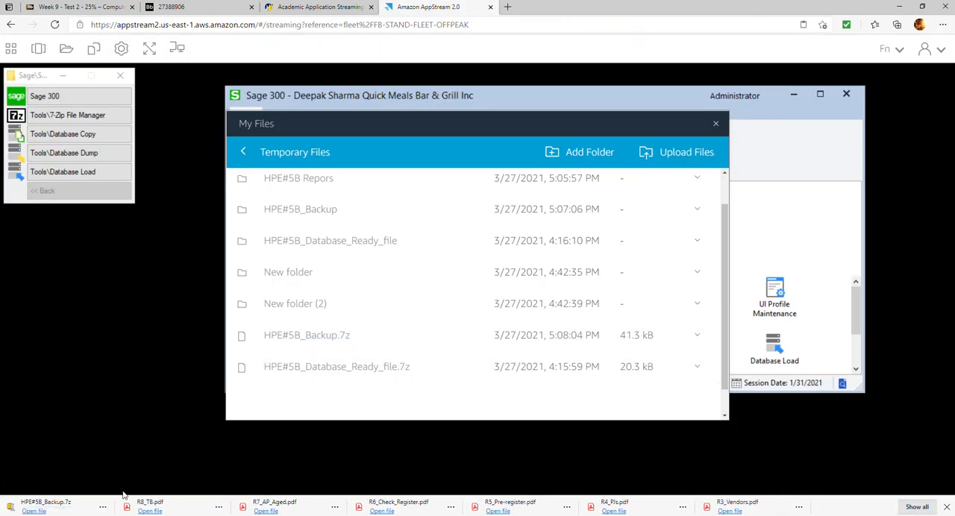
Show the downloaded R3_Vendors.pdf in its local folder and select HPE#5B_Backup together with the eight reports R1_DC through R8_TB.
{"action": "left_click", "coordinate": [798, 507]}
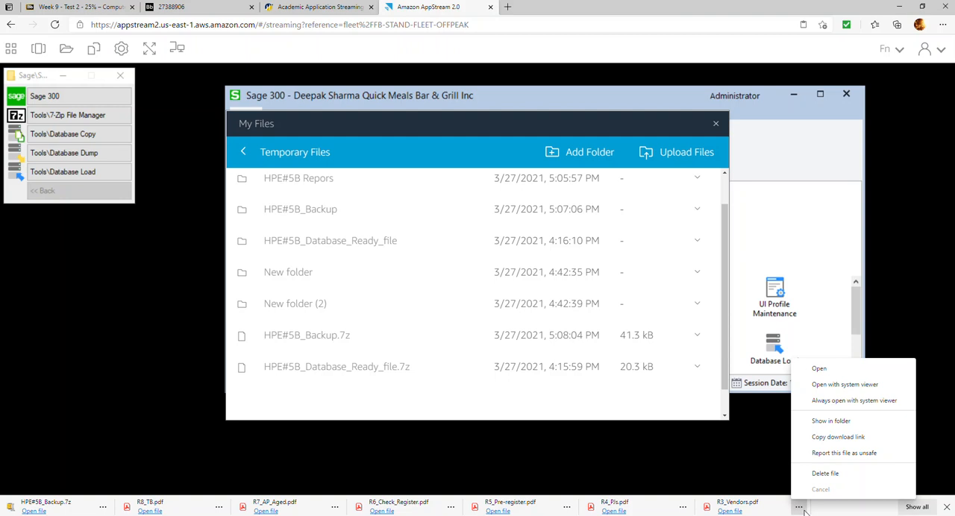
{"action": "left_click", "coordinate": [821, 421]}
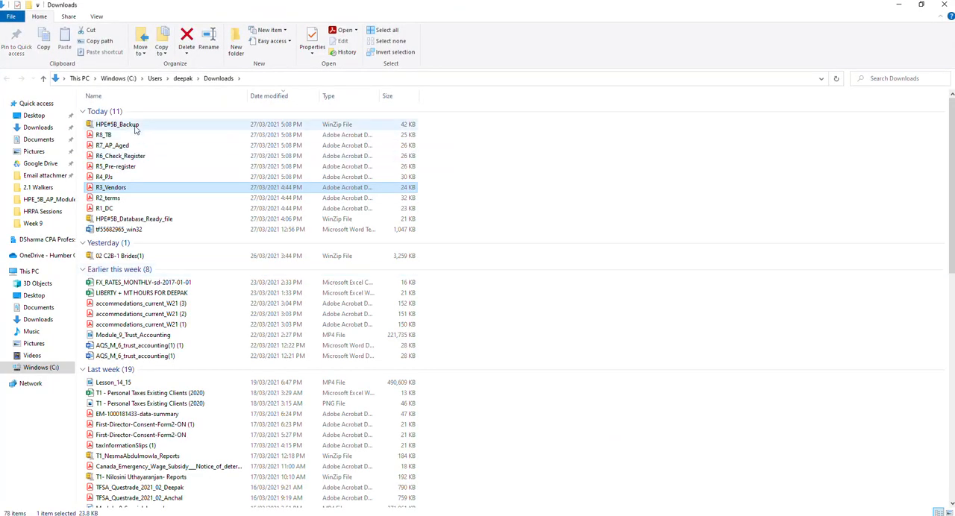
{"action": "left_click", "coordinate": [134, 127]}
{"action": "key", "text": "shift+Down"}
{"action": "key", "text": "shift+Down"}
{"action": "key", "text": "shift+Down"}
{"action": "key", "text": "shift+Down"}
{"action": "key", "text": "shift+Down"}
{"action": "key", "text": "shift+Down"}
{"action": "key", "text": "shift+Down"}
{"action": "key", "text": "shift+Down"}
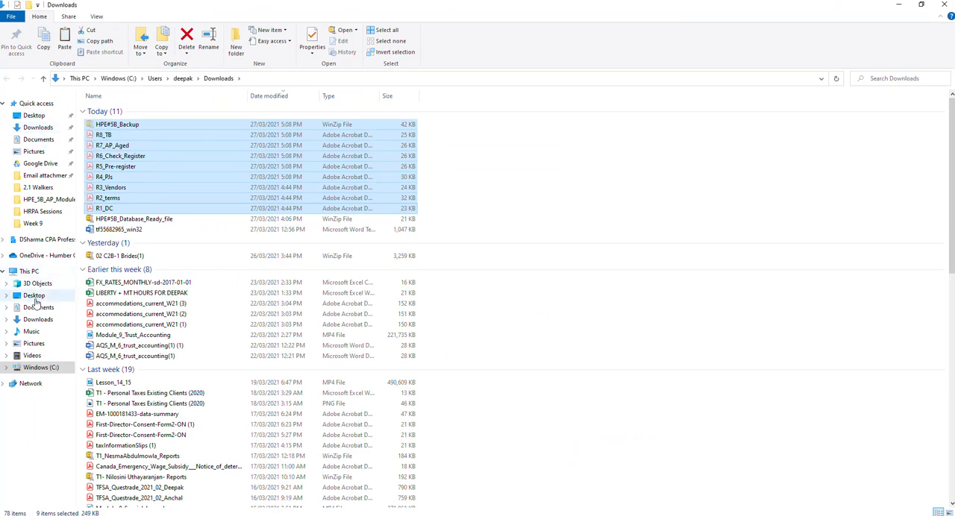
Create a folder named HPE#5B on the Windows (C:) drive, paste the backup and report files into it, and close File Explorer.
{"action": "left_click", "coordinate": [32, 272]}
{"action": "left_click", "coordinate": [139, 190]}
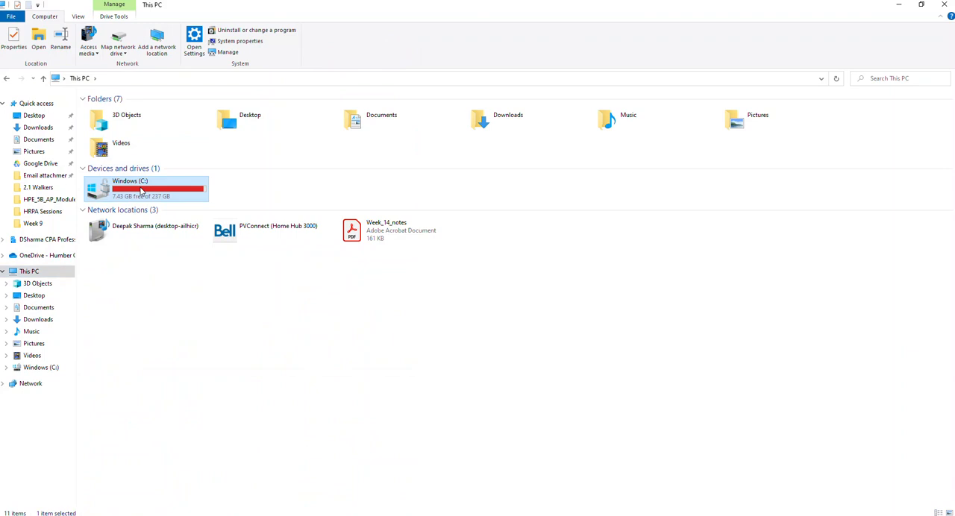
{"action": "double_click", "coordinate": [140, 191]}
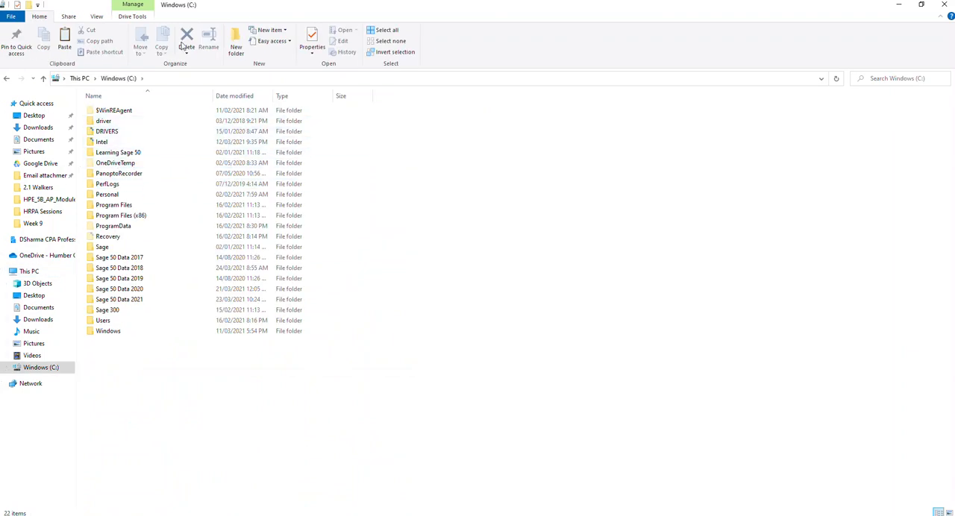
{"action": "left_click", "coordinate": [236, 41]}
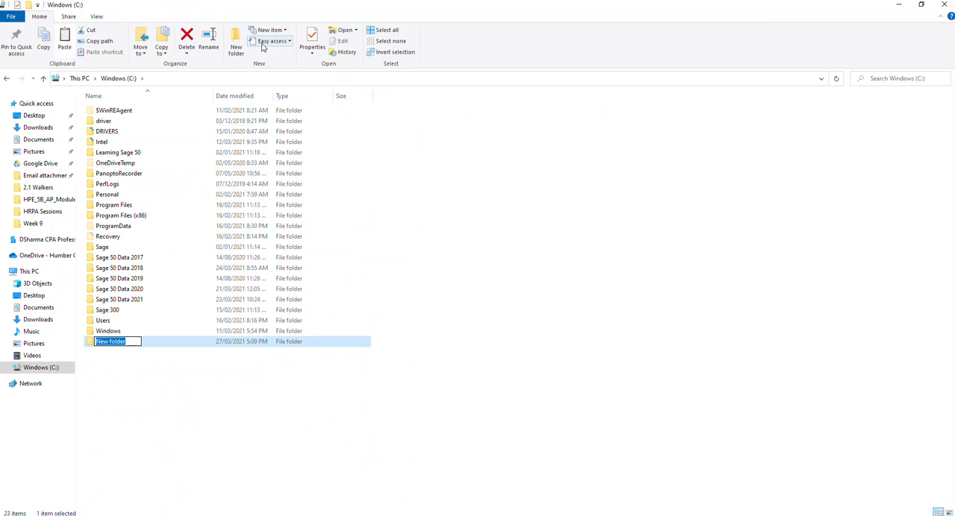
{"action": "type", "text": "HPE_5B"}
{"action": "key", "text": "Return"}
{"action": "key", "text": "Return"}
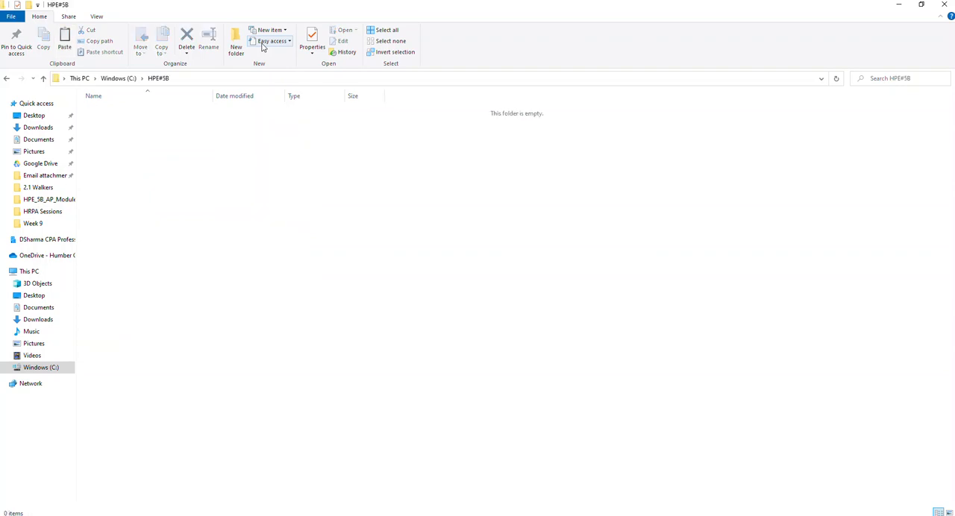
{"action": "key", "text": "ctrl+v"}
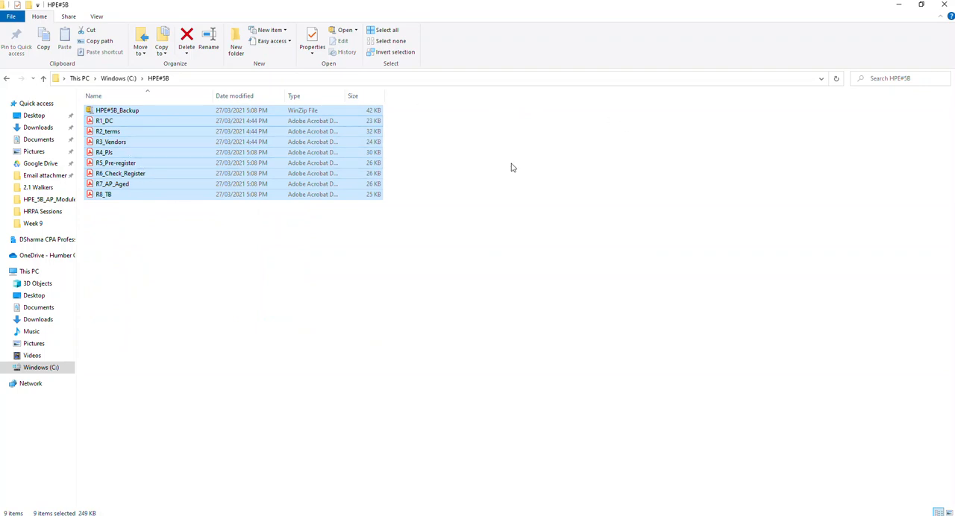
{"action": "left_click", "coordinate": [944, 5]}
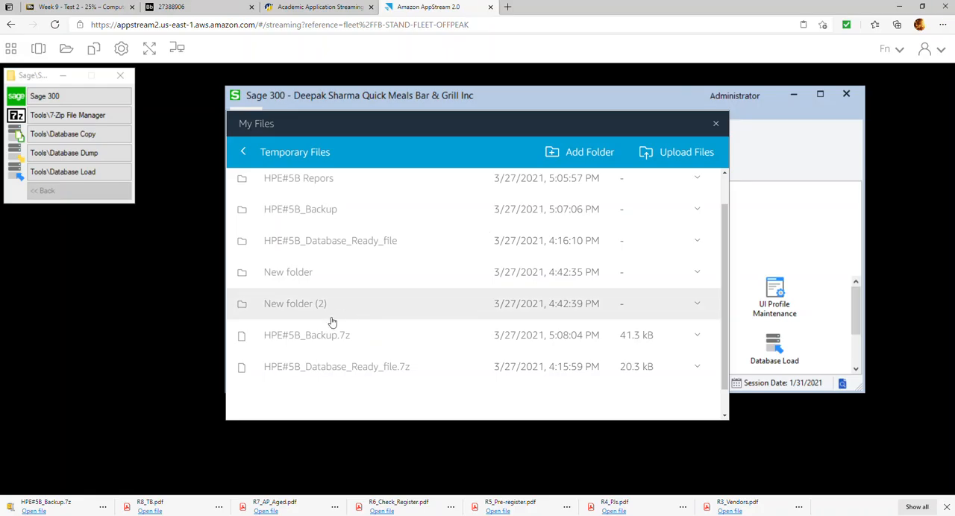
Close the My Files window and exit Sage 300, confirming the exit.
{"action": "left_click", "coordinate": [717, 123]}
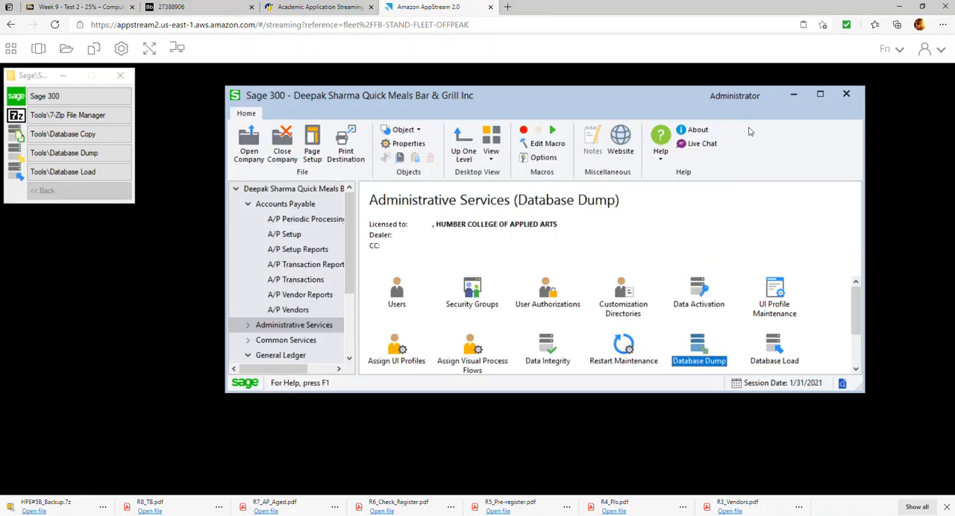
{"action": "left_click", "coordinate": [852, 100]}
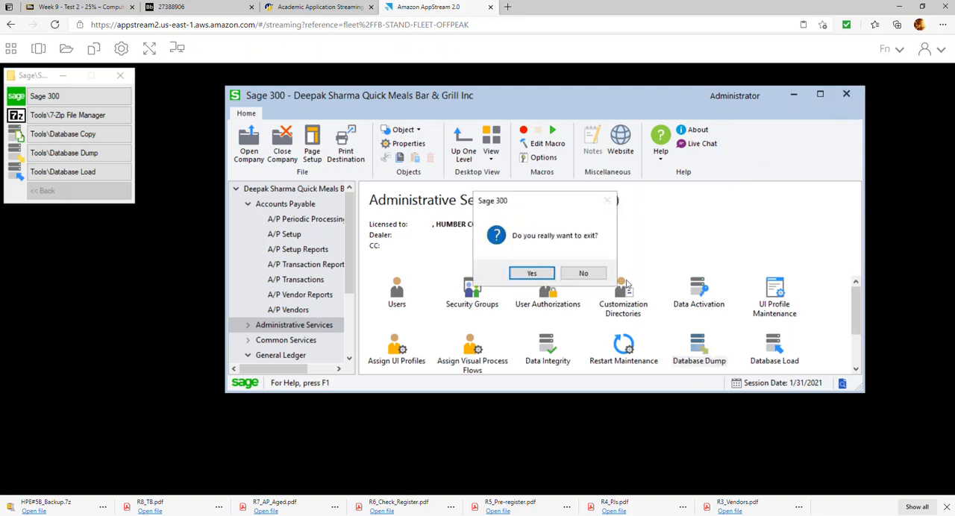
{"action": "left_click", "coordinate": [534, 273]}
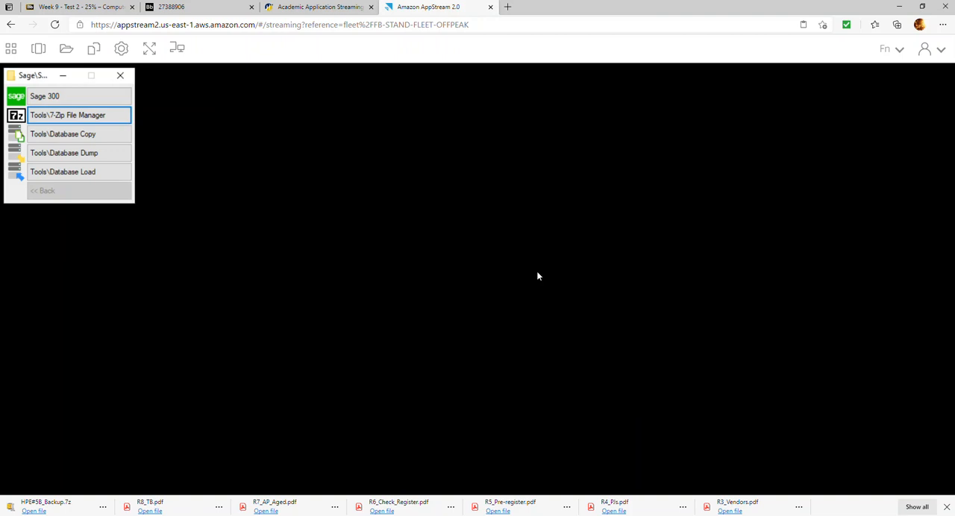
End the AppStream session, confirming it, and close the expired session's browser tab.
{"action": "left_click", "coordinate": [930, 48]}
{"action": "left_click", "coordinate": [861, 105]}
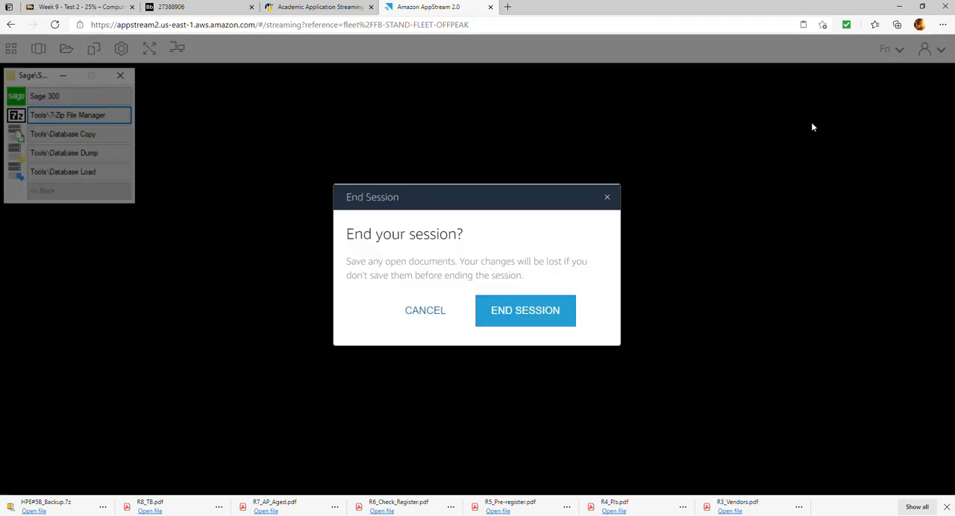
{"action": "left_click", "coordinate": [534, 317]}
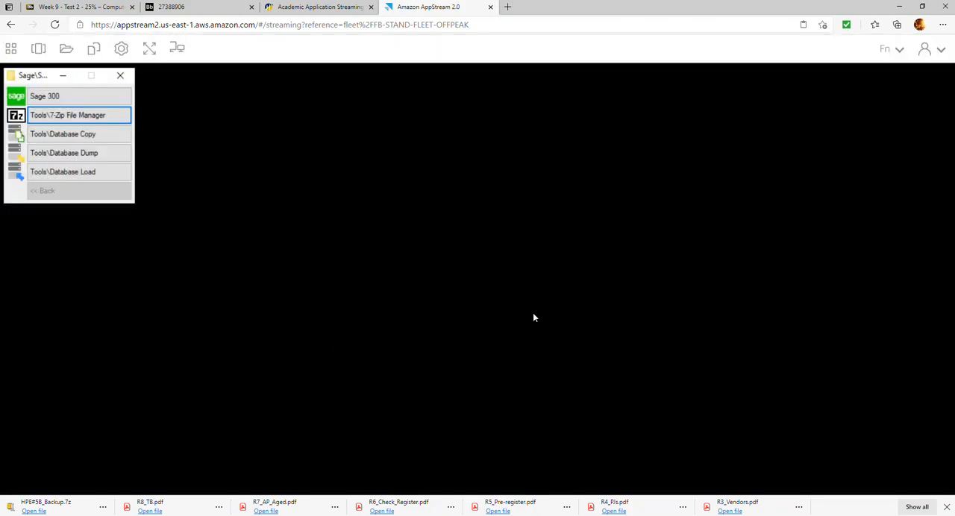
{"action": "left_click", "coordinate": [491, 8]}
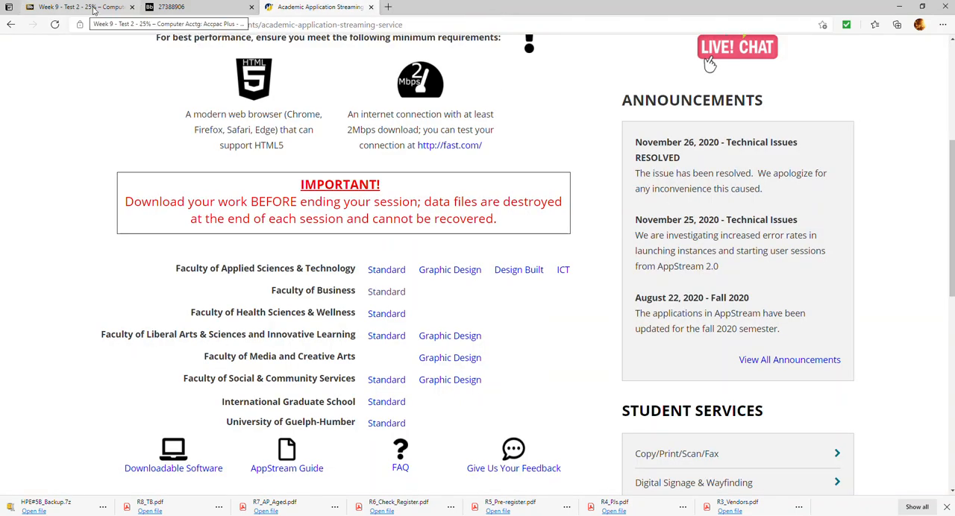